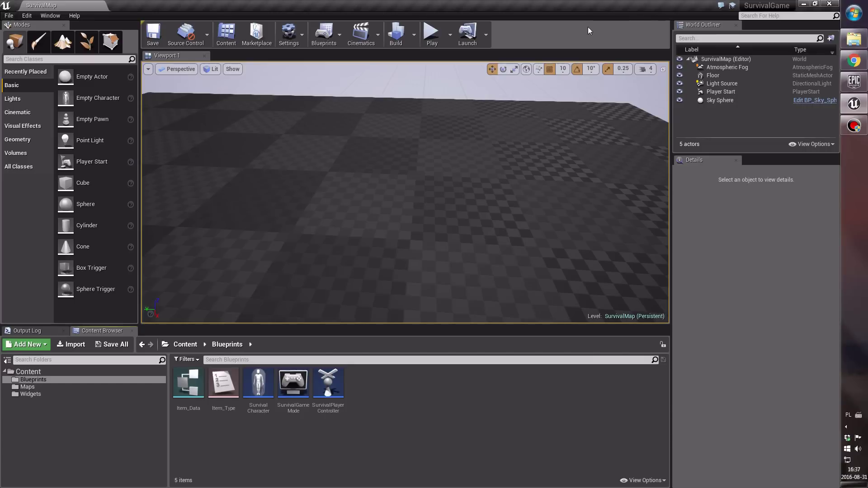
# - Create Widgets and Items folders inside the Blueprints folder
pyautogui.moveTo(453, 167)
pyautogui.mouseDown(button='right')
pyautogui.moveTo(453, 181)
pyautogui.moveTo(337, 221)
pyautogui.mouseUp(button='right')
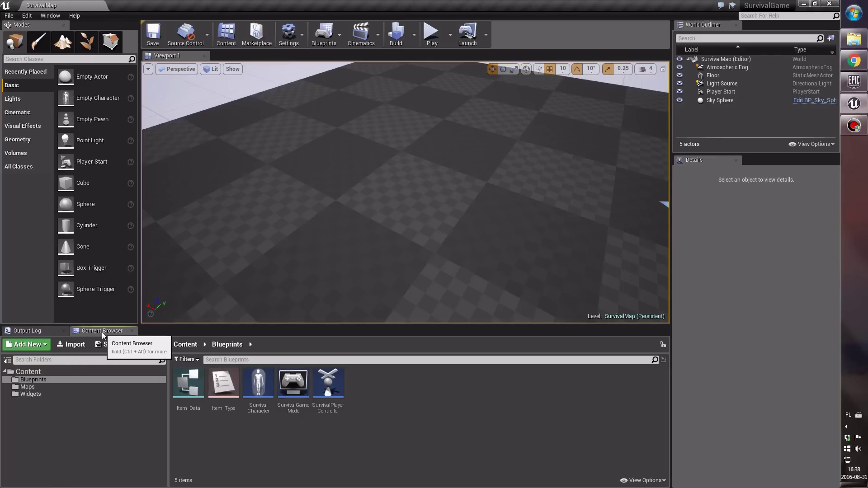
pyautogui.click(54, 379)
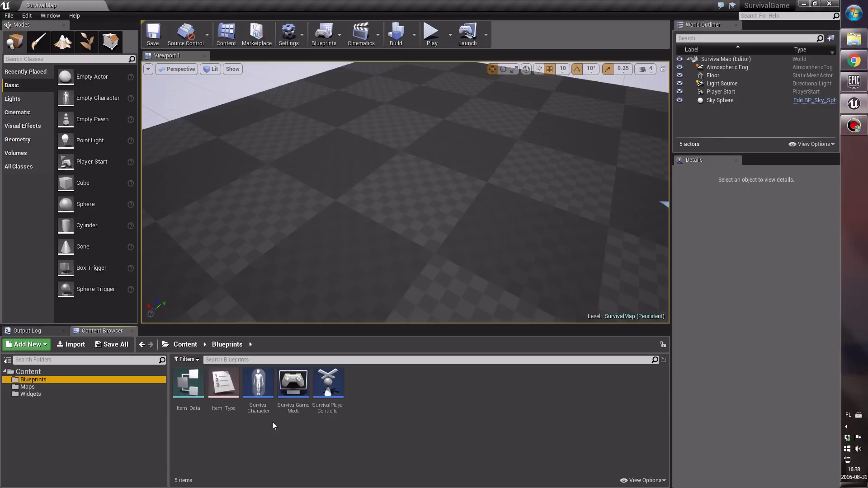
pyautogui.rightClick(371, 391)
pyautogui.press('Escape')
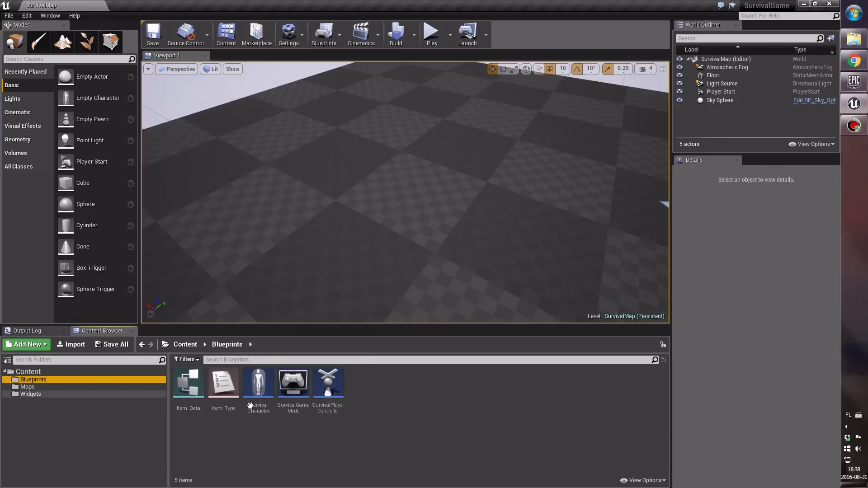
pyautogui.rightClick(370, 382)
pyautogui.click(408, 151)
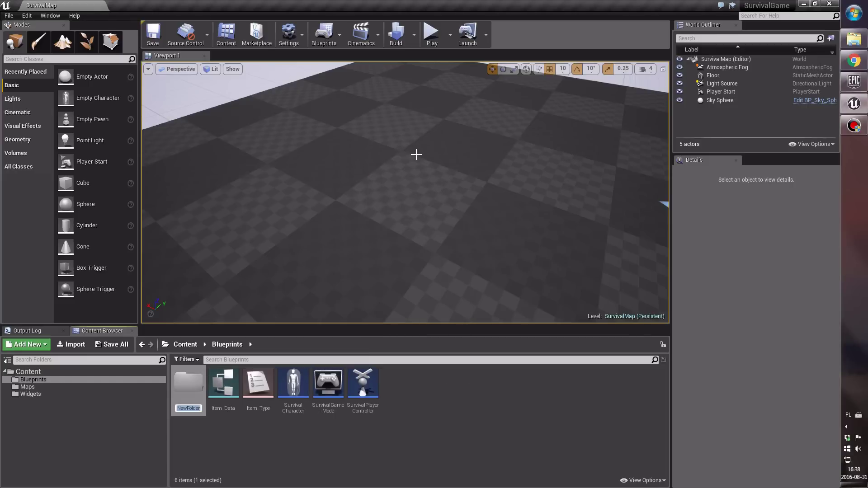
pyautogui.write('Widgets')
pyautogui.press('Return')
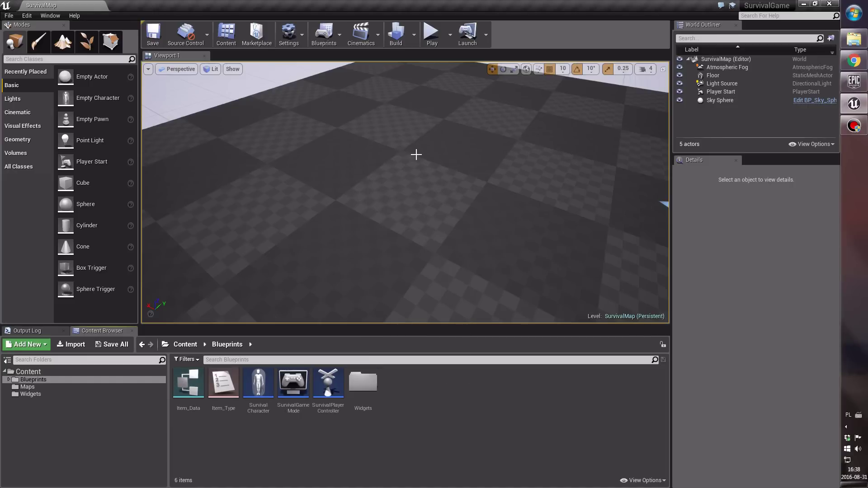
pyautogui.rightClick(419, 370)
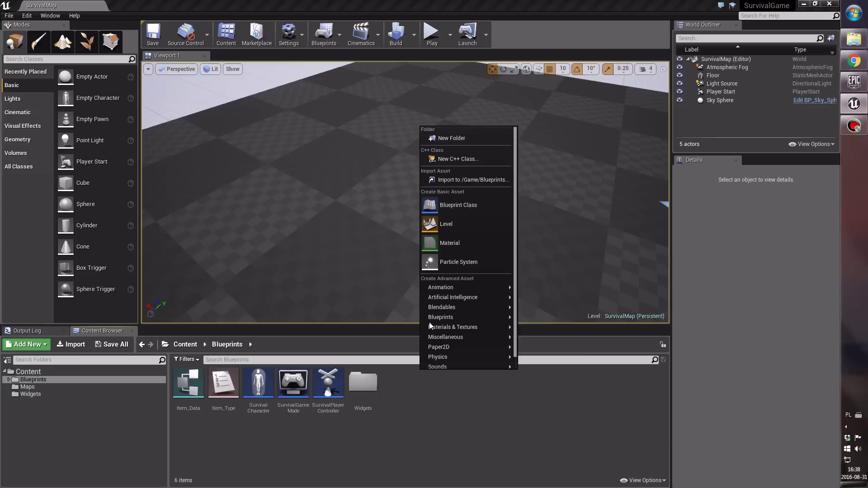
pyautogui.click(451, 138)
pyautogui.write('Ite')
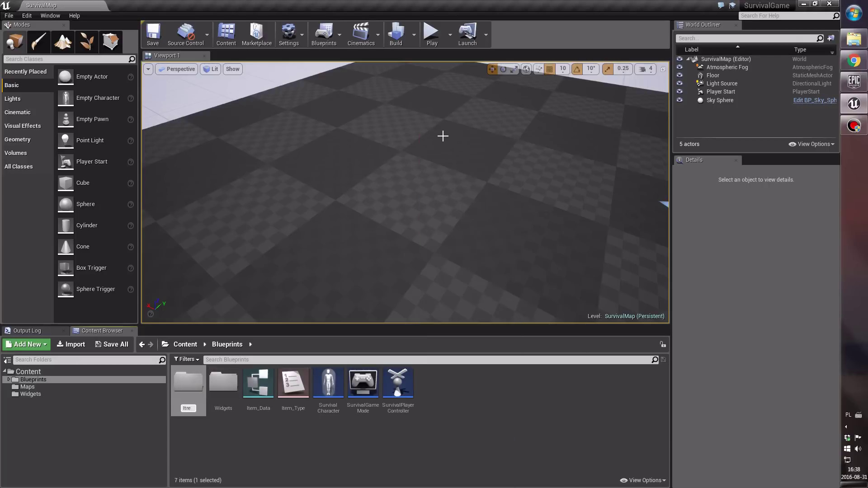
pyautogui.write('ms')
pyautogui.press('Return')
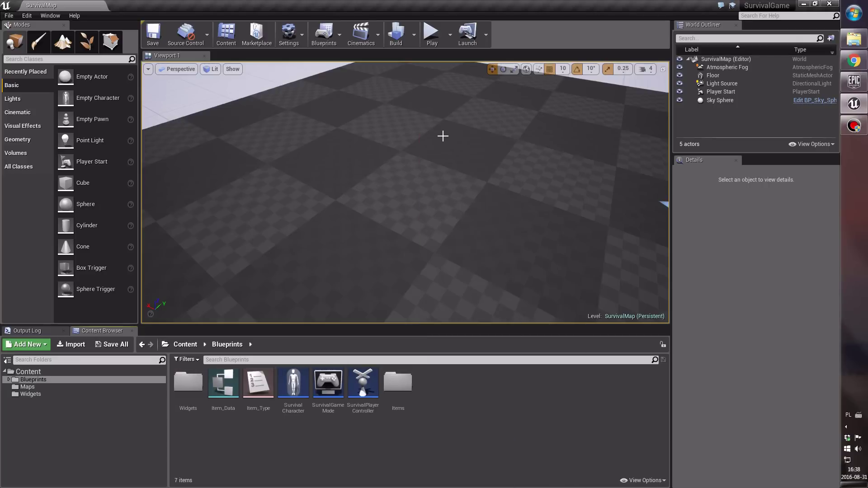
# - Add Player and Variables folders to Blueprints
pyautogui.rightClick(449, 399)
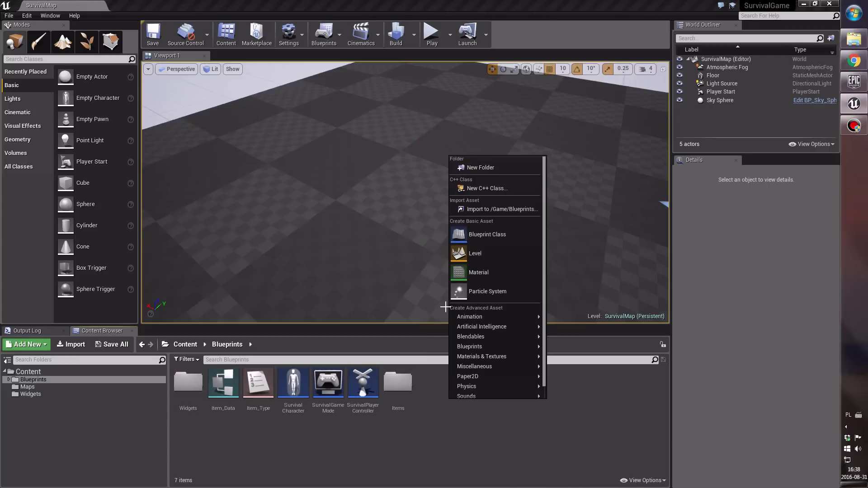
pyautogui.click(478, 167)
pyautogui.write('F')
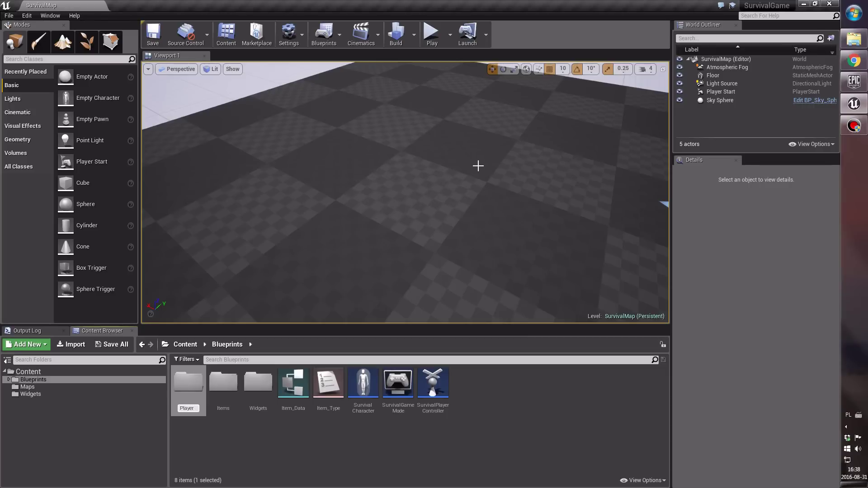
pyautogui.press('Return')
pyautogui.rightClick(473, 392)
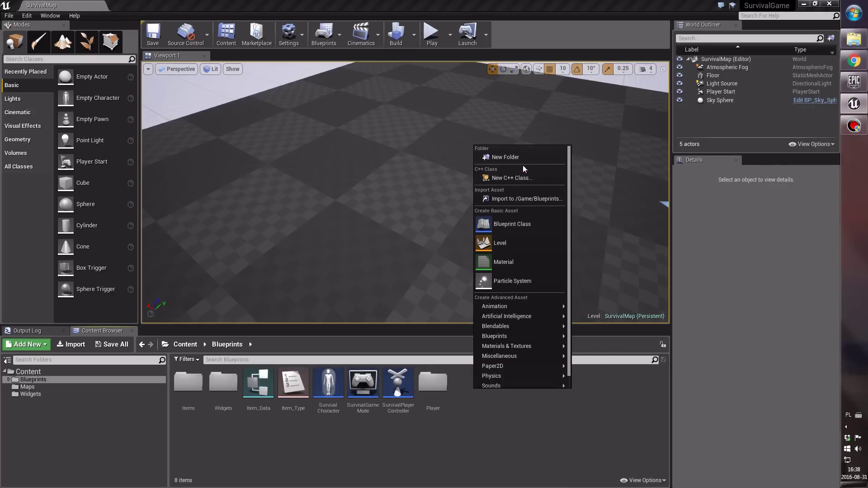
pyautogui.click(522, 158)
pyautogui.write('Varia')
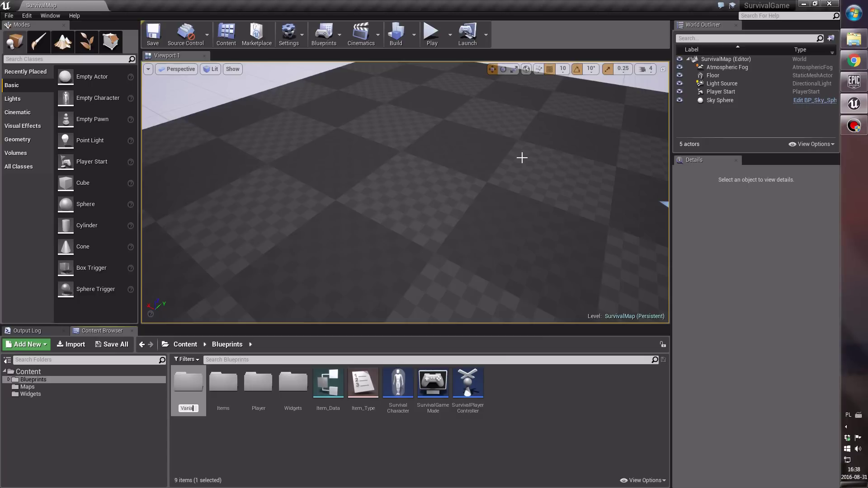
pyautogui.write('bles')
pyautogui.press('Return')
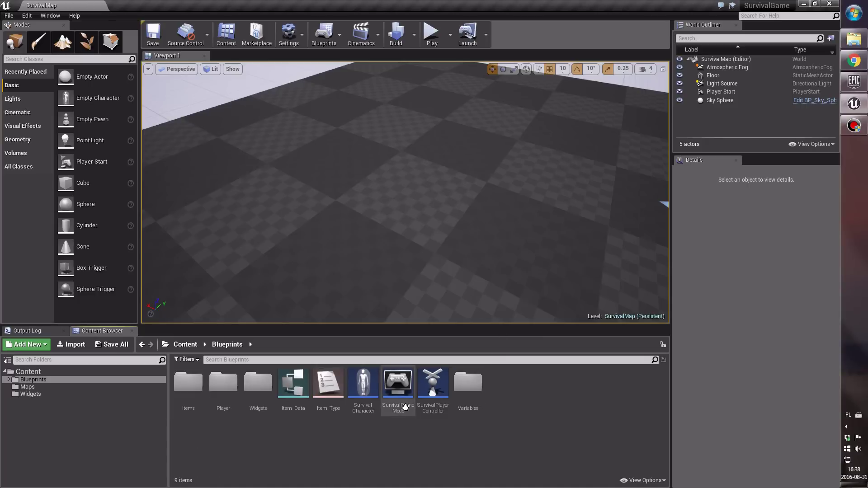
# - Move Item_Data and Item_Type into the Variables folder
pyautogui.click(293, 398)
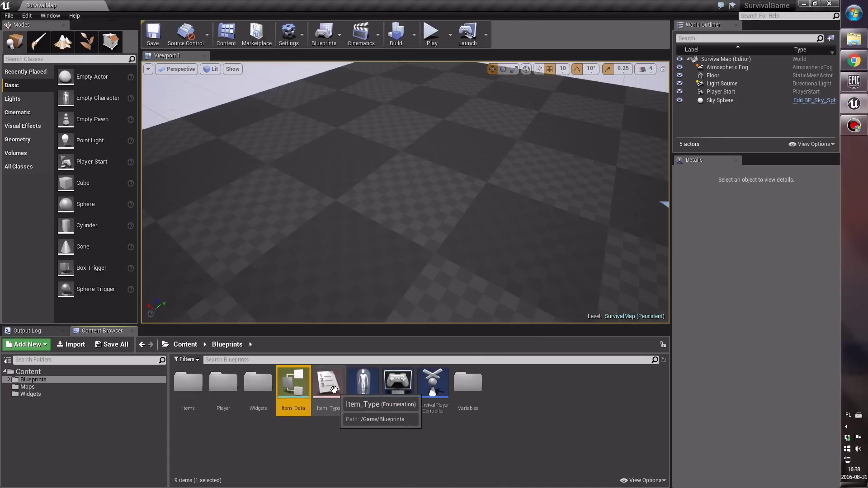
pyautogui.keyDown('ctrl'); pyautogui.click(346, 396); pyautogui.keyUp('ctrl')
pyautogui.moveTo(346, 396); pyautogui.dragTo(477, 393)
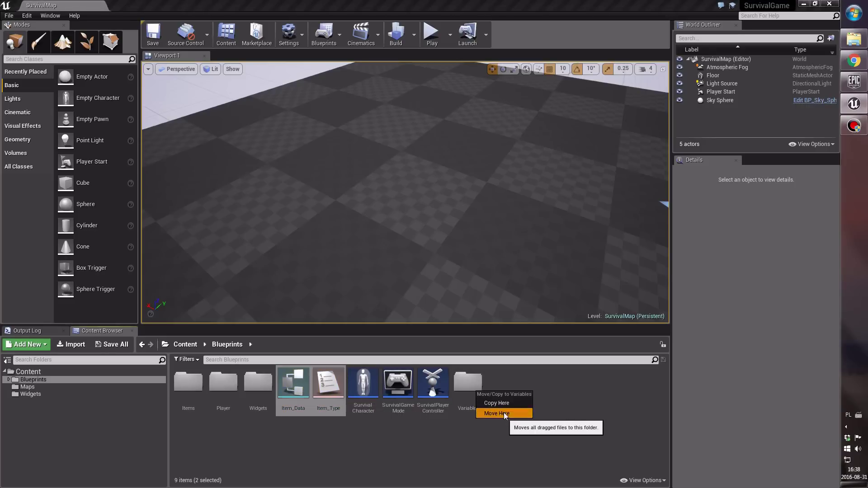
pyautogui.click(503, 413)
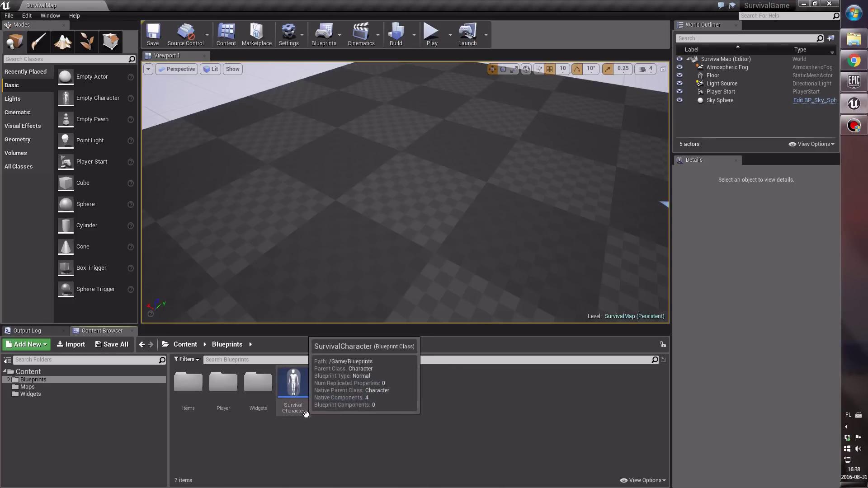
# - Move SurvivalCharacter, SurvivalGameMode and SurvivalPlayerController into the Player folder
pyautogui.click(295, 389)
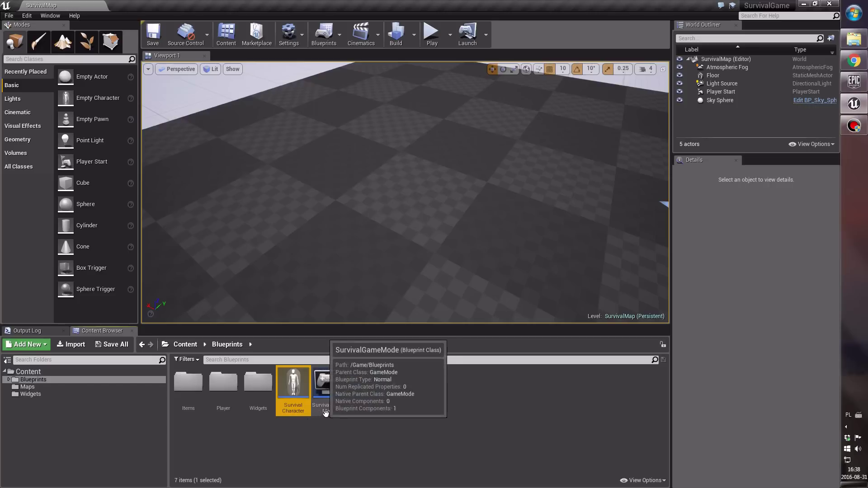
pyautogui.keyDown('ctrl'); pyautogui.click(329, 398); pyautogui.keyUp('ctrl')
pyautogui.keyDown('ctrl'); pyautogui.click(361, 409); pyautogui.keyUp('ctrl')
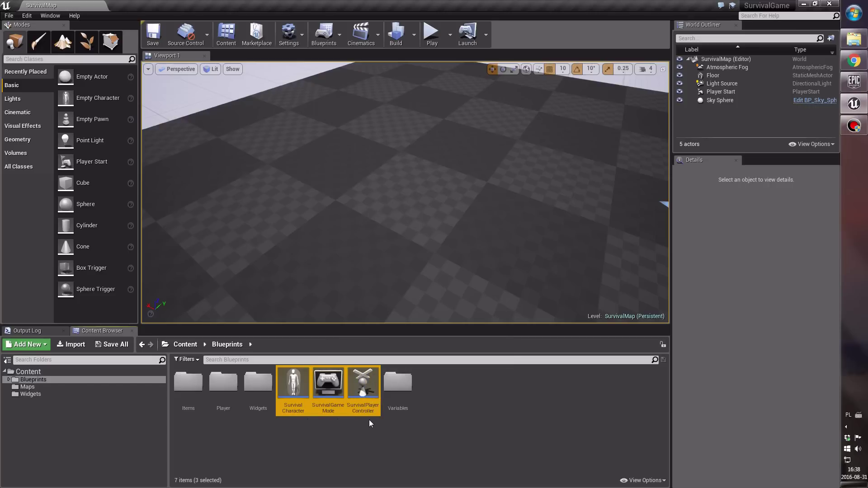
pyautogui.moveTo(368, 413); pyautogui.dragTo(229, 397)
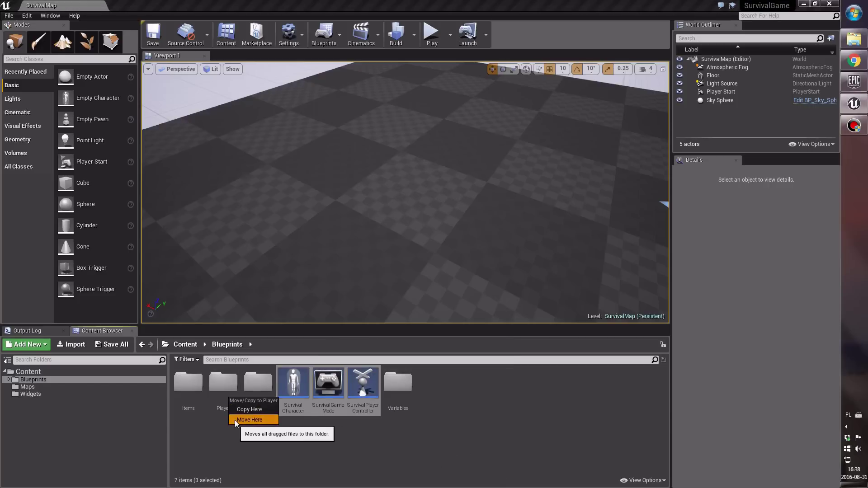
pyautogui.click(235, 420)
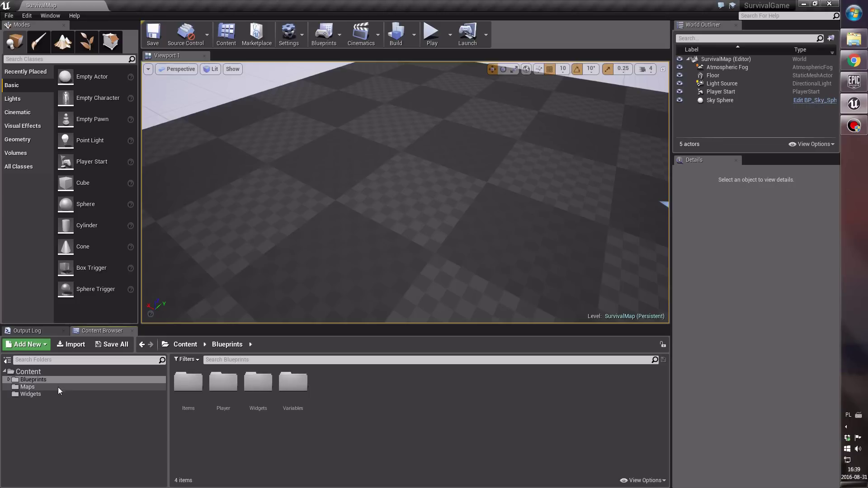
# - Move W_Inventory from the top-level Widgets folder into Blueprints/Widgets
pyautogui.doubleClick(13, 380)
pyautogui.click(30, 424)
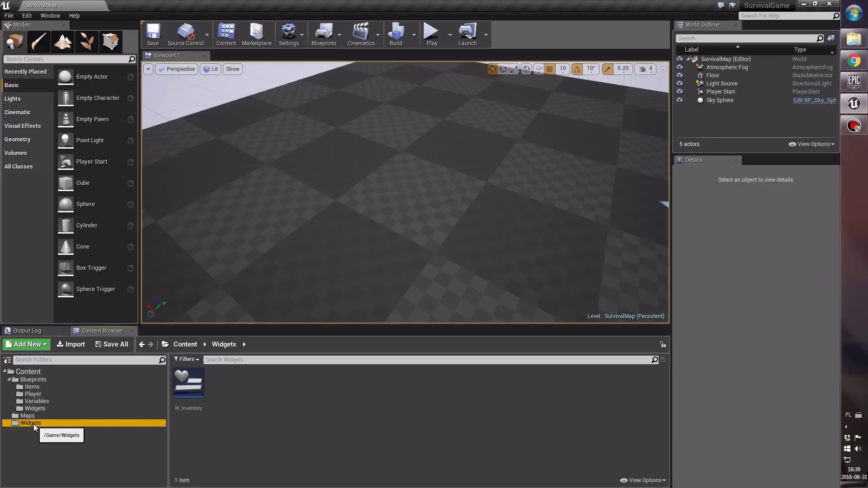
pyautogui.moveTo(194, 393); pyautogui.dragTo(38, 413)
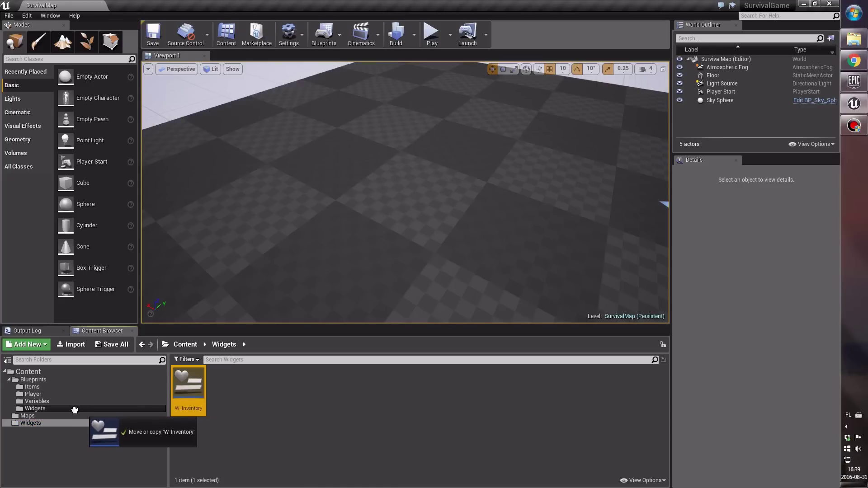
pyautogui.click(58, 433)
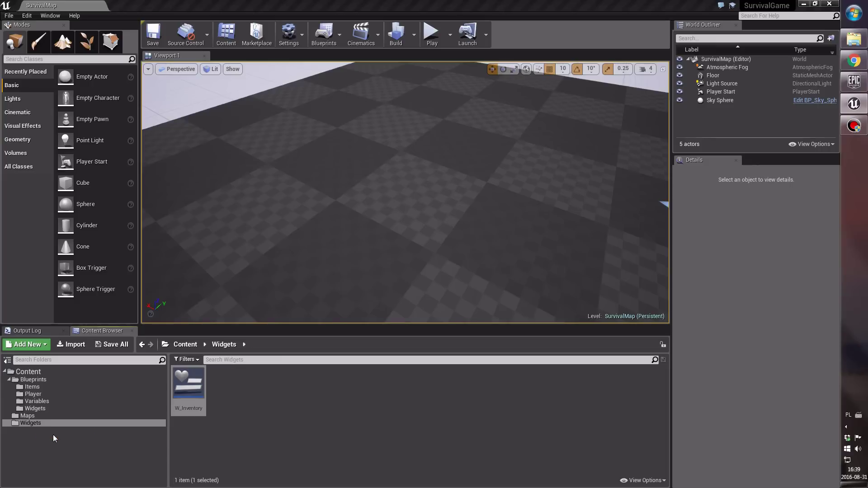
# - Delete the empty top-level Widgets folder
pyautogui.click(53, 425)
pyautogui.rightClick(53, 424)
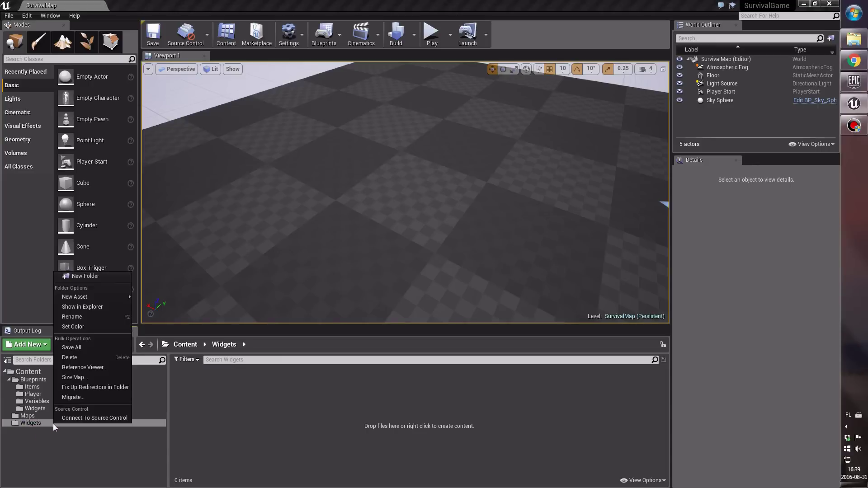
pyautogui.press('Escape')
pyautogui.press('Delete')
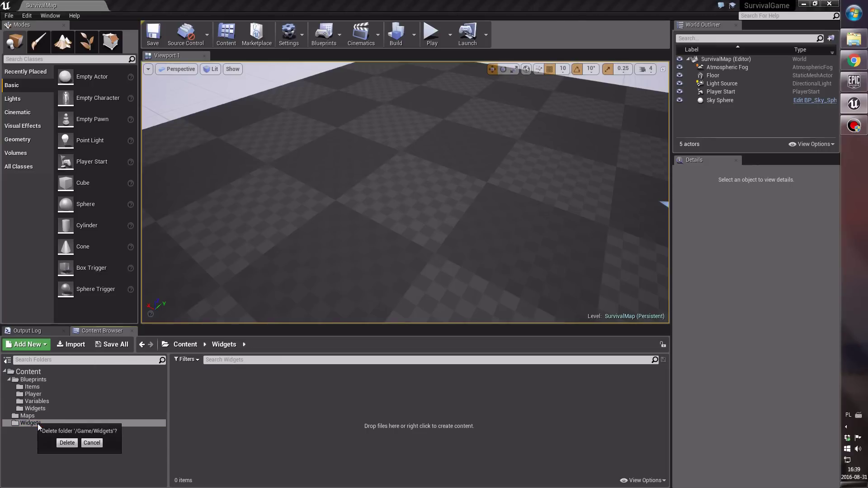
pyautogui.click(73, 445)
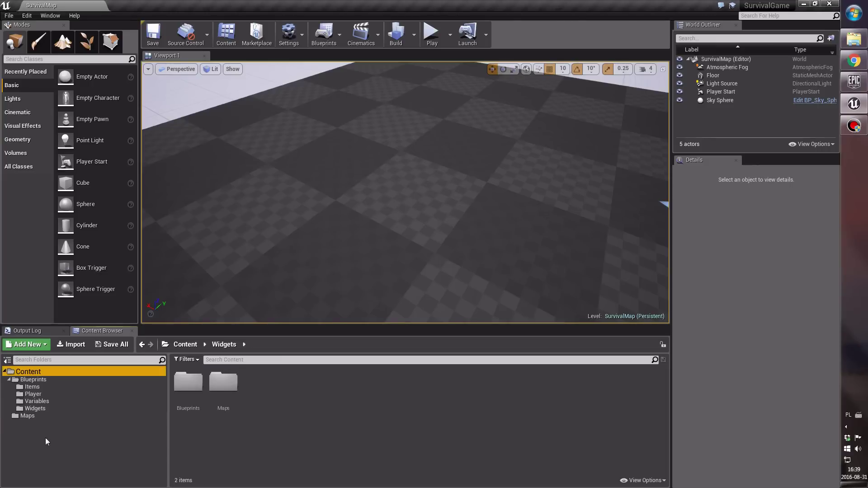
pyautogui.click(9, 380)
# - Create a Texture folder at the Content root
pyautogui.rightClick(278, 393)
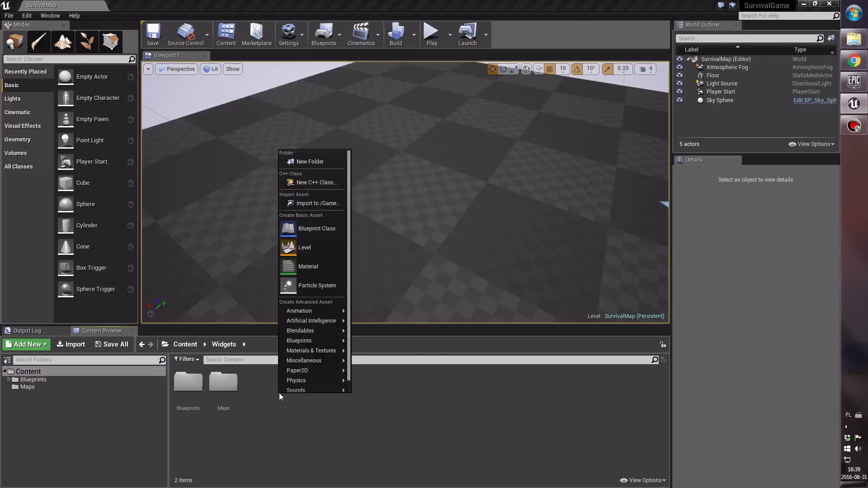
pyautogui.click(320, 163)
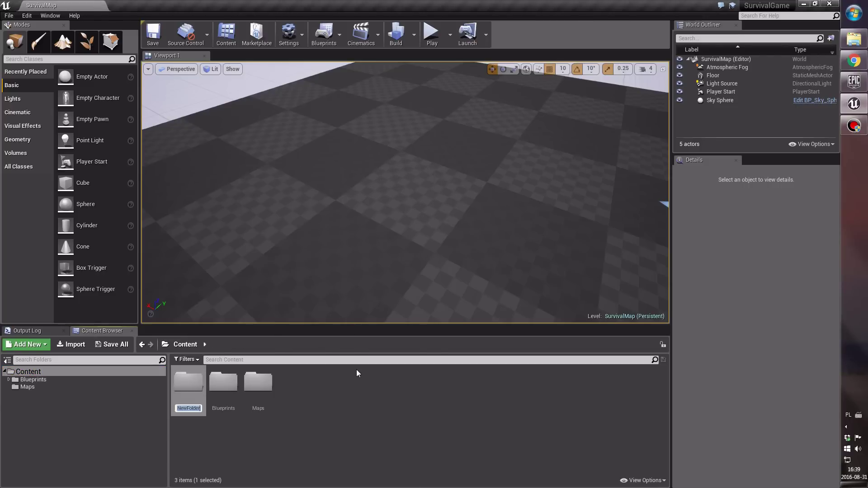
pyautogui.write('Texture')
pyautogui.press('Return')
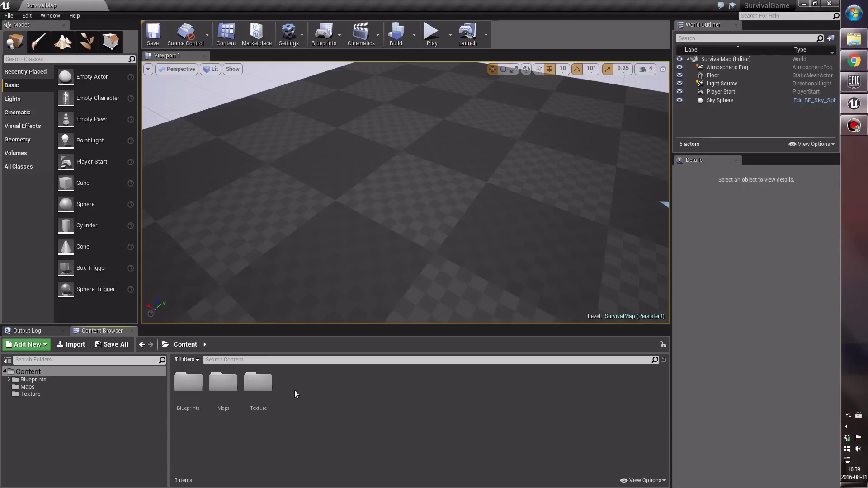
# - Add a Models folder at the Content root and rename Texture to Textures
pyautogui.rightClick(295, 391)
pyautogui.click(321, 162)
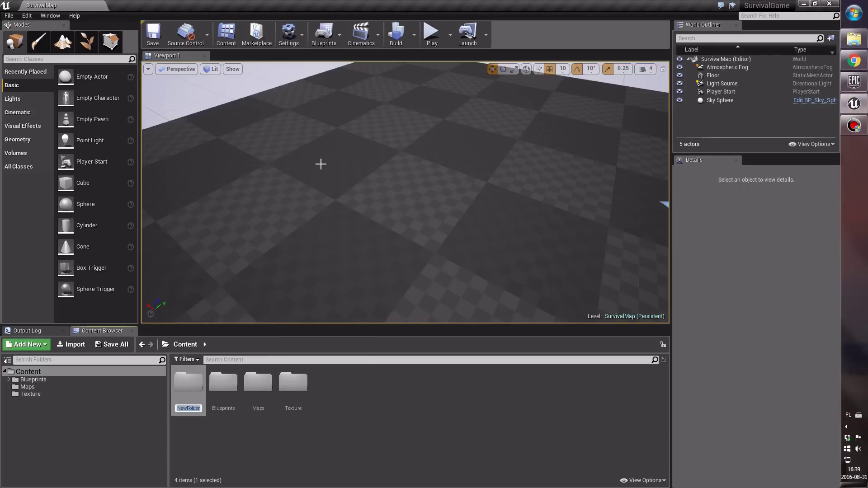
pyautogui.write('Models')
pyautogui.press('Return')
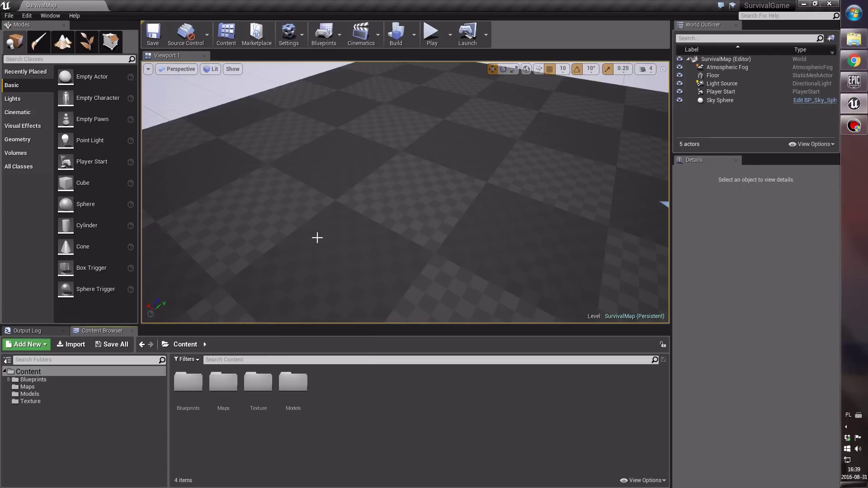
pyautogui.click(259, 402)
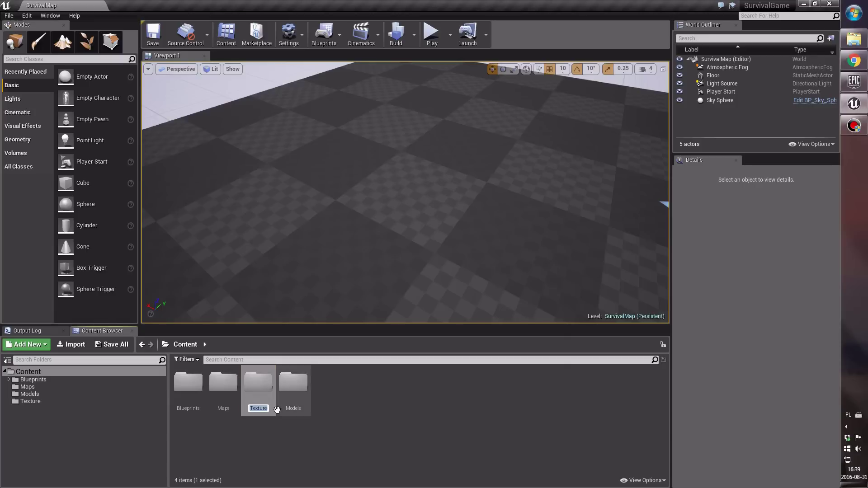
pyautogui.press('Return')
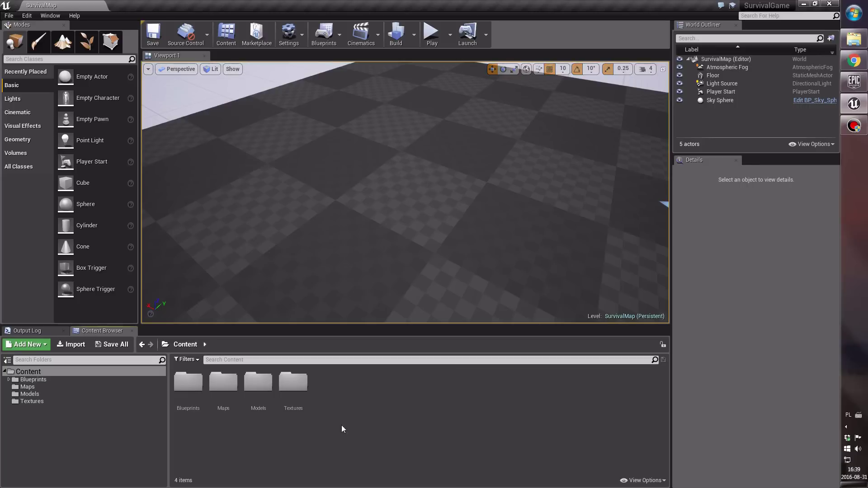
# - Rename Item_Type in Blueprints/Variables to Item_Action and open the Item_Data structure
pyautogui.click(9, 380)
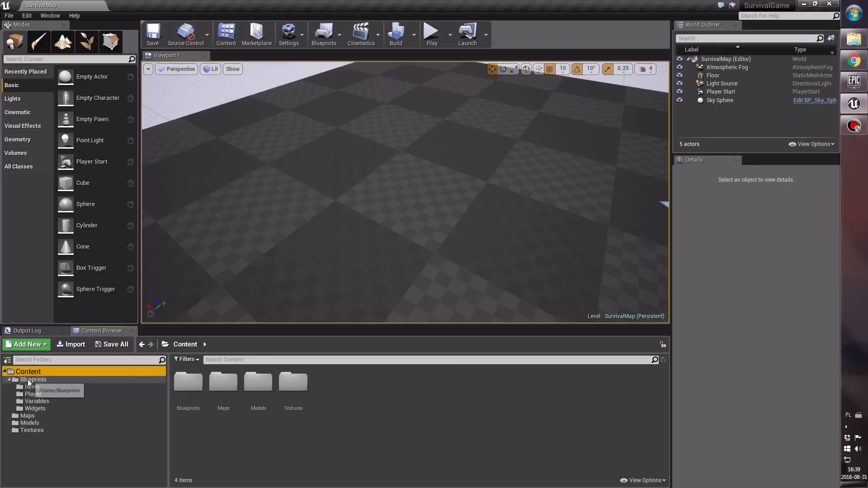
pyautogui.click(33, 380)
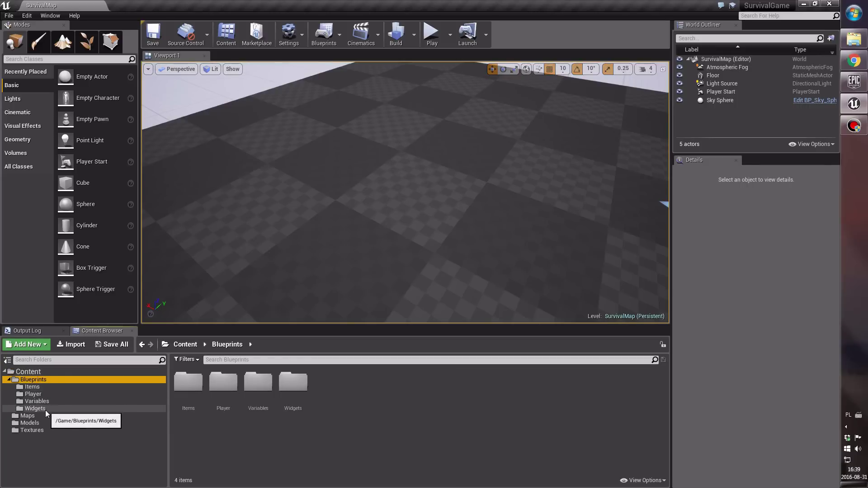
pyautogui.click(40, 402)
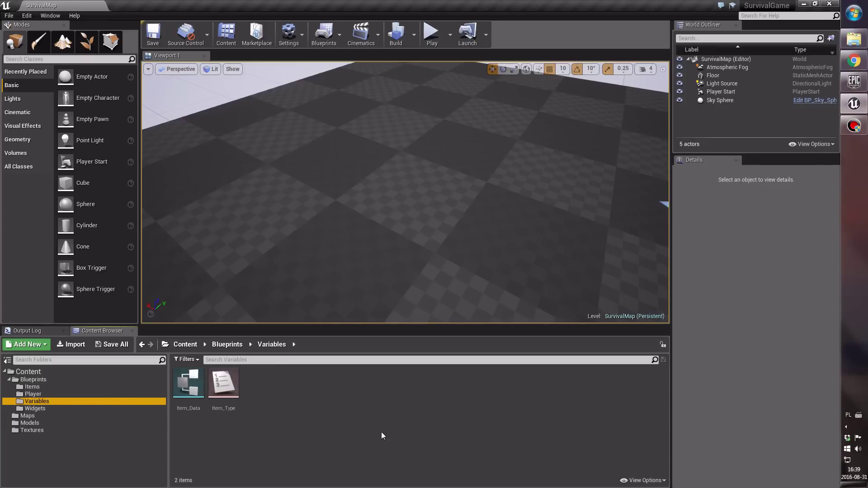
pyautogui.click(262, 405)
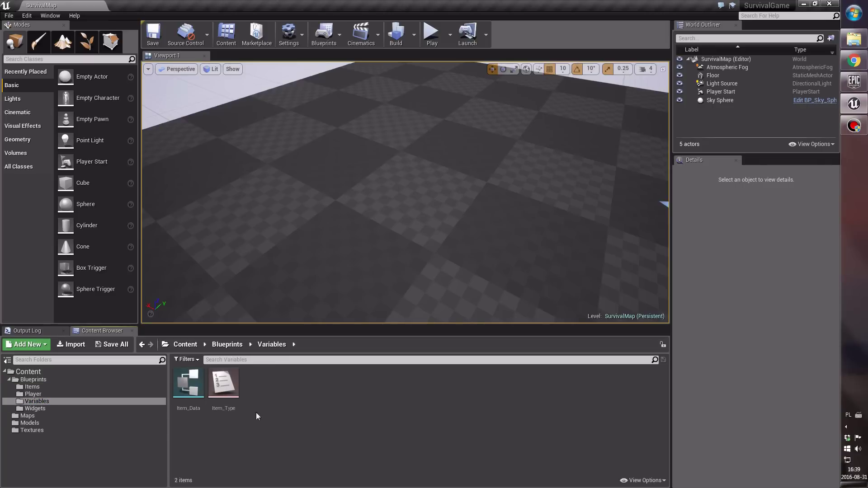
pyautogui.click(225, 408)
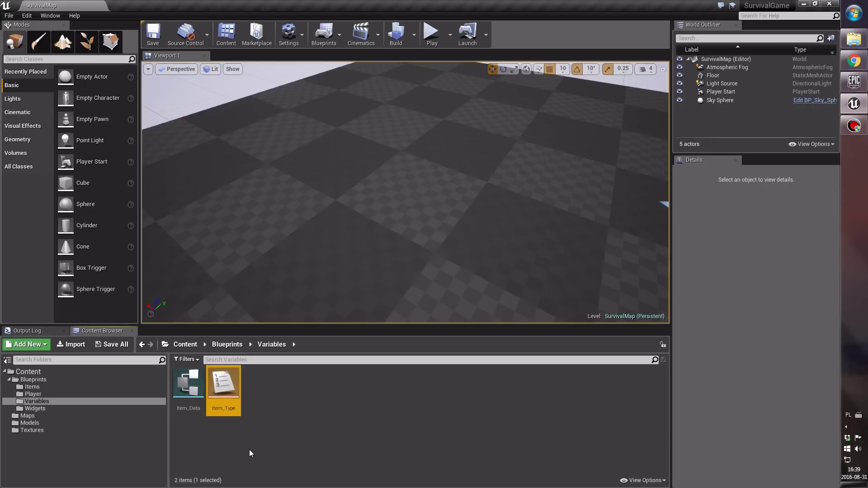
pyautogui.click(223, 409)
pyautogui.click(228, 411)
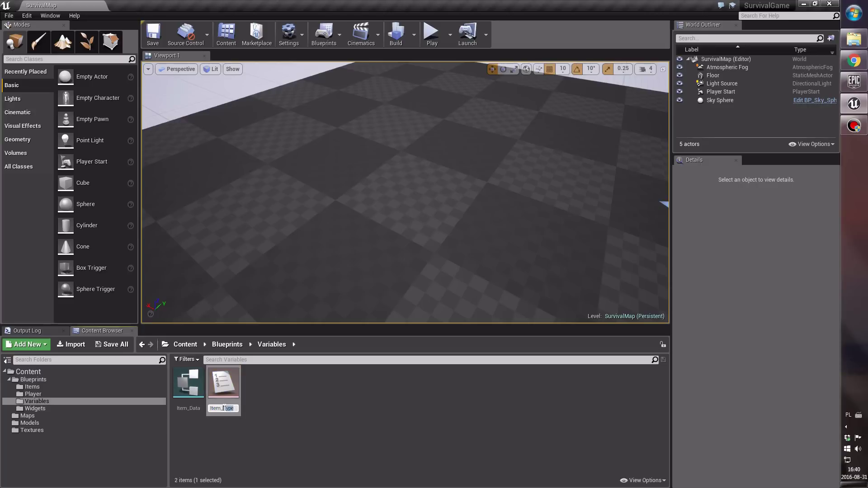
pyautogui.write('Action')
pyautogui.press('Return')
pyautogui.click(283, 399)
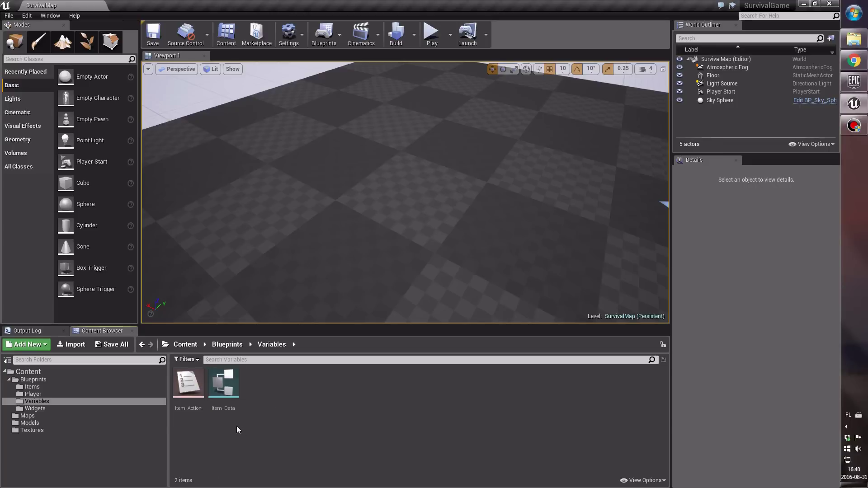
pyautogui.doubleClick(225, 400)
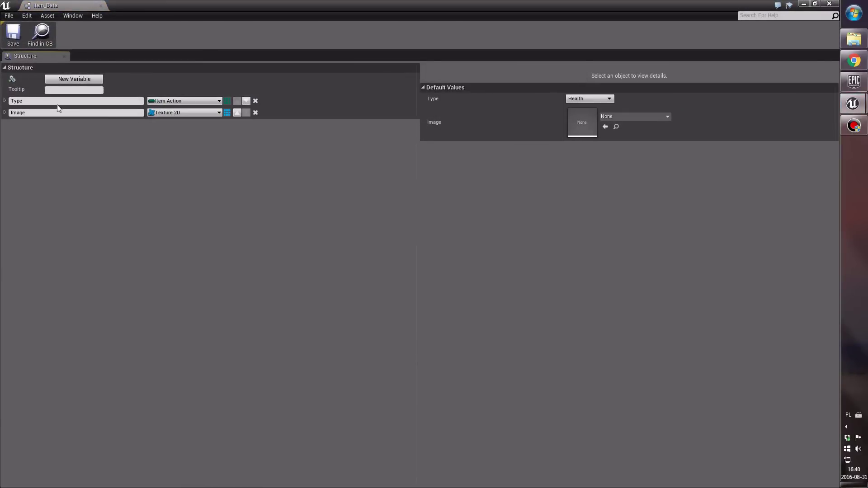
# - Rename the Type variable to Action, dock the editor as a tab, and save
pyautogui.click(58, 101)
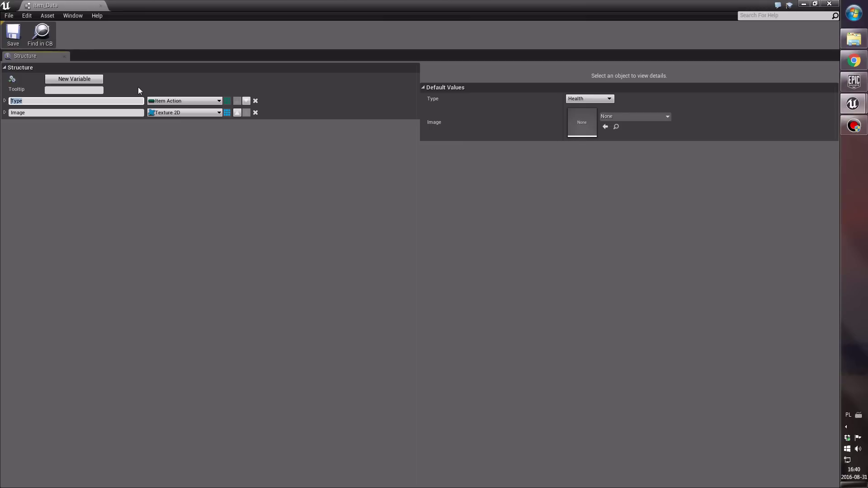
pyautogui.write('Action')
pyautogui.press('Return')
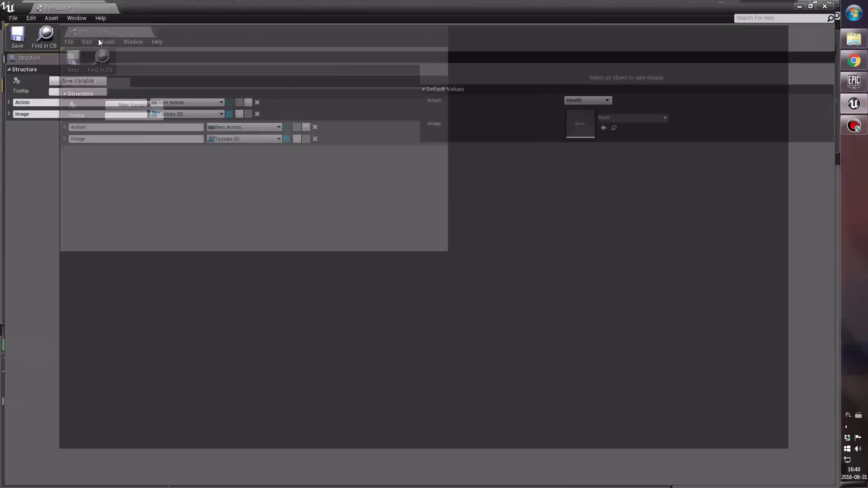
pyautogui.moveTo(45, 5); pyautogui.dragTo(131, 5)
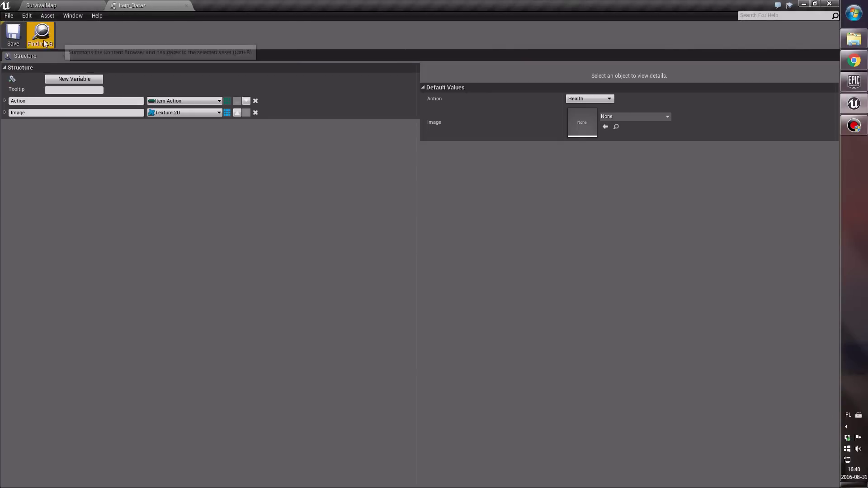
pyautogui.click(13, 36)
# - Rename the Image variable to ImageInventory and save the structure
pyautogui.click(29, 113)
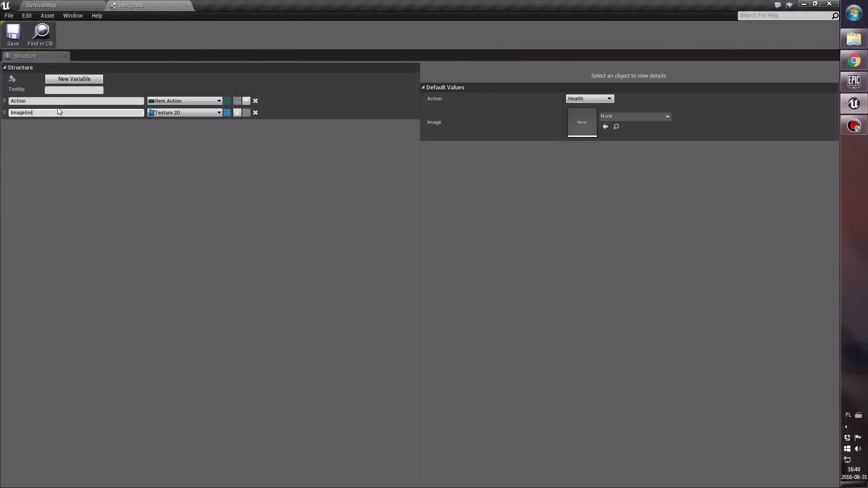
pyautogui.write('y')
pyautogui.press('Return')
pyautogui.click(162, 113)
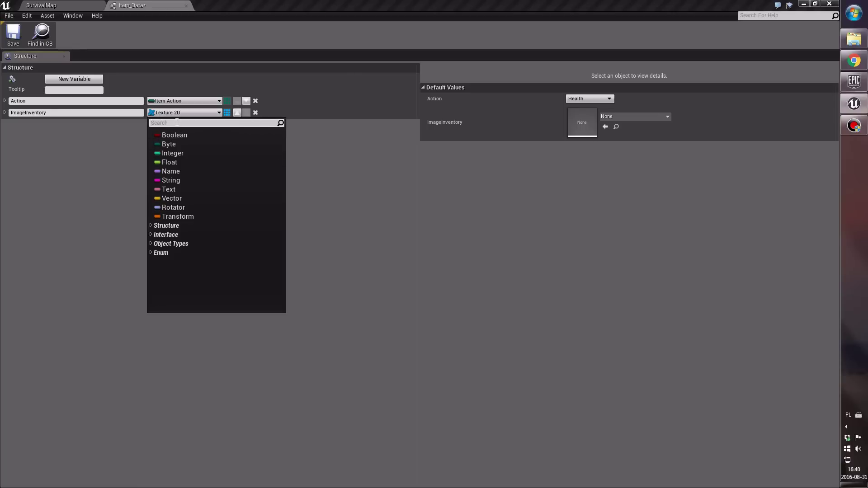
pyautogui.click(370, 128)
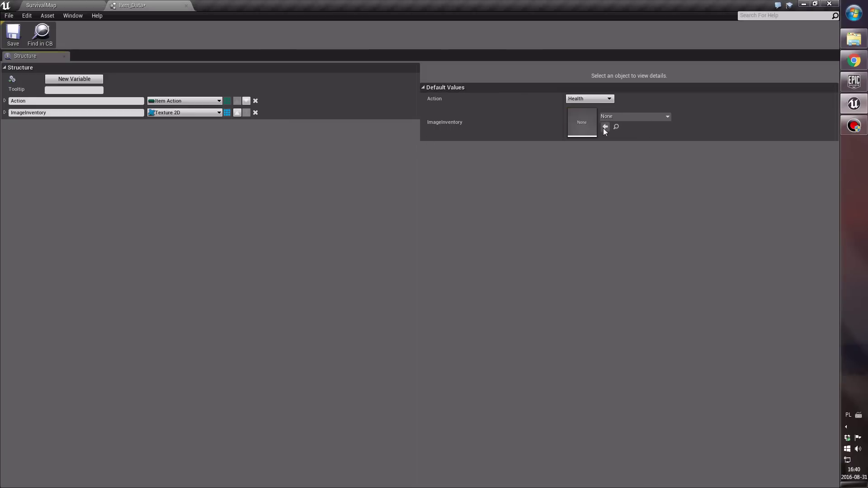
pyautogui.click(622, 120)
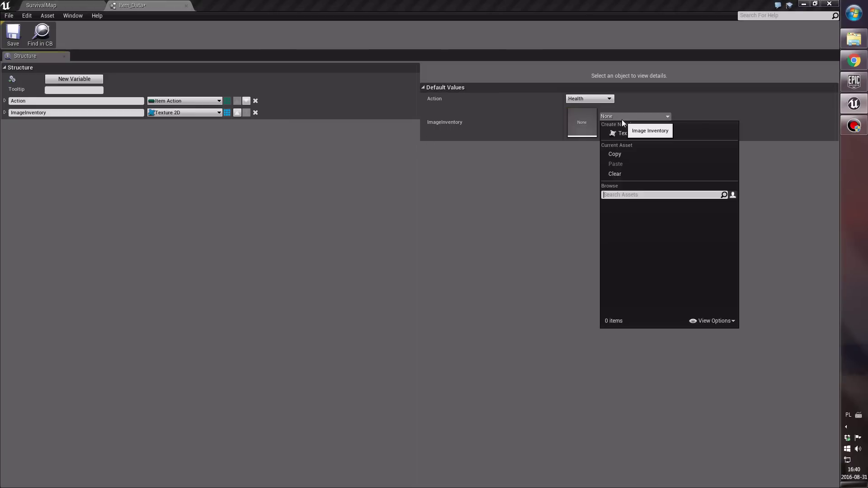
pyautogui.click(569, 231)
pyautogui.click(13, 34)
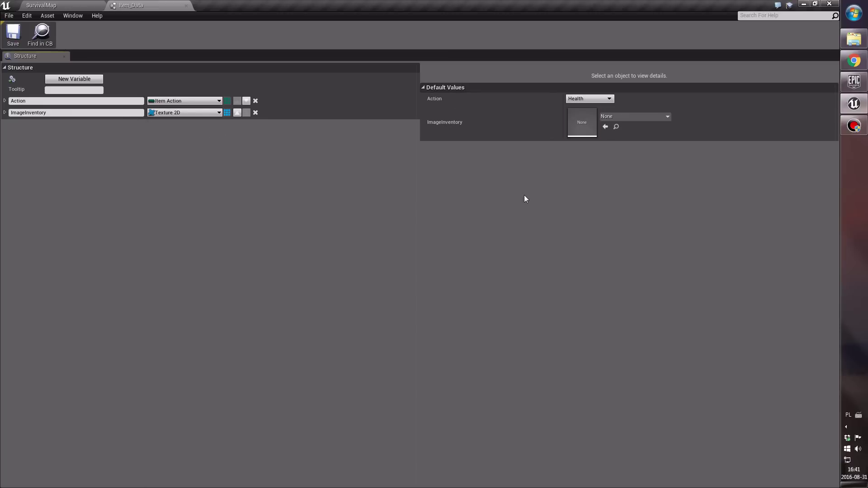
pyautogui.click(72, 5)
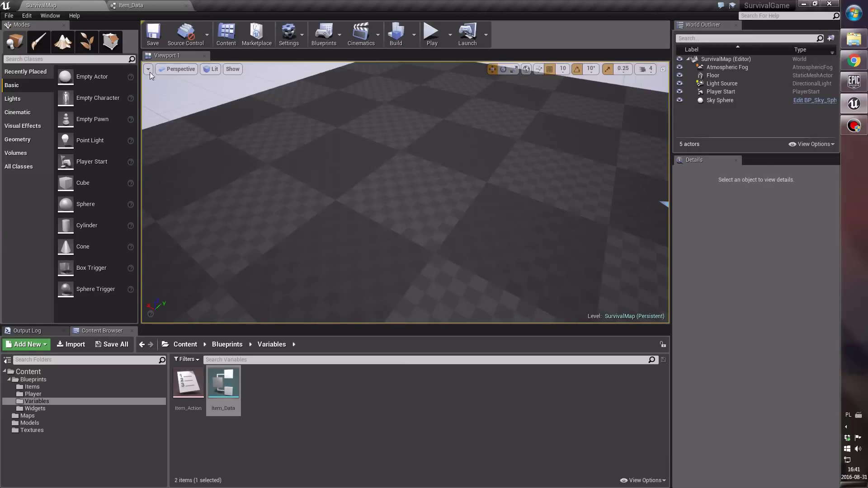
pyautogui.click(235, 400)
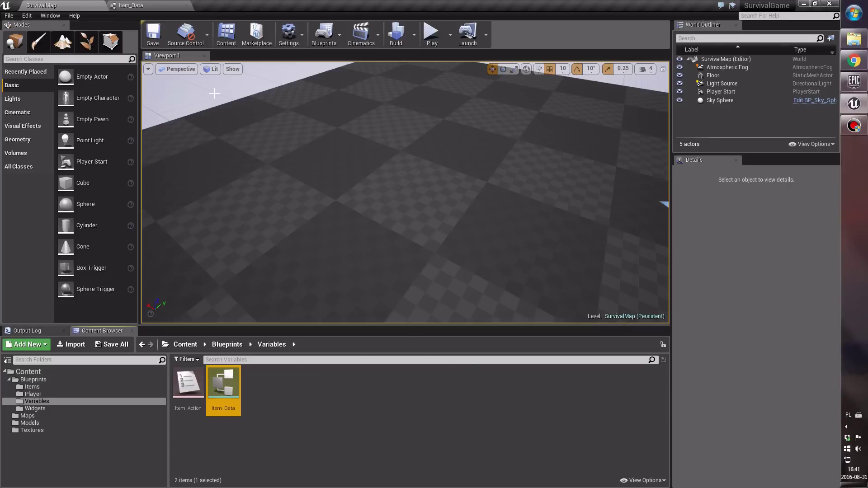
pyautogui.press('Return')
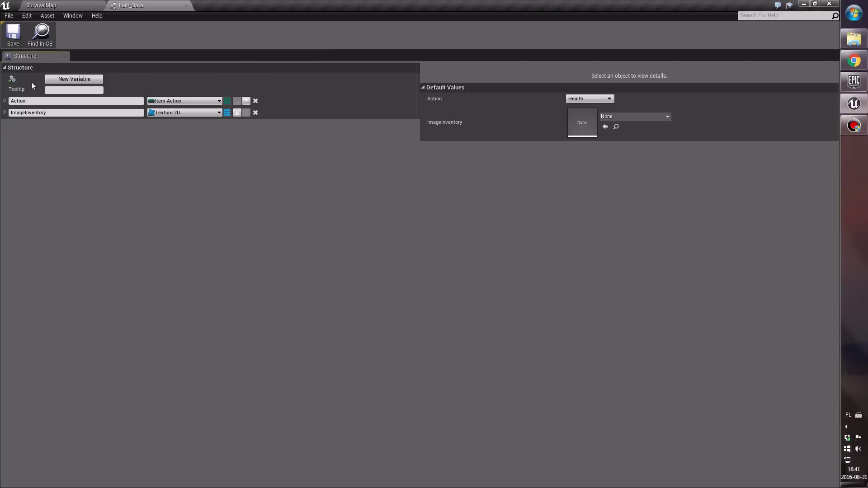
# - Add two new Item_Data variables named Name and Description
pyautogui.click(63, 78)
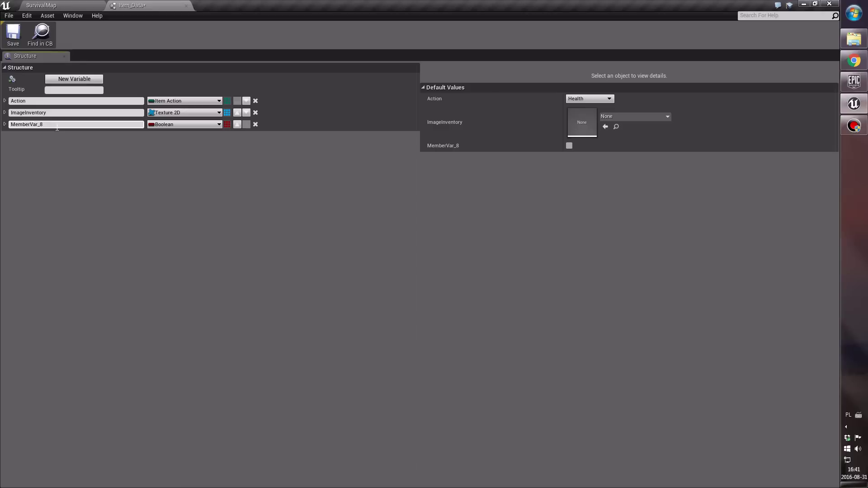
pyautogui.doubleClick(32, 125)
pyautogui.write('Name')
pyautogui.press('Return')
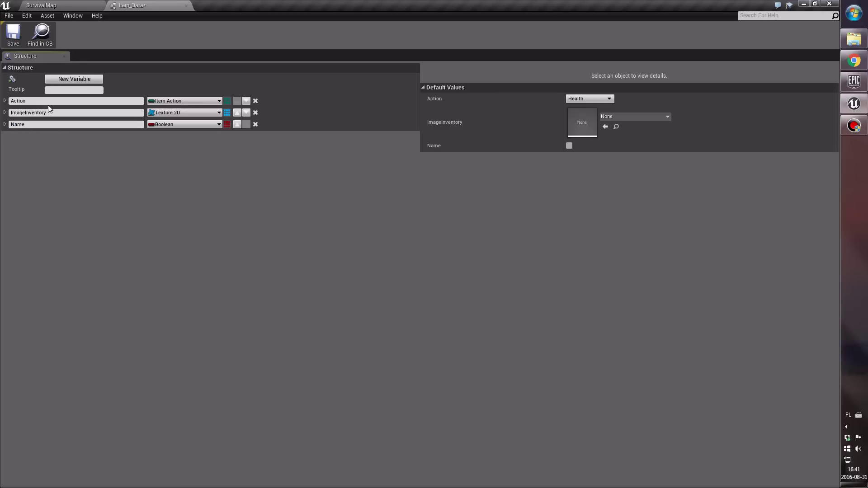
pyautogui.click(50, 81)
pyautogui.doubleClick(27, 136)
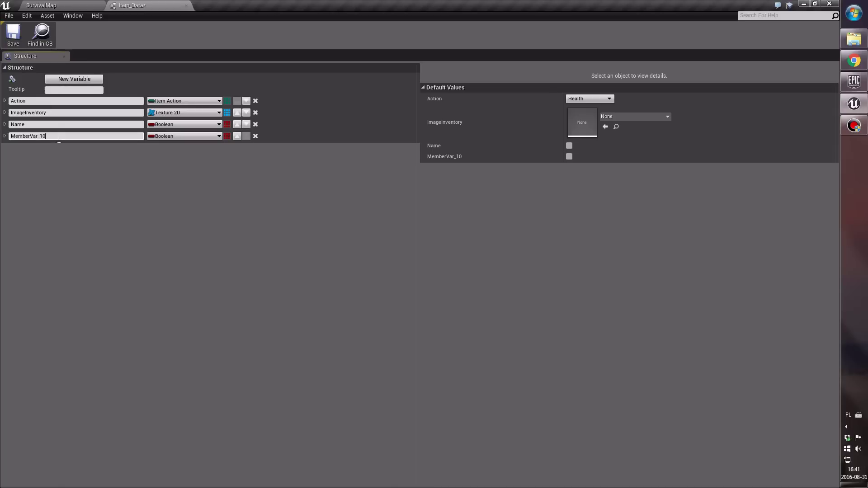
pyautogui.write('Desc')
pyautogui.write('ript')
pyautogui.write('ion')
pyautogui.press('Return')
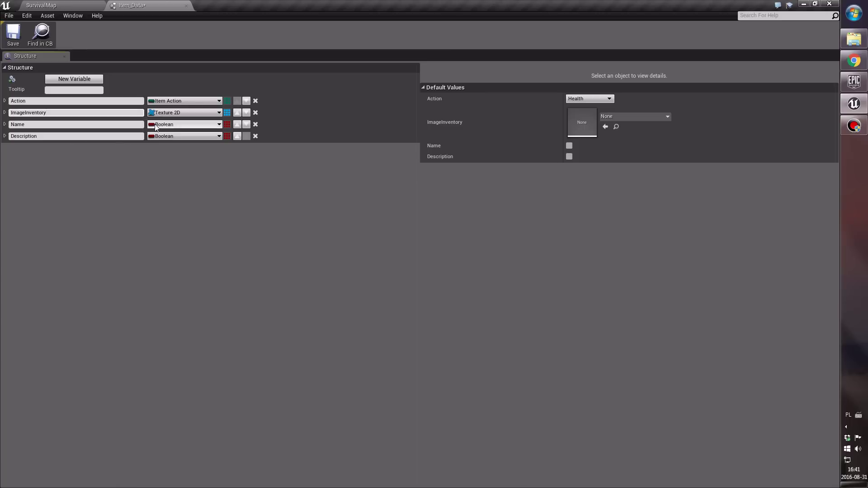
# - Make both Name and Description String variables
pyautogui.click(171, 124)
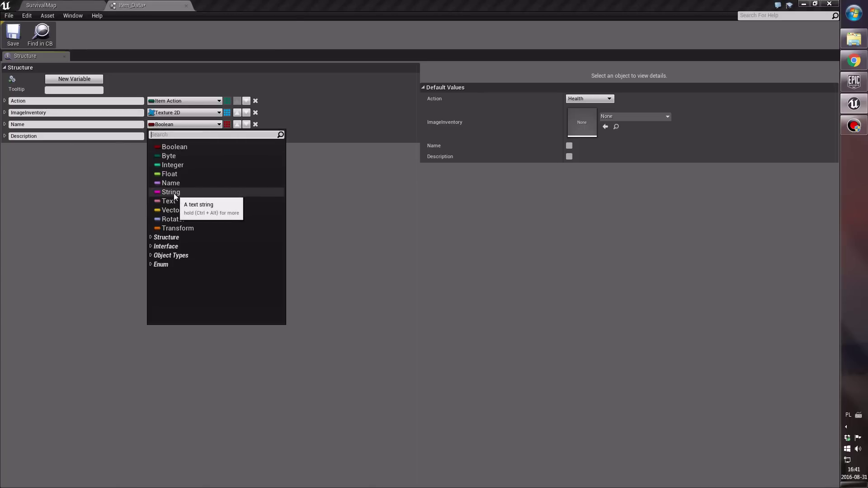
pyautogui.click(173, 192)
pyautogui.click(166, 137)
pyautogui.click(172, 203)
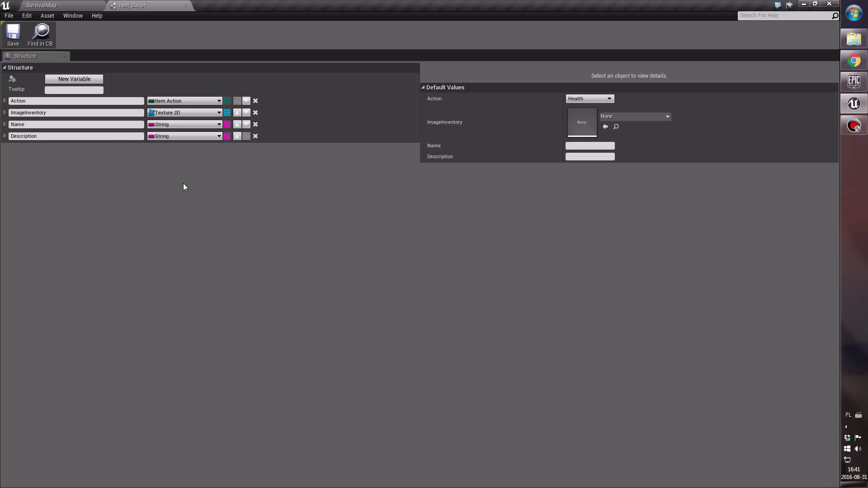
pyautogui.click(150, 126)
pyautogui.click(114, 190)
# - Add a Float variable named Weight and save the structure
pyautogui.click(67, 81)
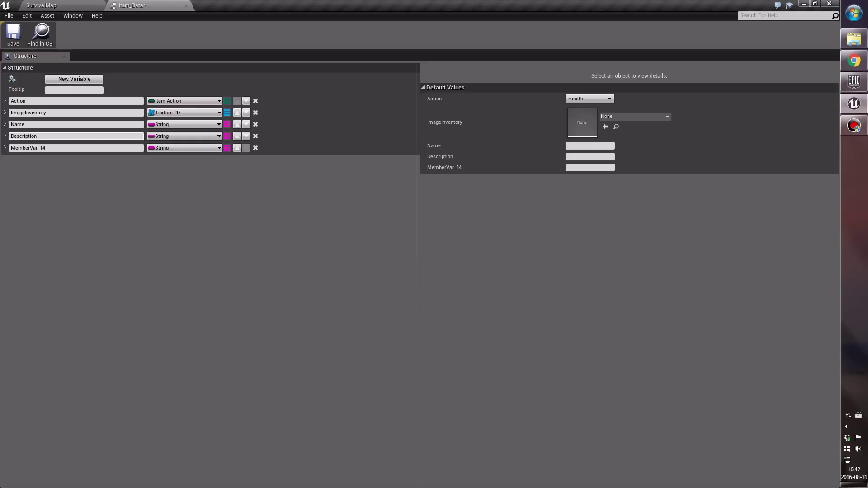
pyautogui.doubleClick(46, 148)
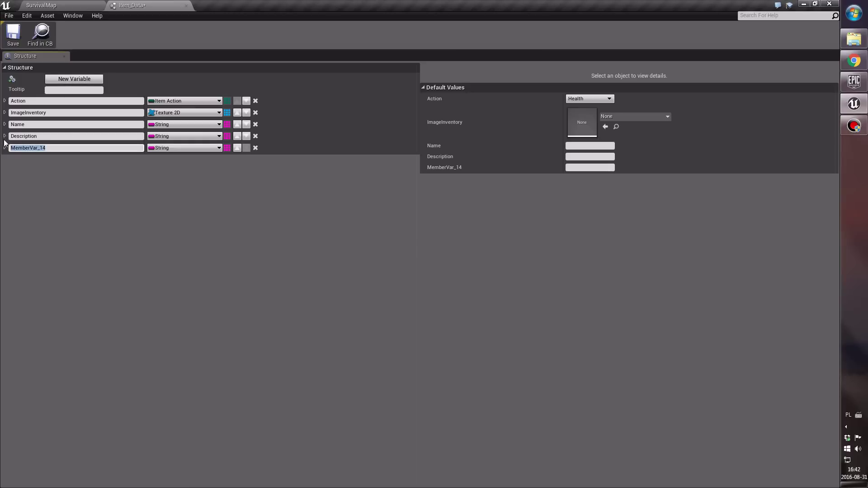
pyautogui.write('Weight')
pyautogui.click(175, 148)
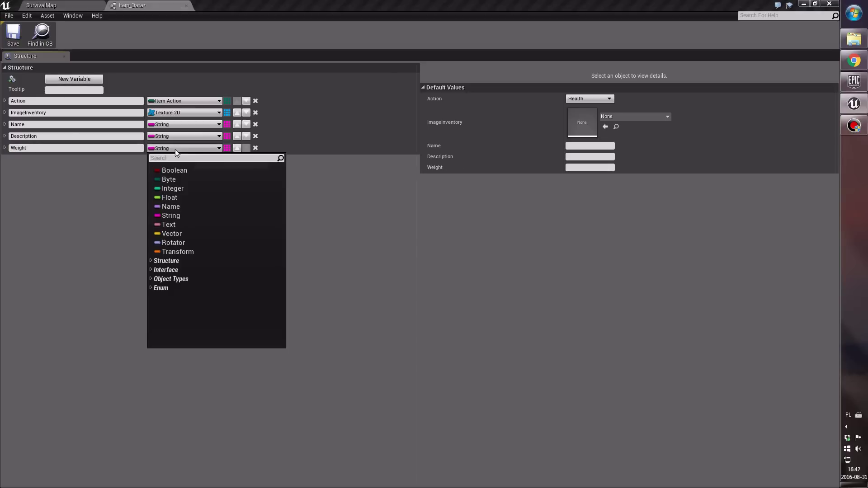
pyautogui.click(184, 198)
pyautogui.click(12, 42)
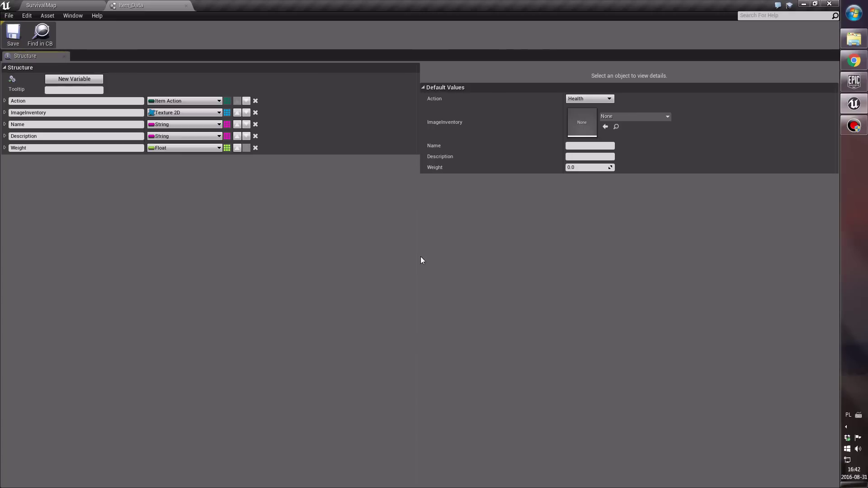
# - Move Name to first and Description to second place, save, and close Item_Data
pyautogui.click(237, 124)
pyautogui.click(237, 113)
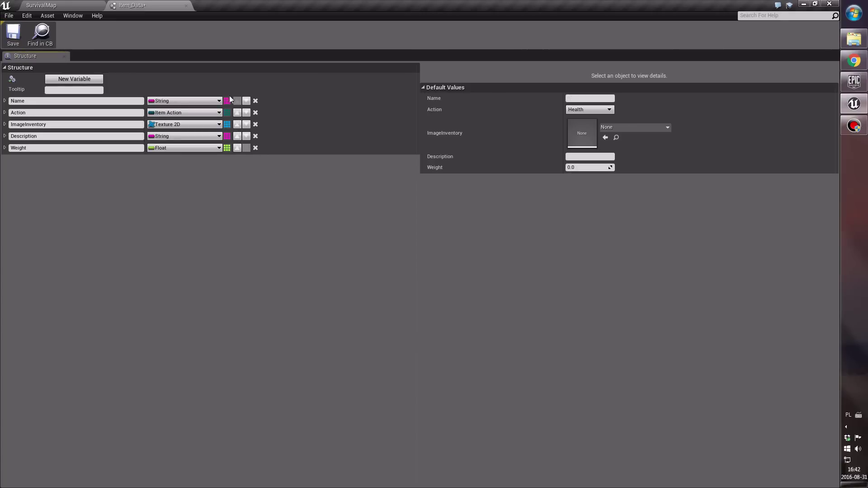
pyautogui.click(237, 136)
pyautogui.click(237, 124)
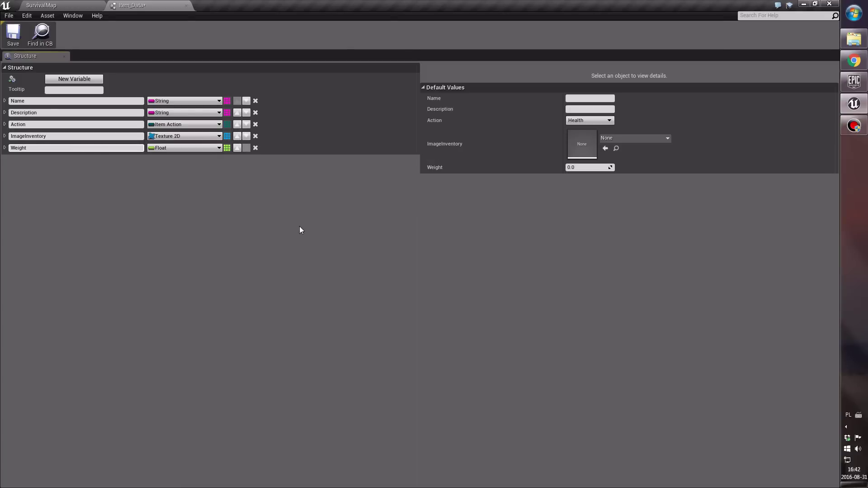
pyautogui.click(13, 34)
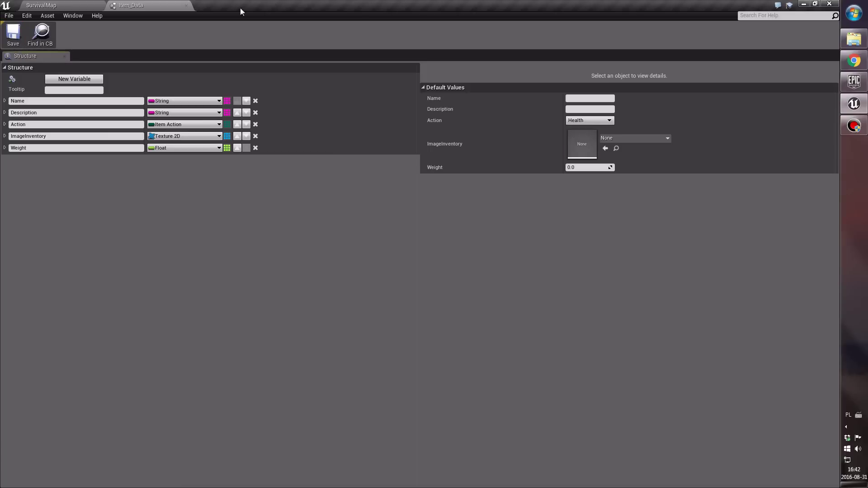
pyautogui.click(187, 6)
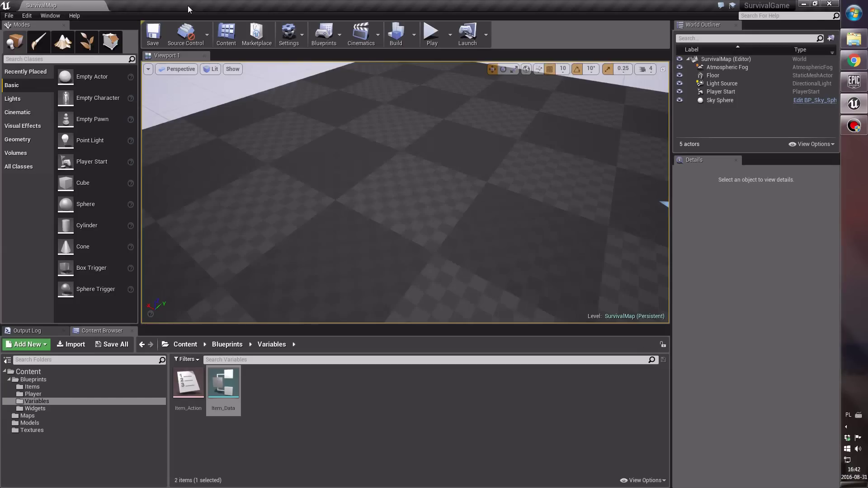
# - Open Item_Action and rename the Health enumerator to Add10HP
pyautogui.doubleClick(188, 384)
pyautogui.click(43, 92)
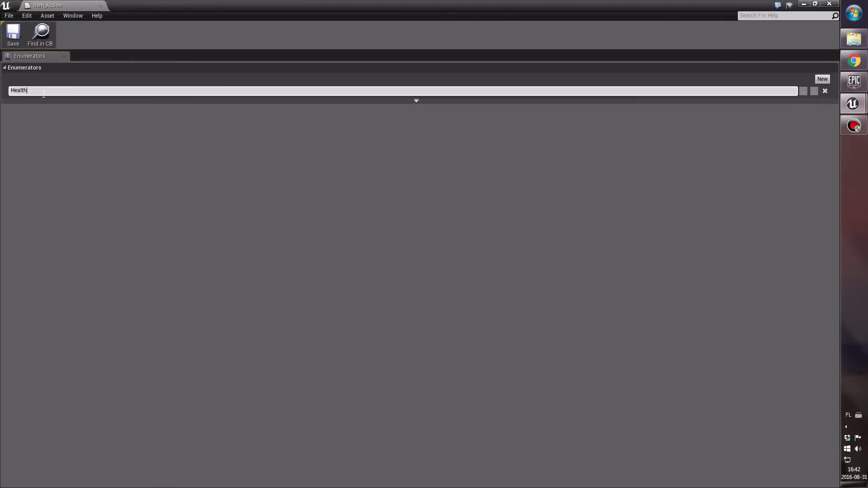
pyautogui.doubleClick(44, 92)
pyautogui.write('Add')
pyautogui.write('10HP')
pyautogui.press('Return')
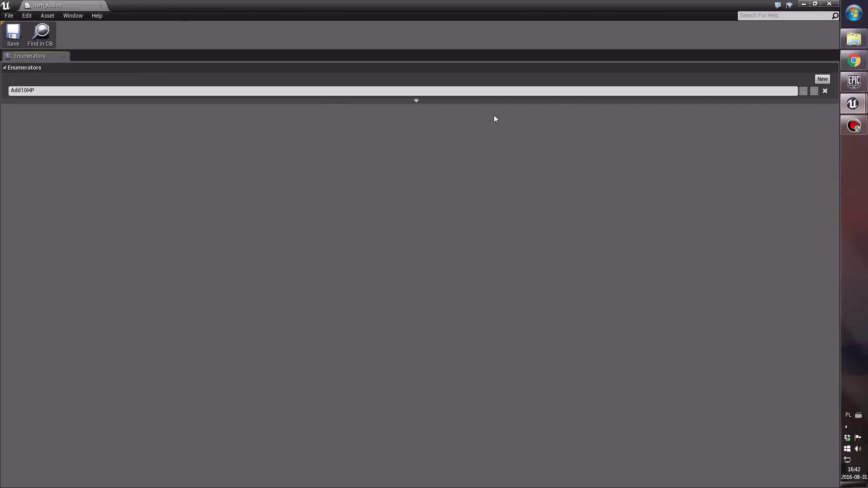
# - Add a second enumerator named Add20HP, save, and close the enumeration editor
pyautogui.click(822, 79)
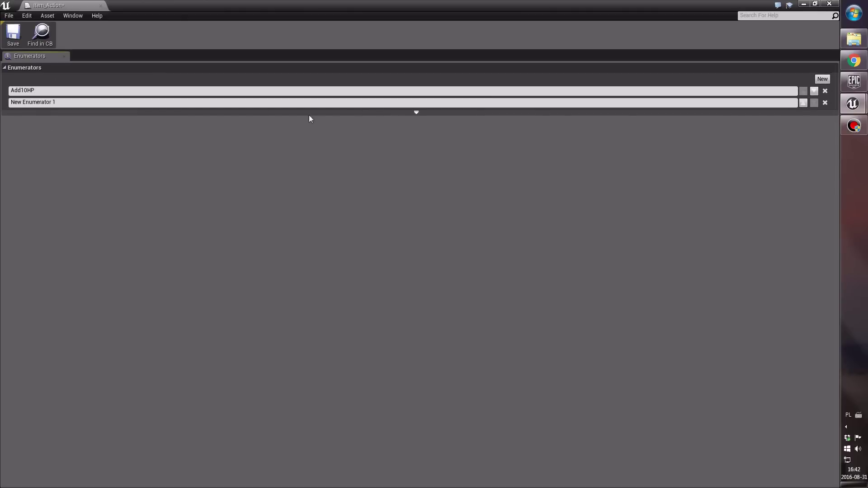
pyautogui.click(18, 103)
pyautogui.write('Ad')
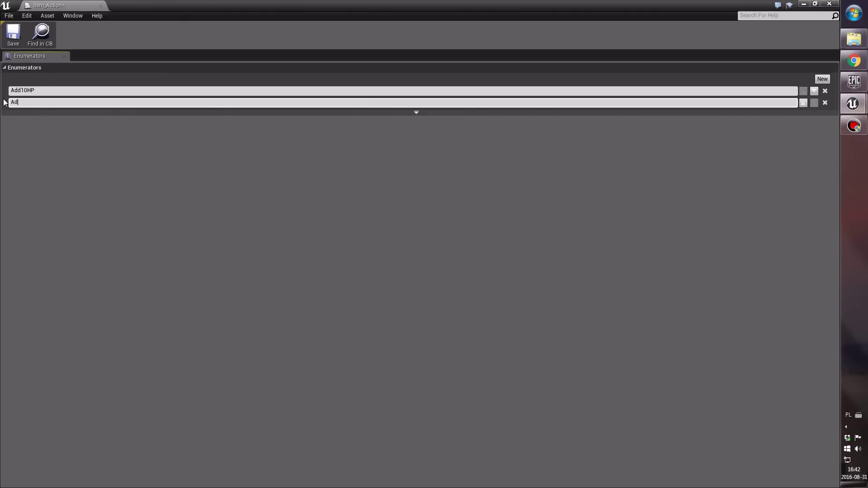
pyautogui.write('d2')
pyautogui.write('0')
pyautogui.write('HP')
pyautogui.press('Return')
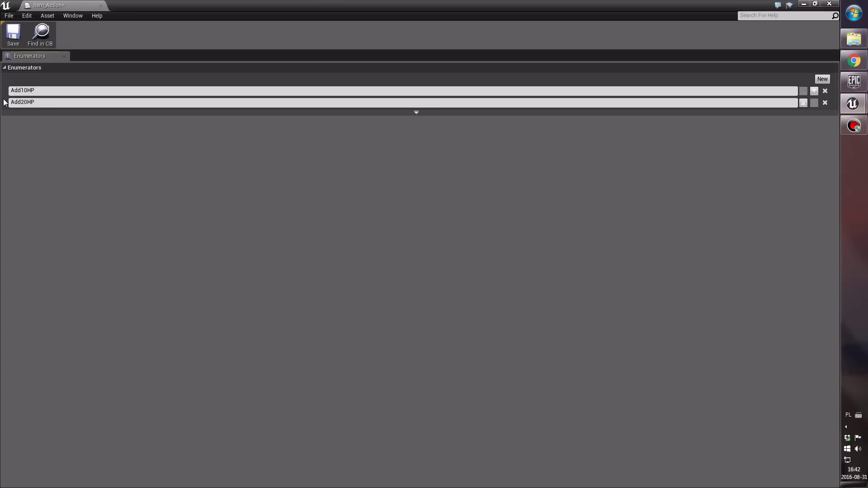
pyautogui.click(14, 34)
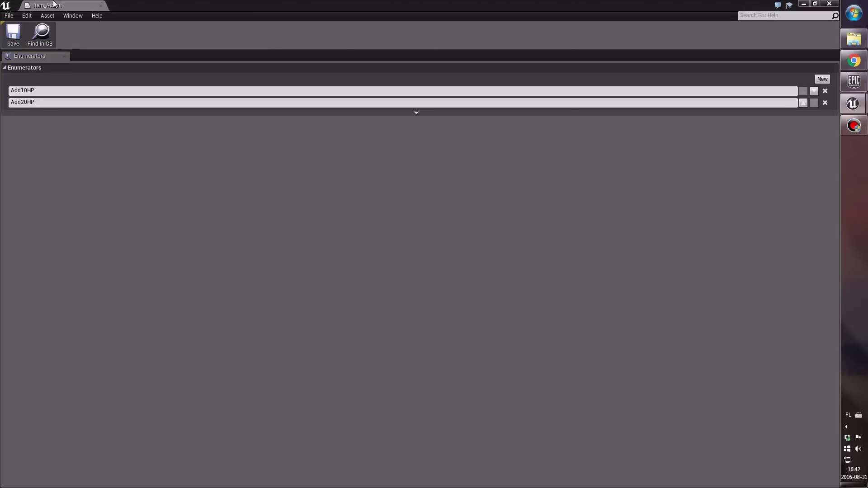
pyautogui.click(100, 5)
pyautogui.moveTo(189, 42); pyautogui.dragTo(188, 6)
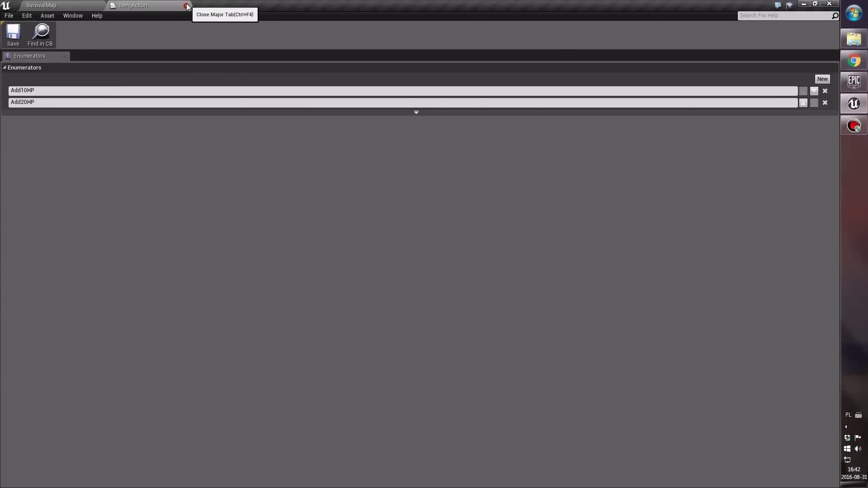
pyautogui.click(188, 6)
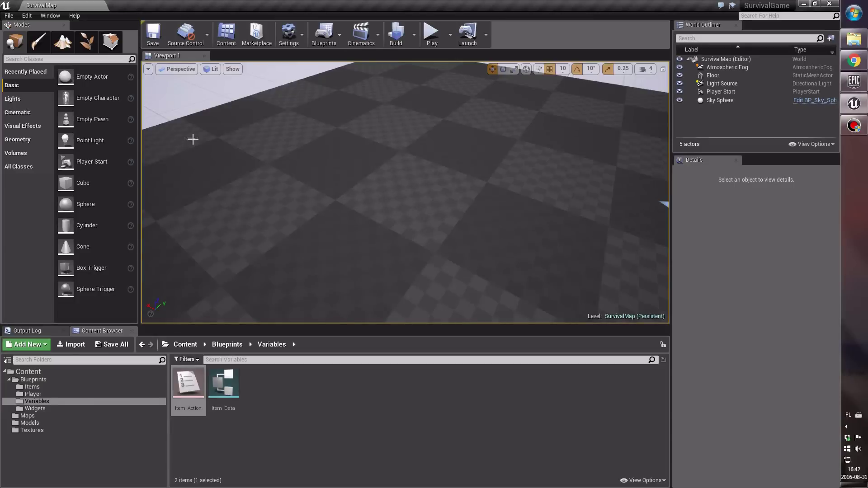
# - Select the Item_Data and Item_Action assets in the Variables folder
pyautogui.click(304, 413)
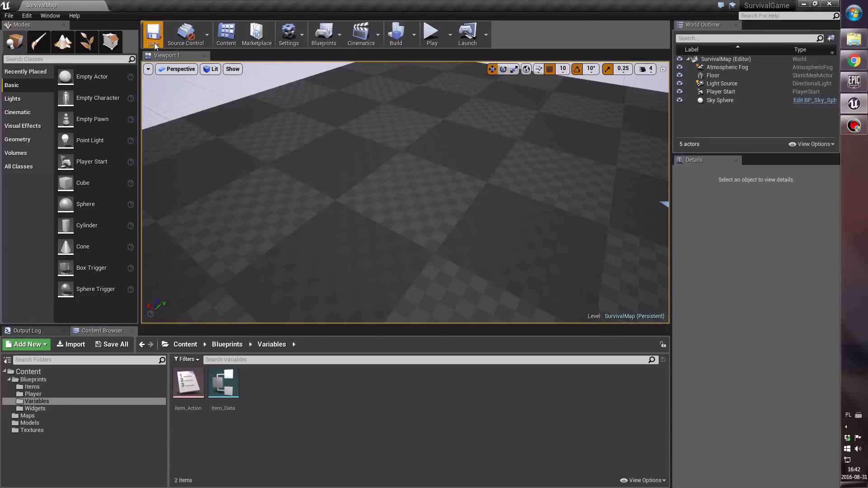
pyautogui.click(228, 408)
pyautogui.click(190, 394)
pyautogui.click(223, 389)
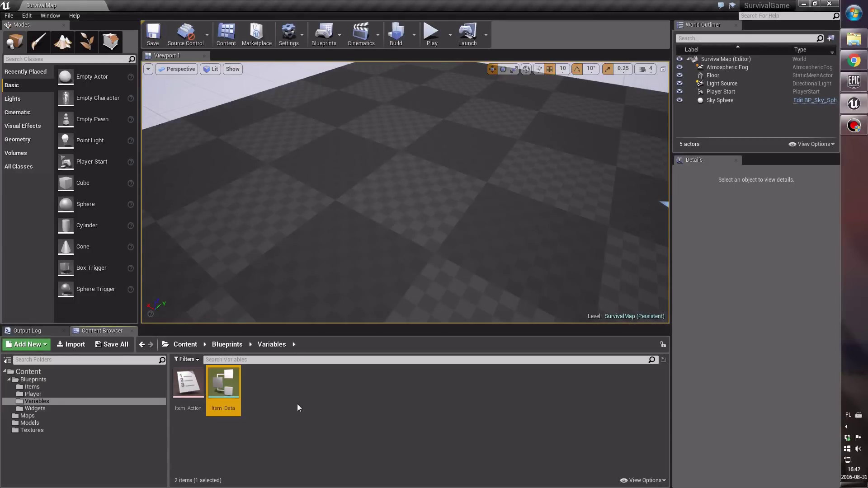
pyautogui.click(297, 405)
pyautogui.click(218, 404)
pyautogui.click(192, 419)
pyautogui.click(186, 410)
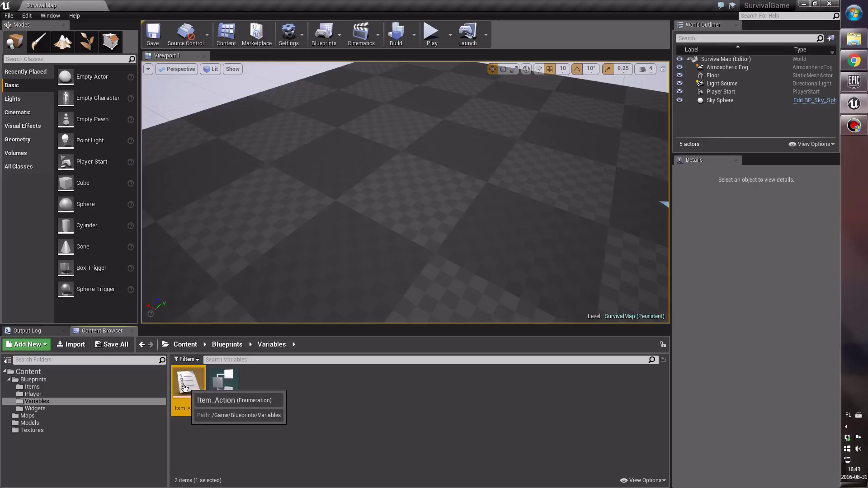
pyautogui.click(223, 385)
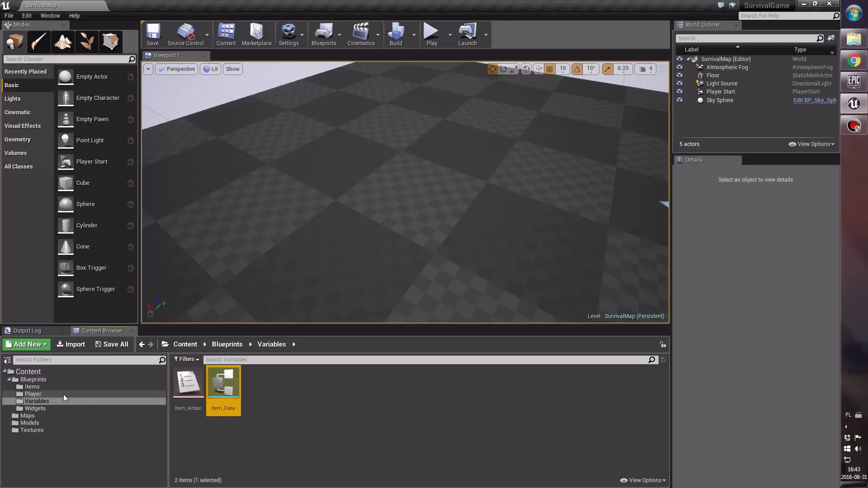
# - Open the Items folder and start a new Blueprint Class there
pyautogui.click(32, 388)
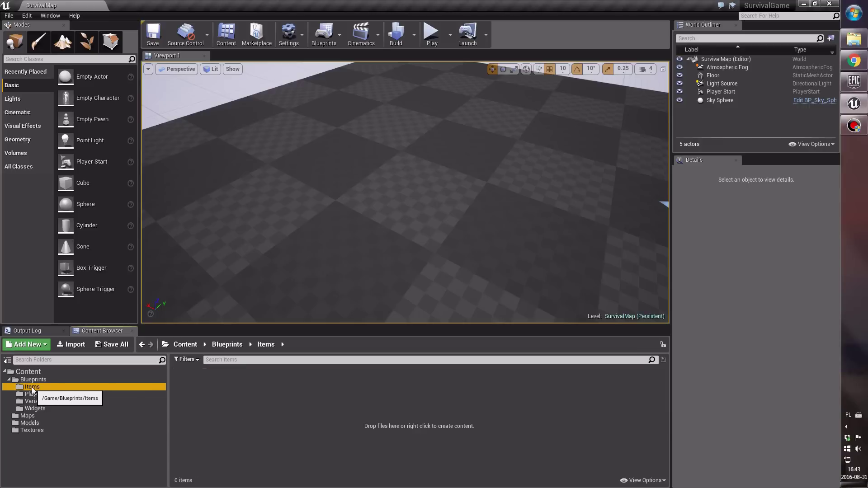
pyautogui.click(216, 392)
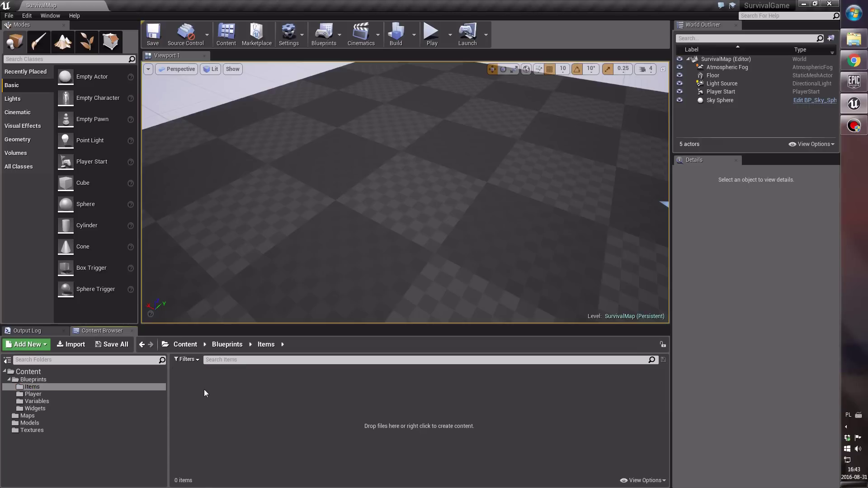
pyautogui.rightClick(190, 384)
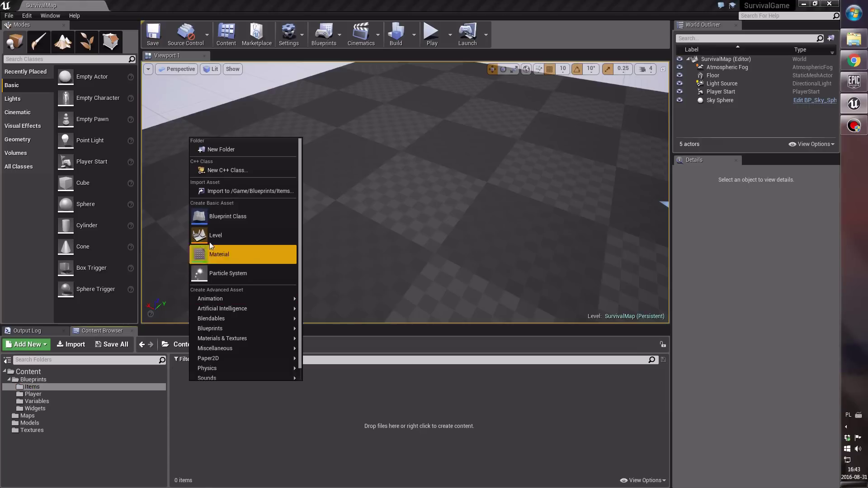
pyautogui.click(235, 218)
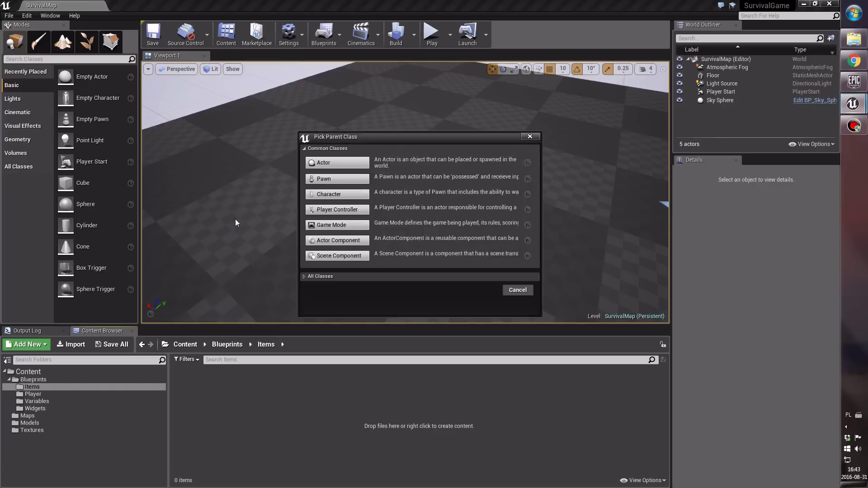
# - Choose Actor as the parent class and name the new blueprint ITM_Parent
pyautogui.click(358, 163)
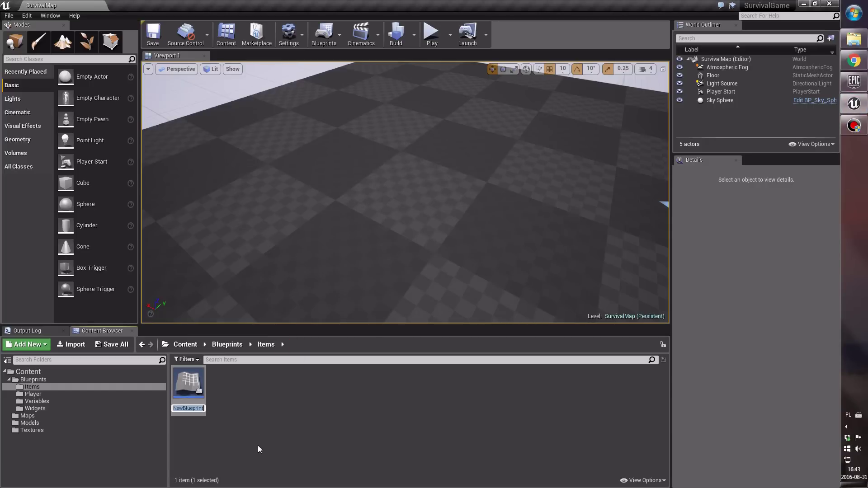
pyautogui.write('ITM')
pyautogui.write('_')
pyautogui.write('Parent')
pyautogui.press('Return')
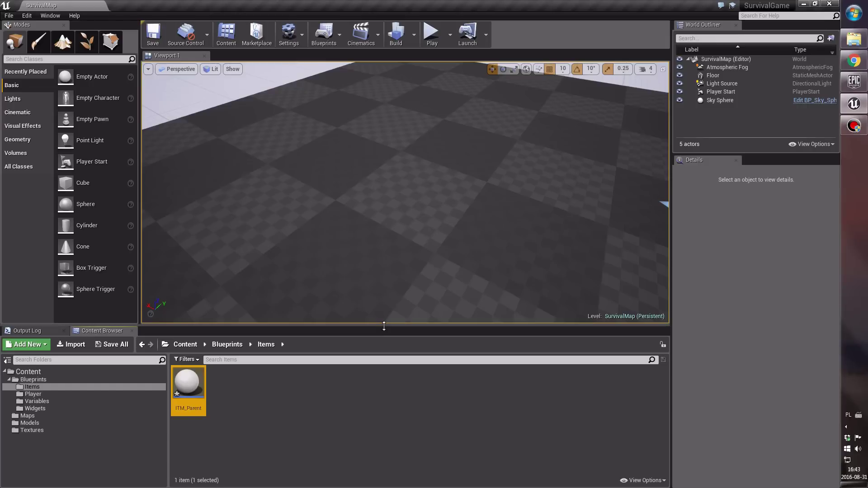
pyautogui.click(221, 408)
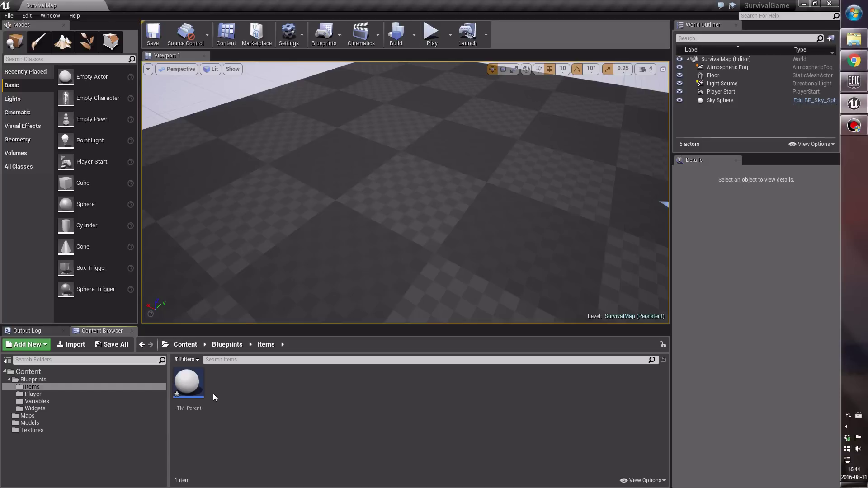
pyautogui.moveTo(193, 391)
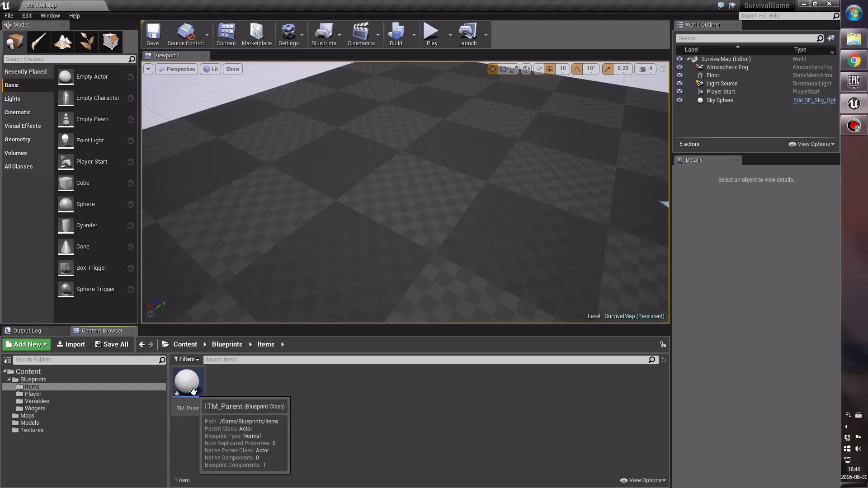
# - Open ITM_Parent, compile it, and add a new variable named ItemData
pyautogui.doubleClick(195, 390)
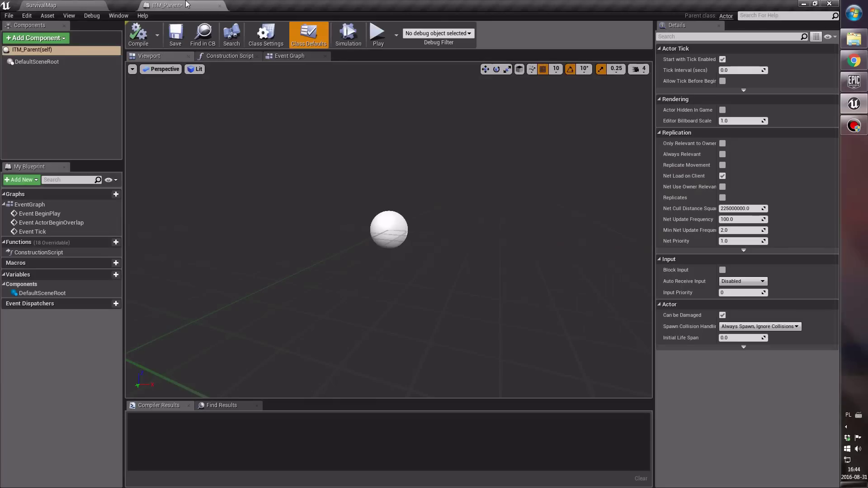
pyautogui.click(138, 34)
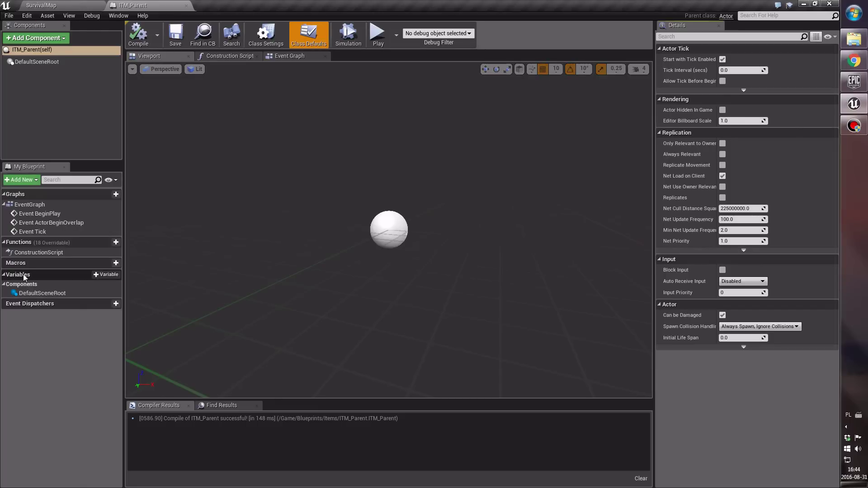
pyautogui.click(109, 275)
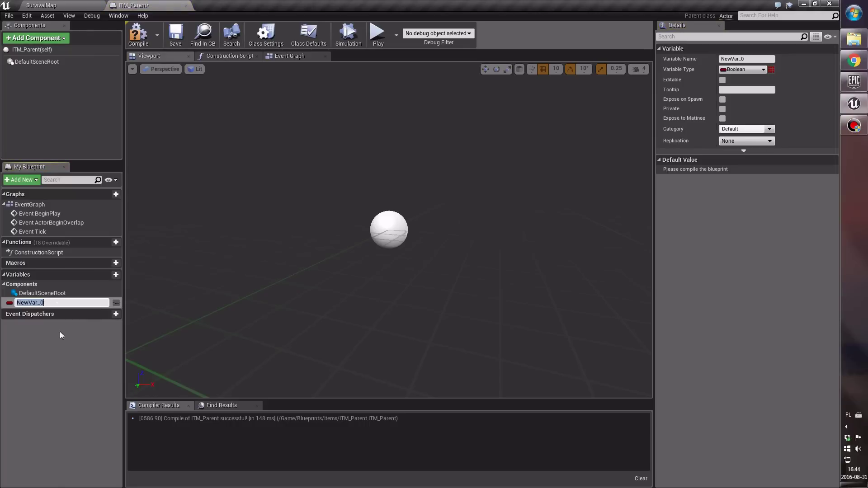
pyautogui.write('Item')
pyautogui.write('Data')
pyautogui.press('Return')
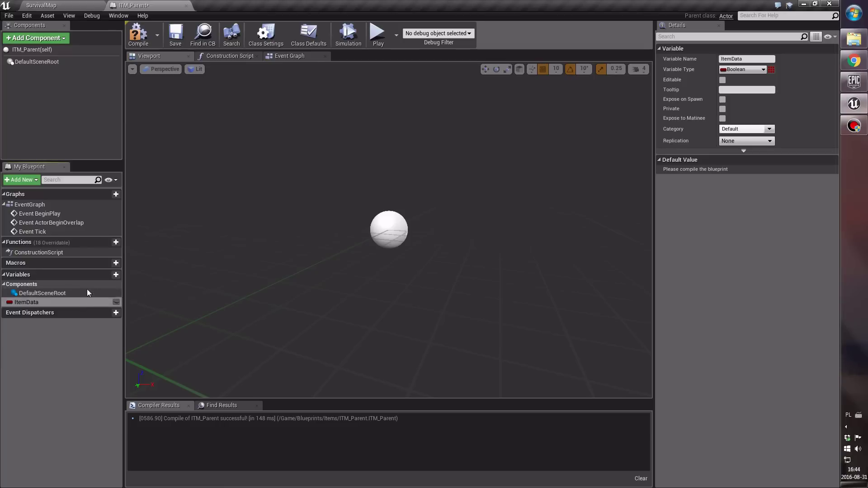
pyautogui.doubleClick(80, 303)
pyautogui.click(96, 332)
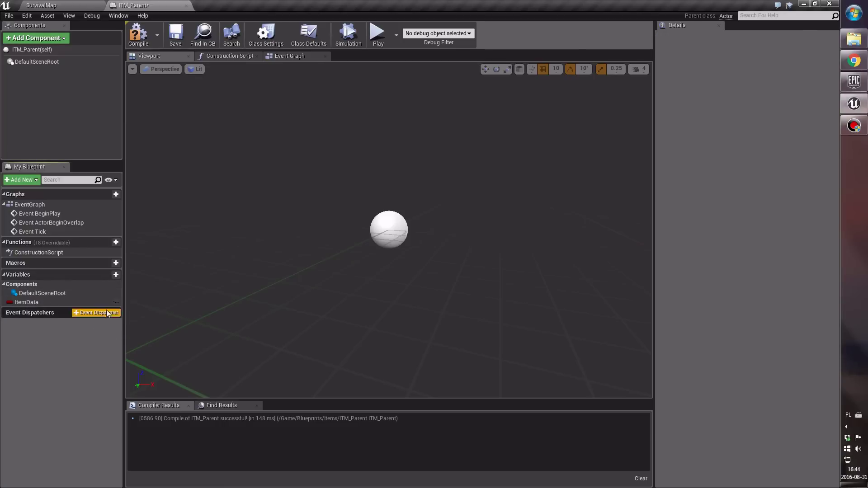
pyautogui.click(112, 304)
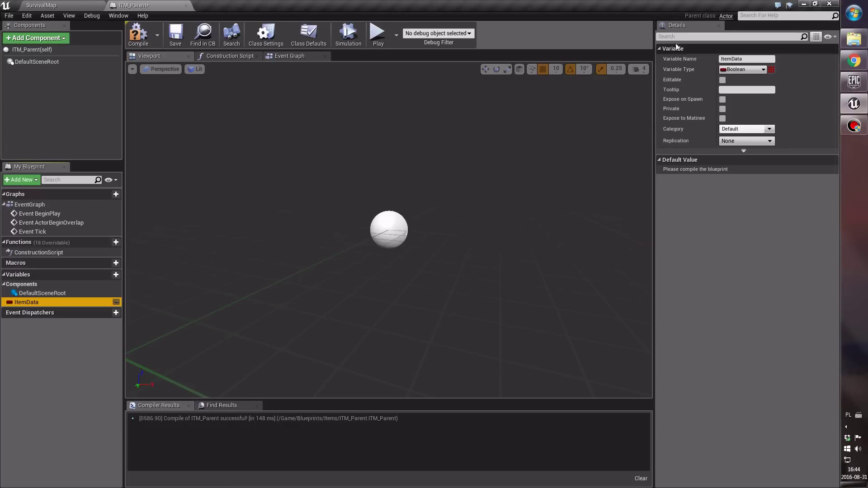
# - Mark ItemData as Editable in its details, then compile and save ITM_Parent
pyautogui.click(676, 25)
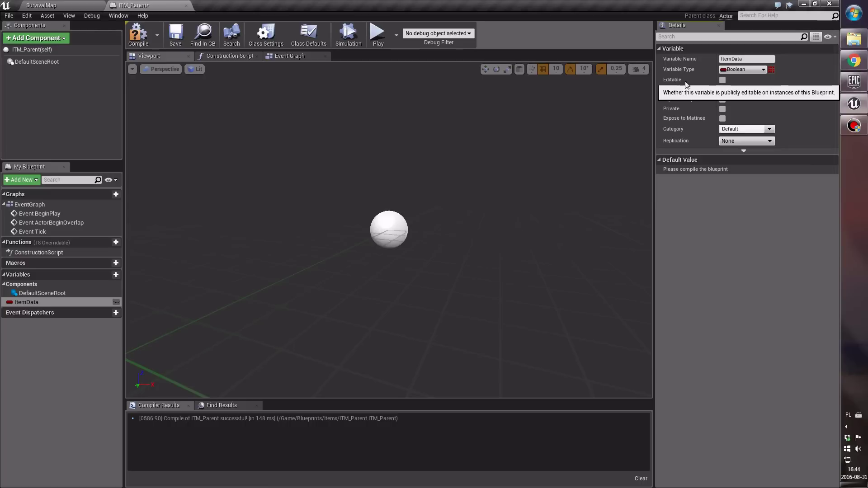
pyautogui.click(723, 80)
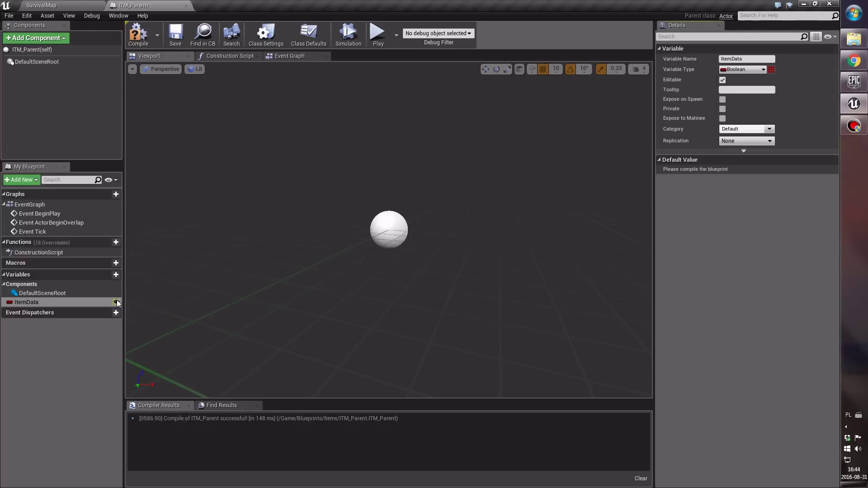
pyautogui.click(138, 34)
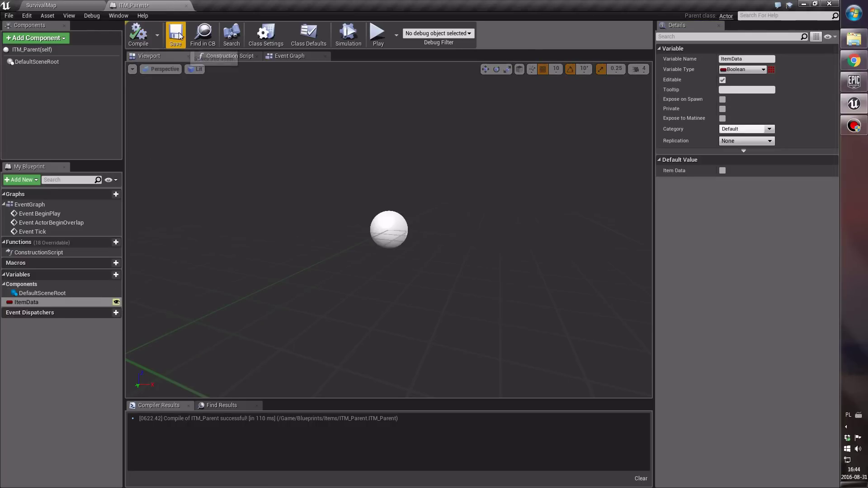
pyautogui.click(179, 35)
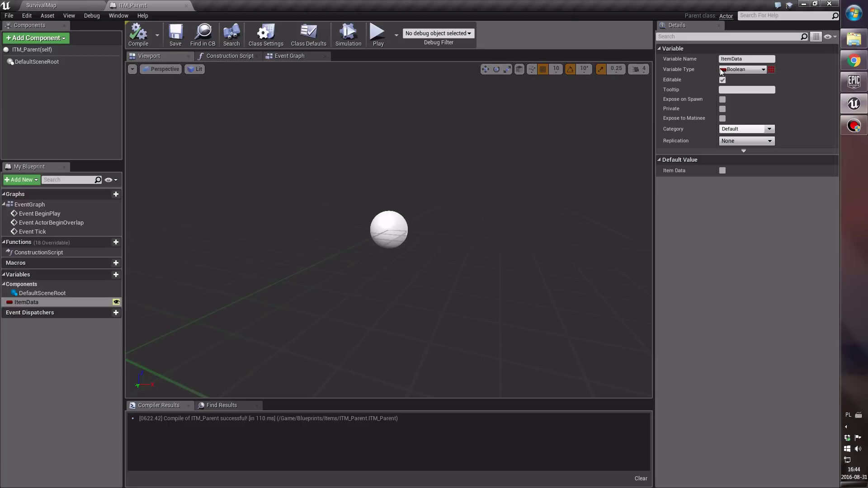
# - Change ItemData's variable type to the Item Data structure and recompile
pyautogui.click(741, 69)
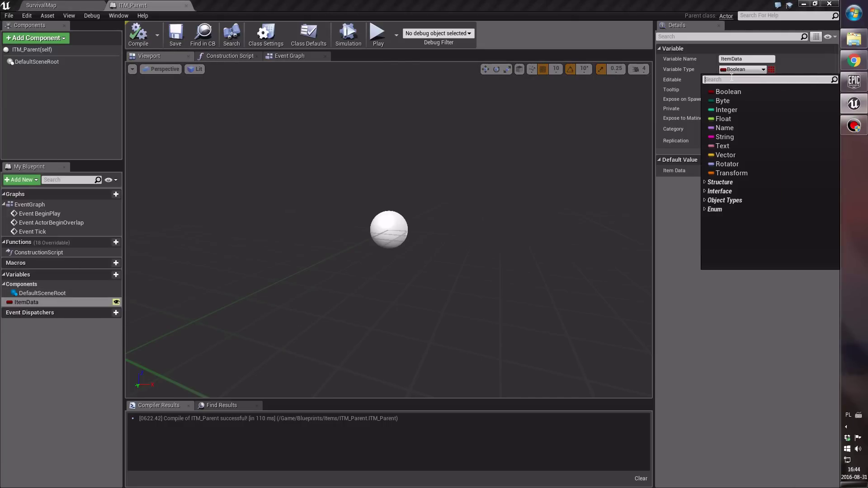
pyautogui.write('ite')
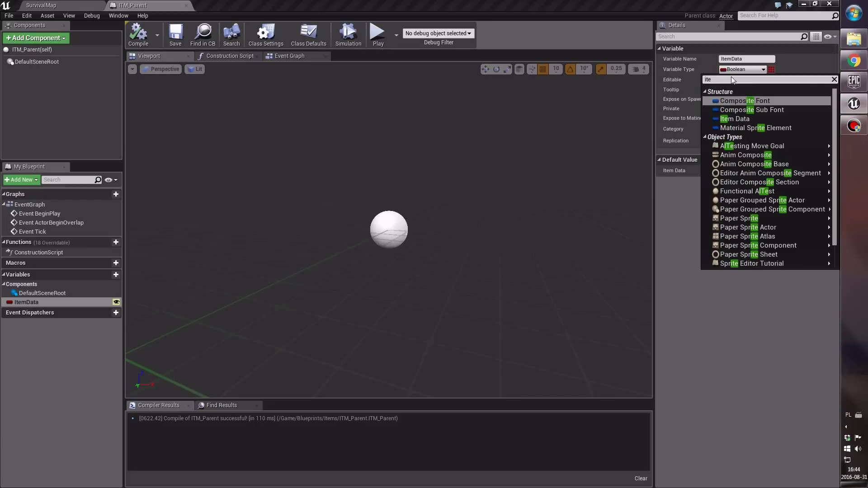
pyautogui.write('m_da')
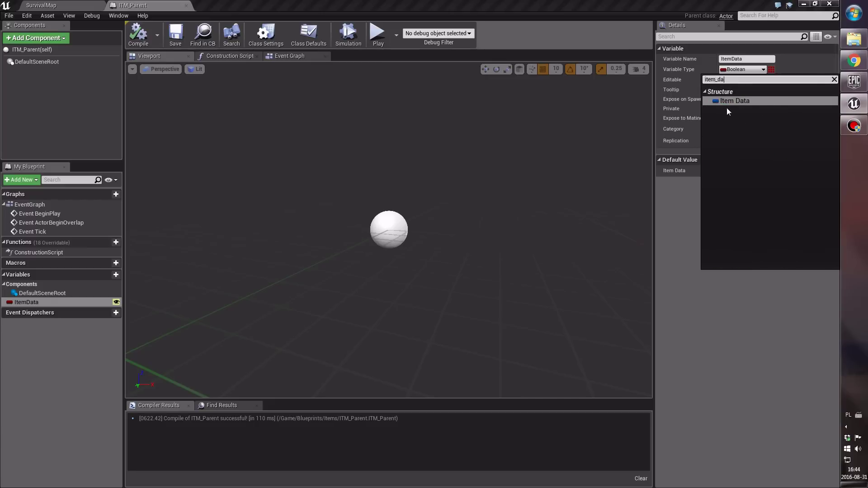
pyautogui.click(729, 101)
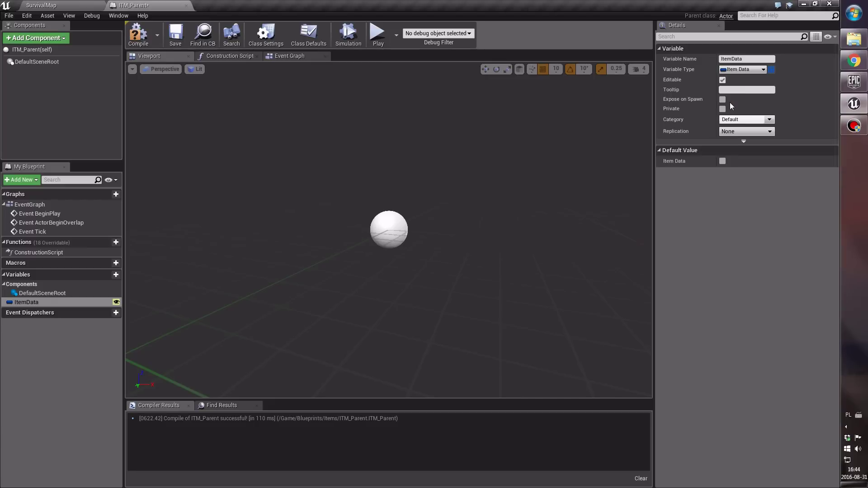
pyautogui.click(136, 41)
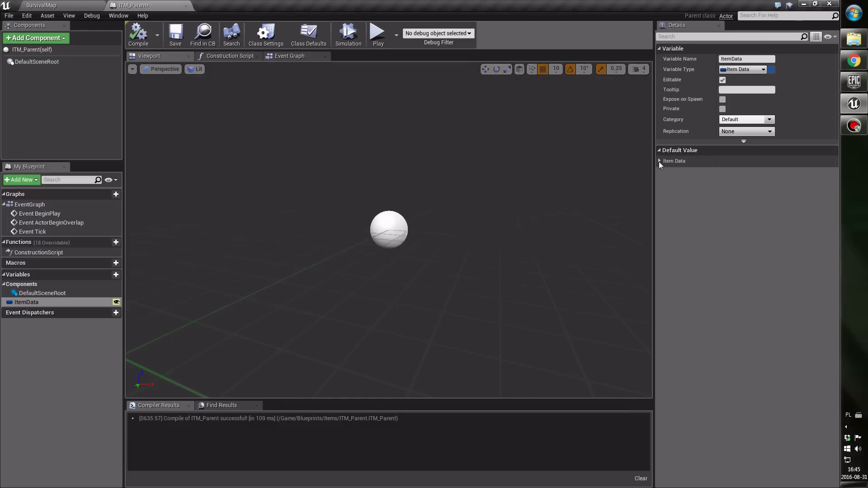
# - Review ItemData's default fields, keeping Add10HP as the action, then compile and save
pyautogui.doubleClick(34, 303)
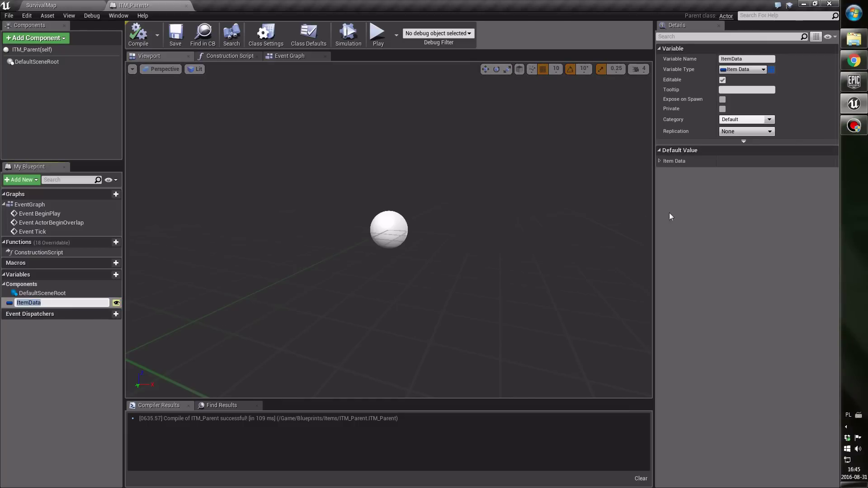
pyautogui.click(658, 161)
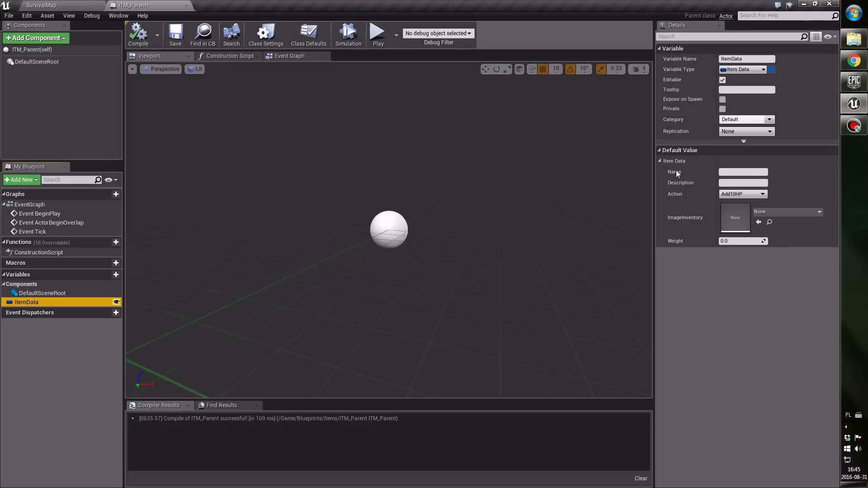
pyautogui.click(741, 173)
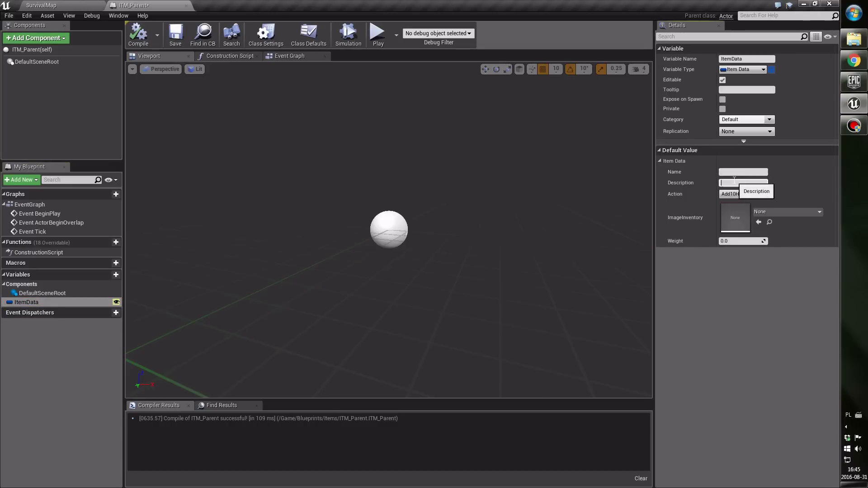
pyautogui.click(744, 194)
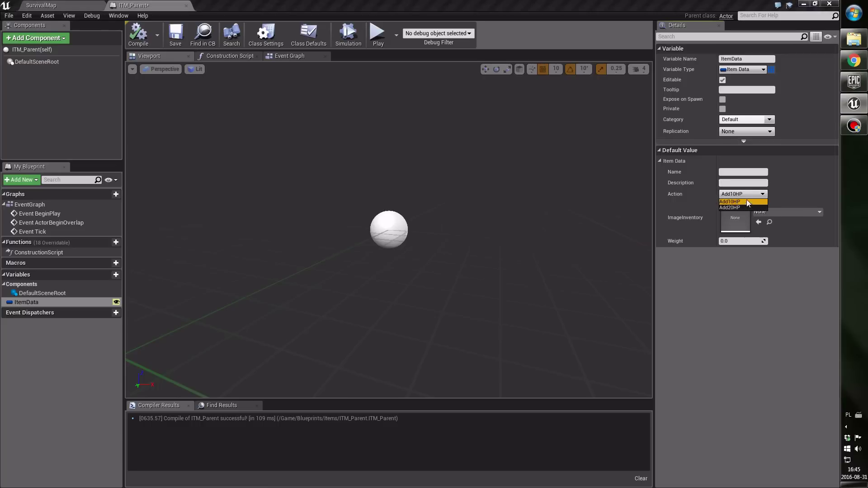
pyautogui.click(749, 293)
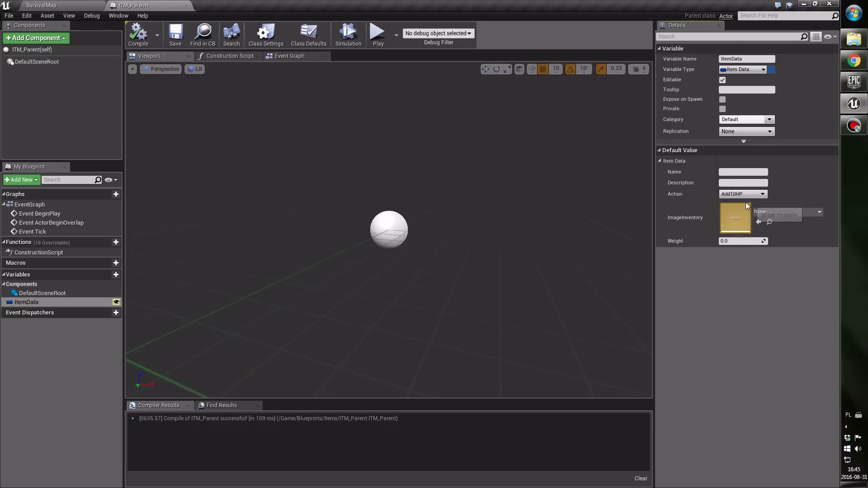
pyautogui.click(768, 212)
pyautogui.click(681, 289)
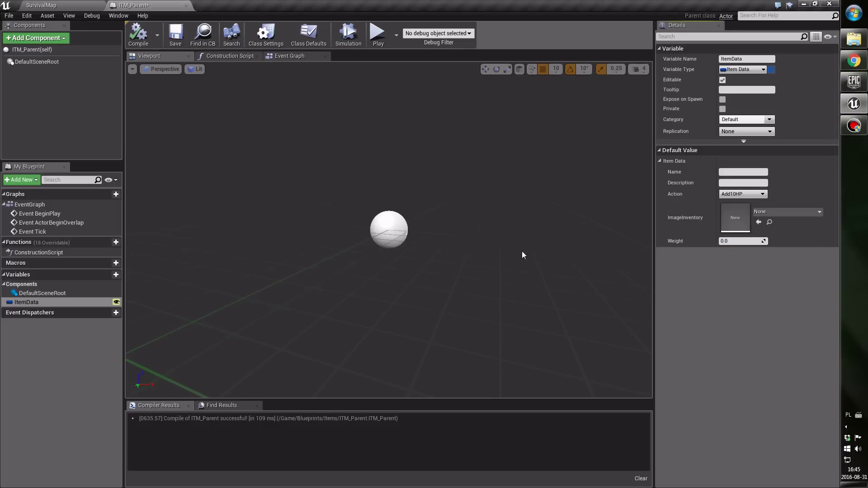
pyautogui.click(138, 34)
pyautogui.click(168, 39)
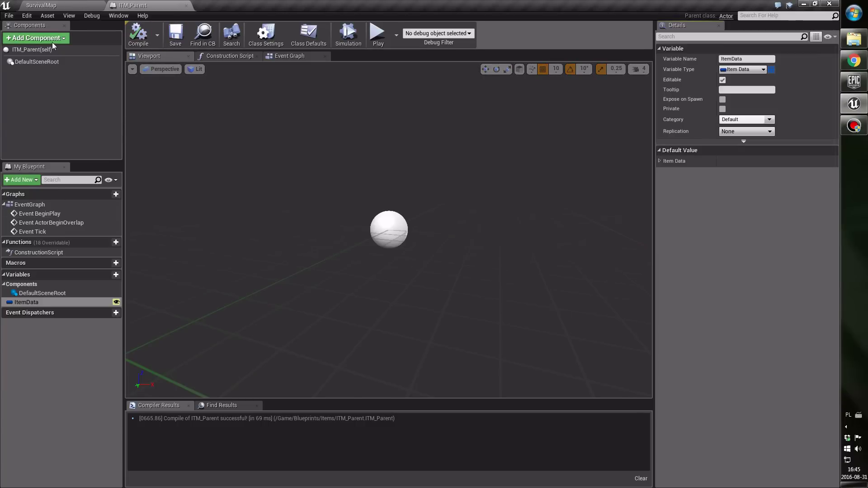
# - Add a Static Mesh component named Model to ITM_Parent, then compile and save
pyautogui.click(30, 41)
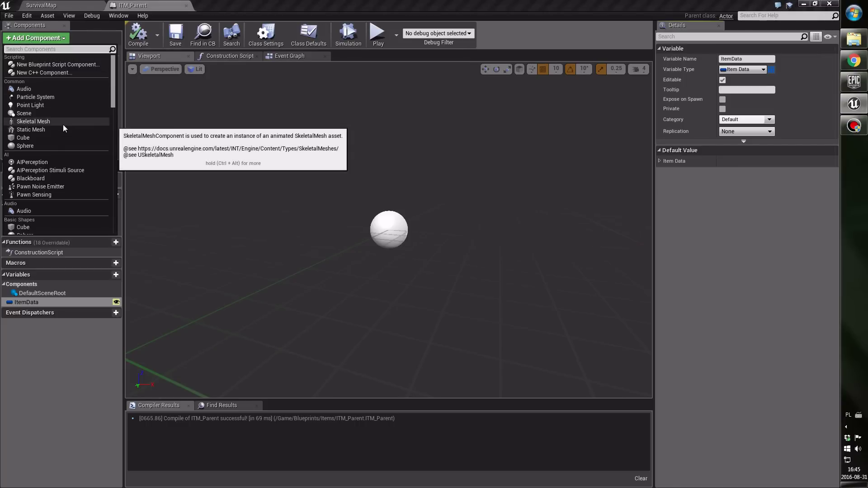
pyautogui.click(31, 130)
pyautogui.write('Model')
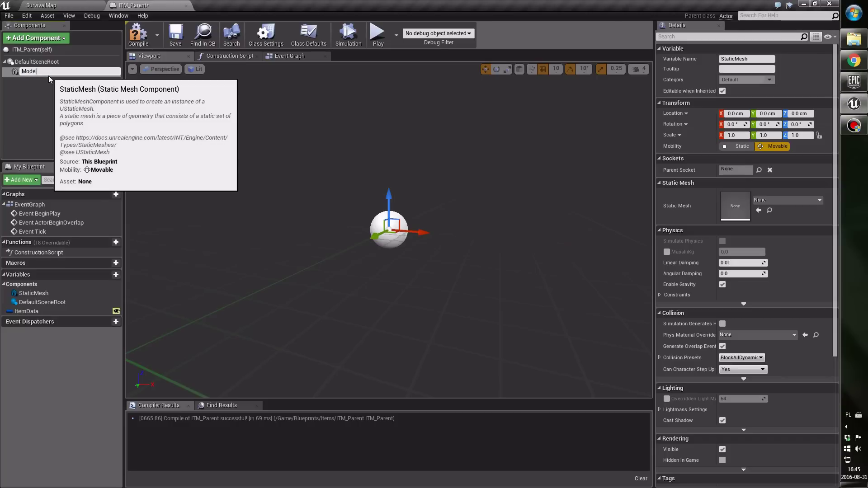
pyautogui.press('Return')
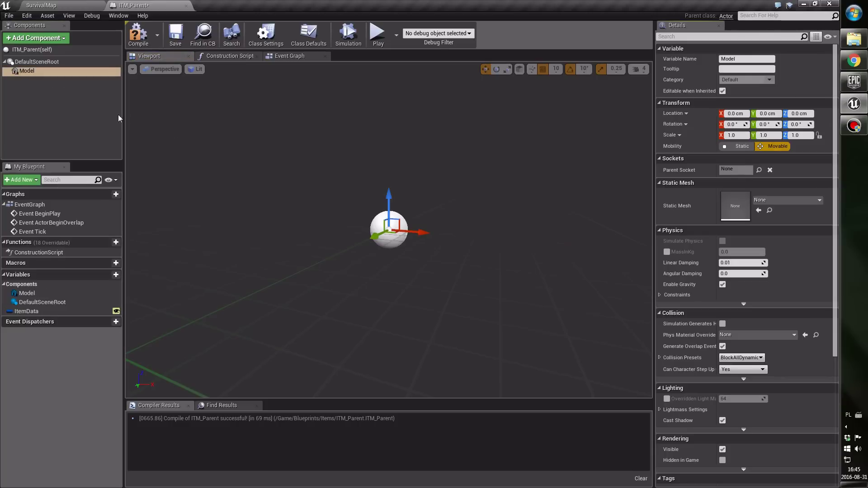
pyautogui.click(142, 48)
pyautogui.click(175, 36)
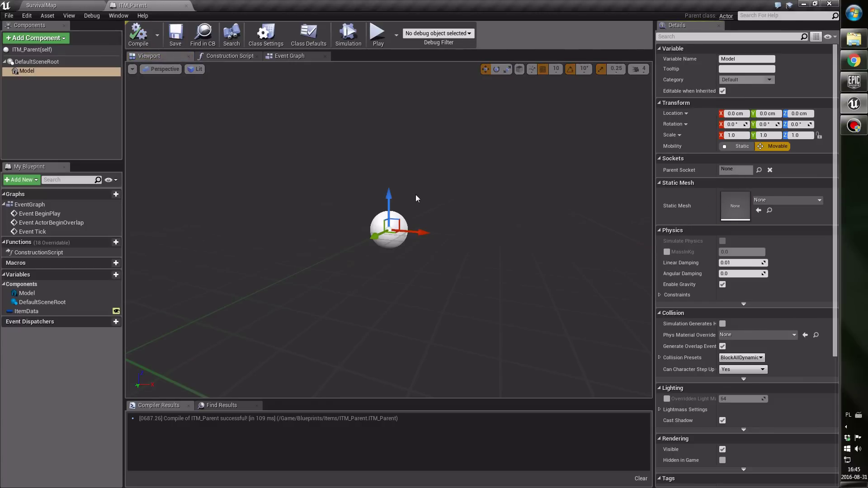
# - Reselect the Model component, recompile, and close the ITM_Parent editor
pyautogui.click(53, 130)
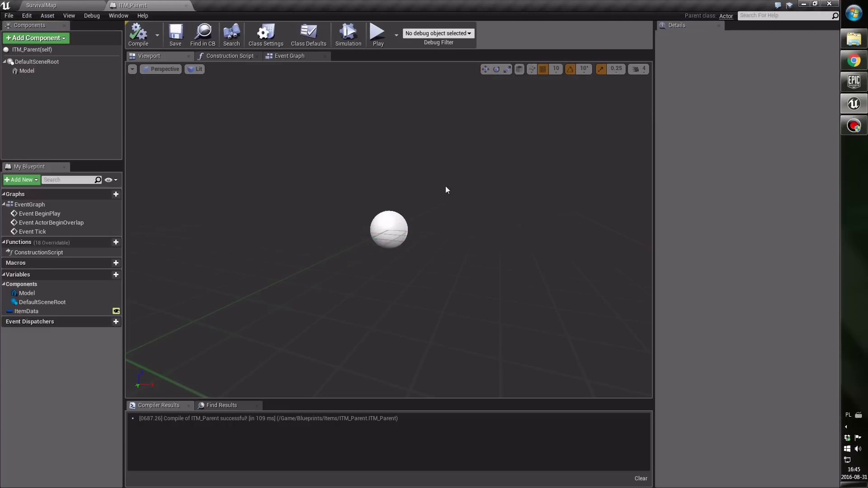
pyautogui.click(27, 71)
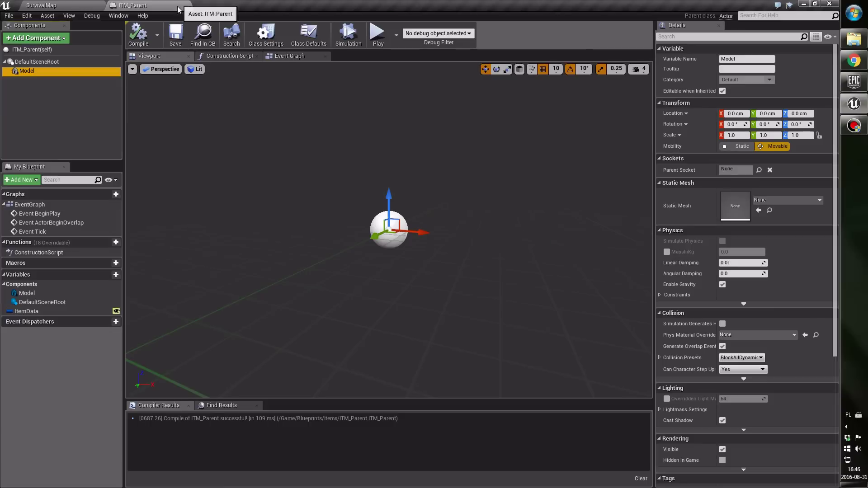
pyautogui.click(138, 34)
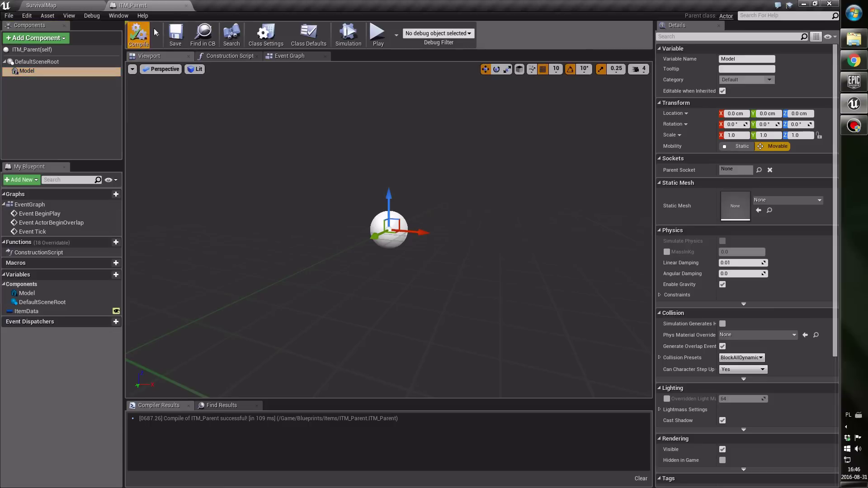
pyautogui.click(186, 5)
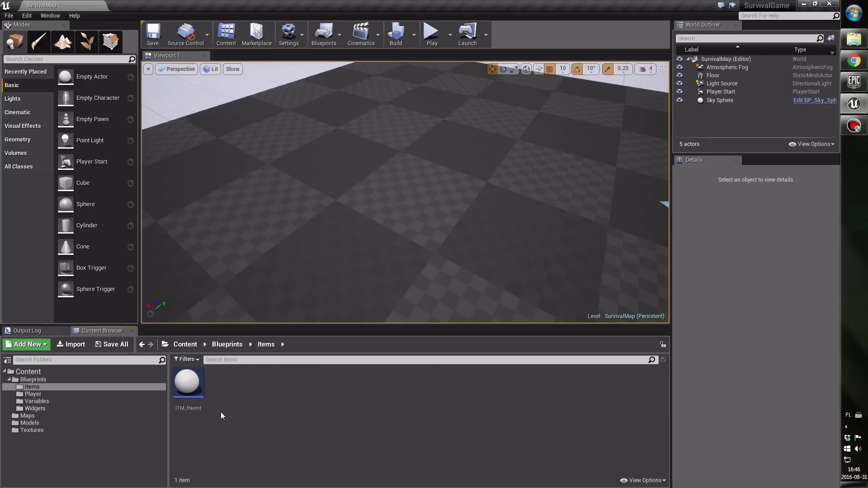
# - Create a child blueprint class from ITM_Parent and name it ITM_Banana
pyautogui.click(197, 402)
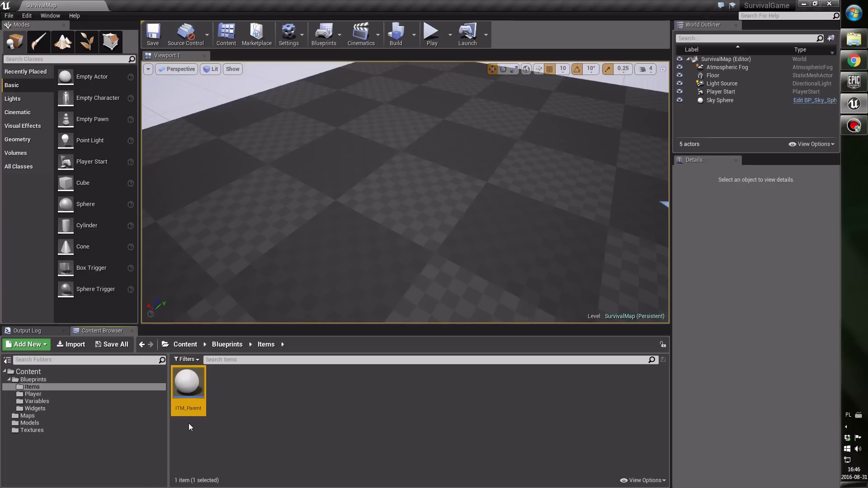
pyautogui.moveTo(189, 392)
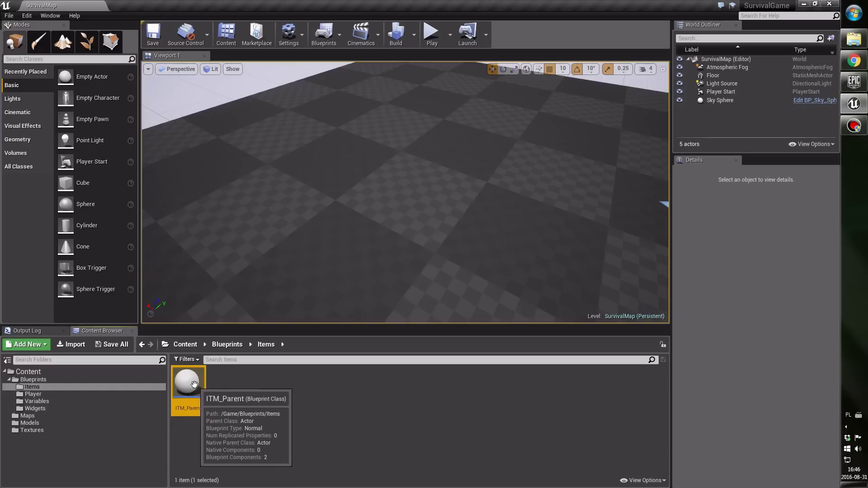
pyautogui.rightClick(194, 385)
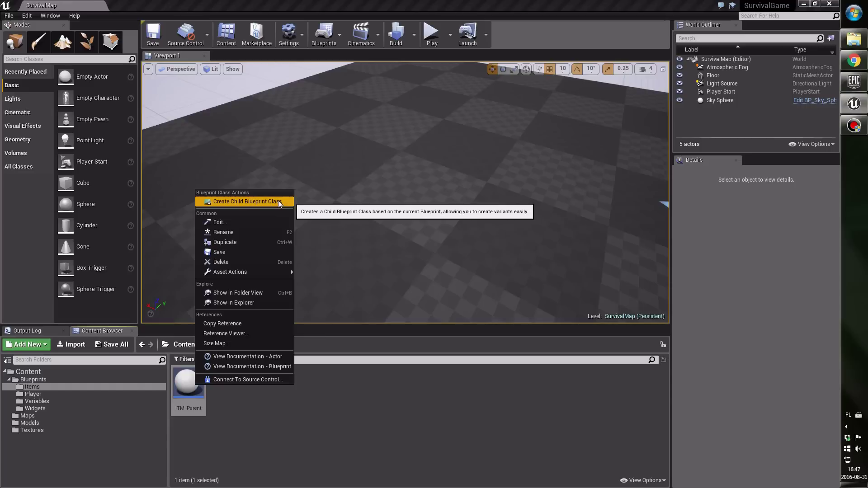
pyautogui.click(235, 202)
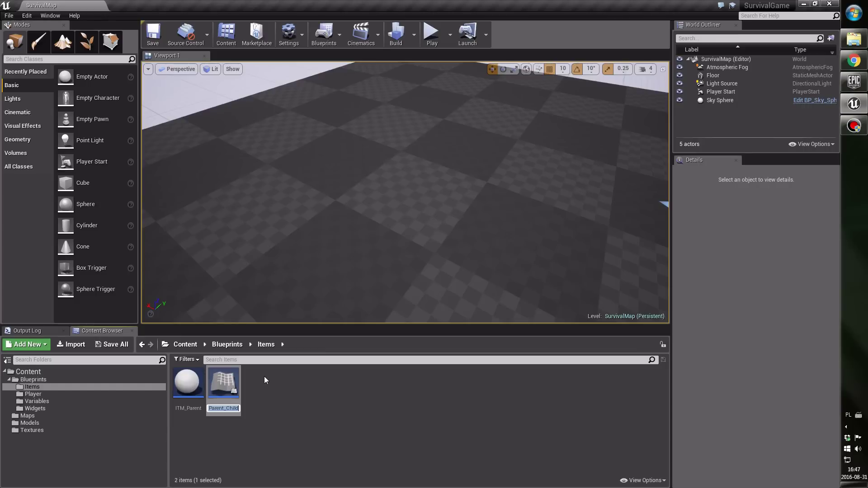
pyautogui.write('ITM')
pyautogui.write('_')
pyautogui.write('Banan')
pyautogui.write('a')
pyautogui.press('Return')
pyautogui.click(255, 391)
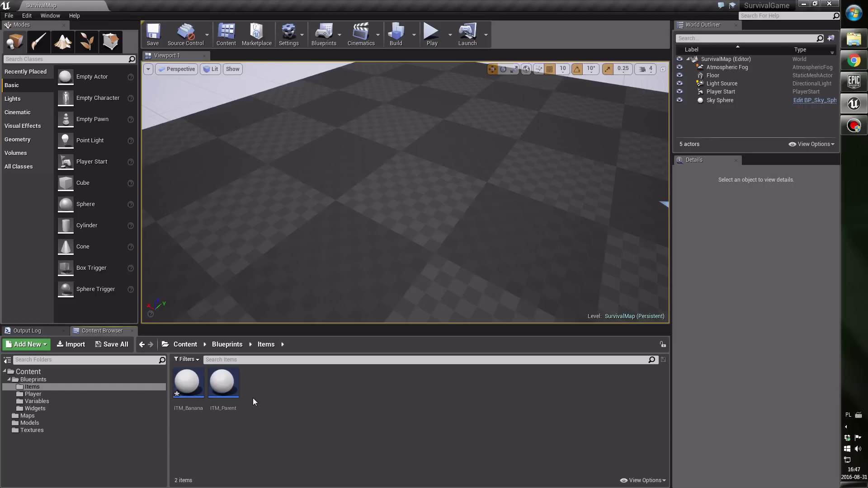
pyautogui.doubleClick(194, 397)
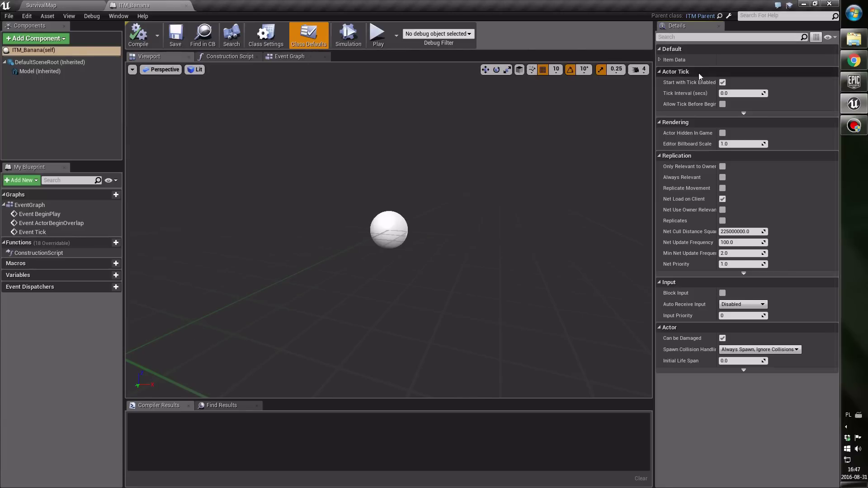
pyautogui.click(660, 59)
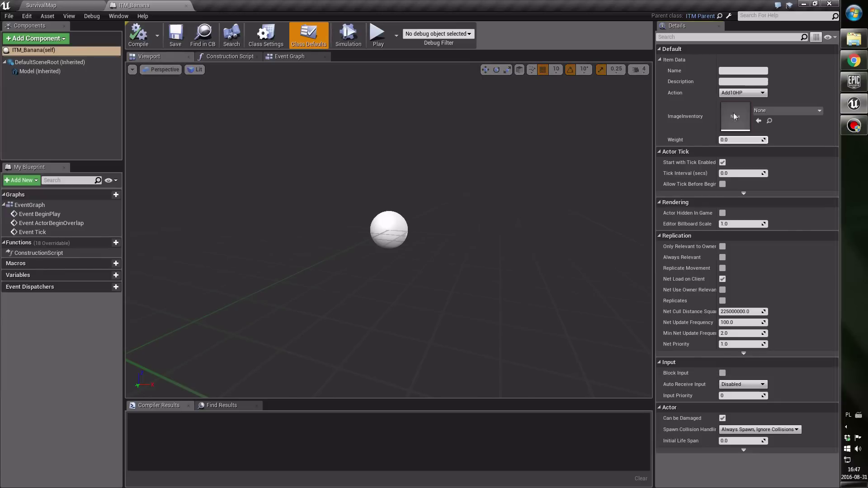
pyautogui.click(88, 71)
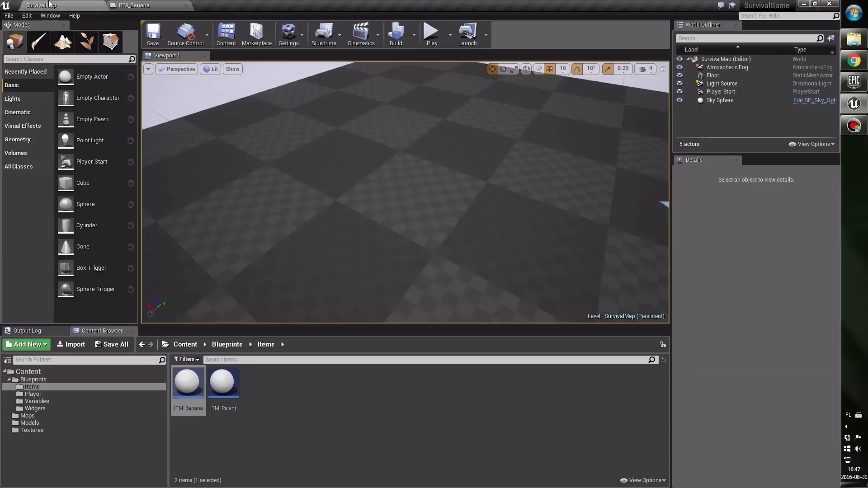
pyautogui.click(152, 5)
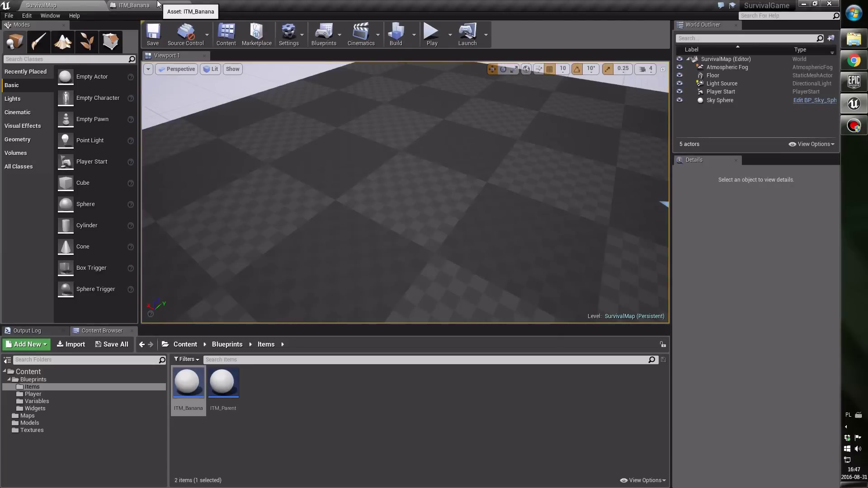
pyautogui.click(157, 5)
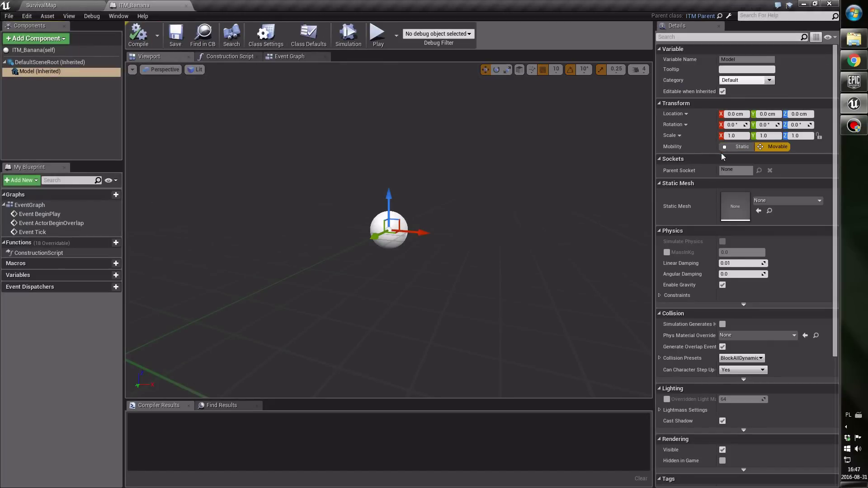
pyautogui.click(50, 72)
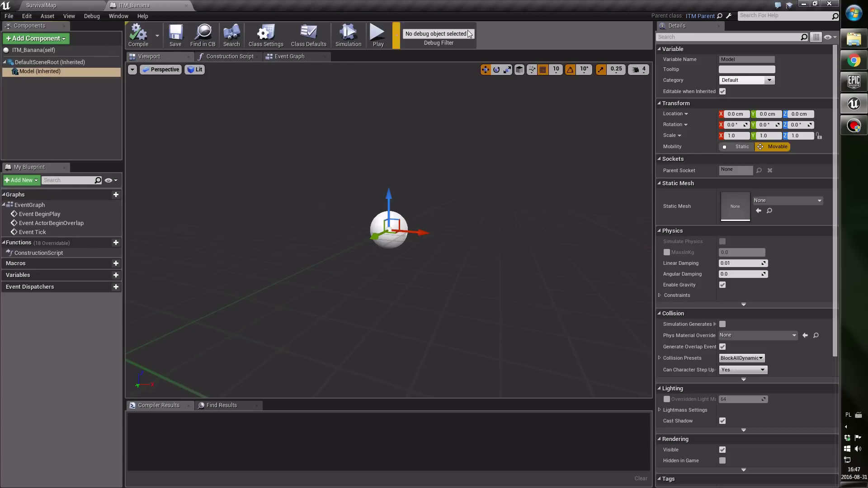
# - In ITM_Banana's Class Defaults, set the Item Data Name to Banana, keeping Add10HP
pyautogui.click(310, 45)
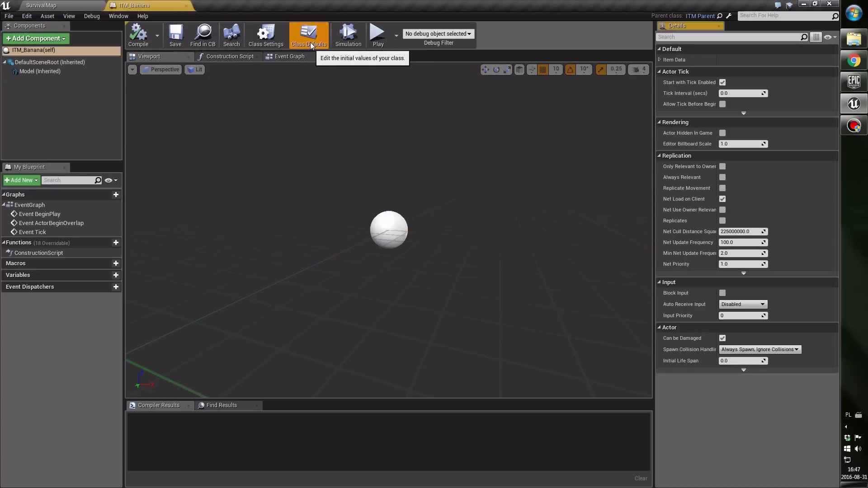
pyautogui.click(659, 60)
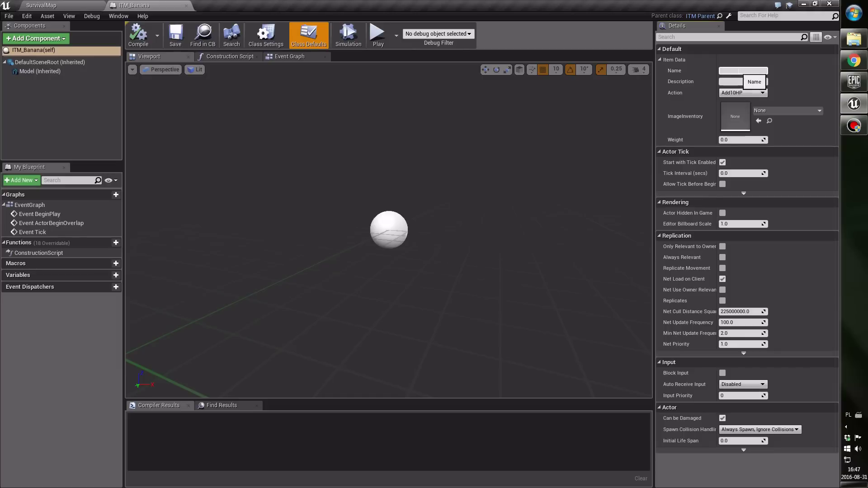
pyautogui.write('Banan')
pyautogui.press('Return')
pyautogui.click(758, 92)
pyautogui.click(758, 90)
pyautogui.write('None')
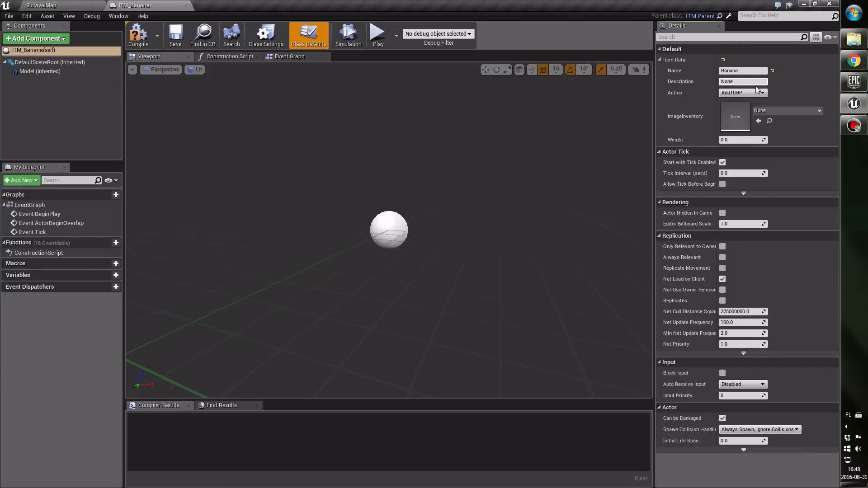
pyautogui.press('Return')
# - Edit the Description to read 'Add 10 health' and compile with F7
pyautogui.click(759, 82)
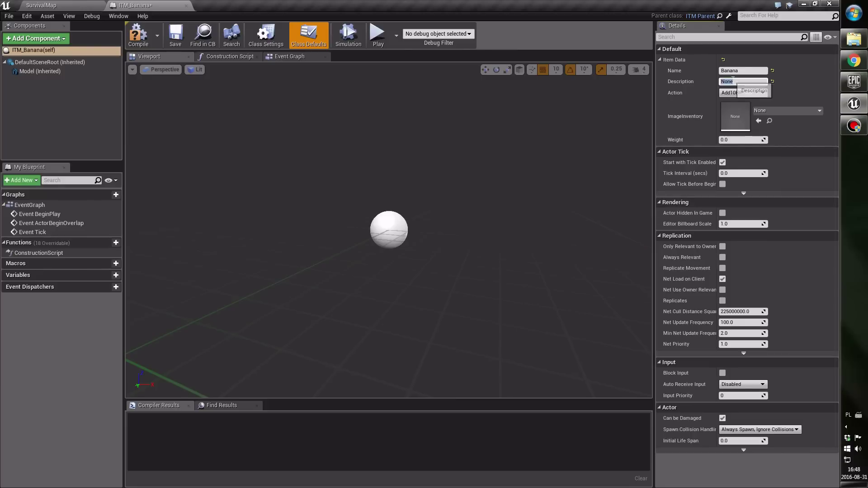
pyautogui.doubleClick(754, 83)
pyautogui.write('adding 10 health')
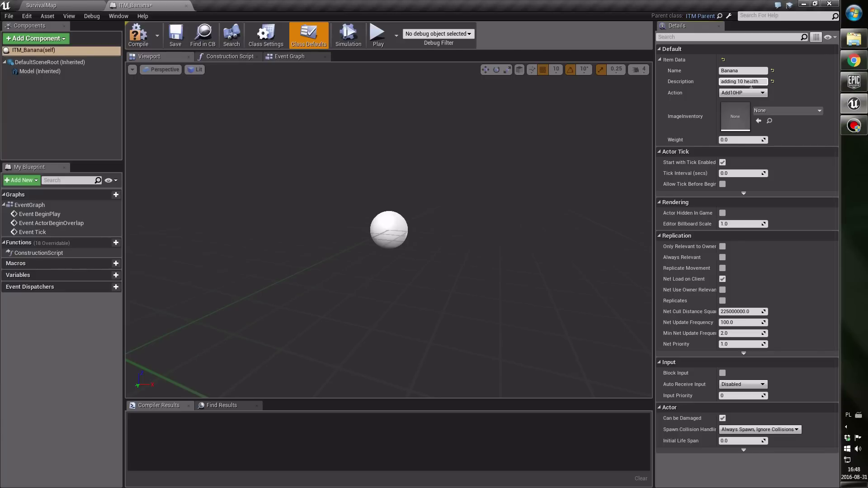
pyautogui.moveTo(728, 81); pyautogui.dragTo(739, 82)
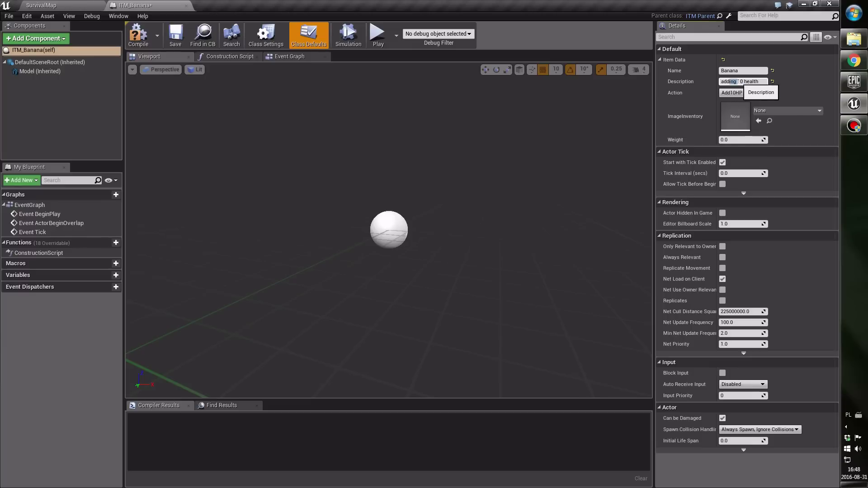
pyautogui.press('BackSpace')
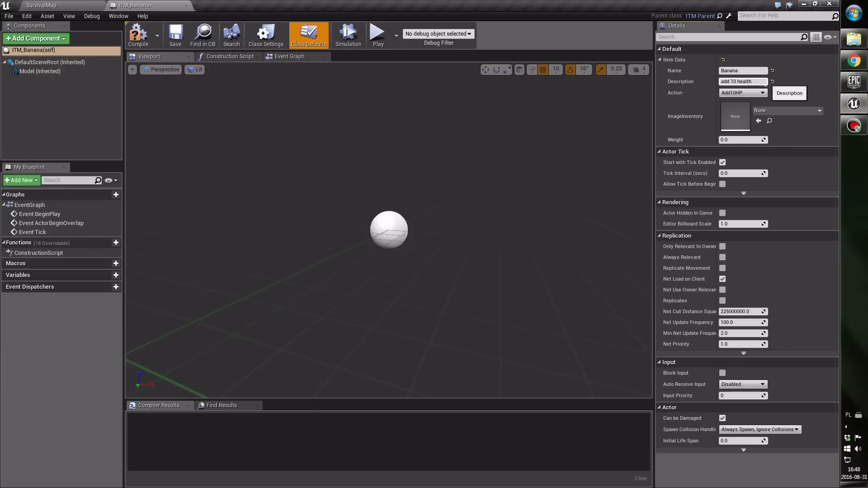
pyautogui.click(757, 85)
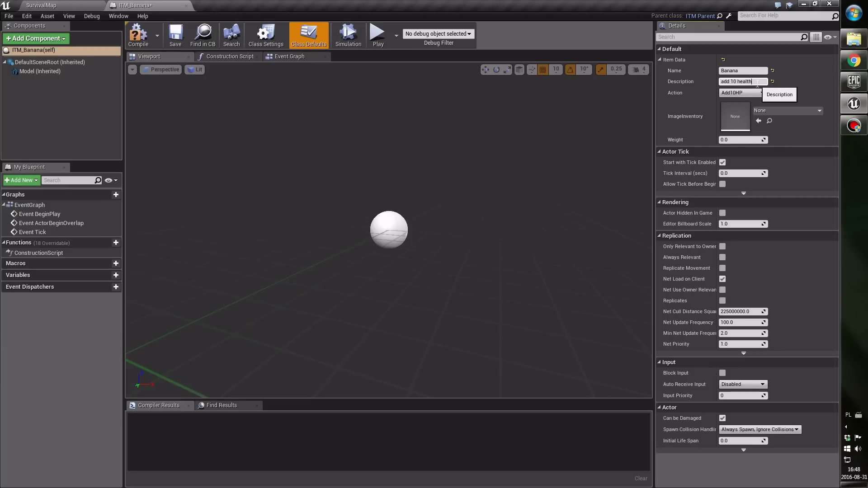
pyautogui.click(722, 81)
pyautogui.write('S')
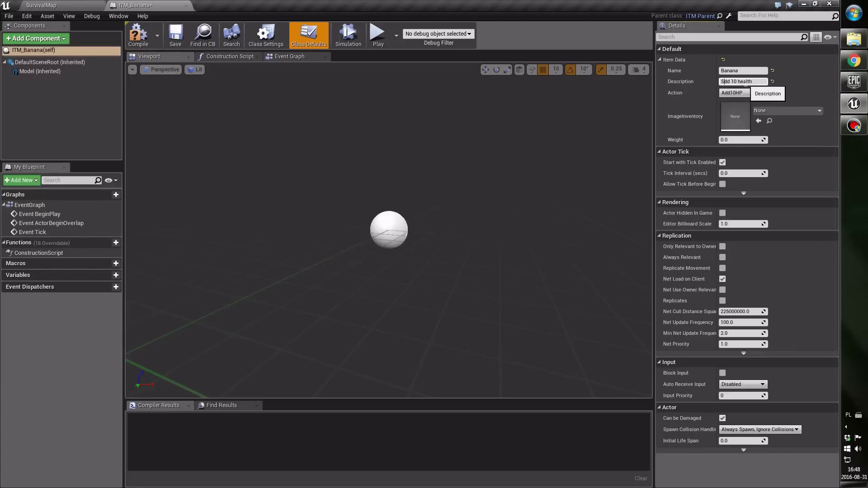
pyautogui.press('BackSpace')
pyautogui.write('A')
pyautogui.click(757, 80)
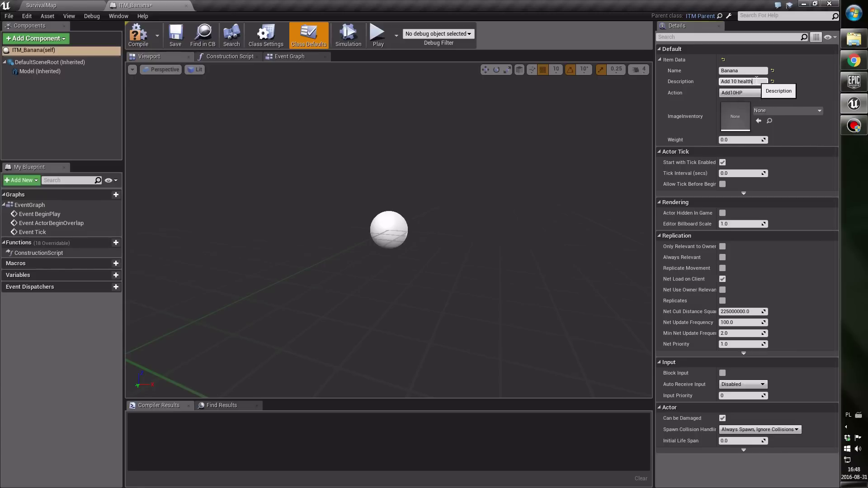
pyautogui.hotkey('ctrl', 'a')
pyautogui.press('Return')
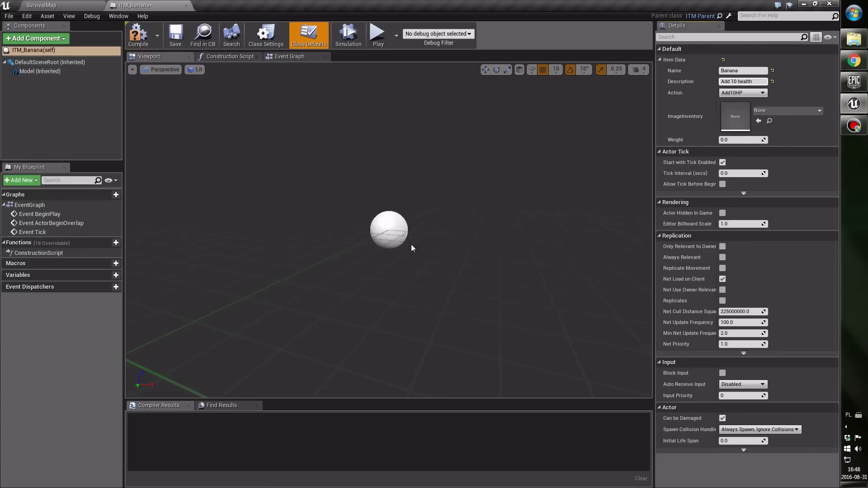
pyautogui.press('F7')
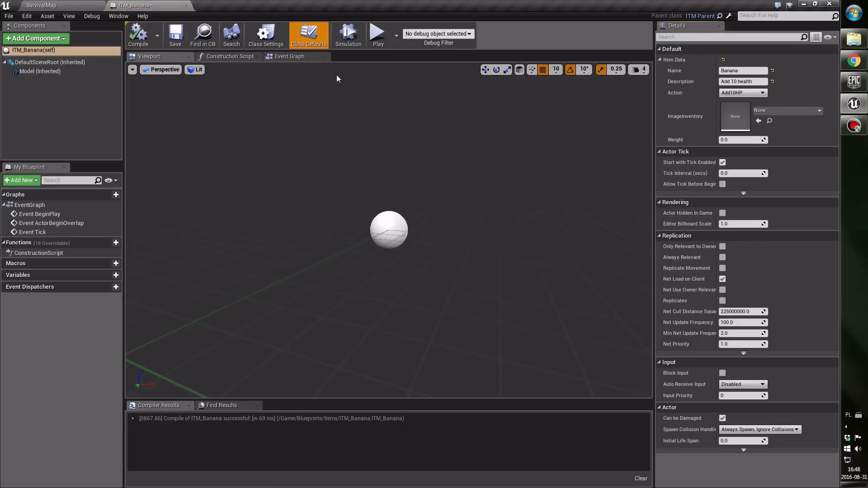
# - Save ITM_Banana and open the Models folder in SurvivalMap's Content Browser
pyautogui.click(175, 36)
pyautogui.click(71, 5)
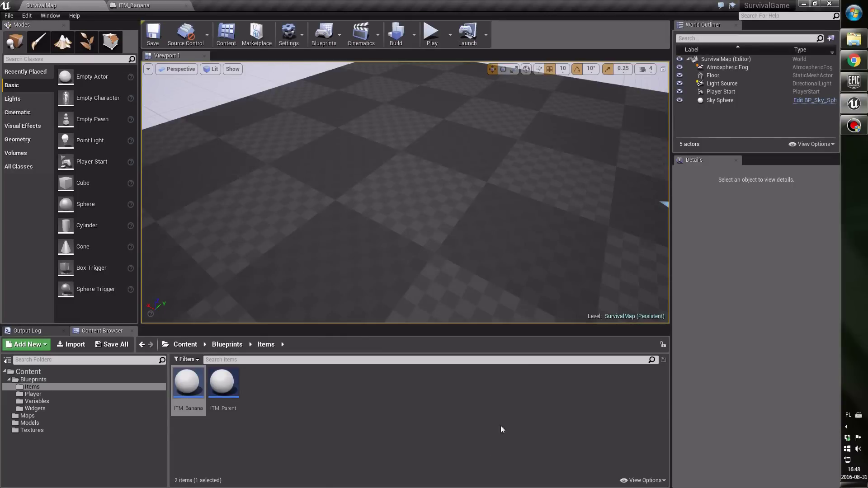
pyautogui.click(31, 424)
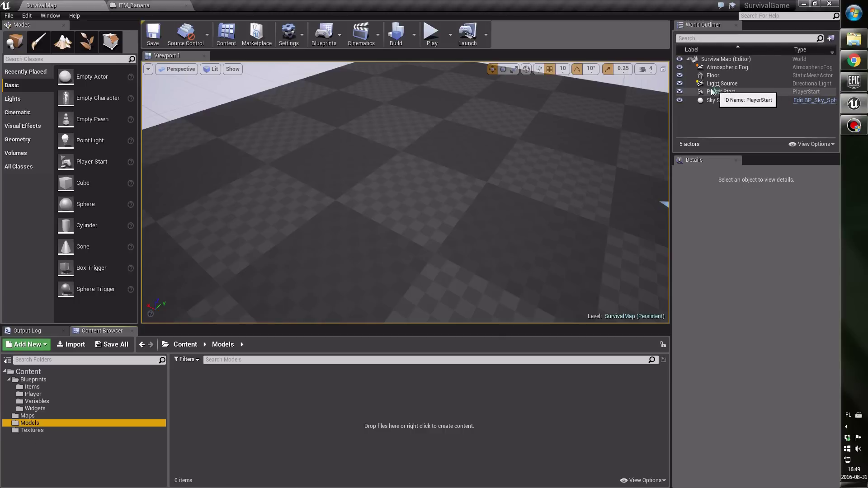
# - Look over banana.obj and mushroom.fbx in the downloads folder, then return to Unreal
pyautogui.click(853, 39)
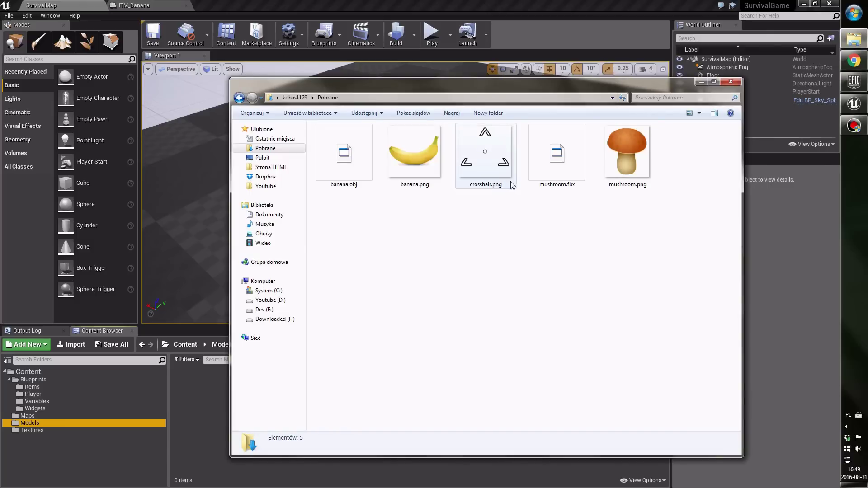
pyautogui.moveTo(498, 93); pyautogui.dragTo(598, 62)
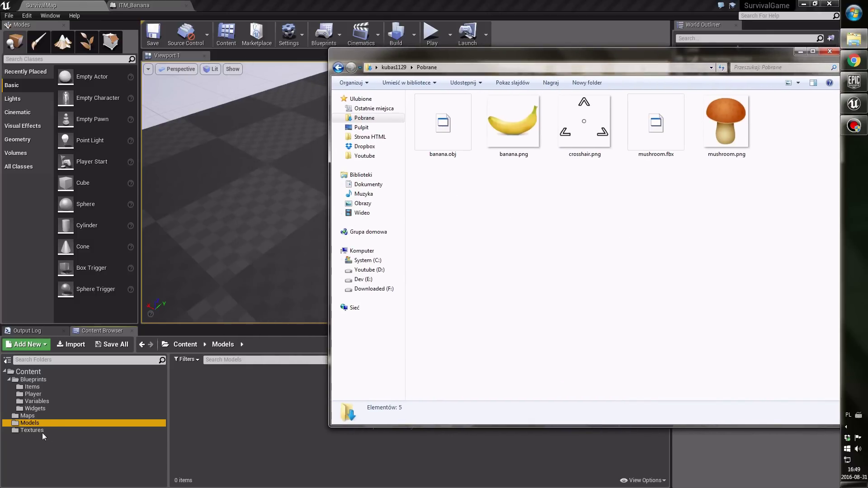
pyautogui.click(453, 149)
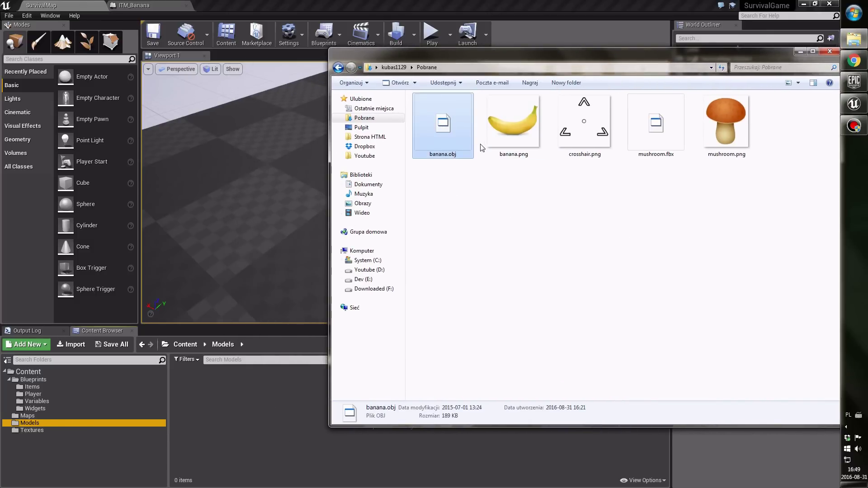
pyautogui.click(656, 141)
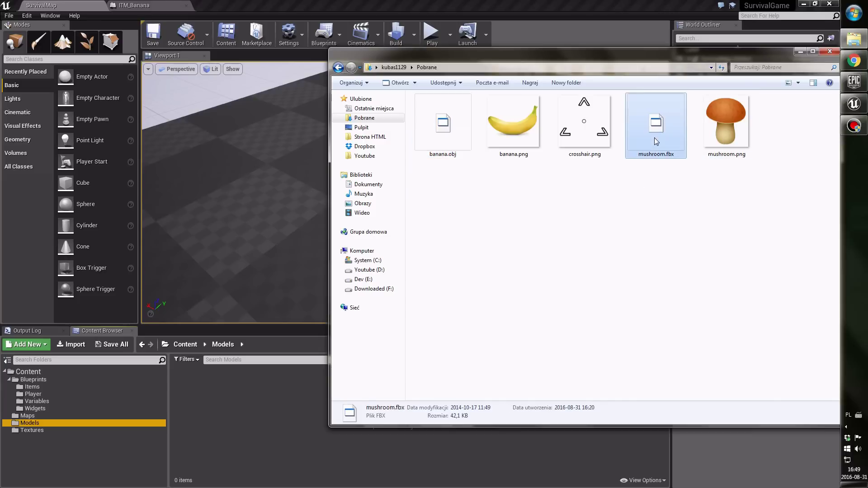
pyautogui.click(706, 263)
pyautogui.click(224, 406)
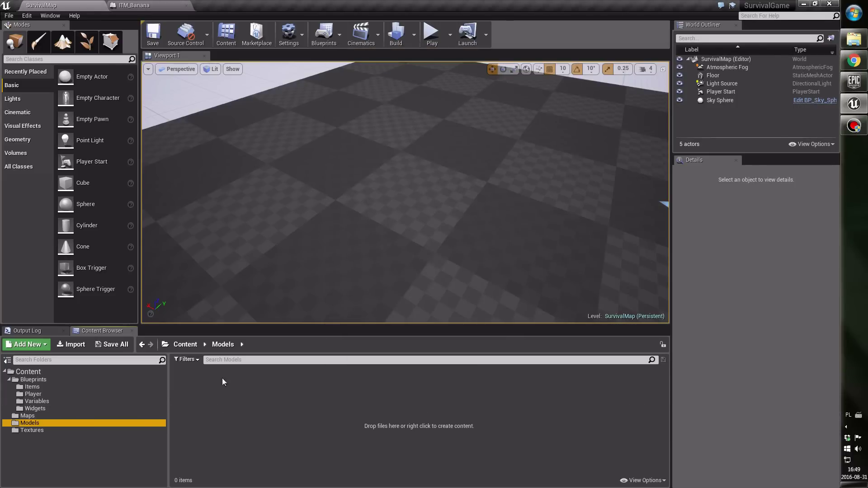
# - Create an Items subfolder inside both the Models and Textures folders
pyautogui.rightClick(177, 381)
pyautogui.click(235, 151)
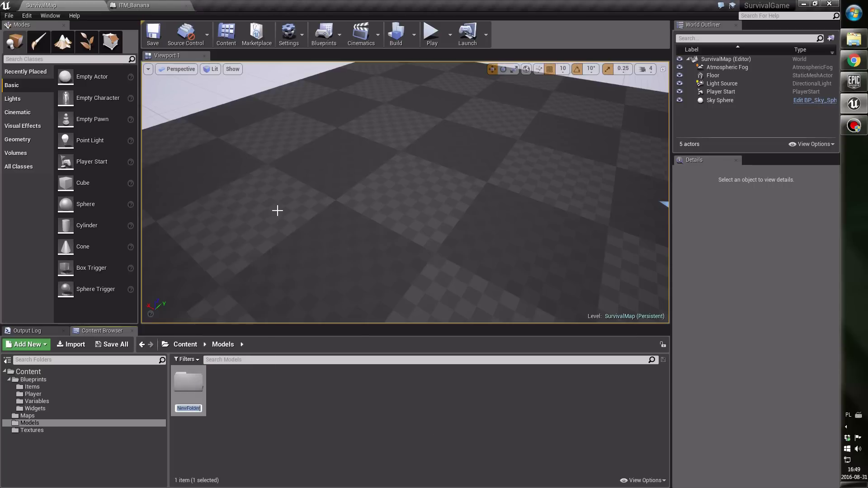
pyautogui.write('Items')
pyautogui.press('Return')
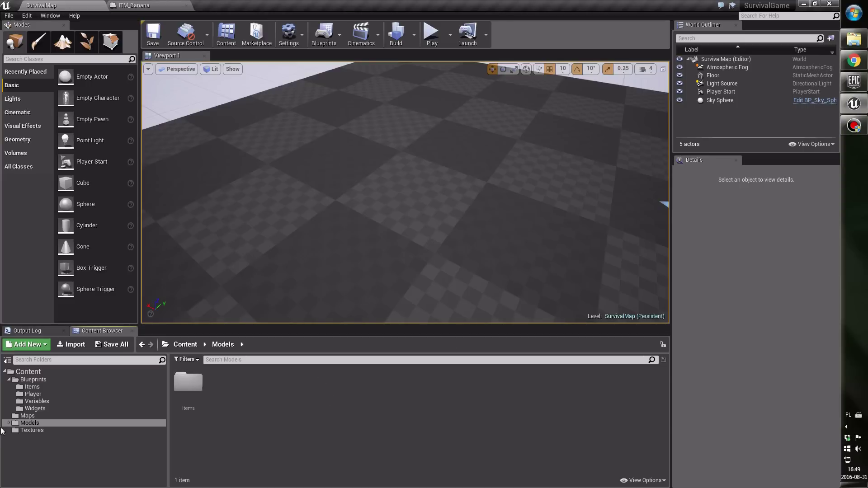
pyautogui.click(69, 432)
pyautogui.rightClick(229, 397)
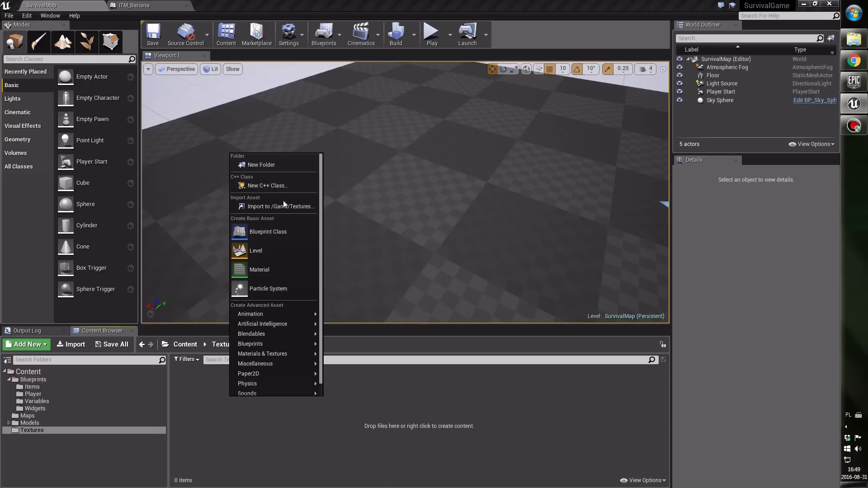
pyautogui.click(274, 163)
pyautogui.write('Items')
pyautogui.press('Return')
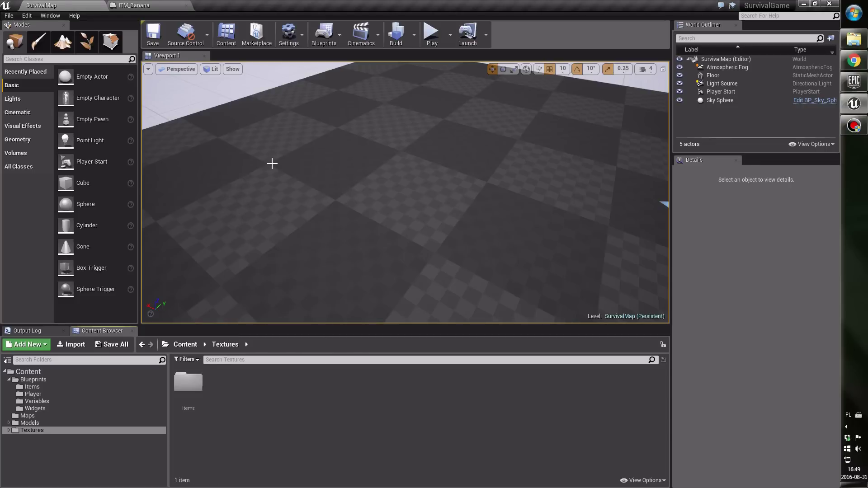
# - Open Models/Items and select banana.obj in the downloads folder
pyautogui.click(113, 422)
pyautogui.doubleClick(188, 383)
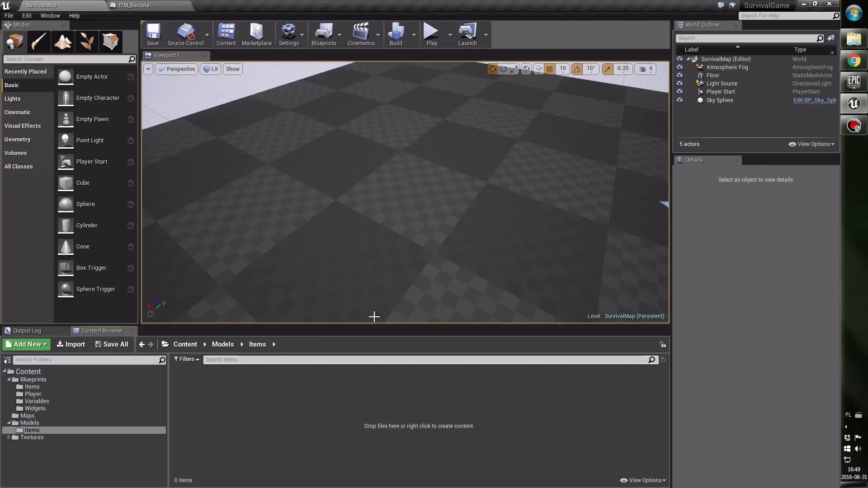
pyautogui.click(853, 39)
pyautogui.click(456, 136)
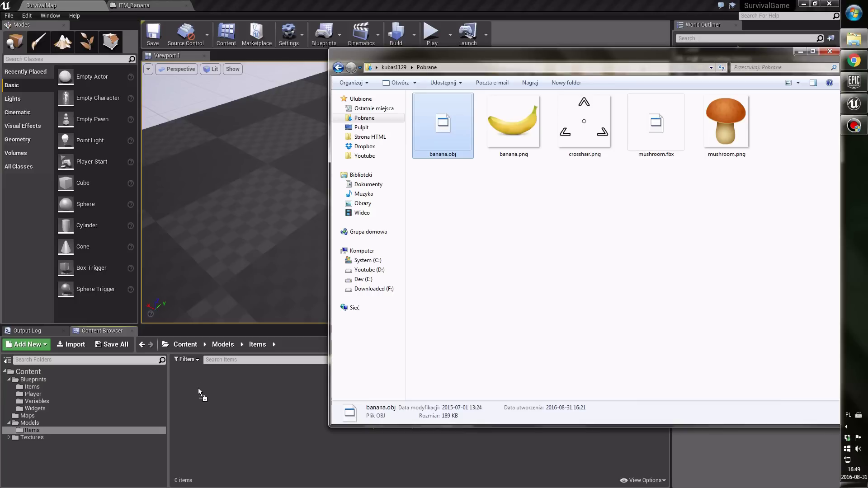
# - Drop banana.obj into Models/Items and import it after expanding the advanced mesh and material options
pyautogui.moveTo(198, 388); pyautogui.dragTo(198, 388)
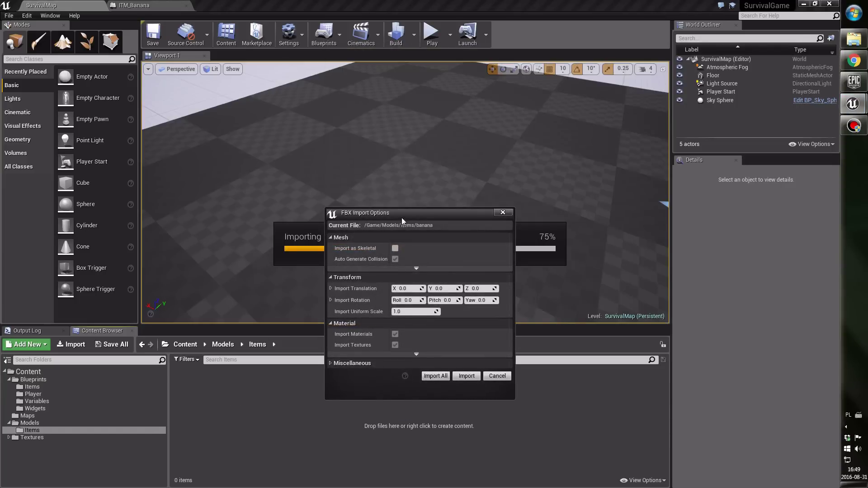
pyautogui.moveTo(401, 218); pyautogui.dragTo(417, 135)
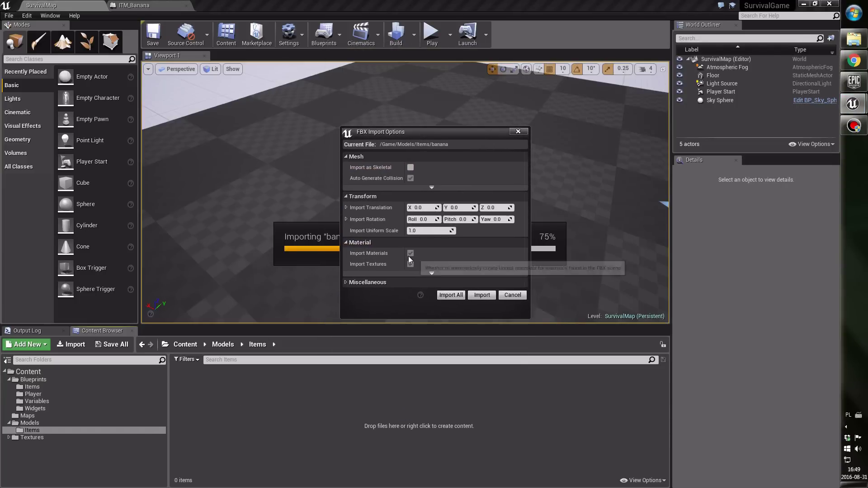
pyautogui.click(431, 273)
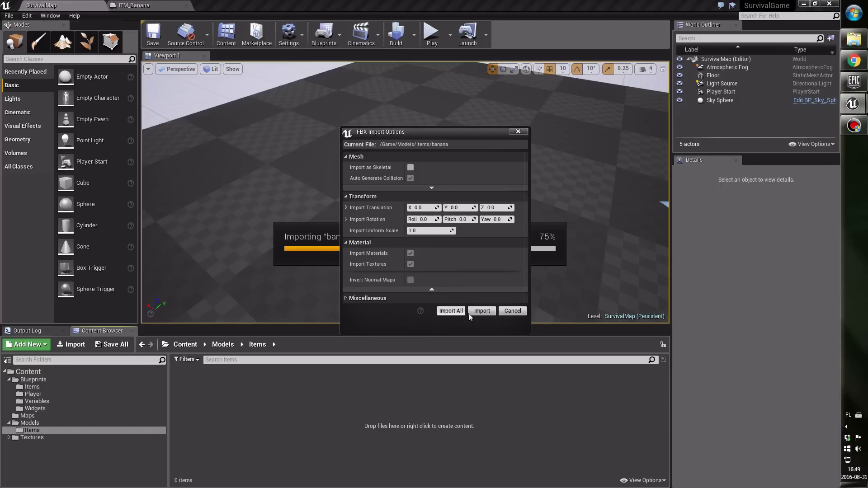
pyautogui.click(437, 188)
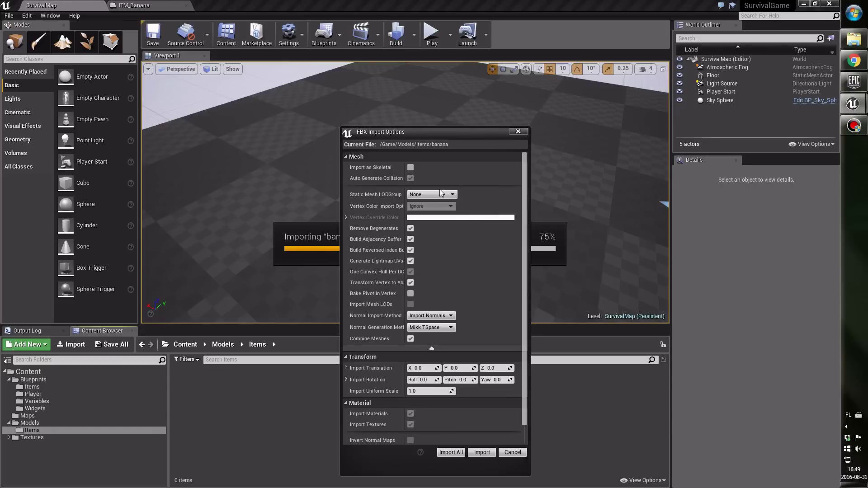
pyautogui.moveTo(433, 134); pyautogui.dragTo(409, 59)
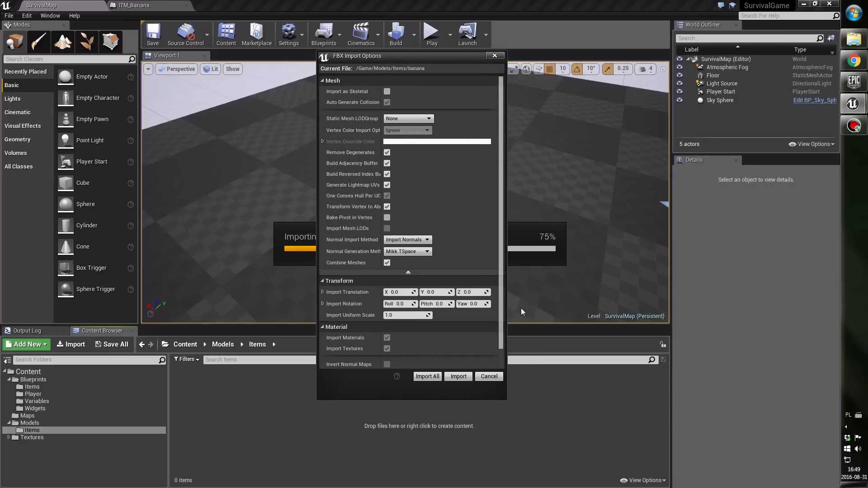
pyautogui.click(462, 379)
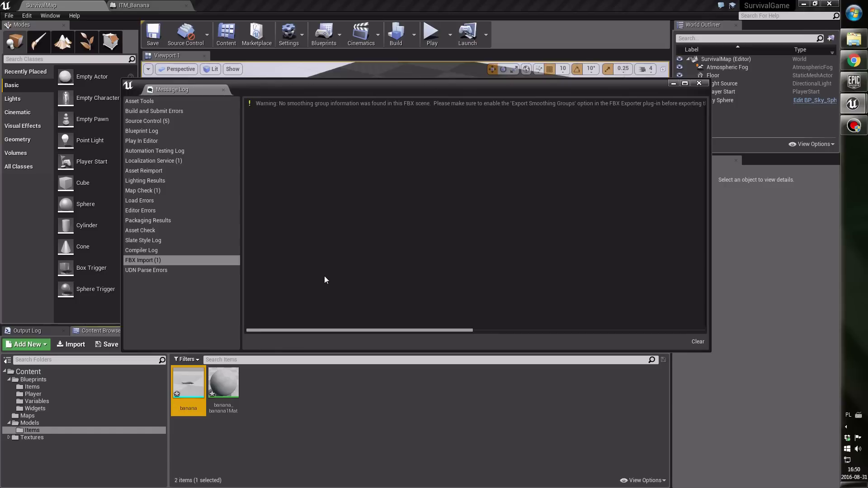
# - Close the Message Log, inspect the imported banana mesh, then go back to SurvivalMap via ITM_Banana
pyautogui.click(698, 84)
pyautogui.click(311, 432)
pyautogui.click(231, 411)
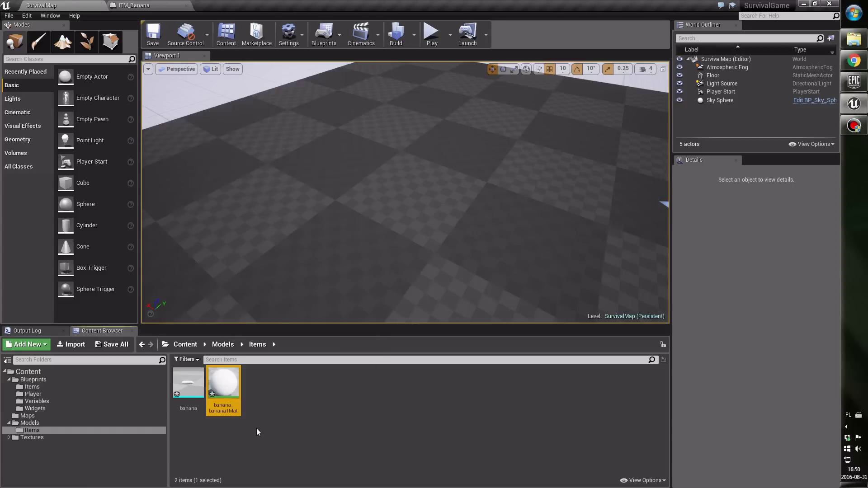
pyautogui.click(238, 428)
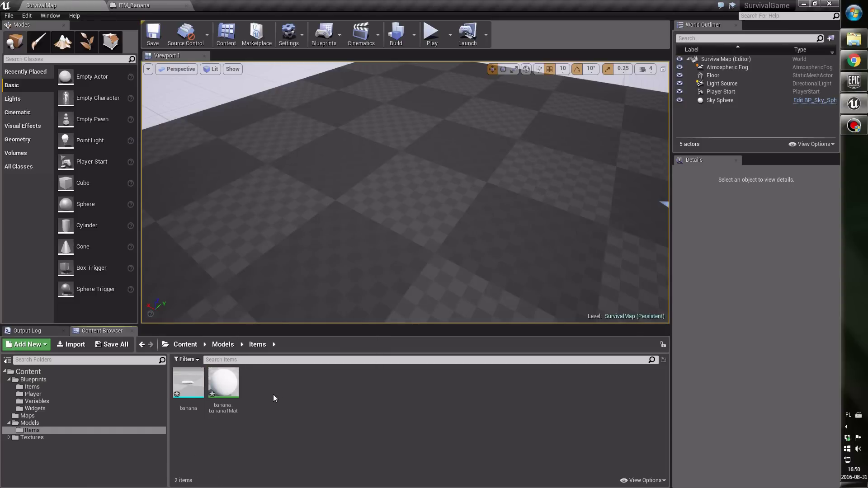
pyautogui.doubleClick(199, 383)
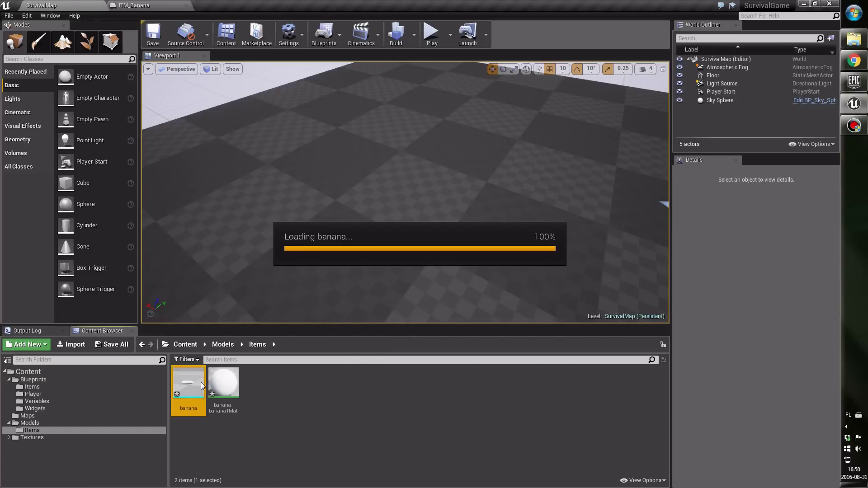
pyautogui.moveTo(350, 283); pyautogui.dragTo(344, 271)
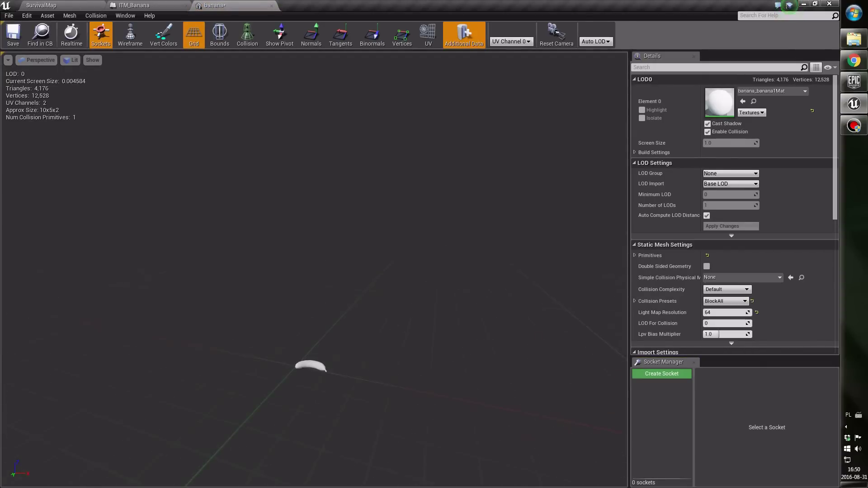
pyautogui.click(271, 5)
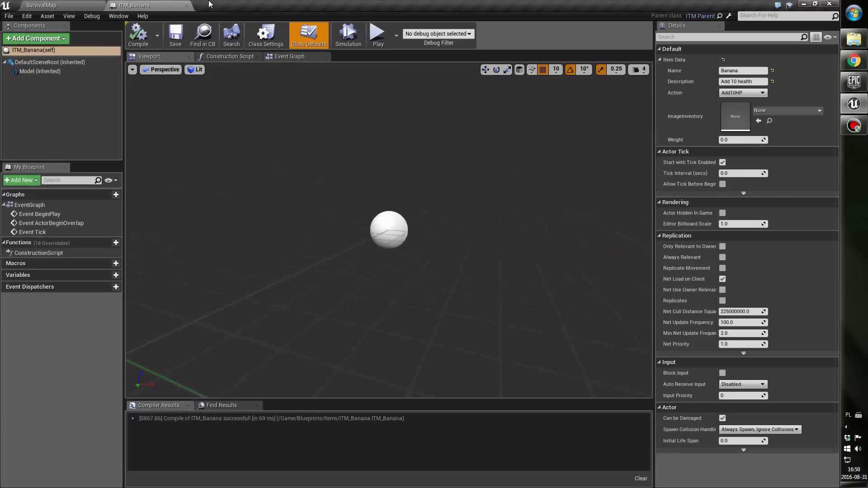
pyautogui.click(43, 5)
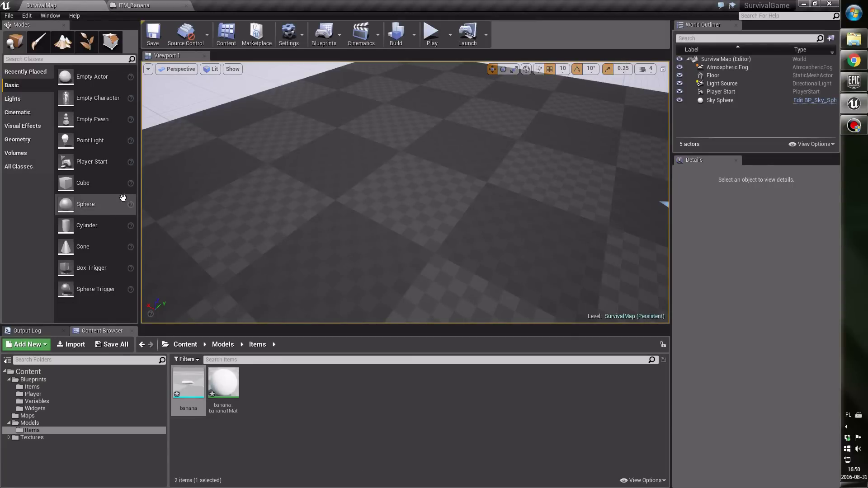
# - Skip saving, then import mushroom.fbx into Items with Import Textures unchecked
pyautogui.click(115, 345)
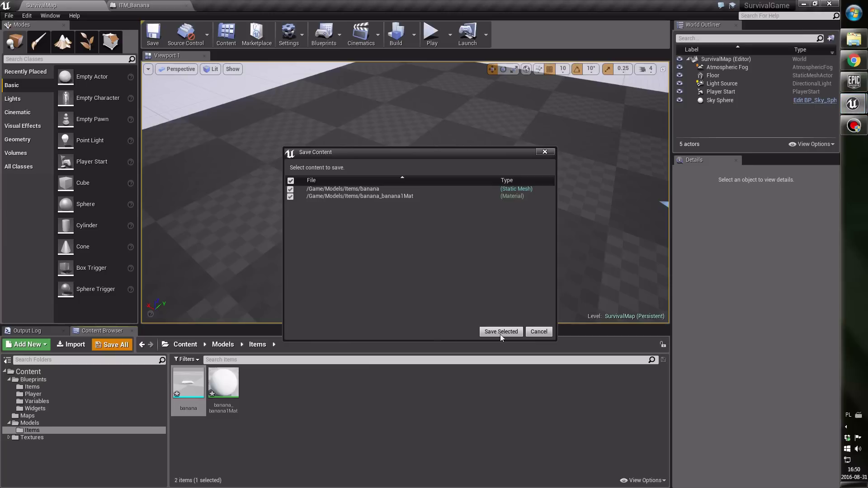
pyautogui.click(540, 334)
pyautogui.click(853, 39)
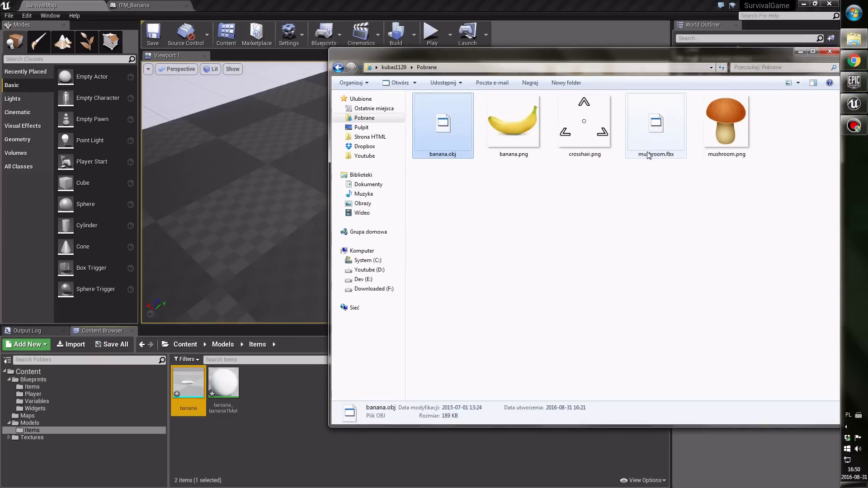
pyautogui.moveTo(649, 155); pyautogui.dragTo(278, 395)
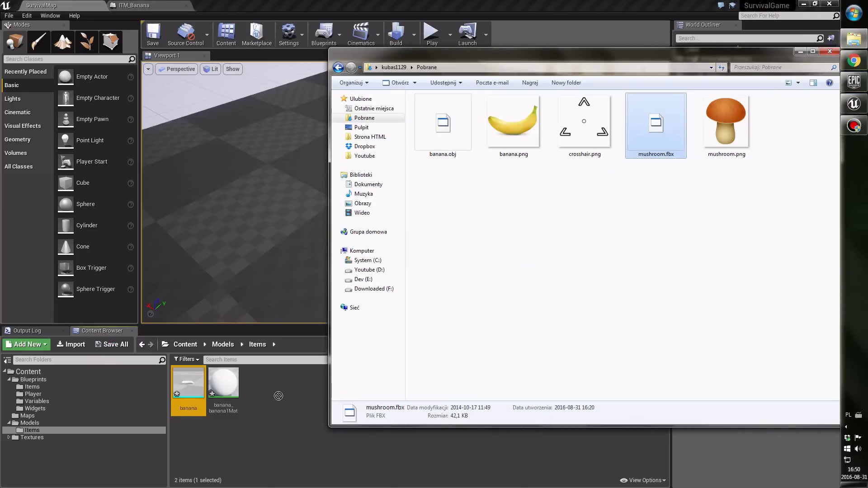
pyautogui.moveTo(277, 389); pyautogui.dragTo(277, 390)
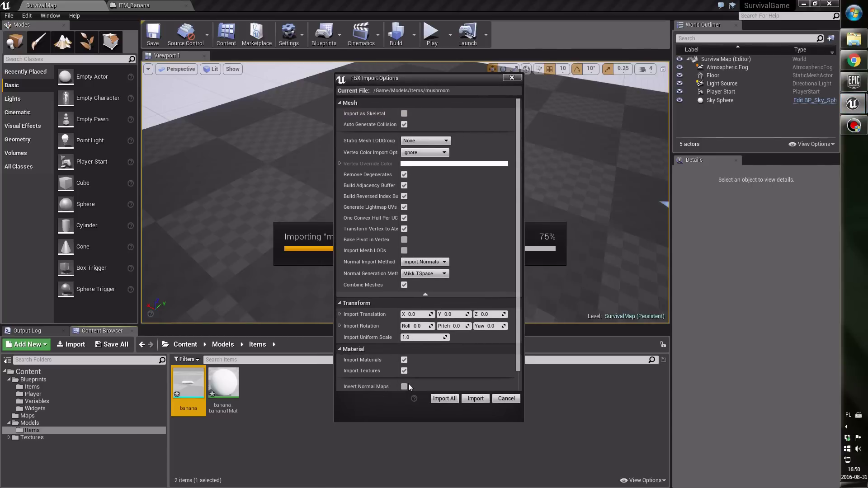
pyautogui.click(405, 372)
pyautogui.click(475, 398)
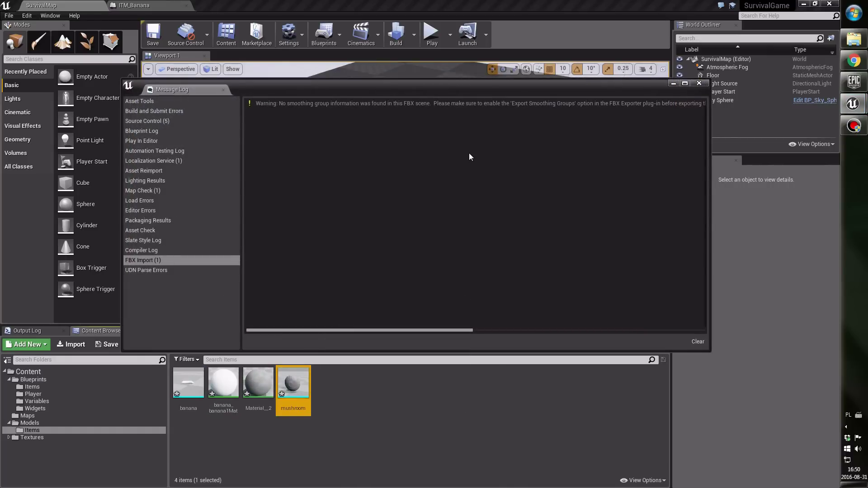
pyautogui.click(699, 83)
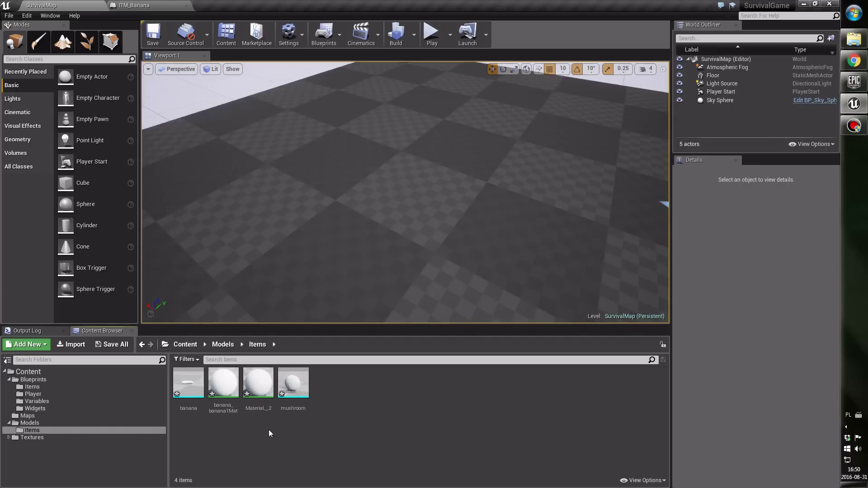
# - After a quick look at the mushroom mesh, rename Material__2 to mushroom_material
pyautogui.doubleClick(292, 383)
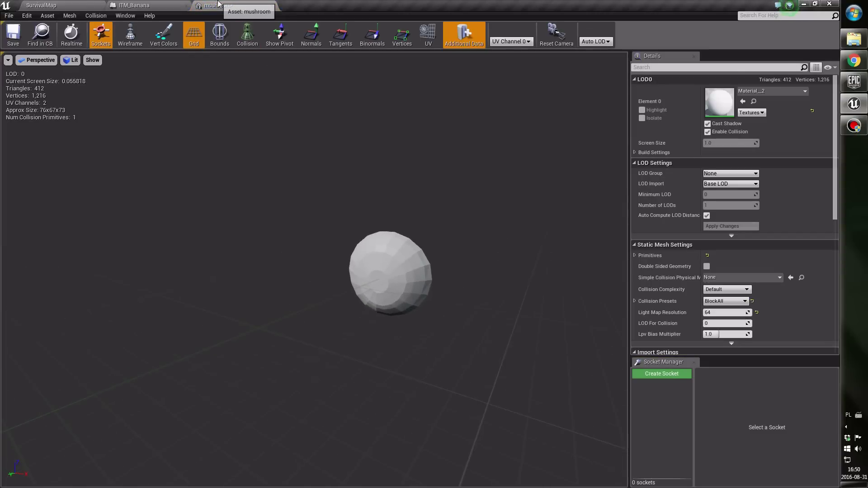
pyautogui.click(271, 6)
pyautogui.click(103, 4)
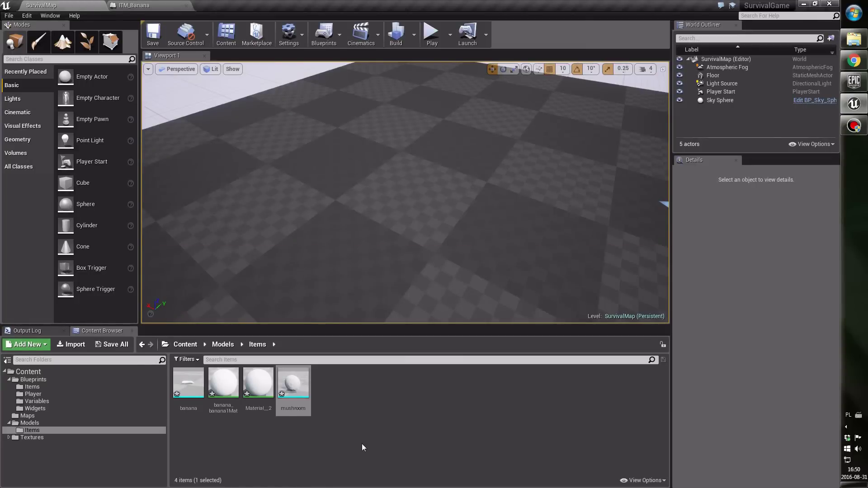
pyautogui.click(258, 386)
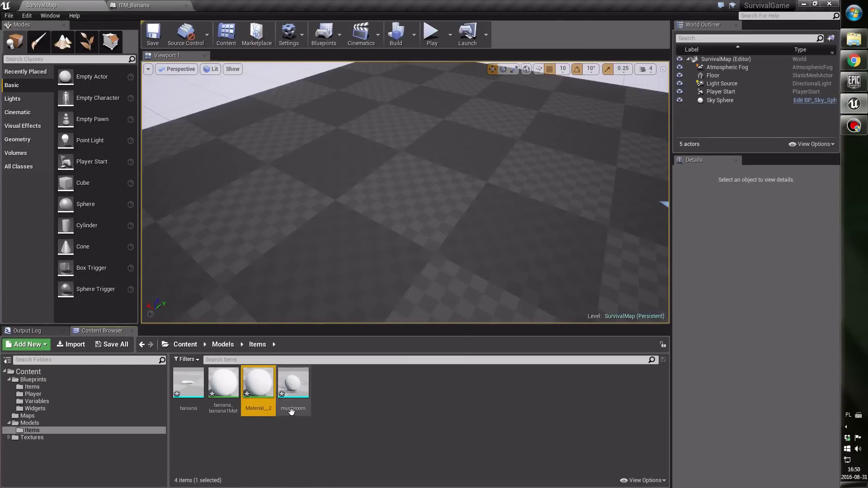
pyautogui.press('F2')
pyautogui.write('mn')
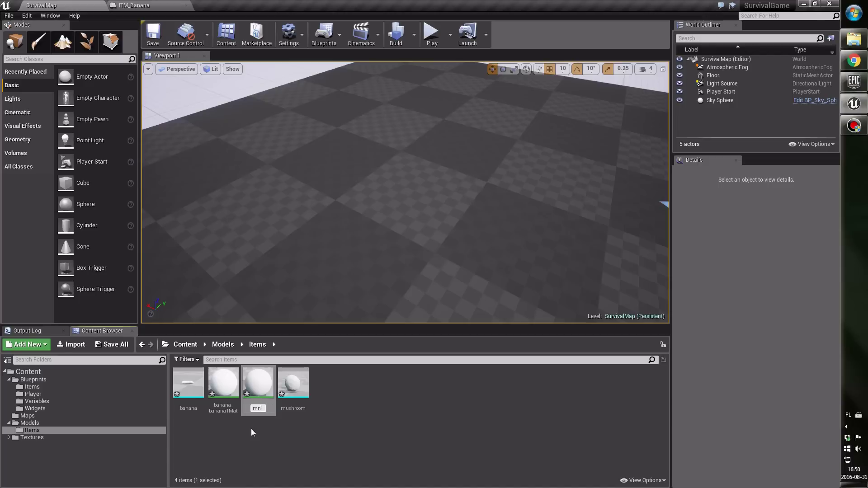
pyautogui.press('BackSpace')
pyautogui.write('oom_textu')
pyautogui.write('re')
pyautogui.press('Return')
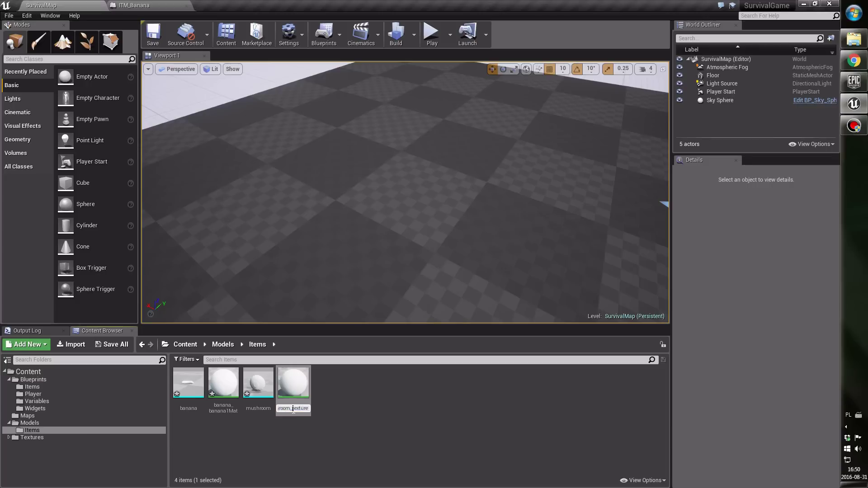
pyautogui.doubleClick(303, 409)
pyautogui.press('Return')
# - Rename banana_banana1Mat to banana_material
pyautogui.click(224, 385)
pyautogui.press('F2')
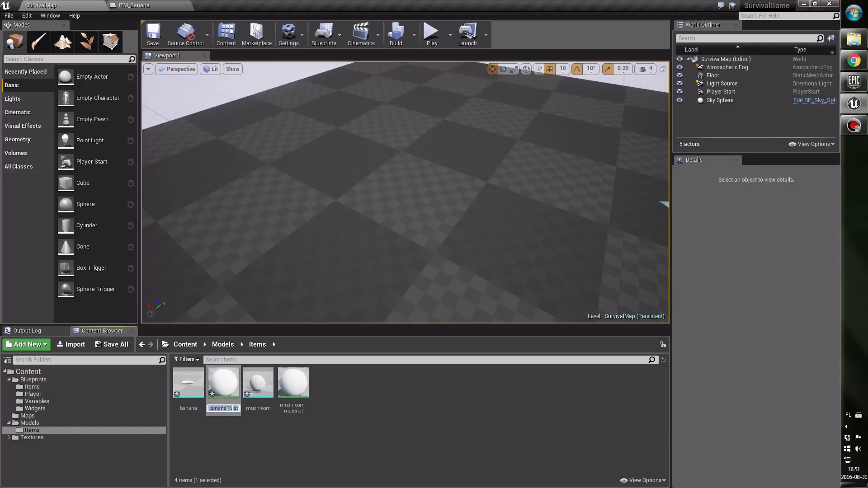
pyautogui.write('banana_')
pyautogui.press('Return')
# - Save the level and all modified Models/Items assets via Save All and Save Selected
pyautogui.click(374, 403)
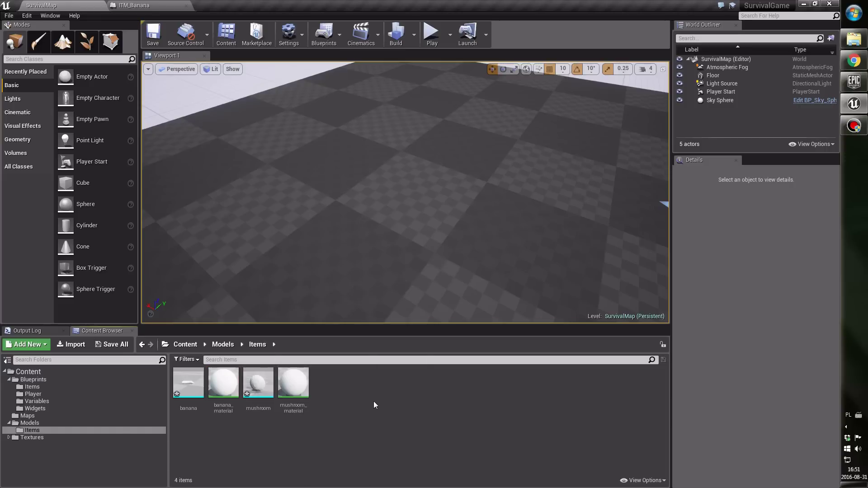
pyautogui.click(153, 35)
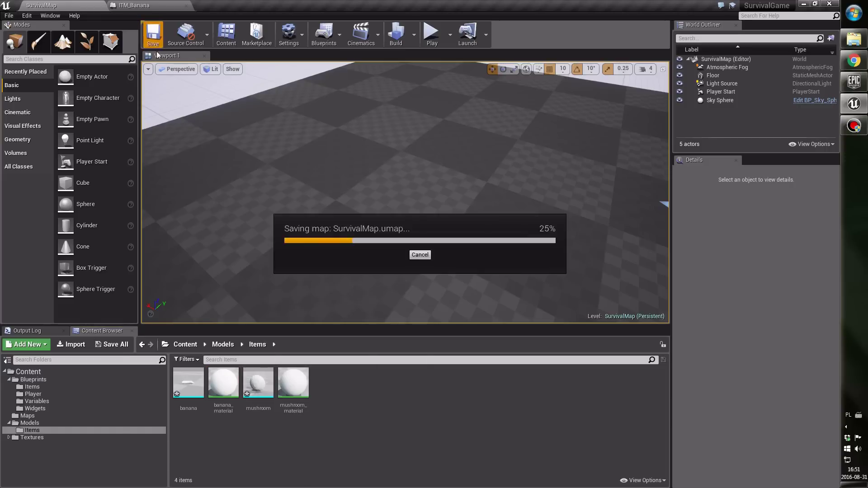
pyautogui.click(112, 346)
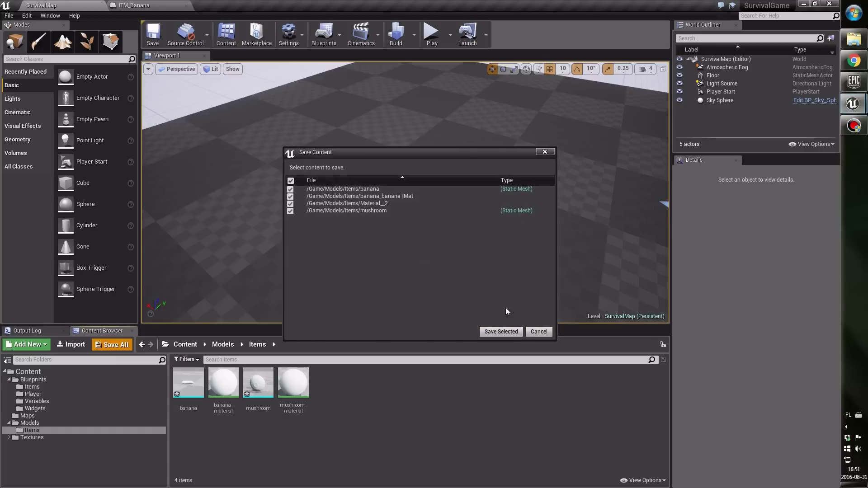
pyautogui.click(502, 332)
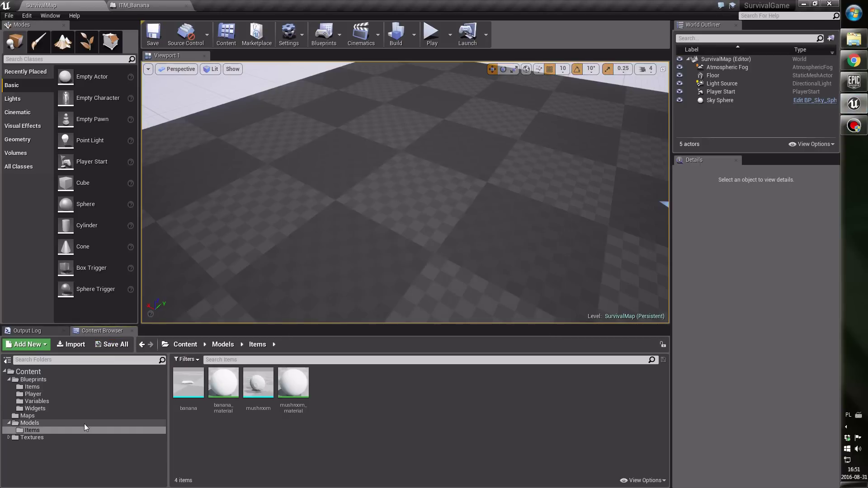
# - Import banana.png from the downloads folder into Textures/Items
pyautogui.doubleClick(75, 440)
pyautogui.doubleClick(188, 382)
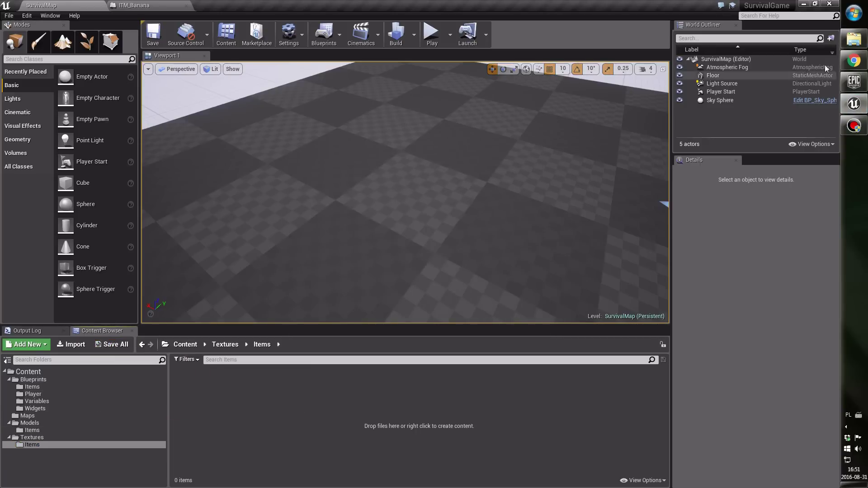
pyautogui.click(854, 39)
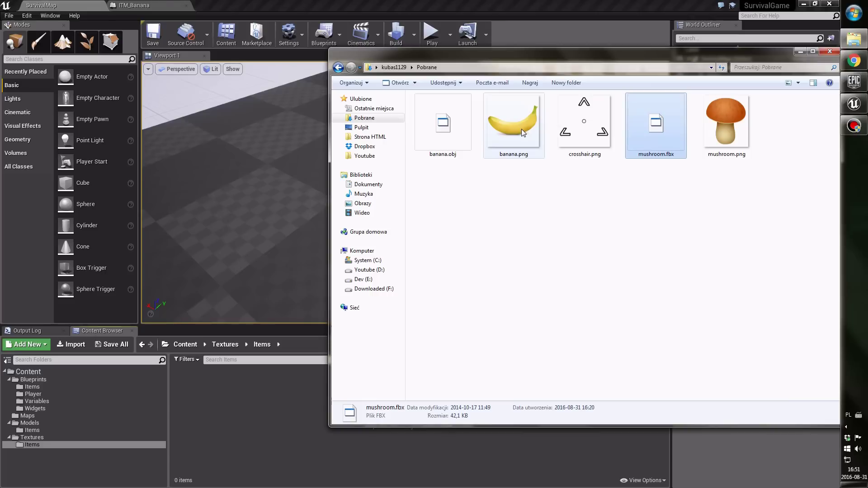
pyautogui.click(471, 196)
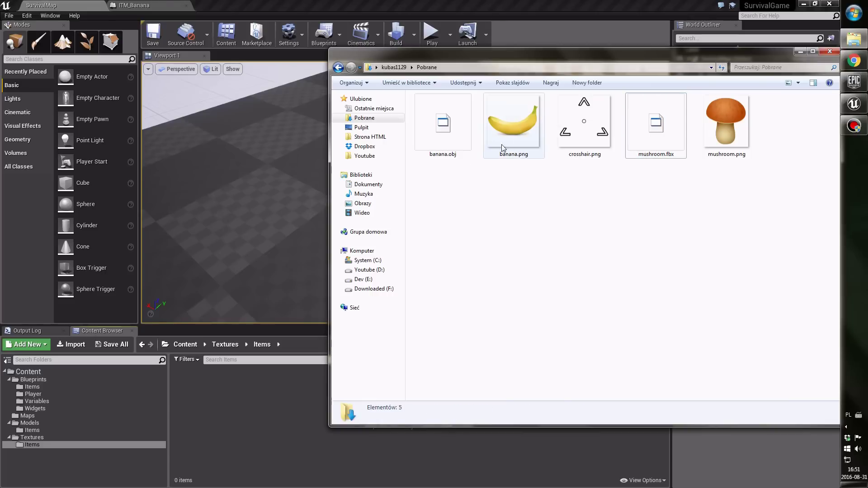
pyautogui.click(516, 119)
pyautogui.moveTo(203, 395); pyautogui.dragTo(184, 389)
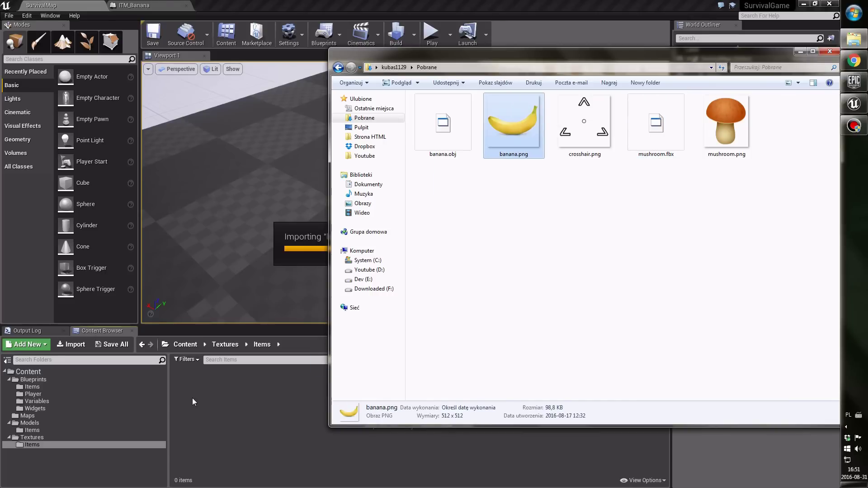
# - Open mushroom.png in Adobe Photoshop CS6 via Otwórz za pomocą
pyautogui.click(732, 136)
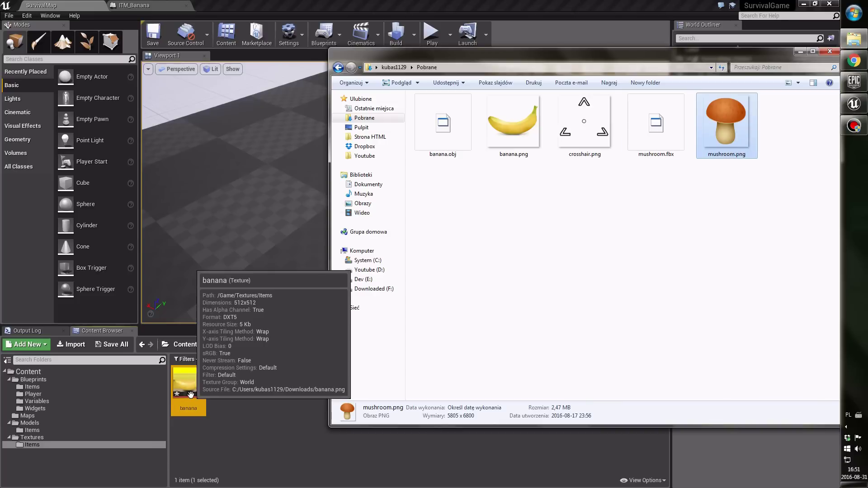
pyautogui.click(516, 144)
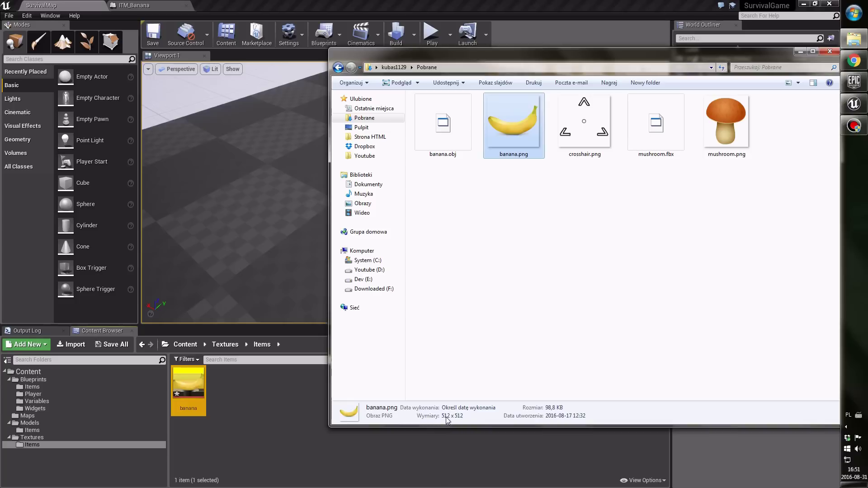
pyautogui.click(581, 325)
pyautogui.click(740, 131)
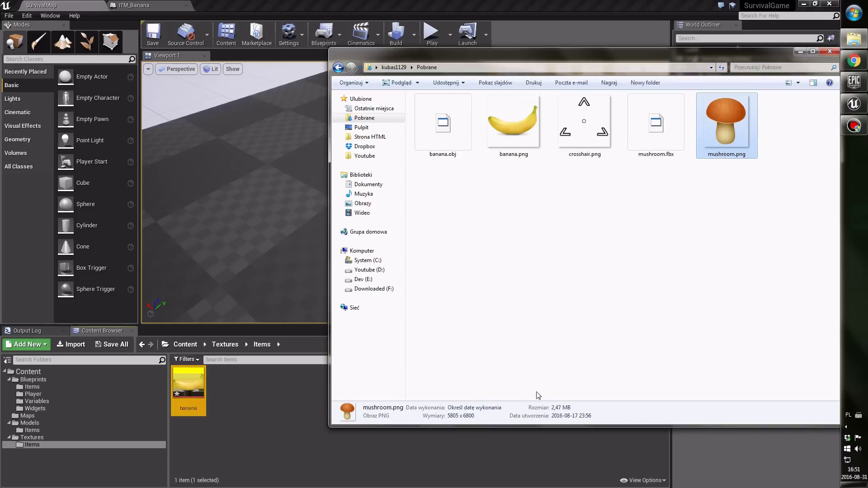
pyautogui.click(711, 178)
pyautogui.click(721, 135)
pyautogui.rightClick(721, 135)
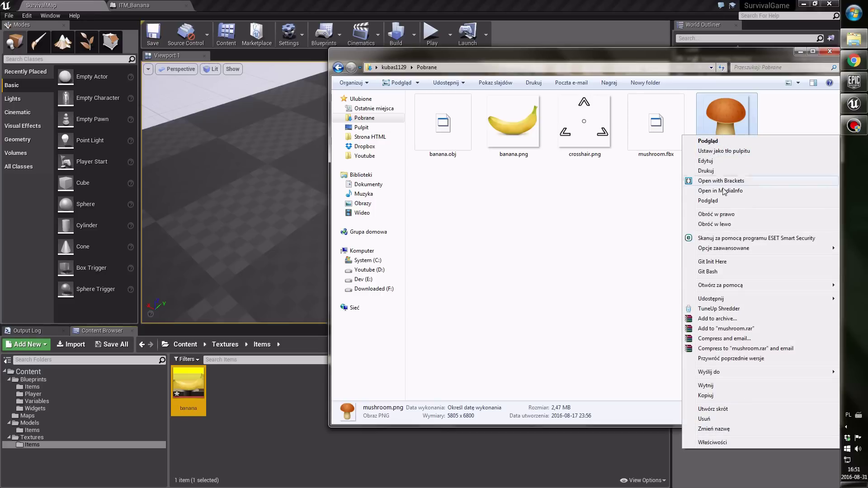
pyautogui.moveTo(721, 285)
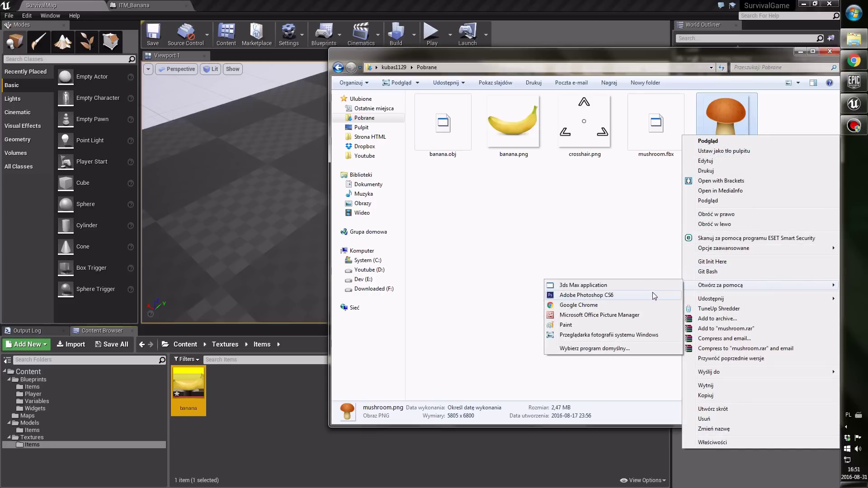
pyautogui.click(652, 296)
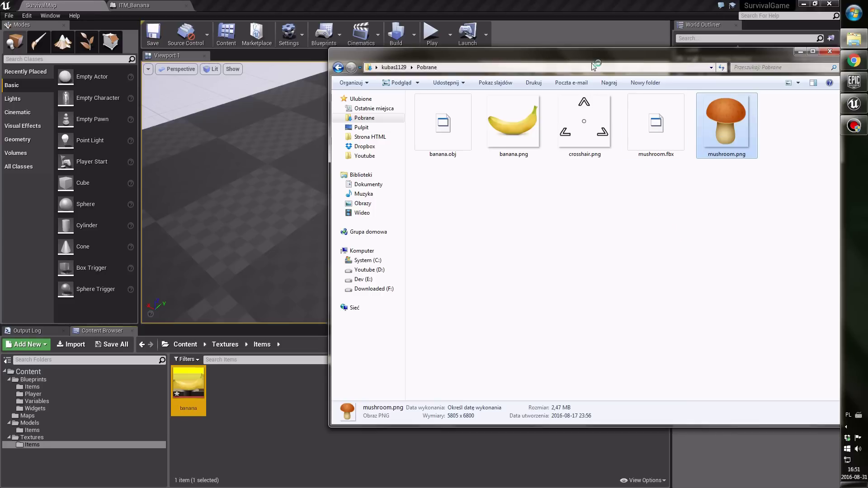
pyautogui.moveTo(594, 54); pyautogui.dragTo(551, 34)
pyautogui.click(696, 248)
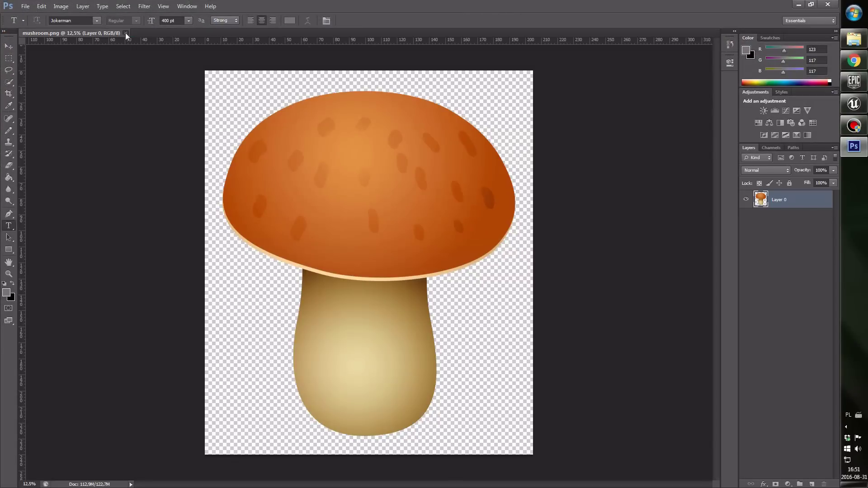
# - Close the original mushroom.png and create a new 512 × 512 px document
pyautogui.click(126, 33)
pyautogui.click(8, 8)
pyautogui.click(25, 6)
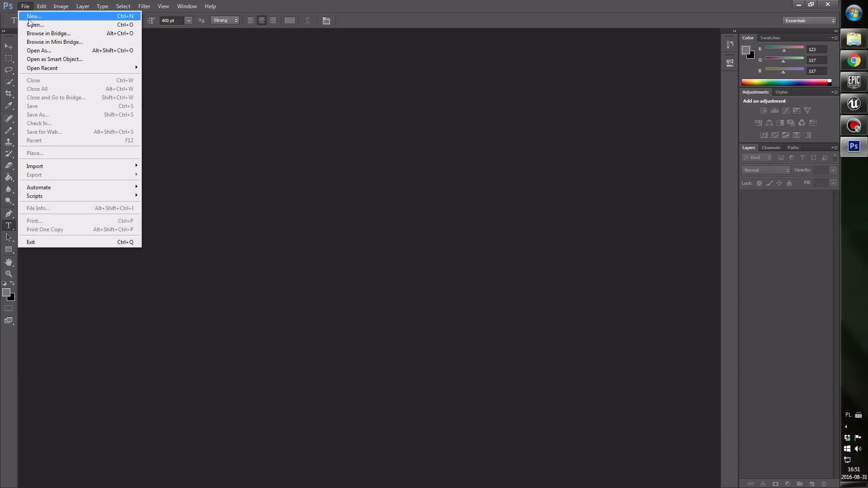
pyautogui.click(27, 14)
pyautogui.doubleClick(362, 208)
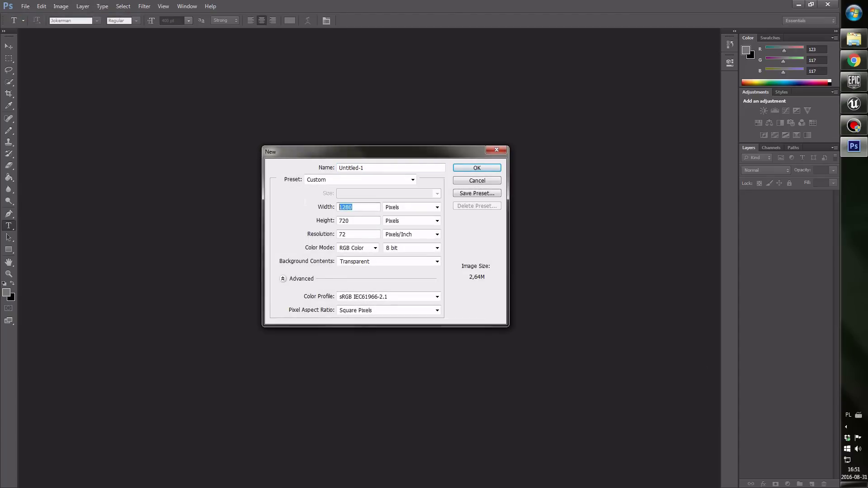
pyautogui.write('512')
pyautogui.press('Tab')
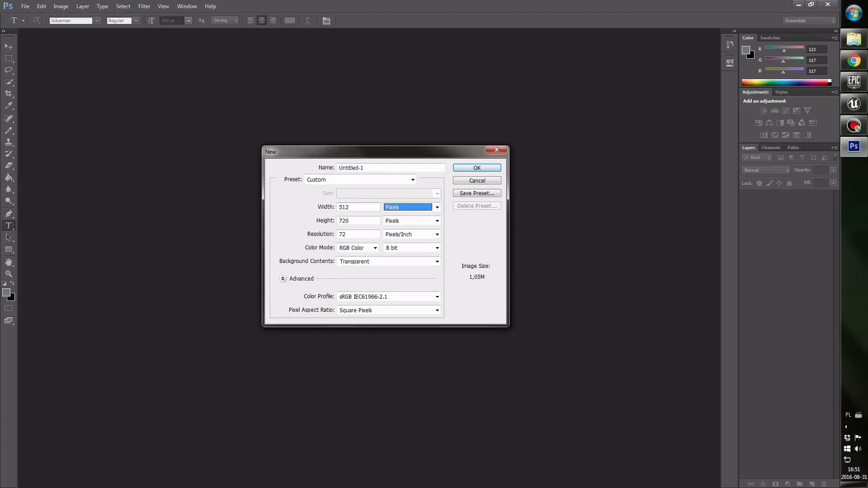
pyautogui.press('Tab')
pyautogui.press('Tab')
pyautogui.hotkey('shift', 'Tab')
pyautogui.write('512')
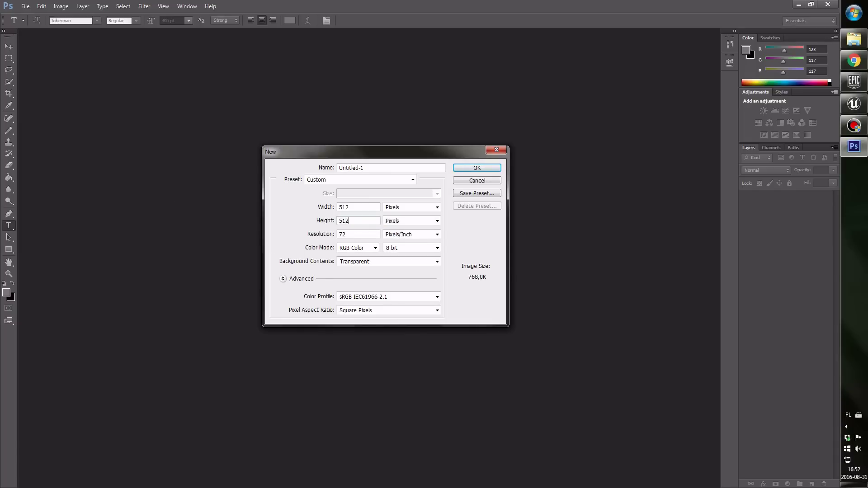
pyautogui.press('Return')
# - Place mushroom.png from the downloads folder onto the new canvas and commit it
pyautogui.hotkey('alt', 'Tab')
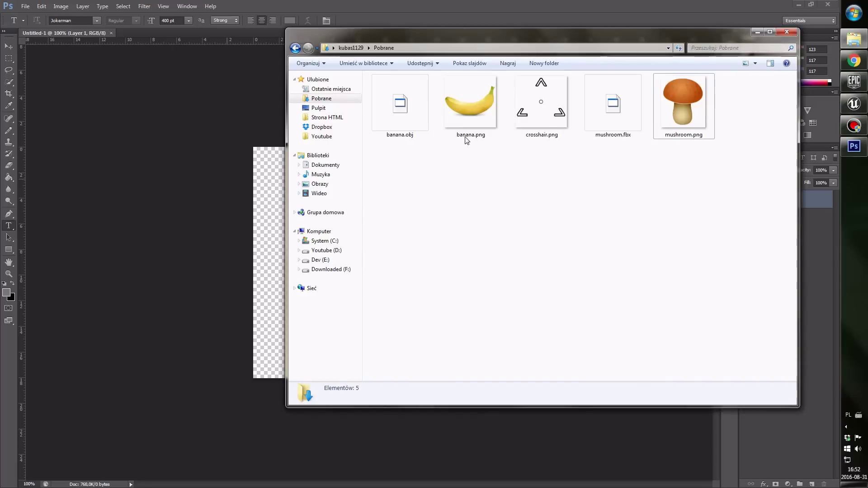
pyautogui.moveTo(683, 104); pyautogui.dragTo(270, 237)
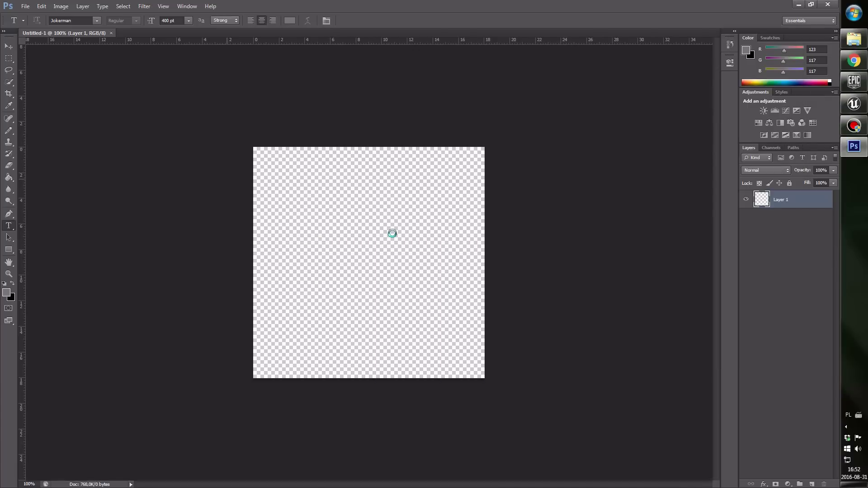
pyautogui.moveTo(437, 214); pyautogui.dragTo(440, 213)
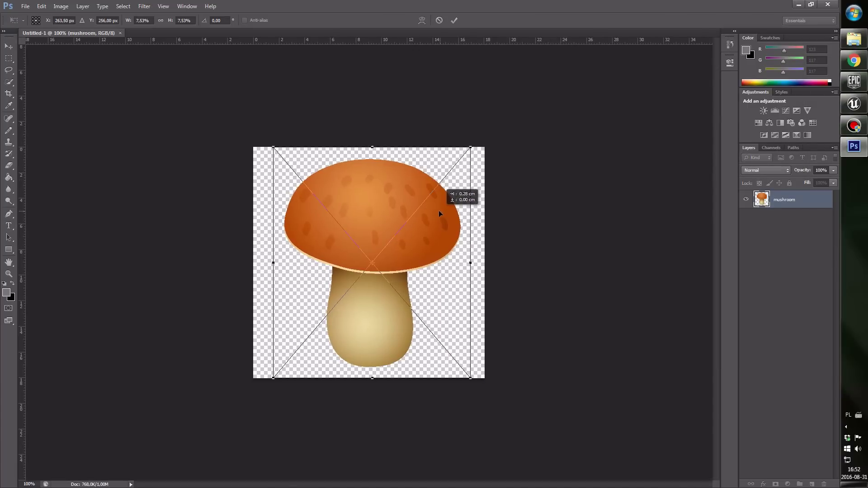
pyautogui.click(458, 19)
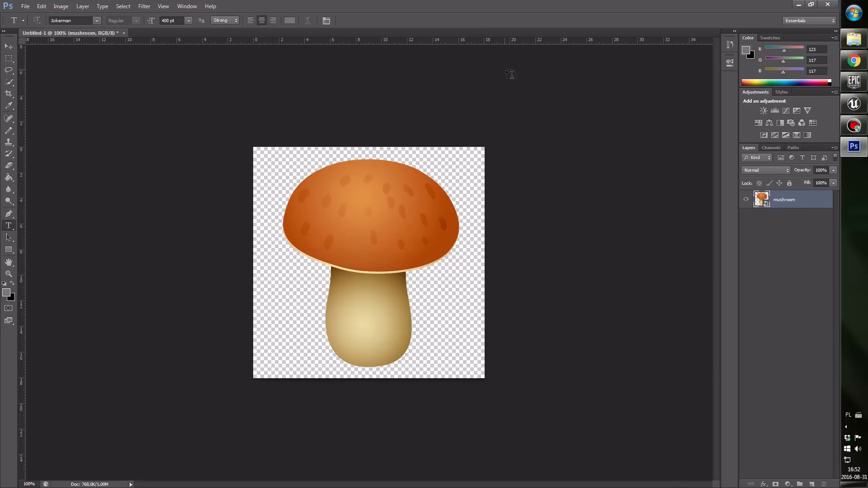
# - Save As into the Pobrane folder with PNG as the format
pyautogui.click(25, 6)
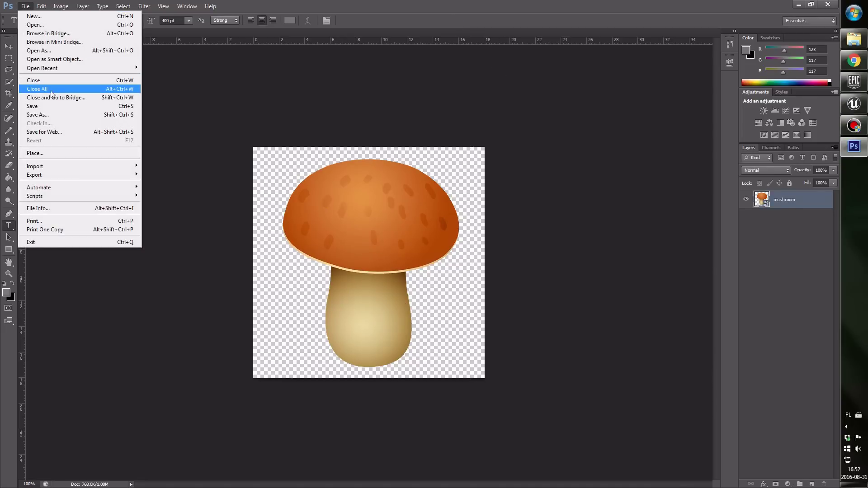
pyautogui.click(57, 114)
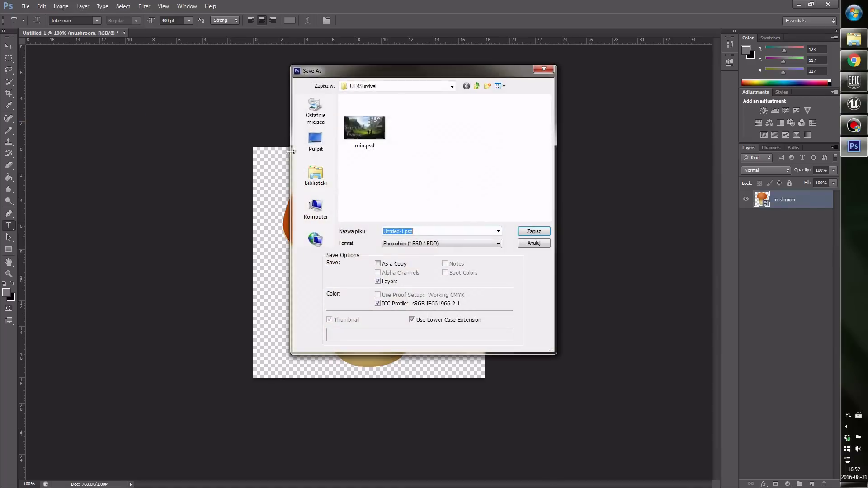
pyautogui.click(452, 86)
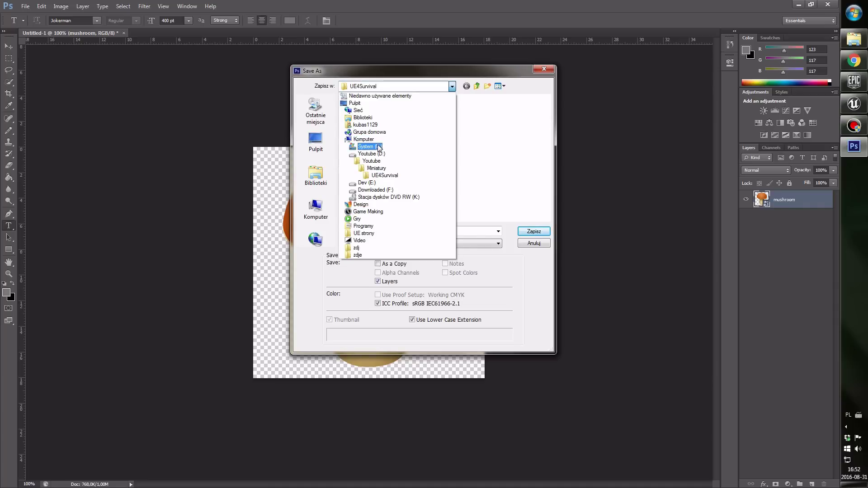
pyautogui.click(368, 97)
pyautogui.click(323, 125)
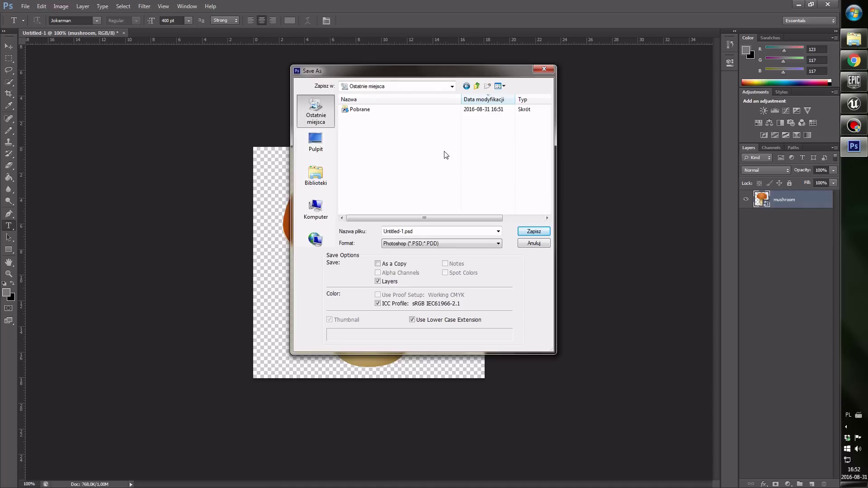
pyautogui.doubleClick(383, 119)
pyautogui.click(446, 246)
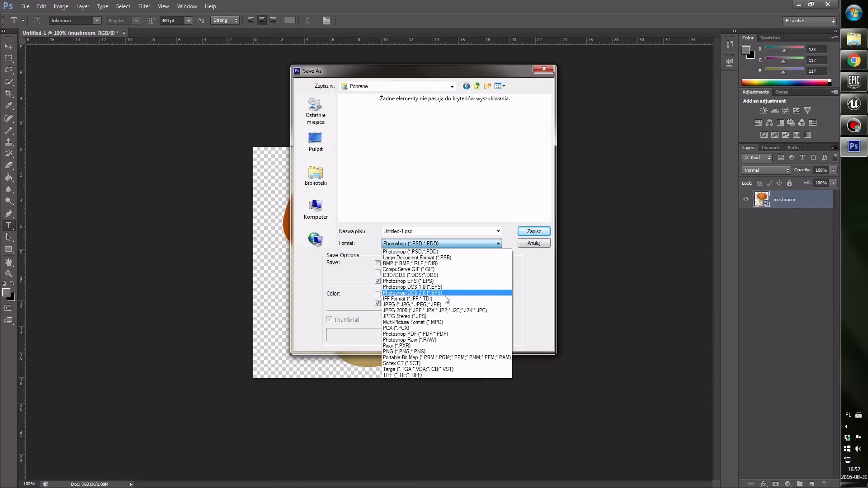
pyautogui.click(432, 352)
pyautogui.moveTo(402, 73); pyautogui.dragTo(573, 94)
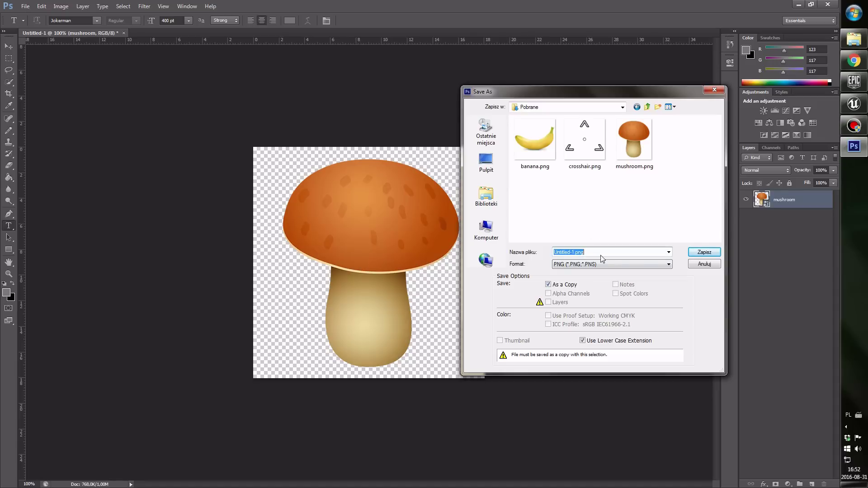
# - Overwrite mushroom.png, choosing fast, uncompressed PNG options
pyautogui.click(634, 140)
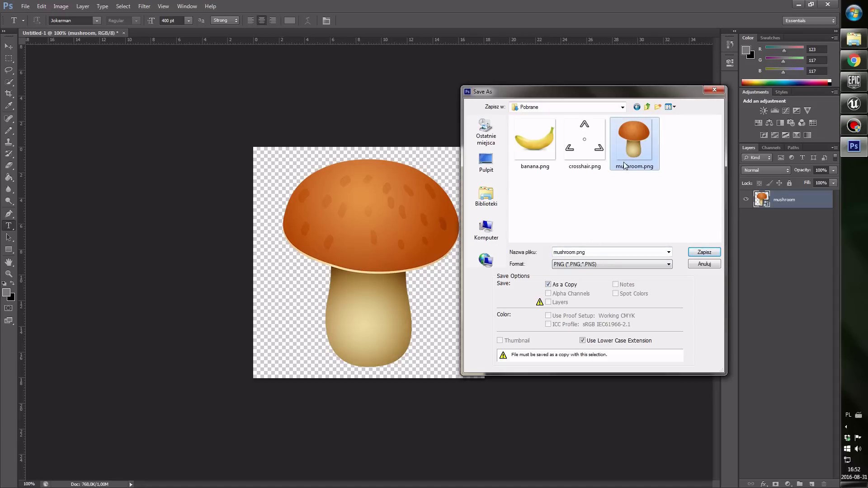
pyautogui.click(699, 251)
pyautogui.click(401, 187)
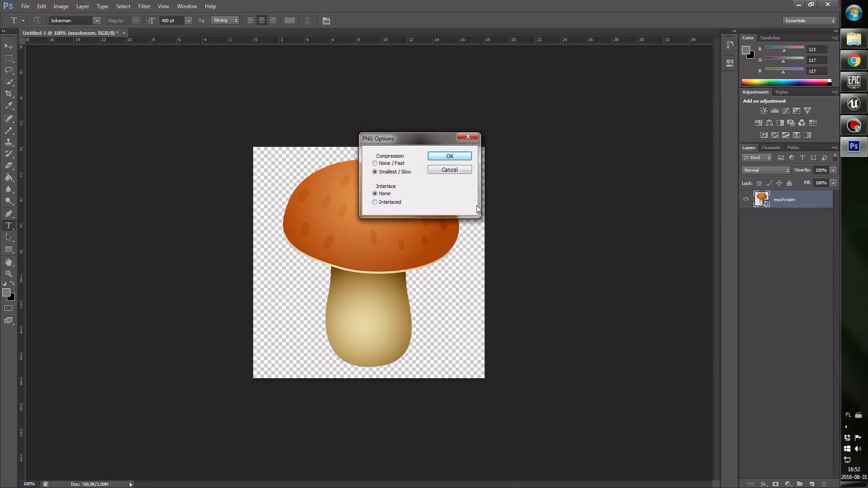
pyautogui.click(392, 163)
pyautogui.click(449, 156)
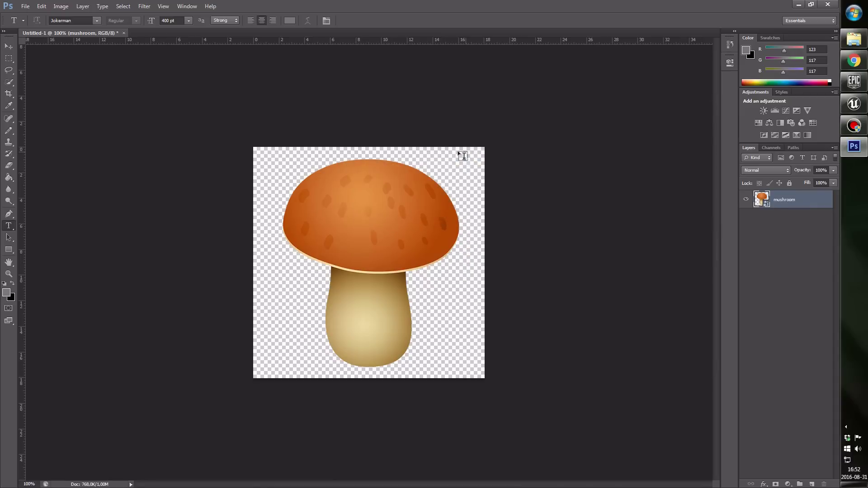
# - Quit Photoshop without saving the untitled document and drag mushroom.png into Textures/Items
pyautogui.click(830, 6)
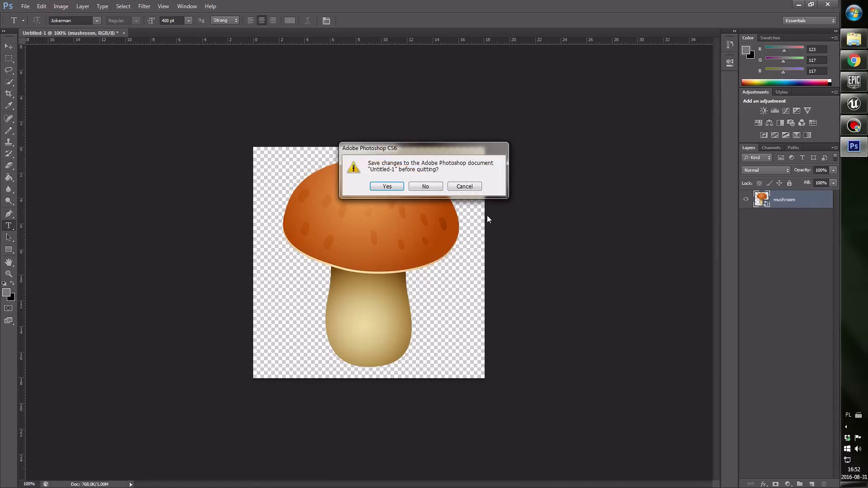
pyautogui.click(428, 183)
pyautogui.moveTo(684, 106)
pyautogui.mouseDown()
pyautogui.moveTo(559, 241)
pyautogui.moveTo(253, 398)
pyautogui.mouseUp()
# - Finish importing the mushroom texture and close the downloads folder window
pyautogui.click(250, 398)
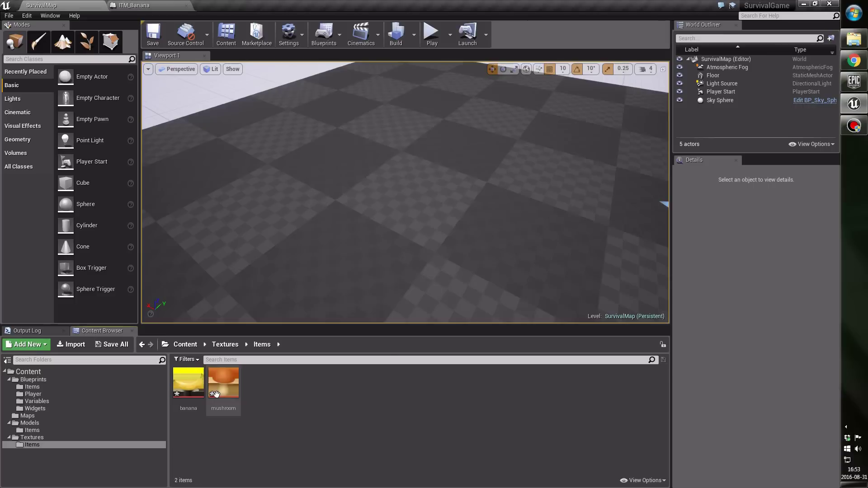
pyautogui.click(853, 39)
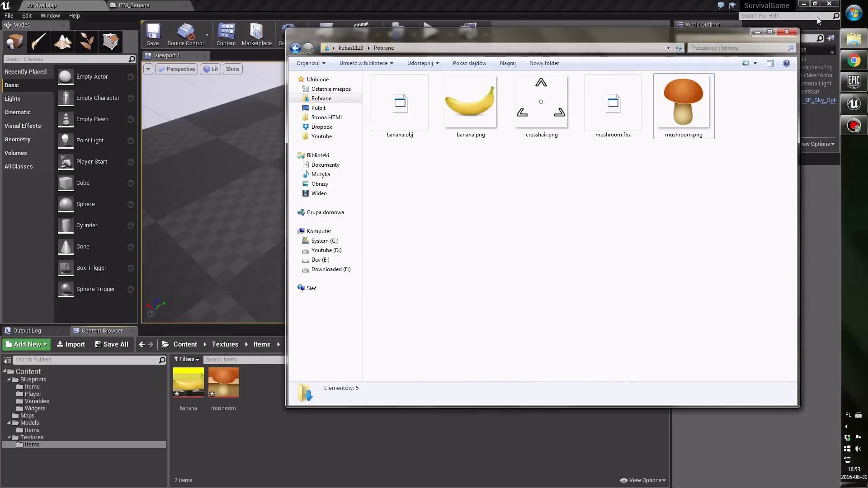
pyautogui.click(787, 31)
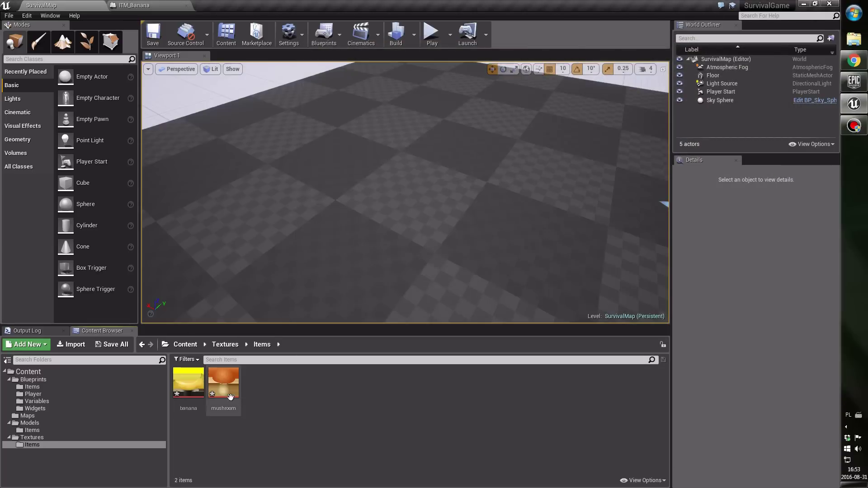
# - Save the banana and mushroom textures, then browse to the Blueprints/Items folder
pyautogui.click(112, 344)
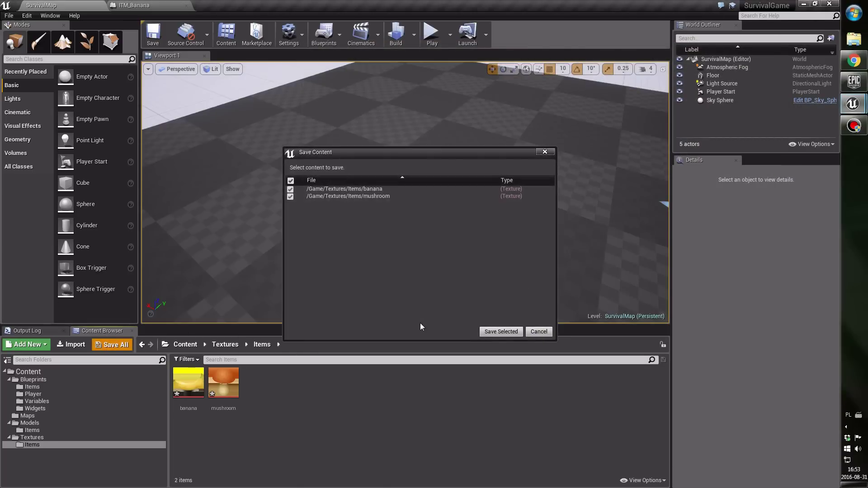
pyautogui.click(491, 333)
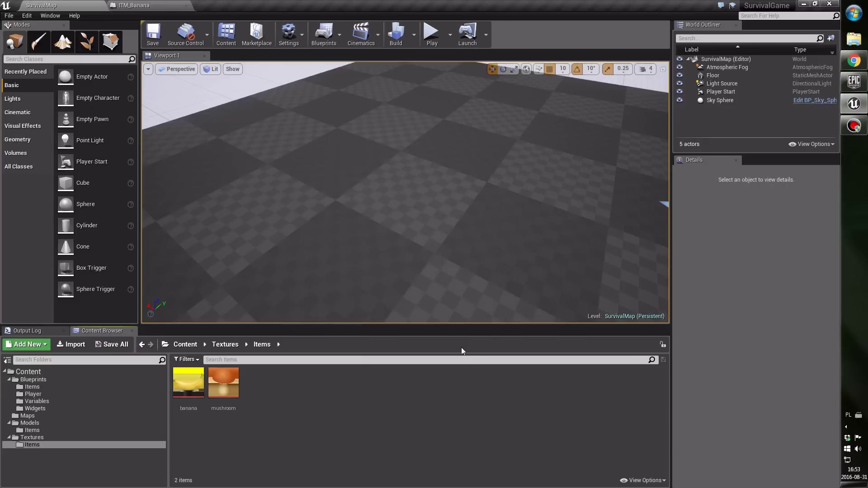
pyautogui.click(61, 429)
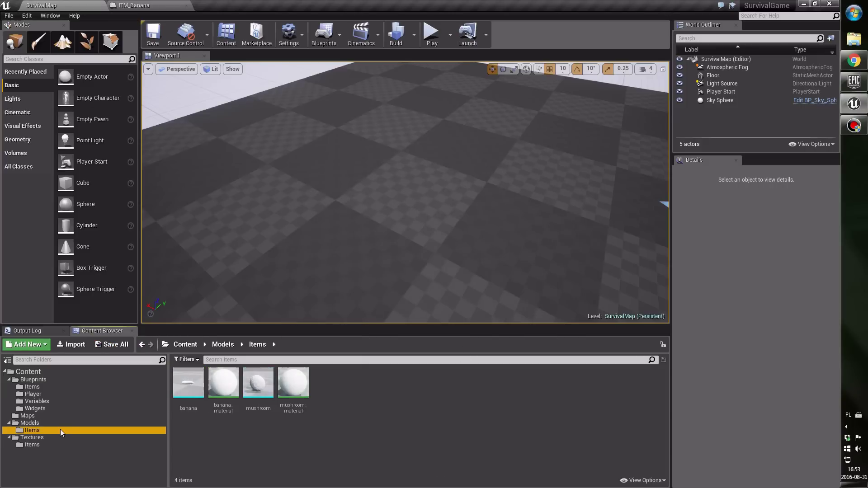
pyautogui.click(42, 387)
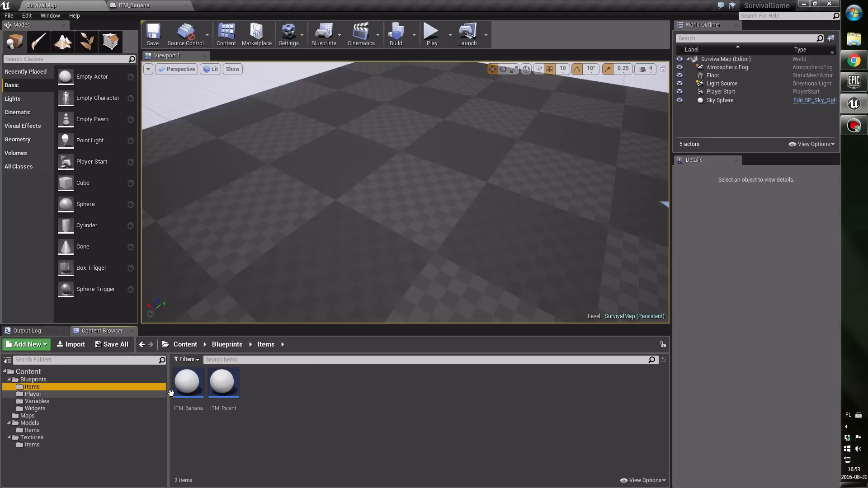
# - Open ITM_Banana, set the inherited Model's Static Mesh to banana, and compile
pyautogui.doubleClick(189, 409)
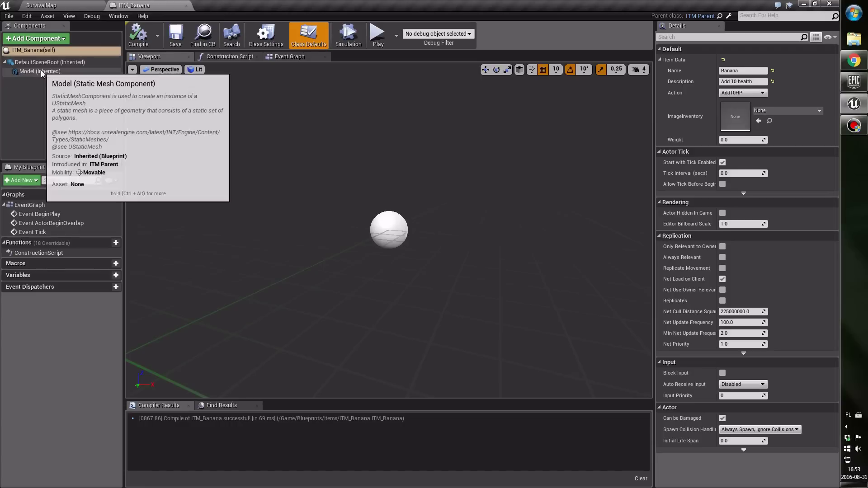
pyautogui.click(26, 72)
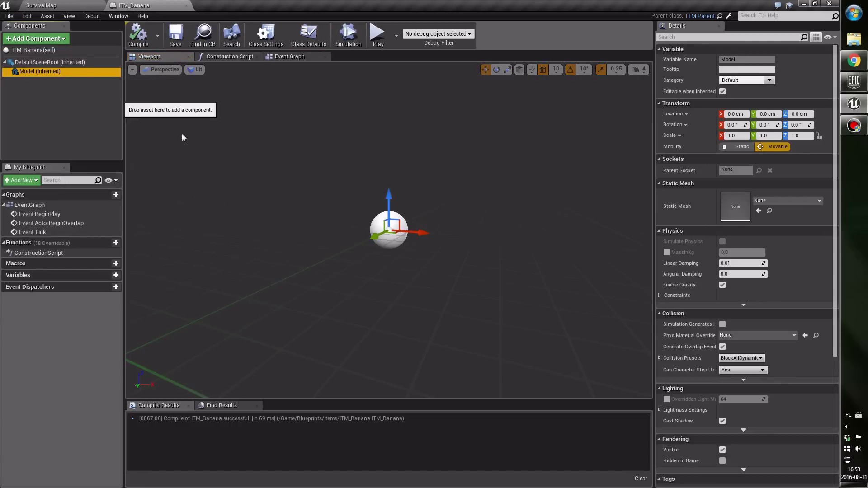
pyautogui.click(791, 200)
pyautogui.click(750, 272)
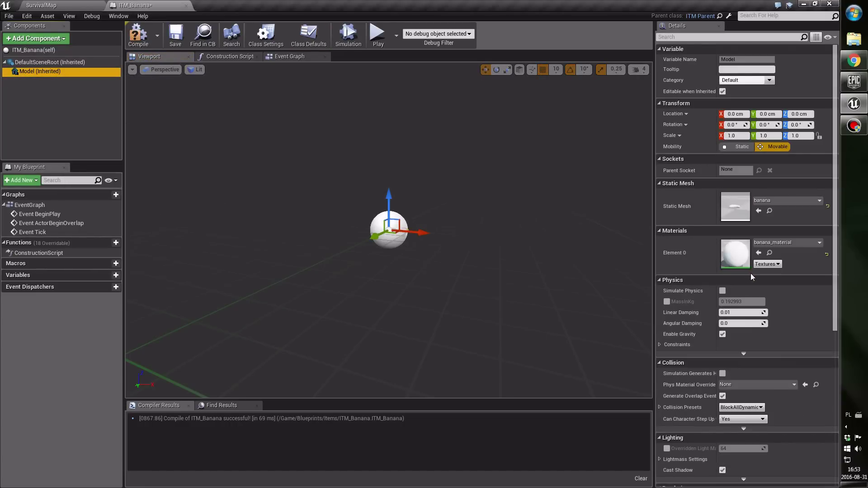
pyautogui.moveTo(486, 262)
pyautogui.mouseDown(button='right')
pyautogui.moveTo(397, 271)
pyautogui.moveTo(489, 276)
pyautogui.moveTo(466, 248)
pyautogui.mouseUp(button='right')
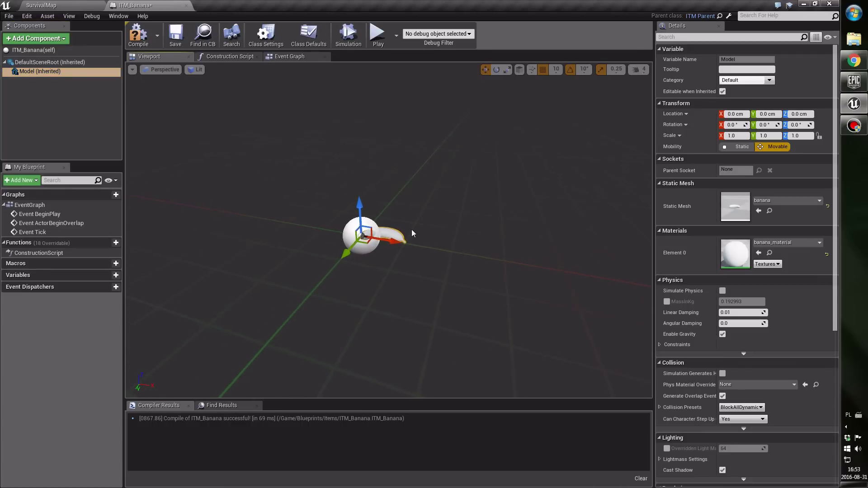
pyautogui.click(141, 44)
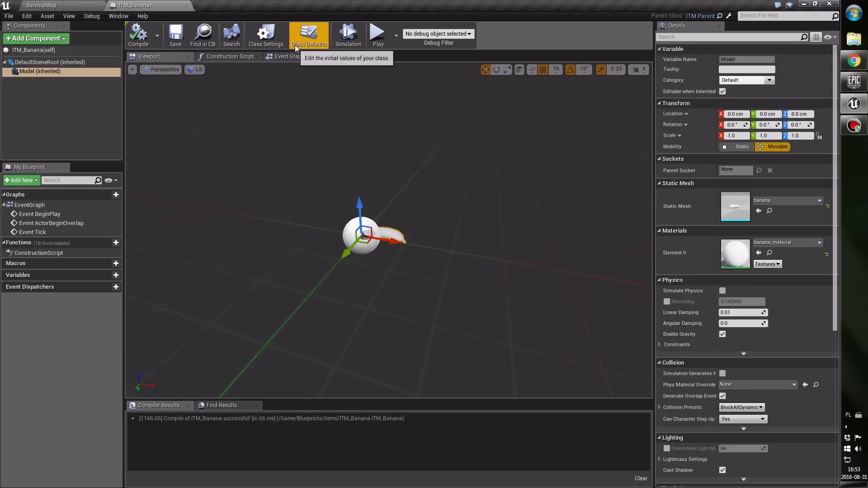
# - In ITM_Banana's Class Defaults set ImageInventory to banana and Weight 0.2, then compile and save
pyautogui.click(308, 35)
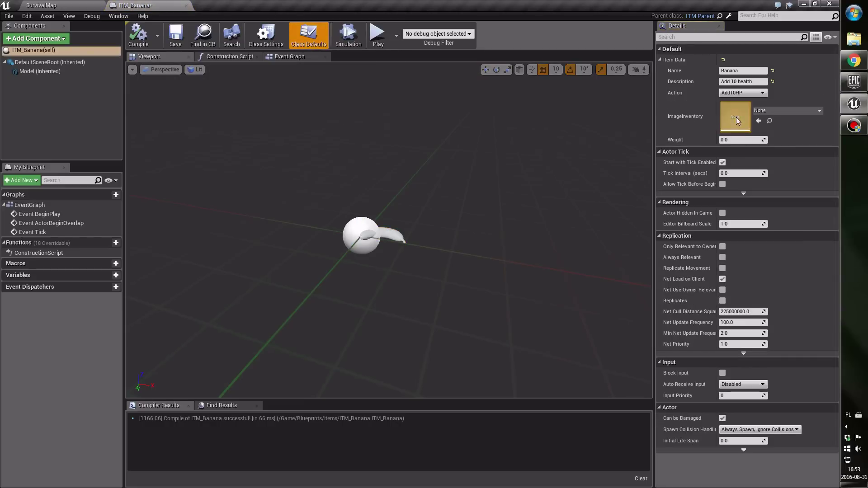
pyautogui.click(775, 111)
pyautogui.click(738, 199)
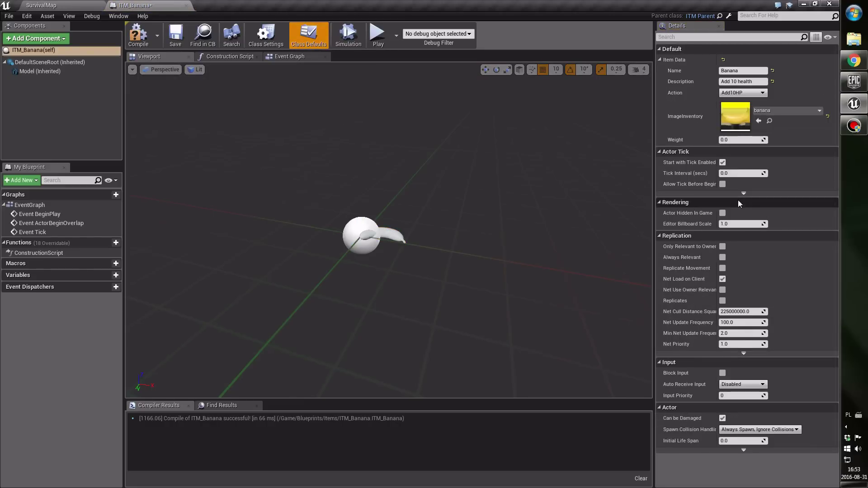
pyautogui.click(739, 140)
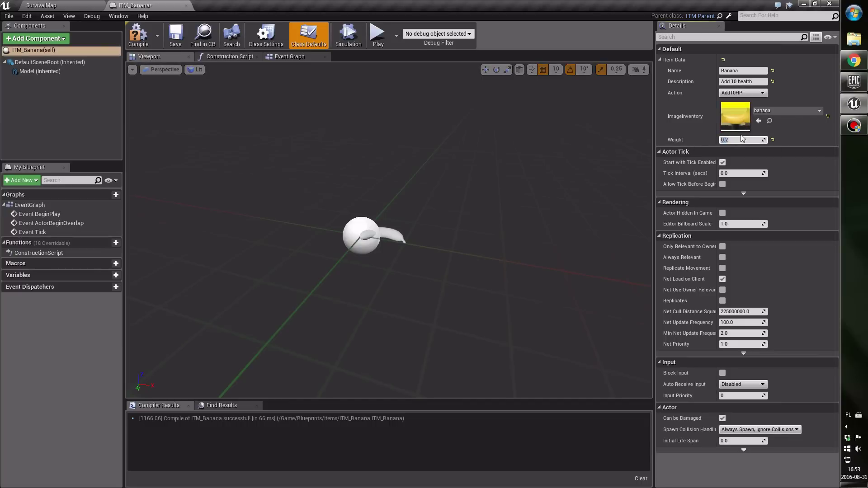
pyautogui.click(150, 39)
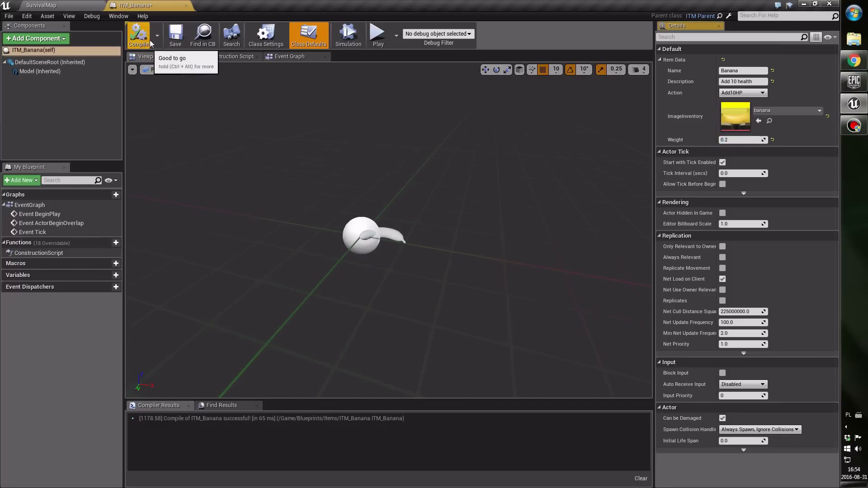
pyautogui.click(175, 39)
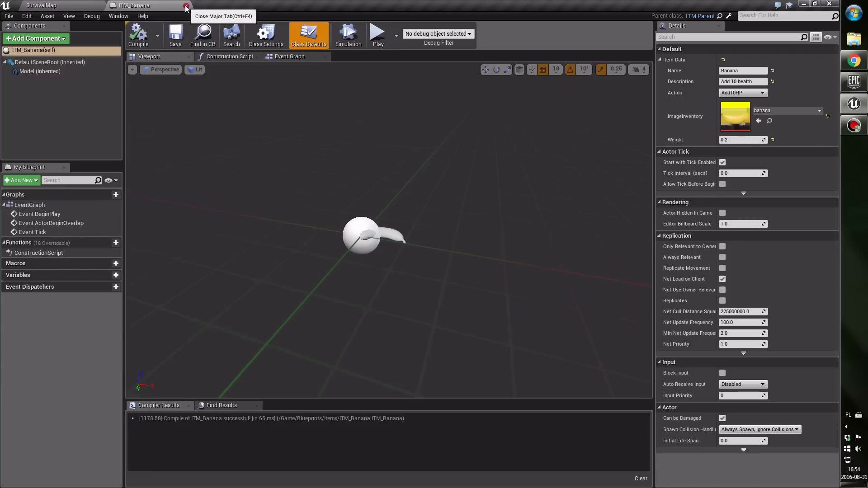
# - Close ITM_Banana, create an ITM_Parent child blueprint named ITM_Mushroom, and open it
pyautogui.click(186, 7)
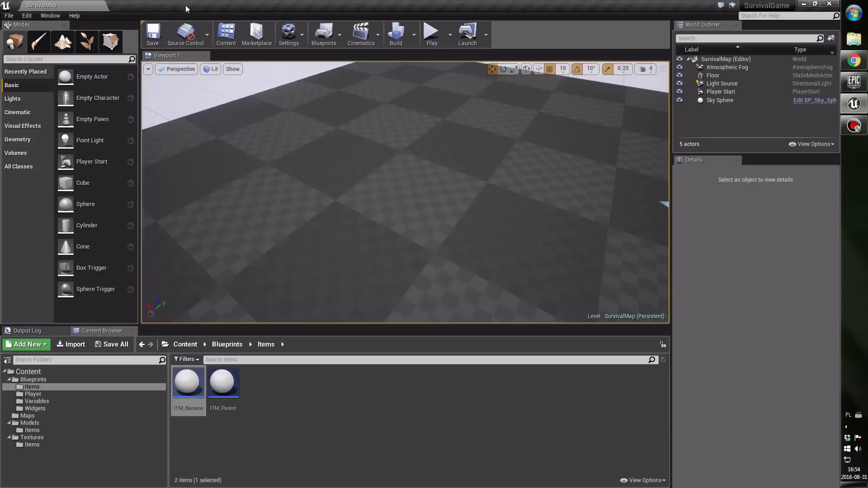
pyautogui.rightClick(225, 394)
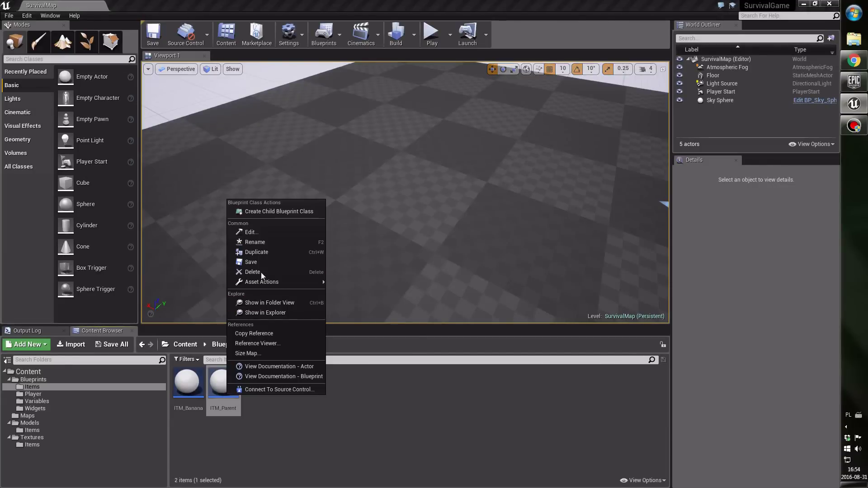
pyautogui.click(275, 212)
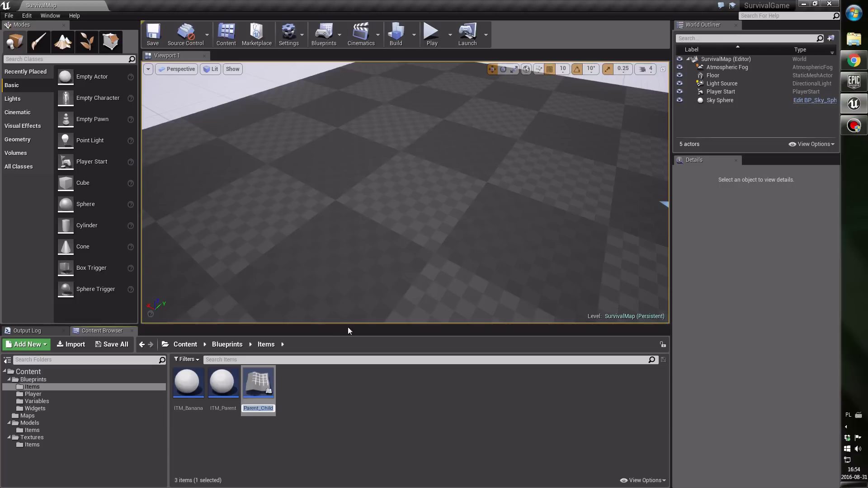
pyautogui.write('ITM')
pyautogui.write('_')
pyautogui.write('M')
pyautogui.write('us')
pyautogui.write('hr')
pyautogui.write('oom')
pyautogui.press('Return')
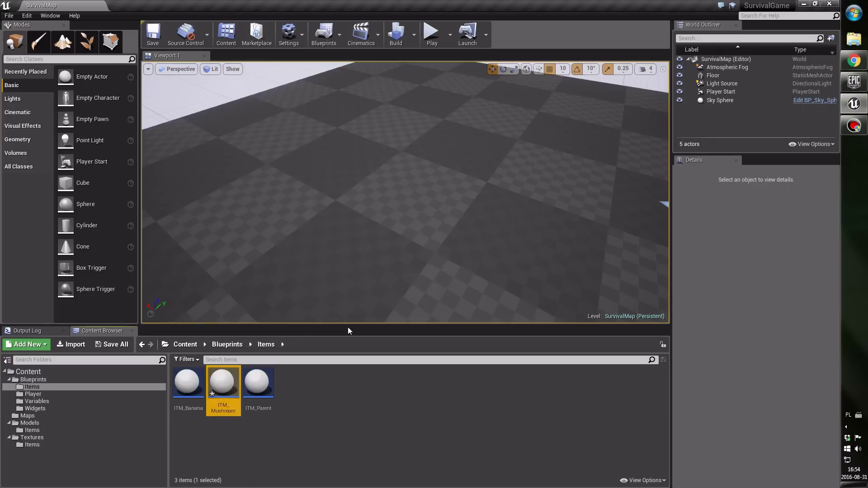
pyautogui.doubleClick(233, 391)
pyautogui.write('Mushroom')
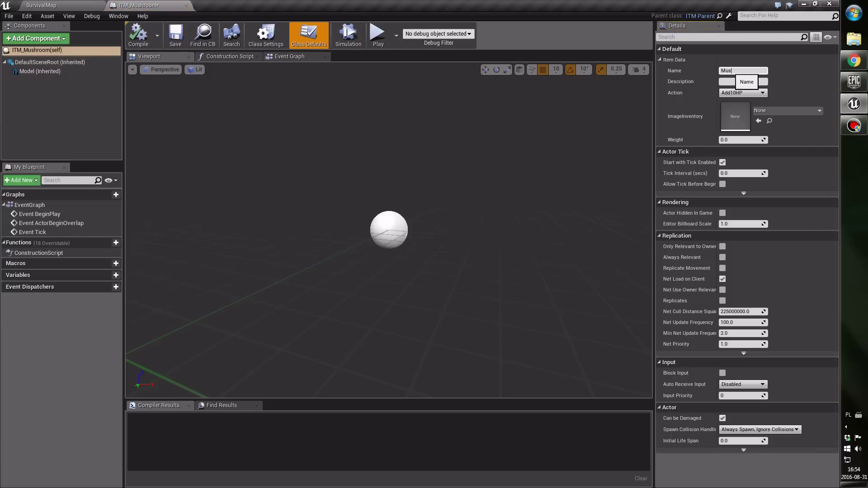
# - Set description 'Add 20 health', action Add20HP, mushroom image, Weight 0.3; compile and save
pyautogui.click(727, 81)
pyautogui.click(743, 92)
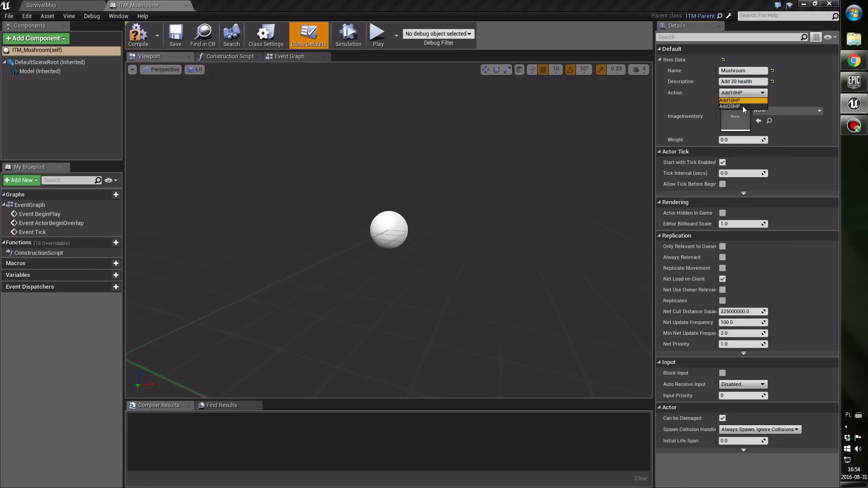
pyautogui.click(739, 107)
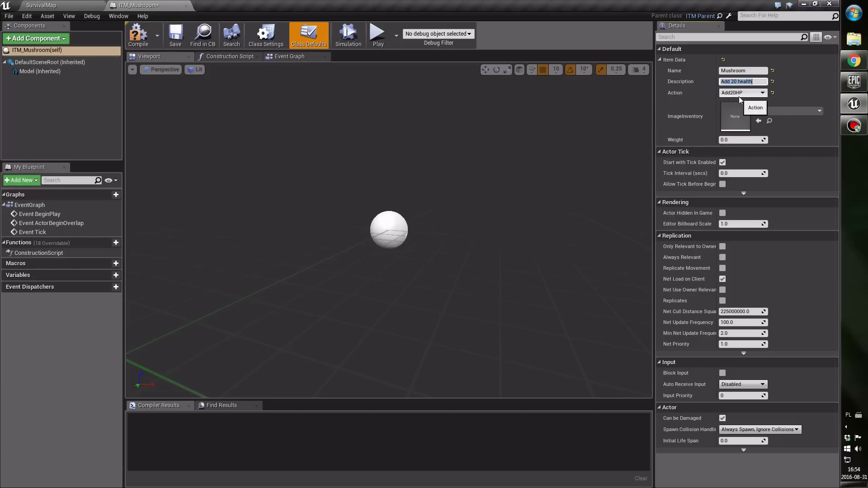
pyautogui.click(774, 112)
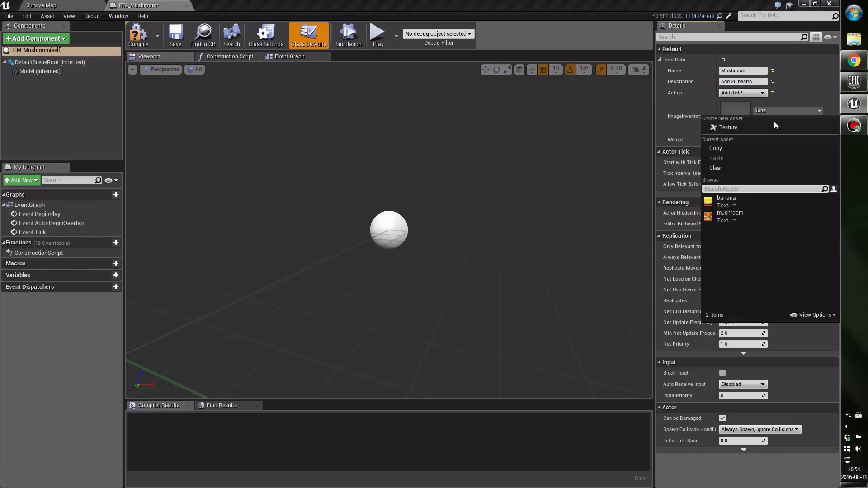
pyautogui.click(731, 215)
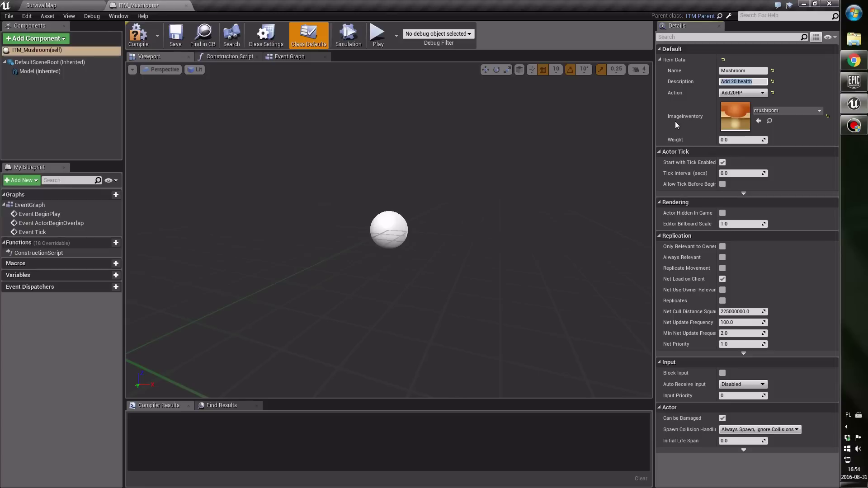
pyautogui.click(736, 139)
pyautogui.write('0.3')
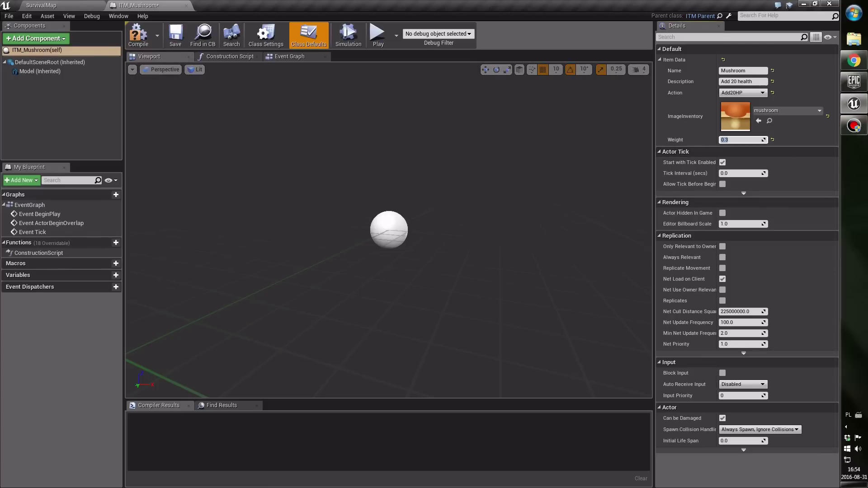
pyautogui.click(147, 34)
pyautogui.click(175, 34)
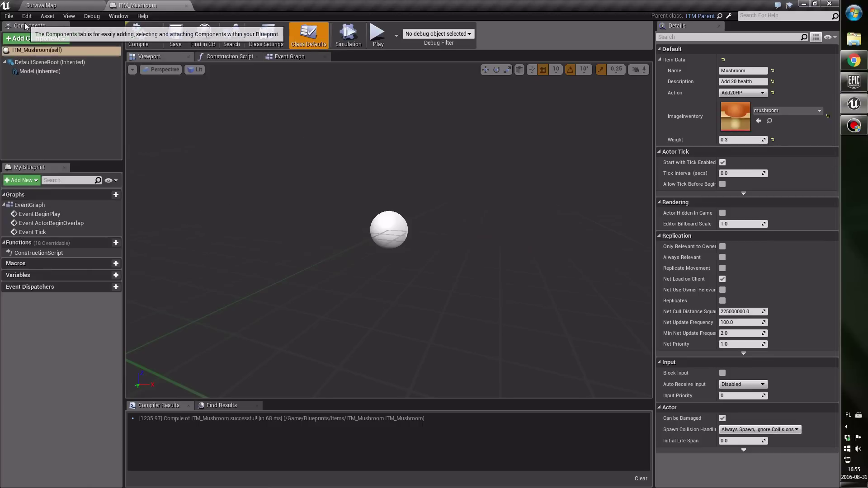
# - Assign the mushroom static mesh to ITM_Mushroom's inherited Model component
pyautogui.click(31, 71)
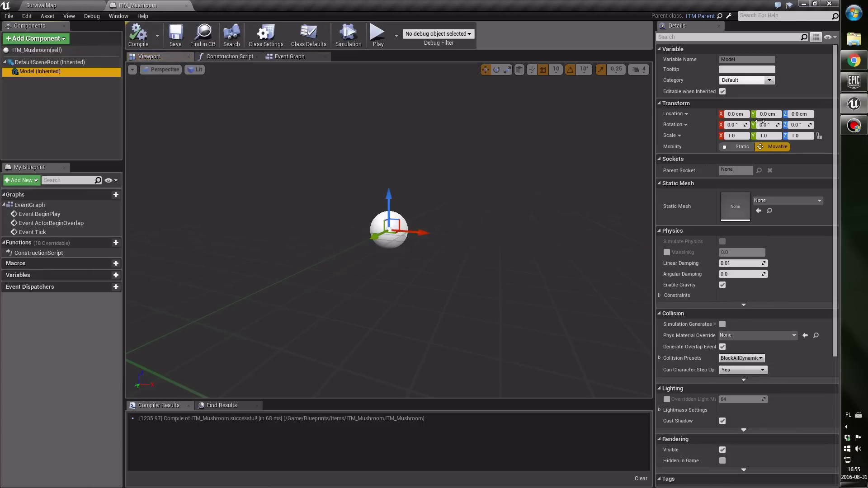
pyautogui.click(771, 202)
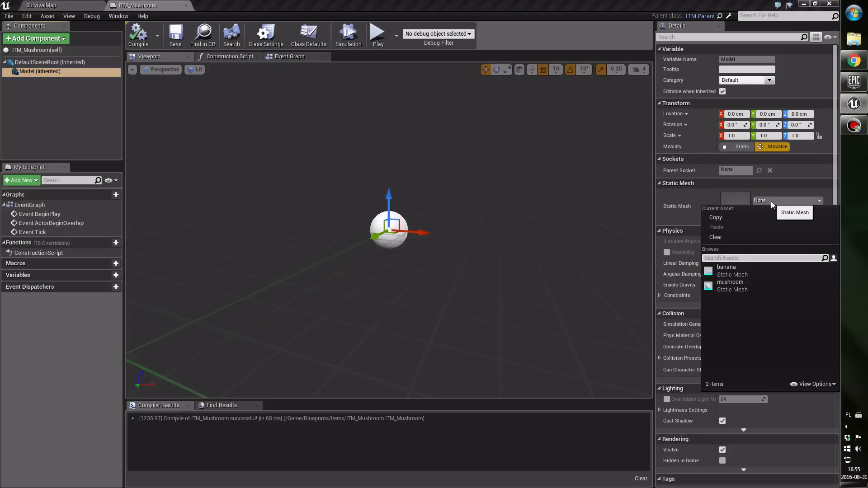
pyautogui.click(732, 287)
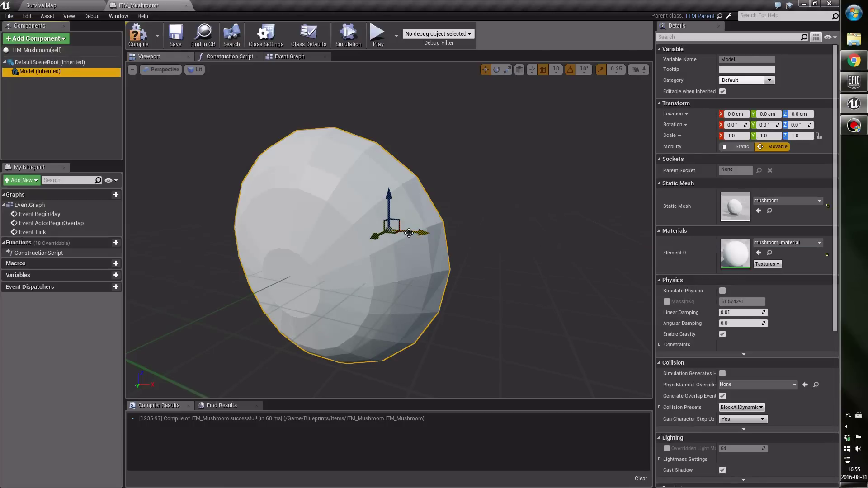
pyautogui.moveTo(539, 248); pyautogui.dragTo(452, 248)
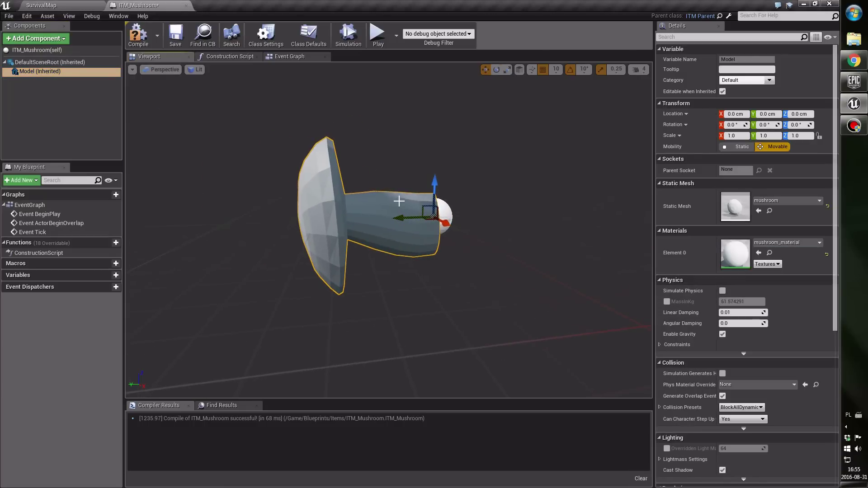
# - Rotate the mushroom mesh -90° on X so it stands upright, then compile
pyautogui.press('e')
pyautogui.moveTo(434, 215)
pyautogui.mouseDown()
pyautogui.moveTo(479, 188)
pyautogui.moveTo(483, 216)
pyautogui.mouseUp()
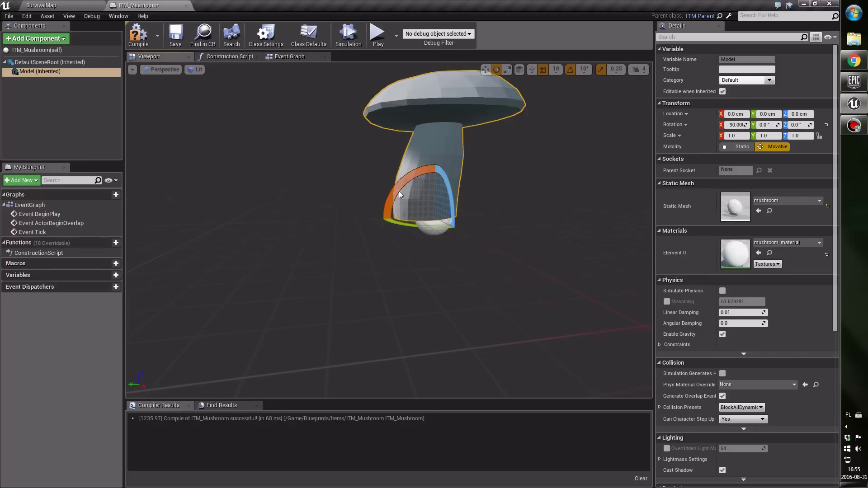
pyautogui.click(733, 136)
pyautogui.click(138, 35)
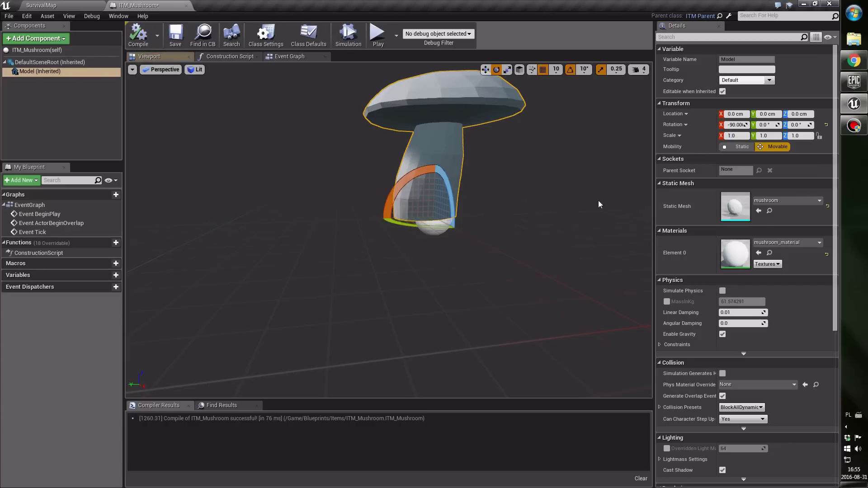
pyautogui.click(675, 106)
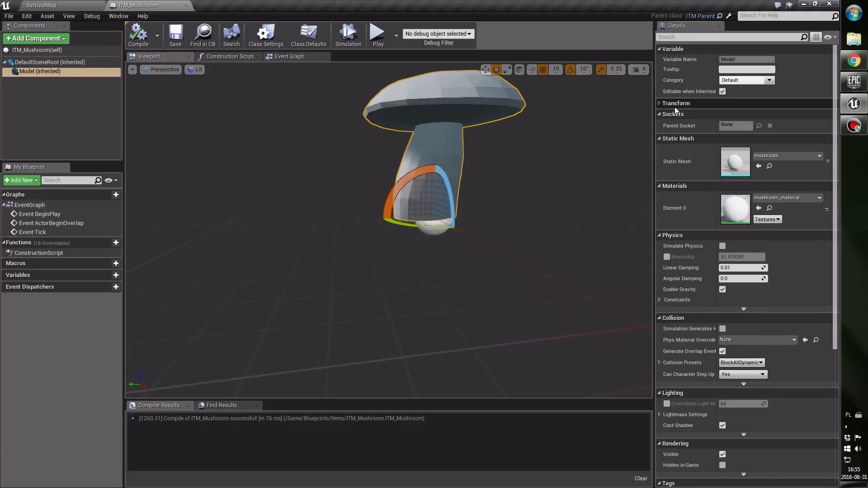
pyautogui.click(674, 106)
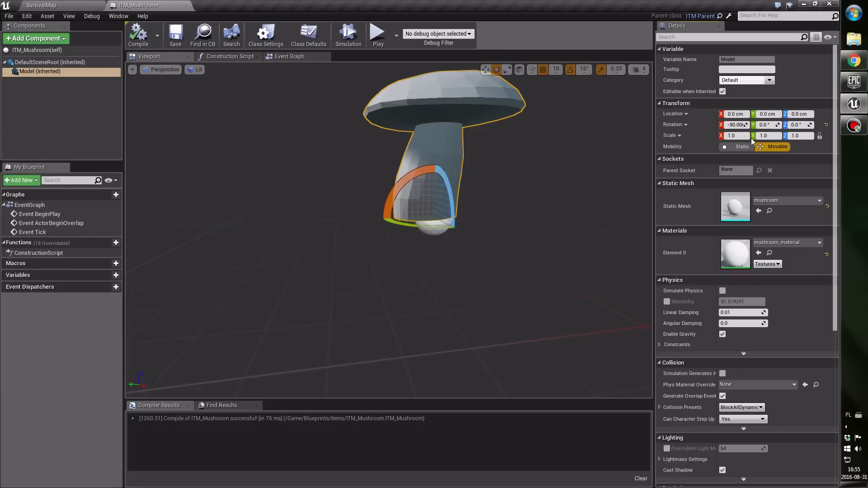
# - Try a 0.5 scale on the mushroom Model's X and Y axes
pyautogui.click(732, 135)
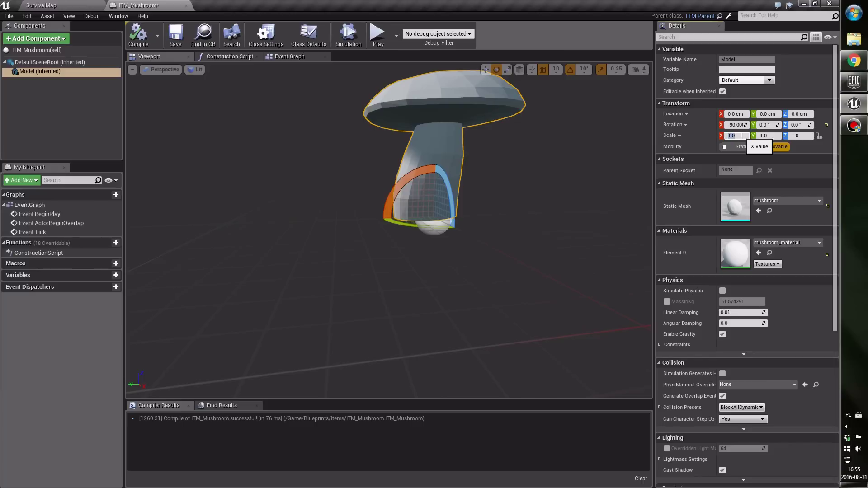
pyautogui.write('5')
pyautogui.write('0.5')
pyautogui.press('Return')
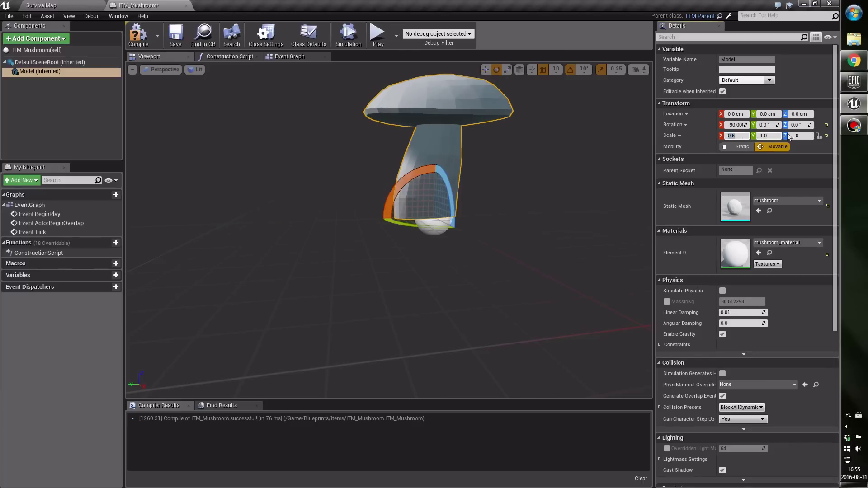
pyautogui.click(740, 137)
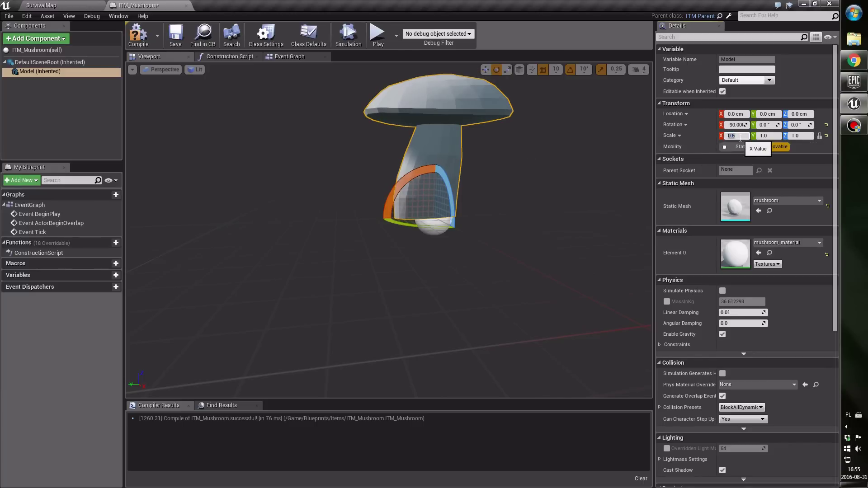
pyautogui.write('5')
pyautogui.press('Return')
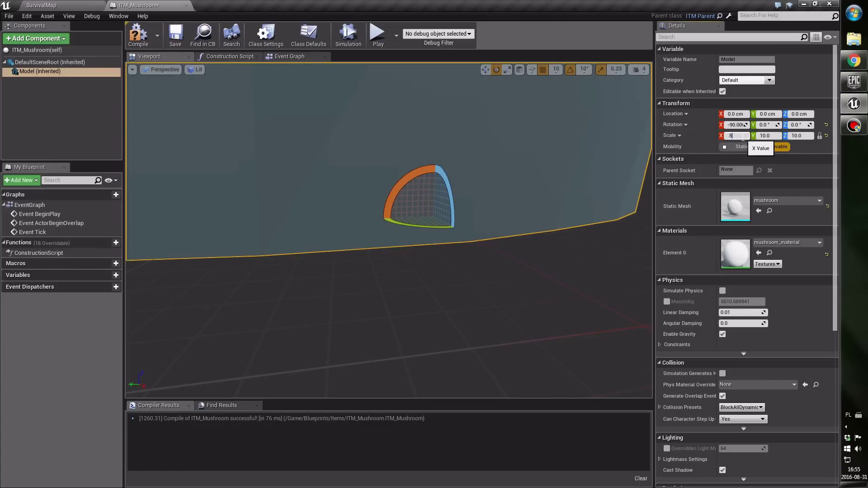
pyautogui.press('Return')
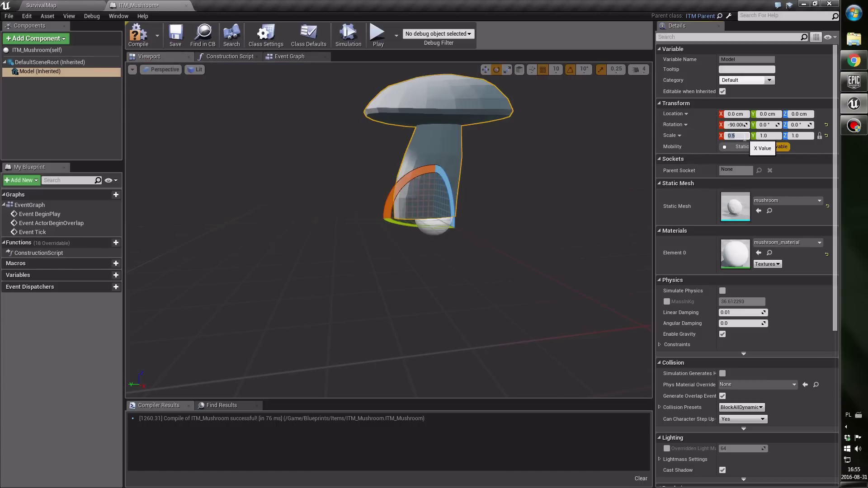
pyautogui.click(773, 137)
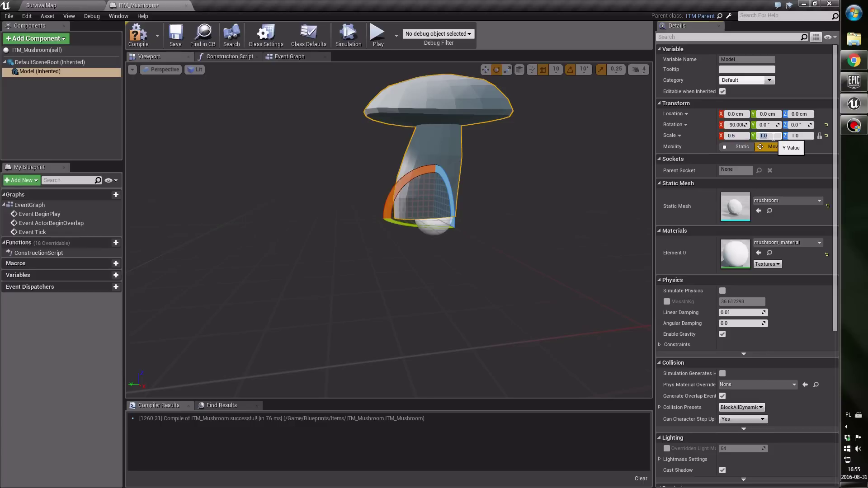
pyautogui.write('5')
pyautogui.write('0.5')
pyautogui.press('Return')
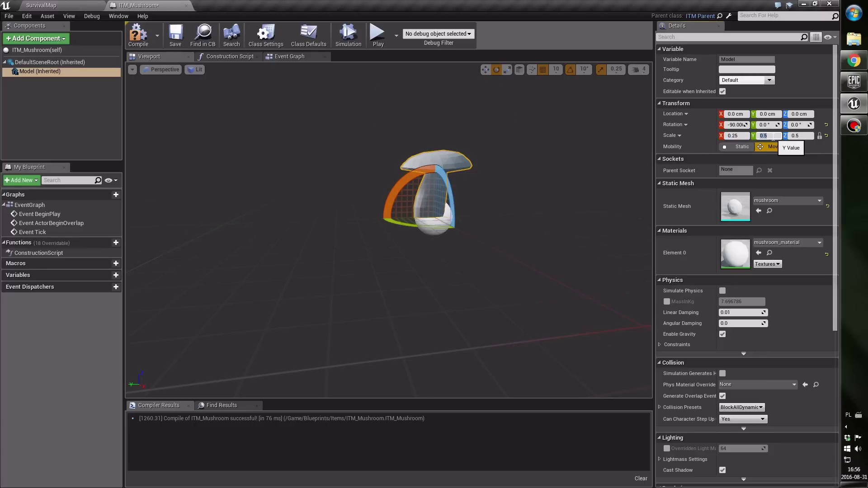
pyautogui.moveTo(543, 203); pyautogui.dragTo(544, 181, button='right')
# - Set the Model to a uniform 0.2 scale, return to the translate gizmo, and compile
pyautogui.click(737, 136)
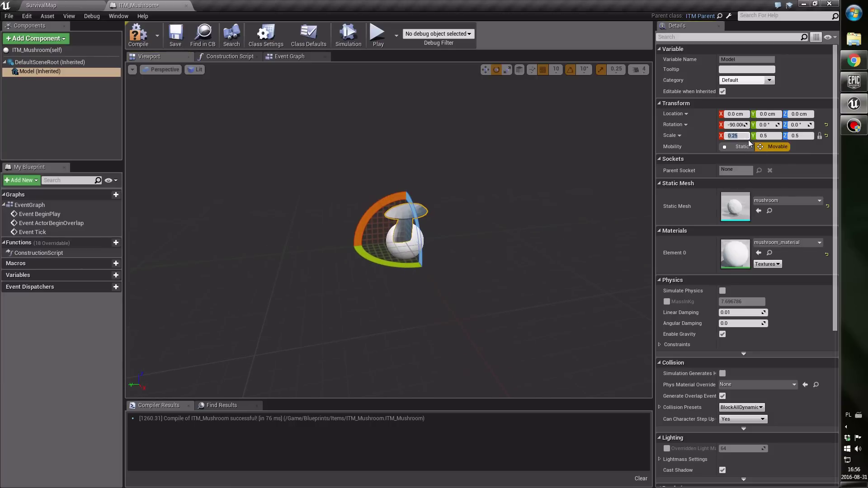
pyautogui.click(736, 136)
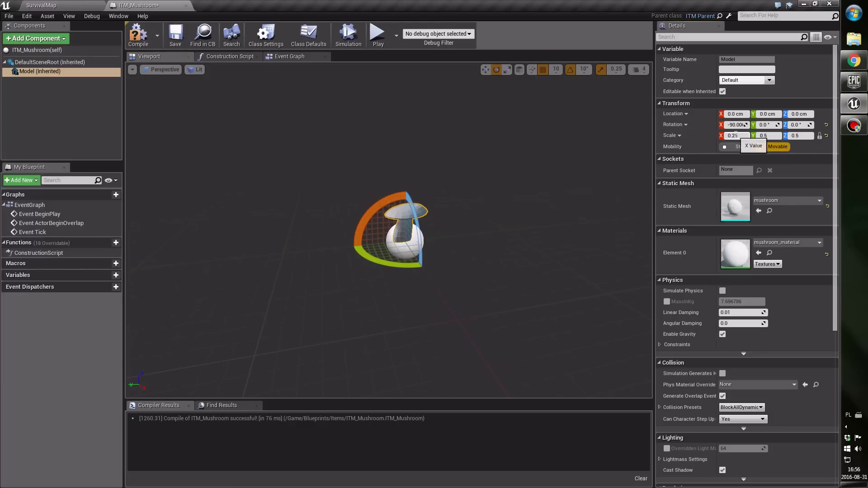
pyautogui.press('Return')
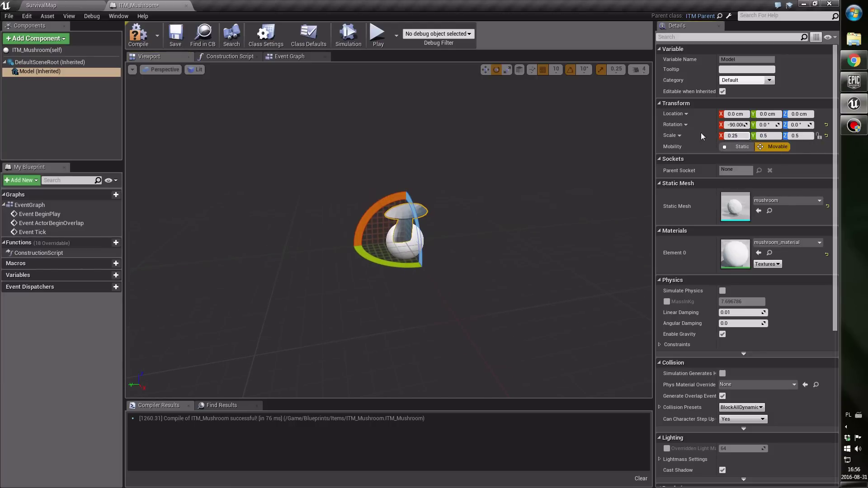
pyautogui.press('Delete')
pyautogui.press('Delete')
pyautogui.press('Delete')
pyautogui.write('0.5')
pyautogui.press('Return')
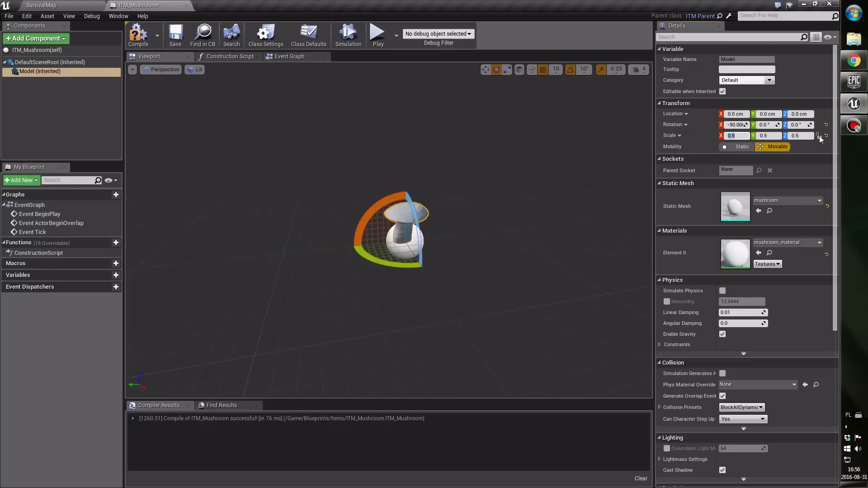
pyautogui.press('Tab')
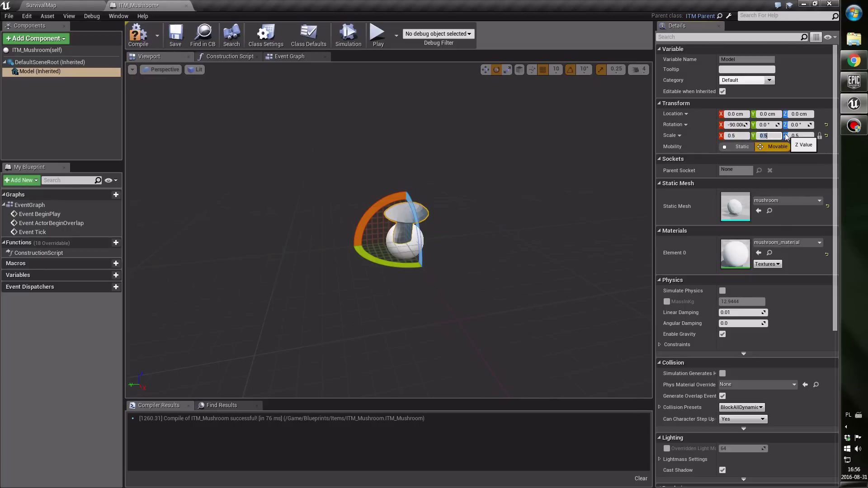
pyautogui.write('0.2')
pyautogui.press('Return')
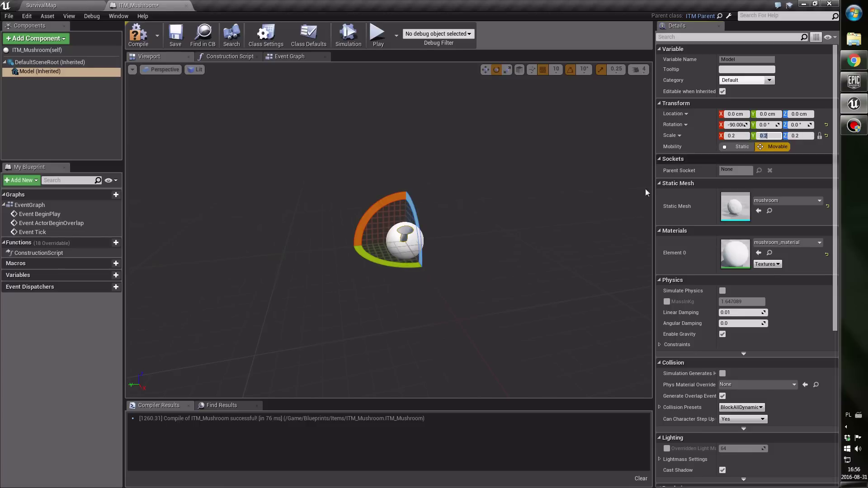
pyautogui.moveTo(563, 206); pyautogui.dragTo(570, 211)
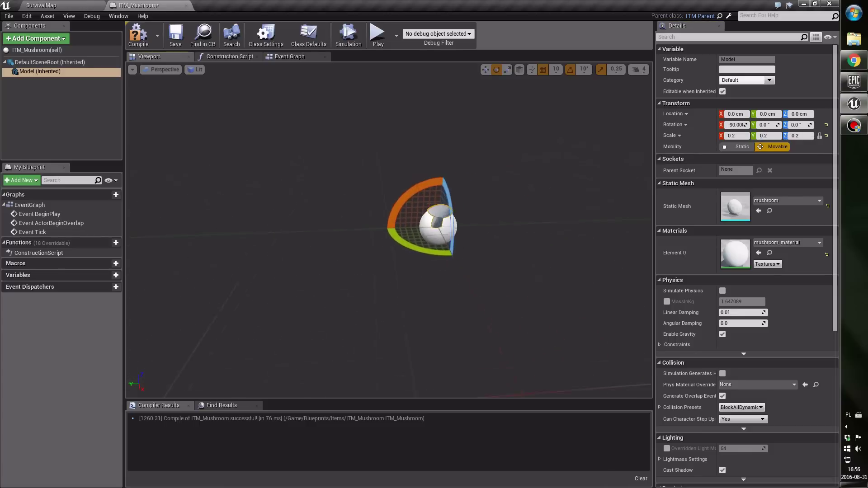
pyautogui.press('w')
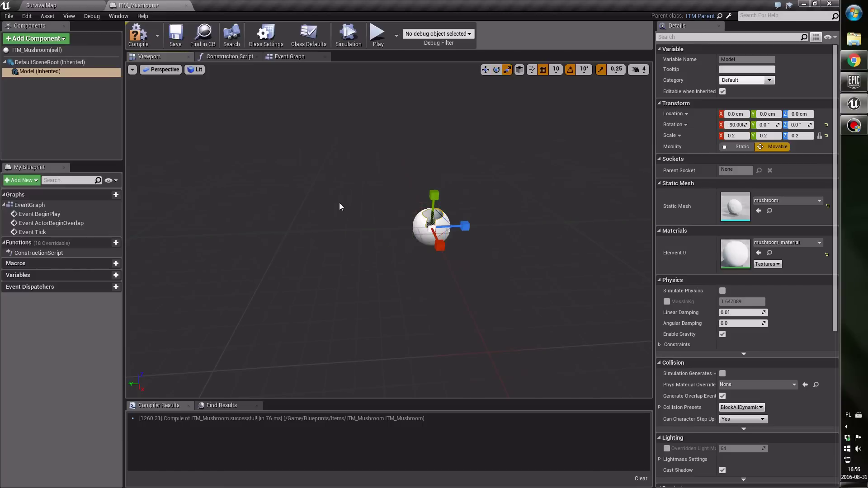
pyautogui.click(140, 39)
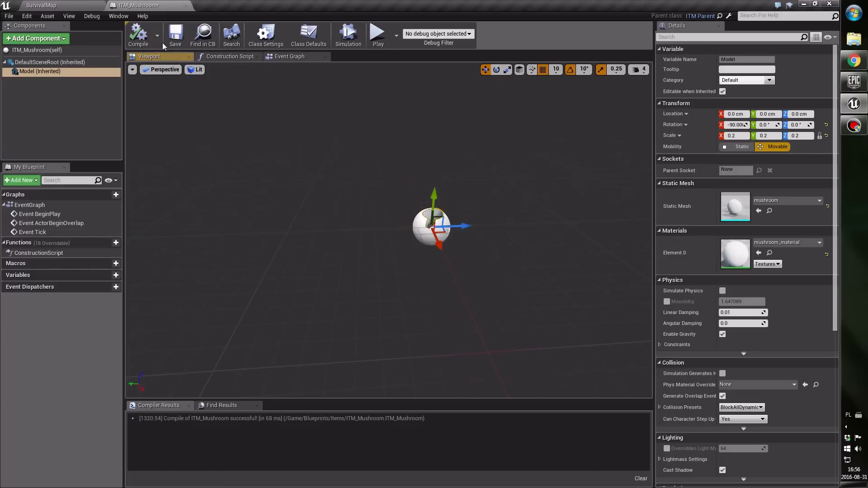
# - Close the mushroom blueprint and place ITM_Banana and ITM_Mushroom on the SurvivalMap floor
pyautogui.click(186, 6)
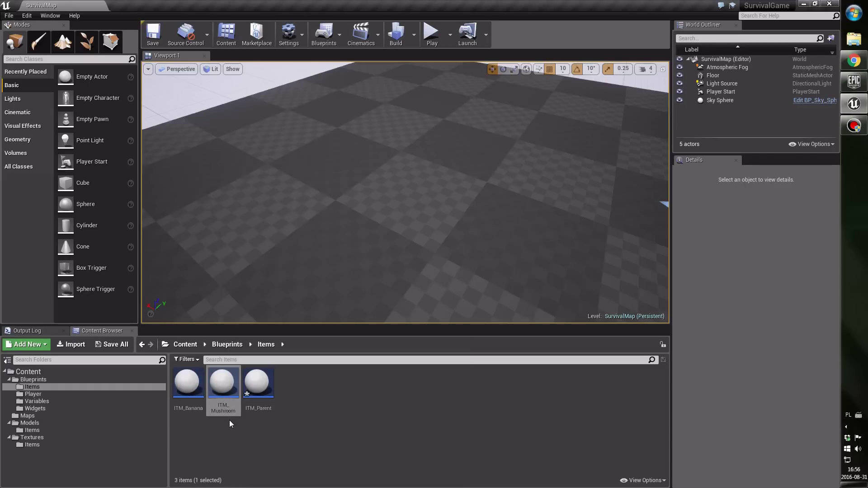
pyautogui.moveTo(351, 213); pyautogui.dragTo(343, 217, button='right')
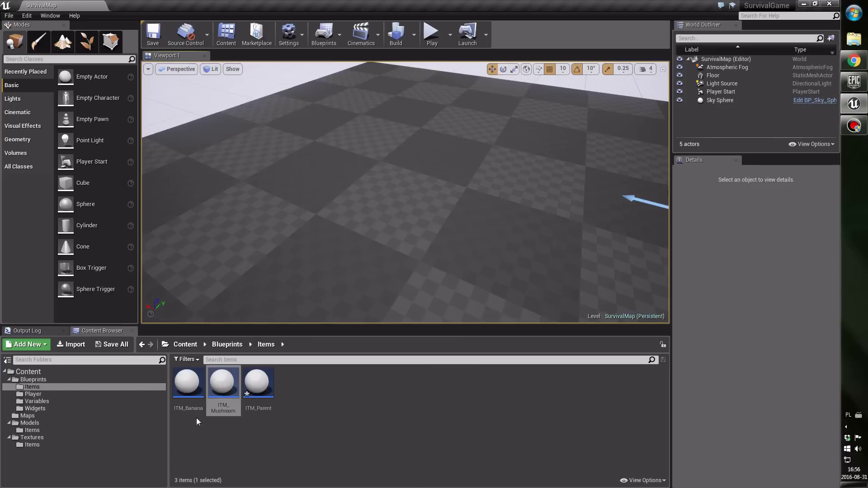
pyautogui.moveTo(188, 383); pyautogui.dragTo(271, 173)
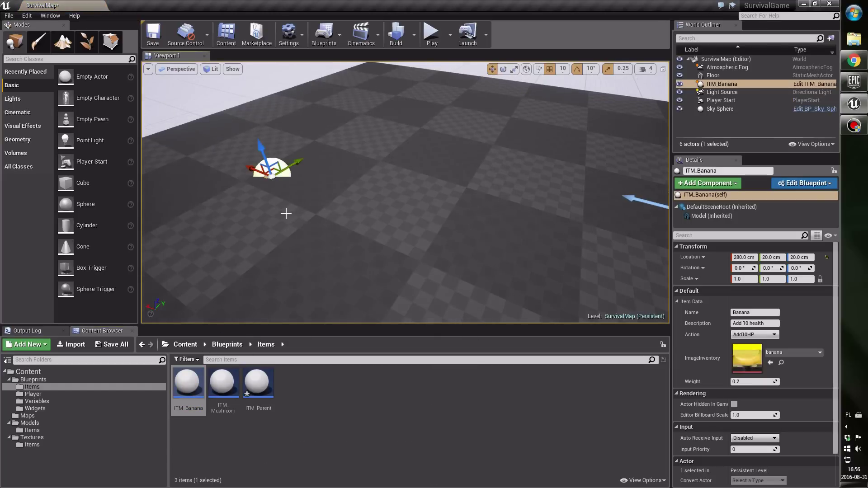
pyautogui.moveTo(223, 383); pyautogui.dragTo(402, 151)
pyautogui.press('f')
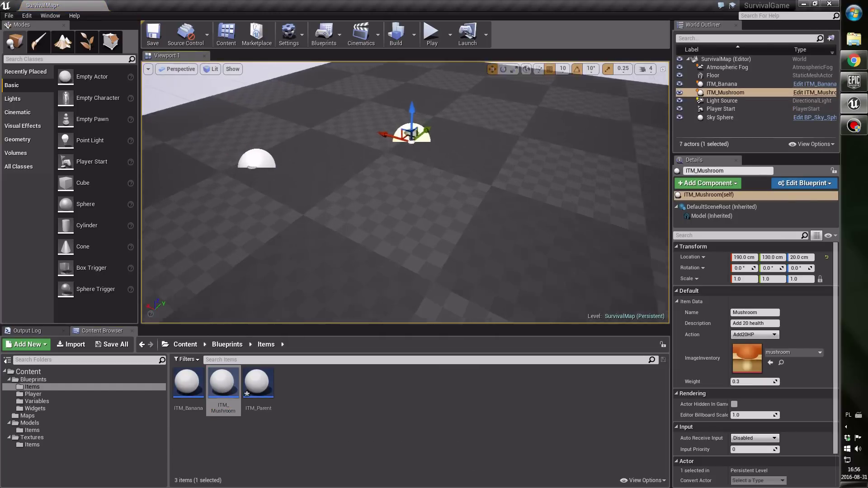
# - Look over the placed items and open the ITM_Banana blueprint
pyautogui.moveTo(421, 195)
pyautogui.mouseDown(button='right')
pyautogui.moveTo(404, 188)
pyautogui.moveTo(407, 213)
pyautogui.mouseUp(button='right')
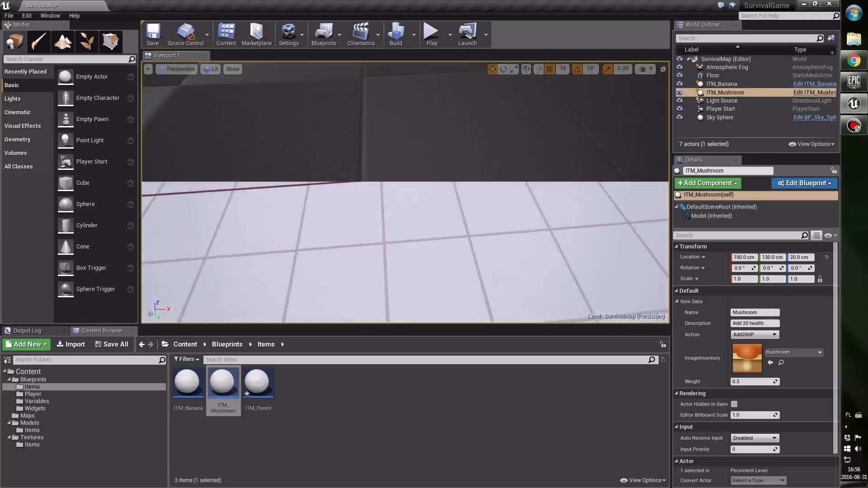
pyautogui.moveTo(407, 213); pyautogui.dragTo(409, 217, button='right')
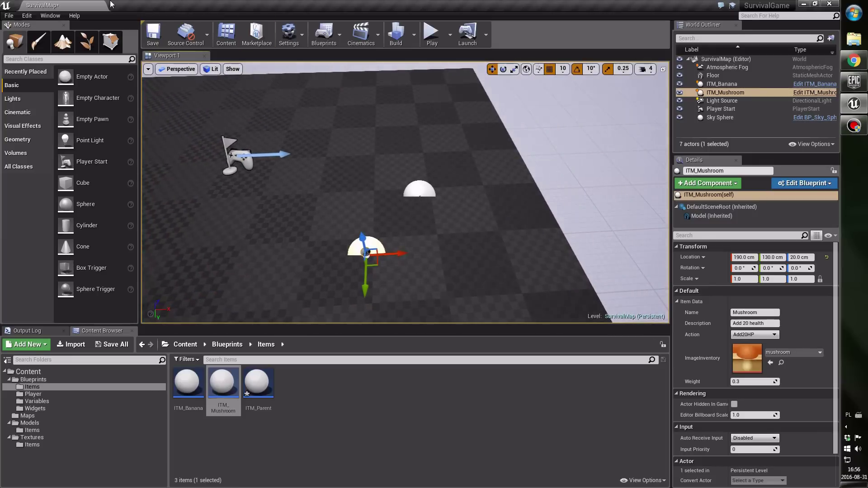
pyautogui.doubleClick(188, 382)
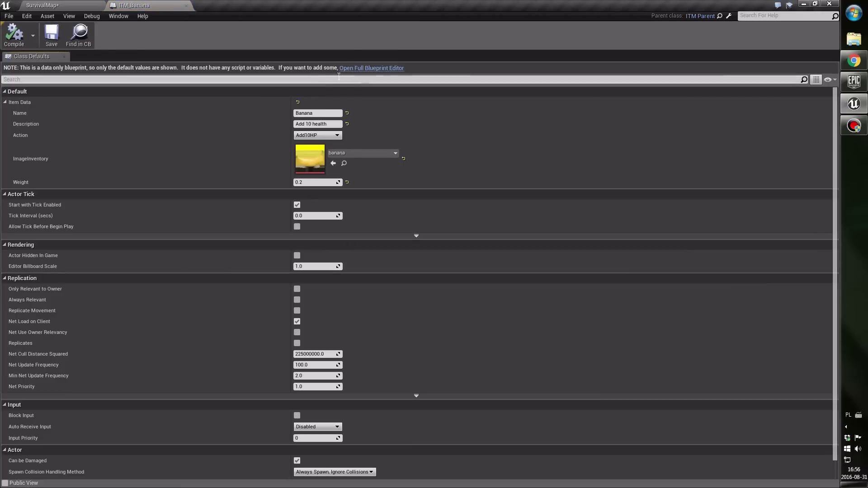
# - Open ITM_Banana in the full Blueprint Editor viewport and select its Model component
pyautogui.click(369, 69)
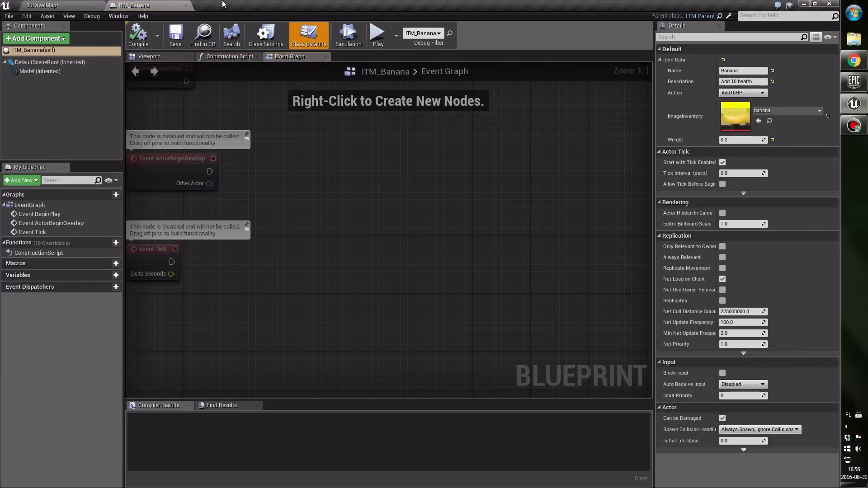
pyautogui.click(157, 57)
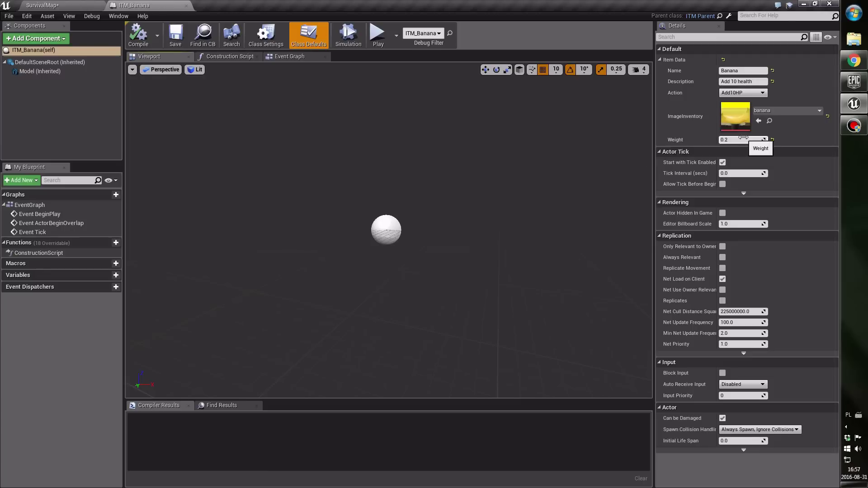
pyautogui.click(68, 73)
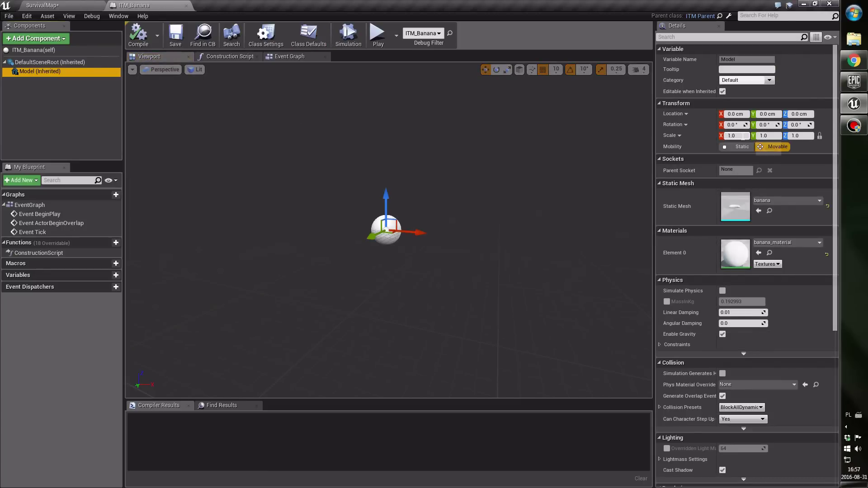
# - Scale the banana Model uniformly to 3.0 and save the blueprint
pyautogui.click(736, 135)
pyautogui.click(764, 136)
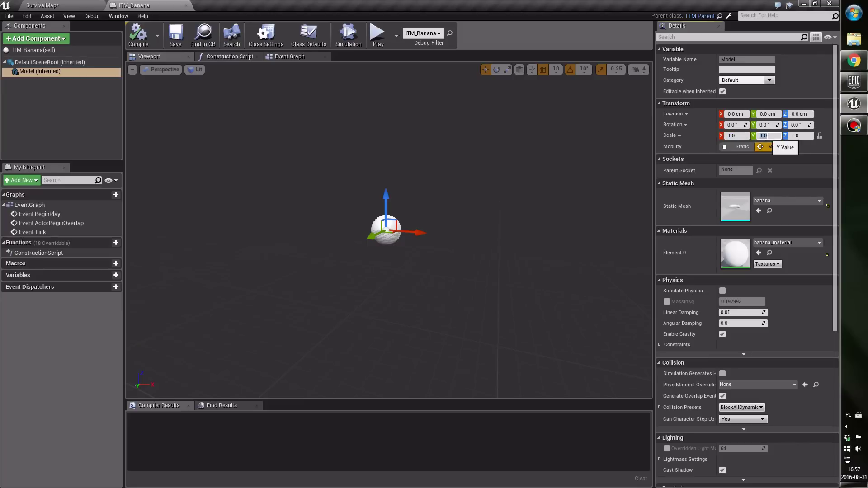
pyautogui.write('2')
pyautogui.press('Return')
pyautogui.moveTo(407, 271); pyautogui.dragTo(407, 271, button='right')
pyautogui.click(761, 135)
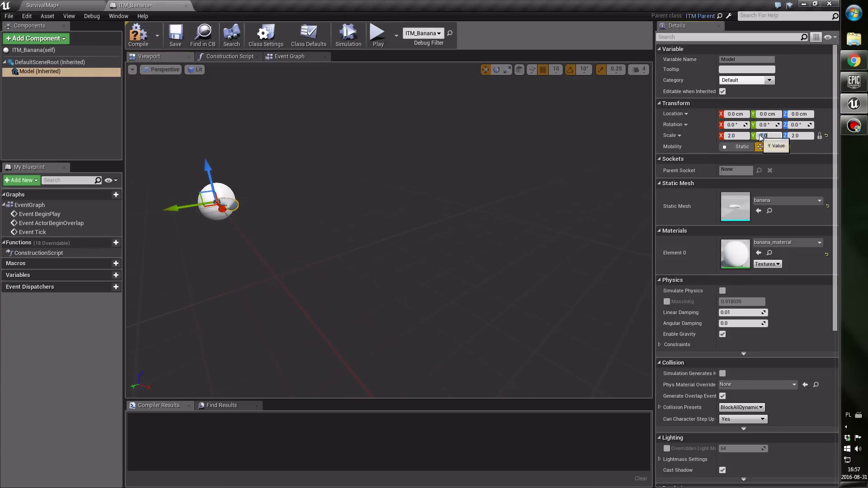
pyautogui.press('Return')
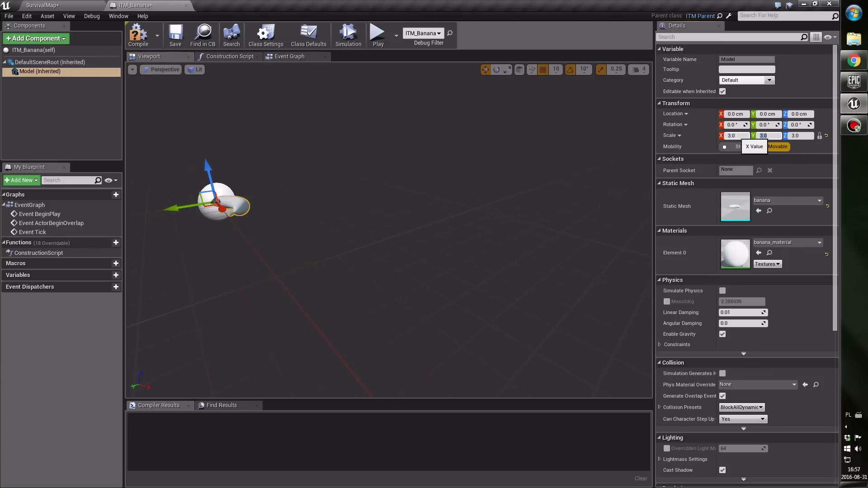
pyautogui.press('f')
pyautogui.click(140, 36)
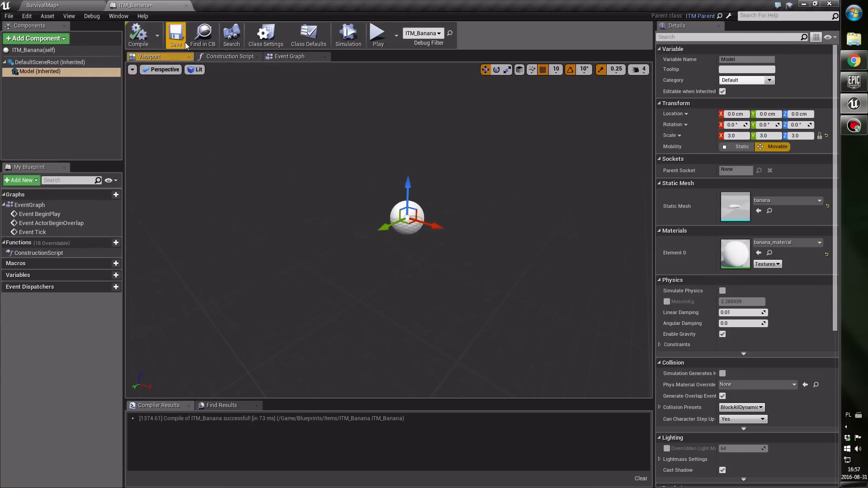
# - Compile and save ITM_Banana, then close its blueprint editor
pyautogui.click(41, 5)
pyautogui.scroll(-2, 405, 192)
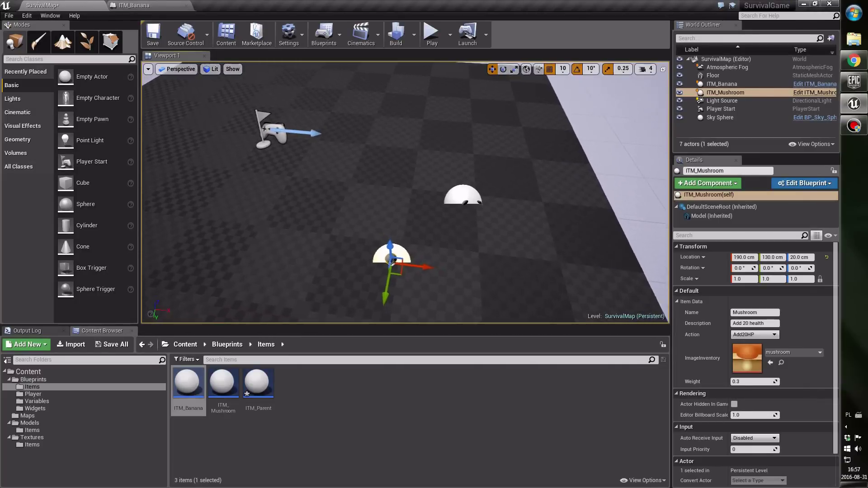
pyautogui.scroll(-2, 405, 192)
pyautogui.scroll(-2, 405, 193)
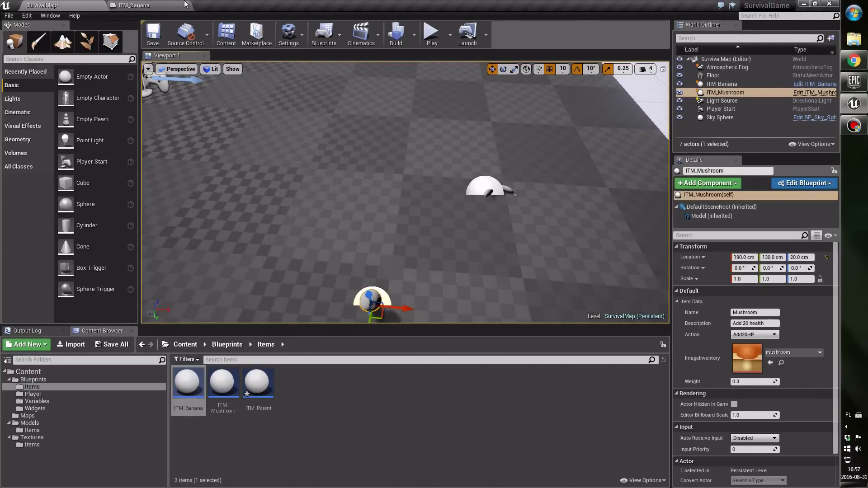
pyautogui.click(149, 5)
pyautogui.click(186, 5)
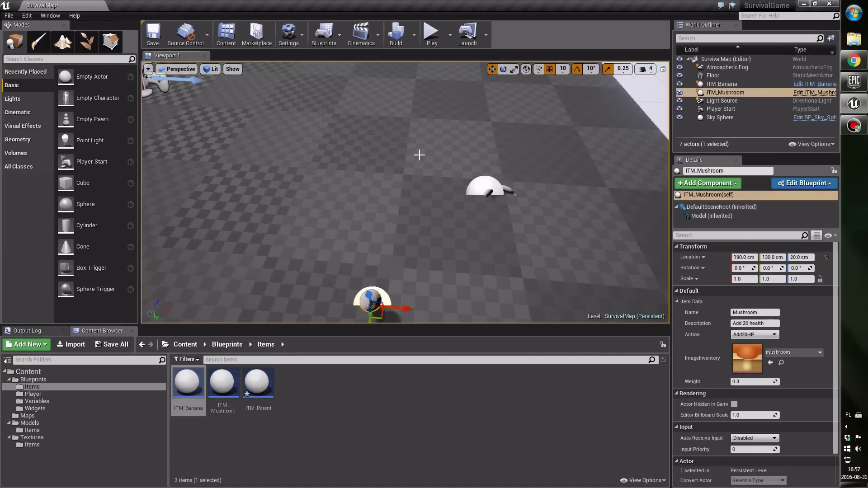
# - Open banana_material and mushroom_material from the Models Items folder
pyautogui.click(405, 371)
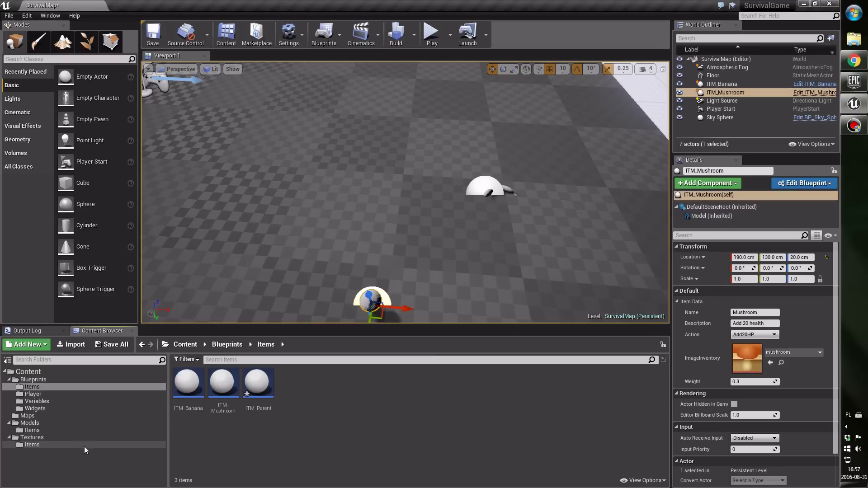
pyautogui.click(34, 431)
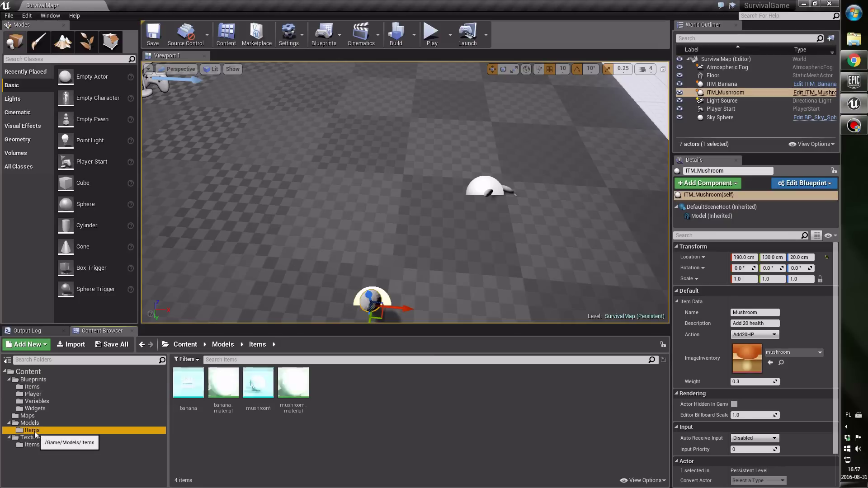
pyautogui.doubleClick(226, 411)
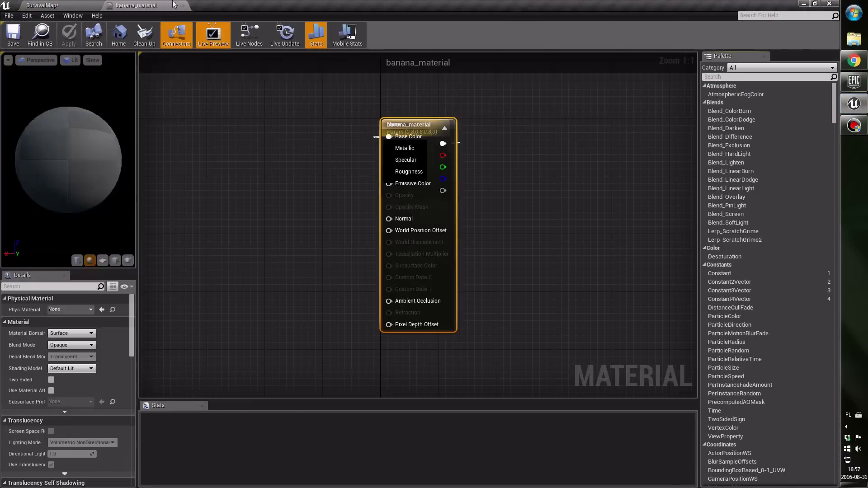
pyautogui.click(41, 5)
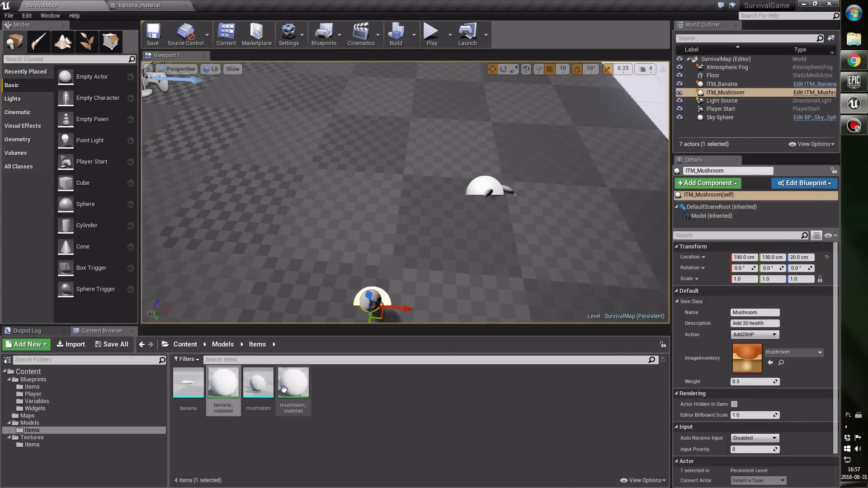
pyautogui.doubleClick(307, 381)
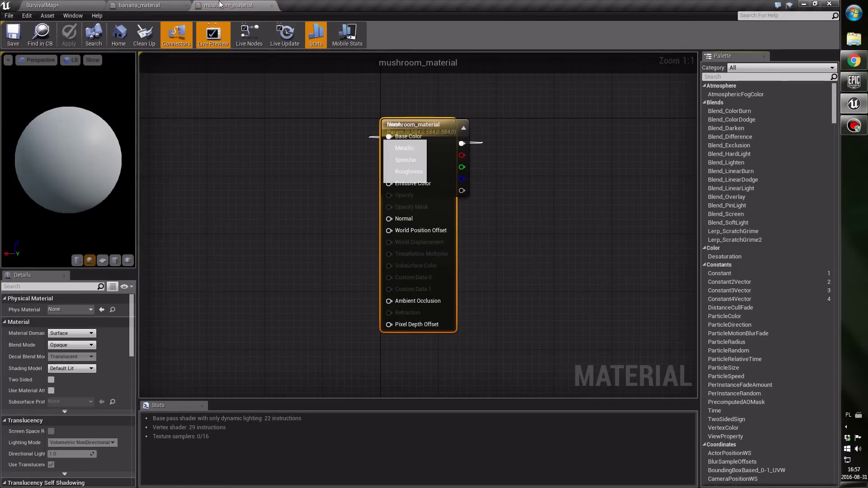
# - Set banana_material's vector parameter default to yellow (0.865, 0.739, 0.143) and apply it
pyautogui.click(196, 6)
pyautogui.moveTo(395, 121); pyautogui.dragTo(490, 121)
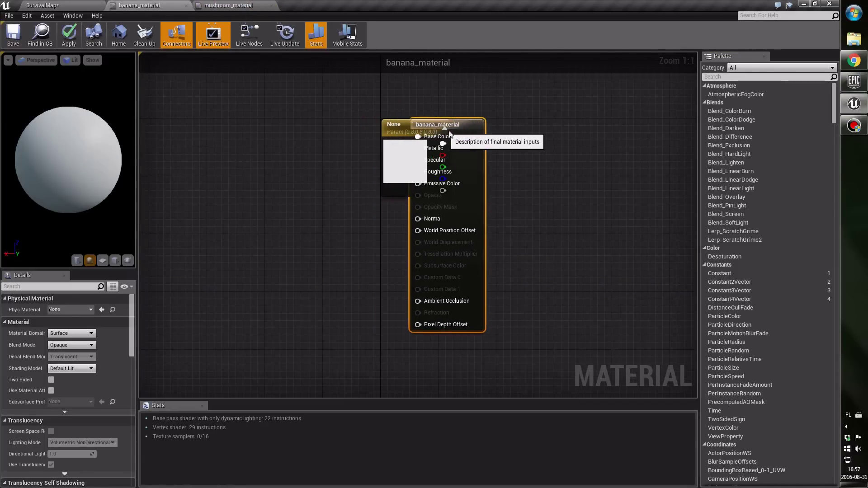
pyautogui.click(421, 143)
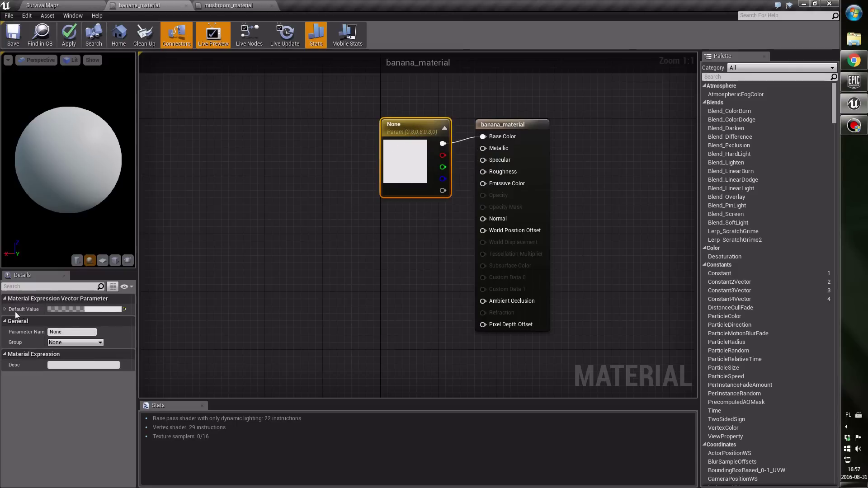
pyautogui.click(94, 310)
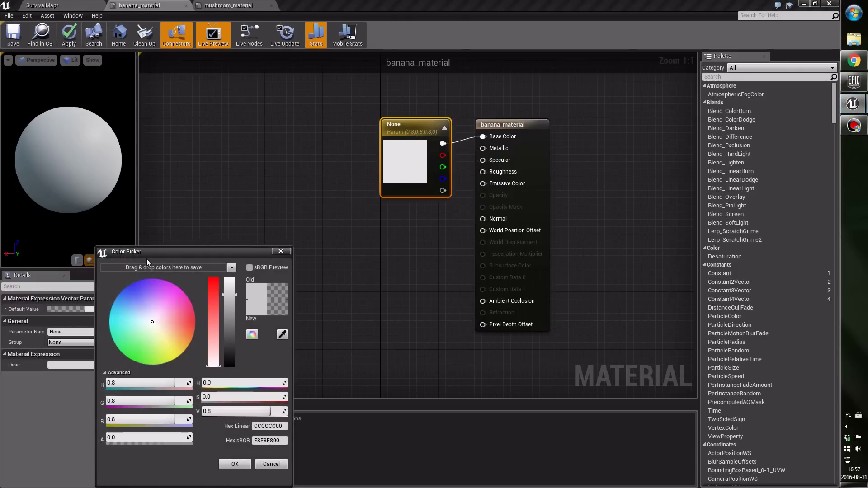
pyautogui.moveTo(192, 218); pyautogui.dragTo(196, 259)
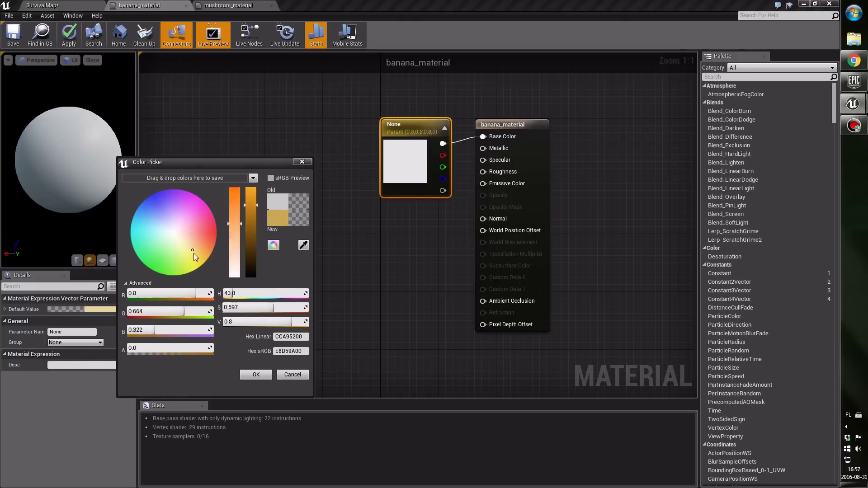
pyautogui.moveTo(252, 214); pyautogui.dragTo(252, 208)
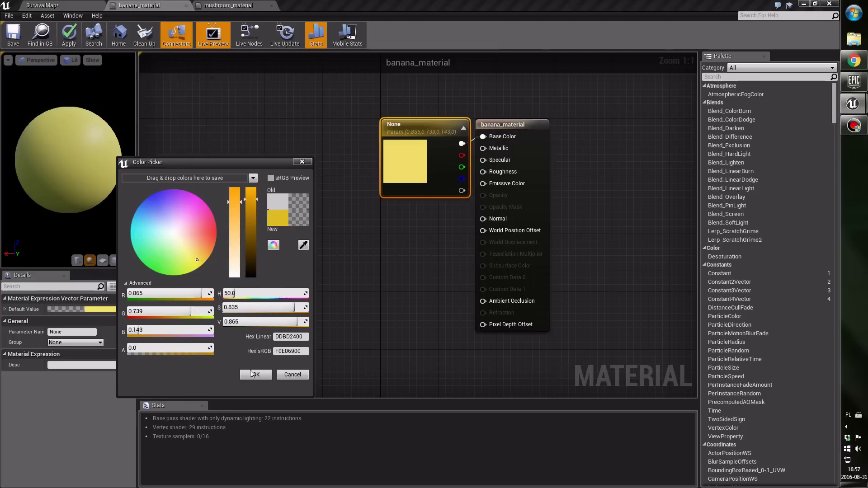
pyautogui.click(254, 375)
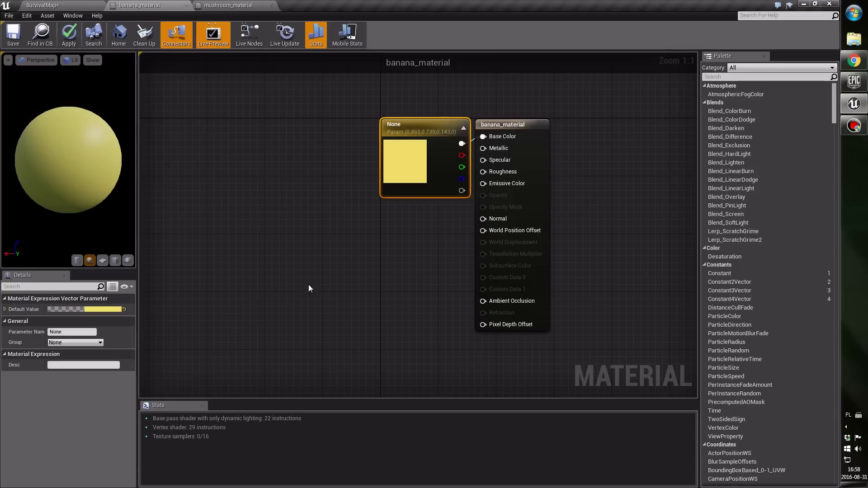
pyautogui.click(308, 284)
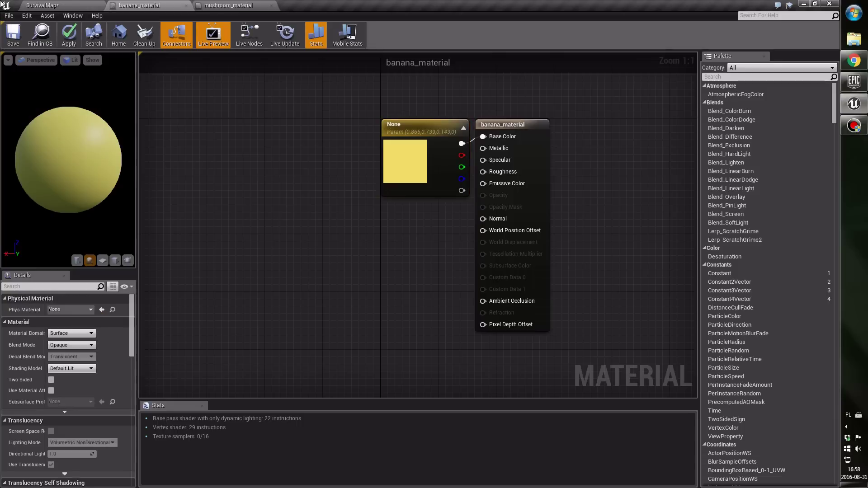
pyautogui.click(70, 44)
# - Save and close banana_material, switching over to mushroom_material
pyautogui.click(13, 44)
pyautogui.click(187, 6)
pyautogui.click(113, 5)
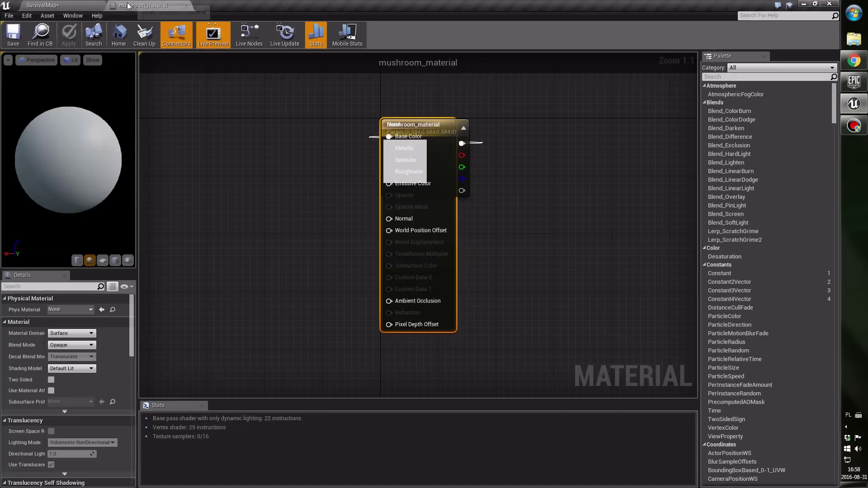
# - Set mushroom_material's vector parameter to orange (0.715, 0.355, 0.0521) and apply it
pyautogui.moveTo(554, 144); pyautogui.dragTo(575, 144)
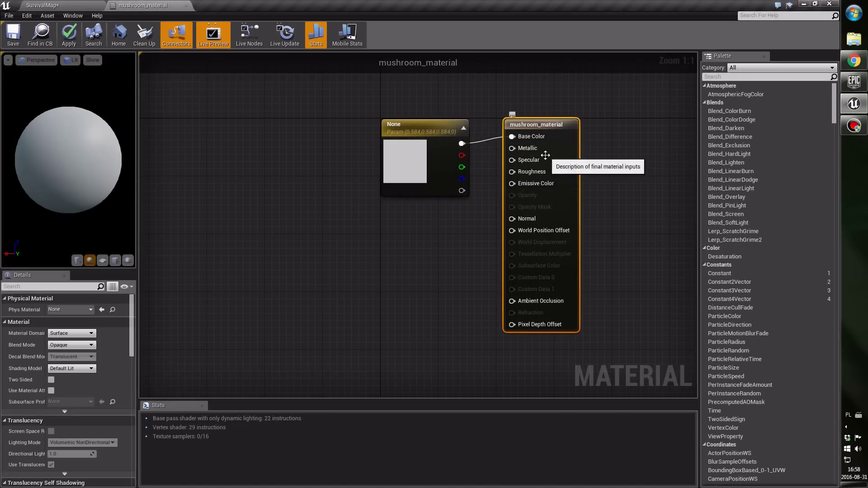
pyautogui.click(477, 154)
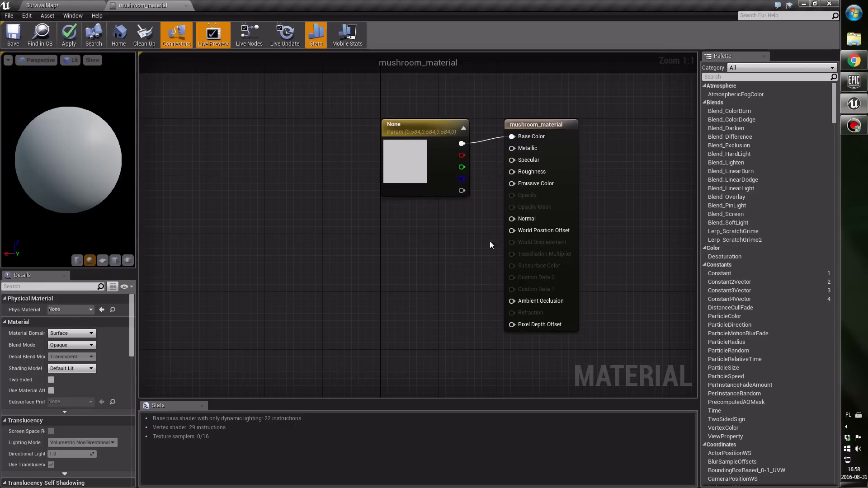
pyautogui.click(407, 147)
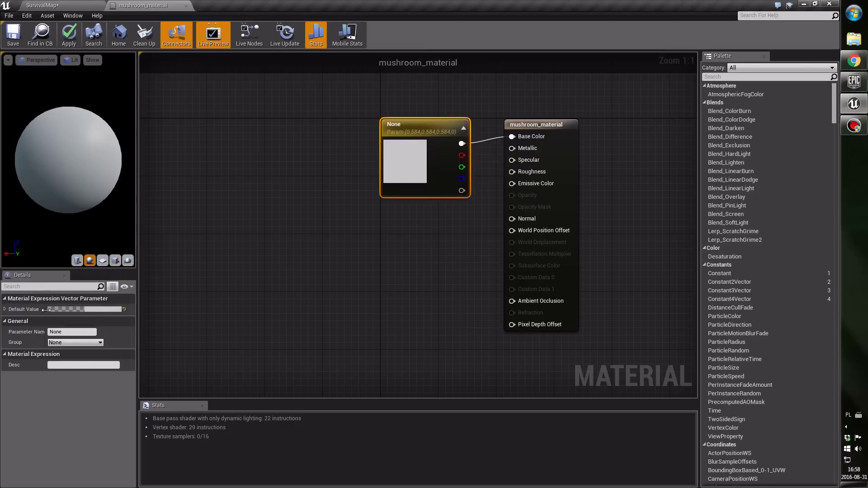
pyautogui.click(97, 309)
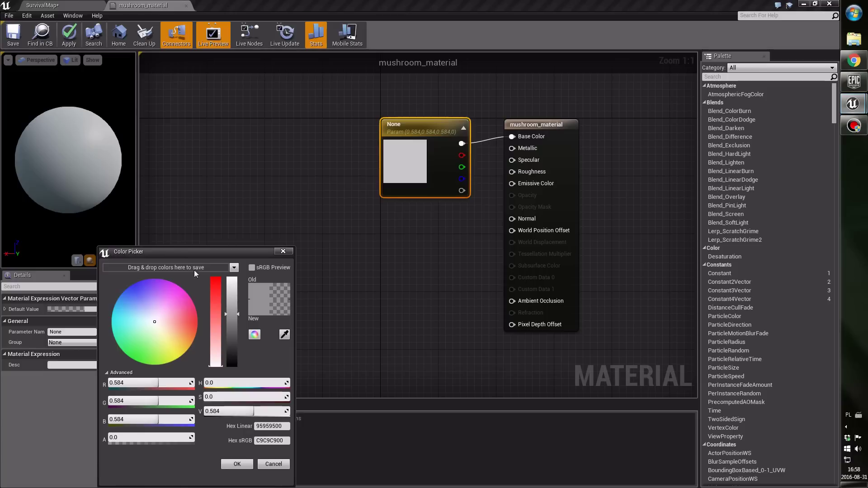
pyautogui.moveTo(194, 259); pyautogui.dragTo(194, 164)
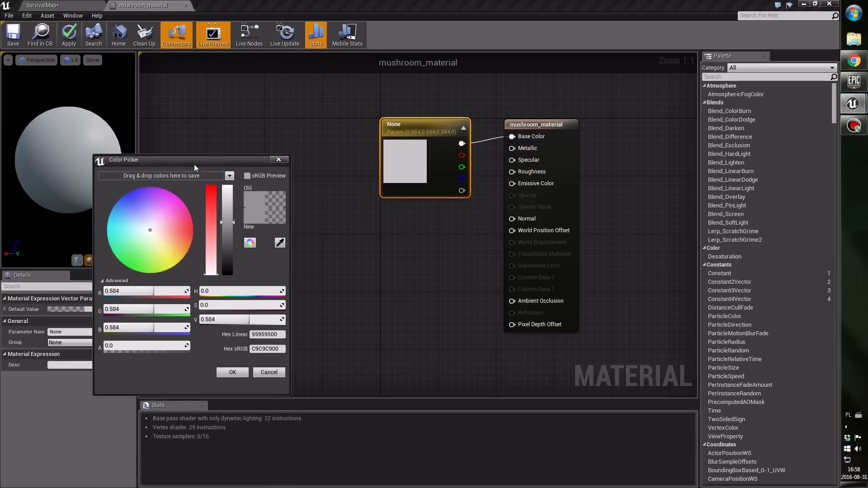
pyautogui.click(168, 237)
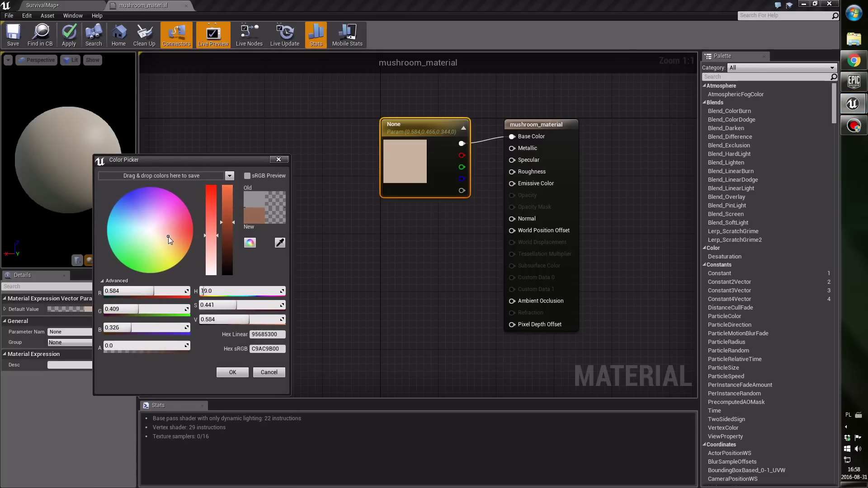
pyautogui.moveTo(168, 237); pyautogui.dragTo(185, 247)
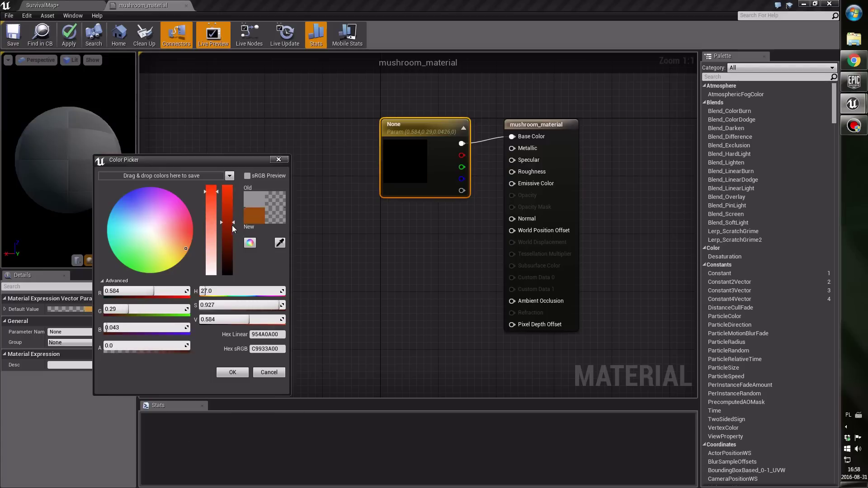
pyautogui.moveTo(231, 223); pyautogui.dragTo(230, 211)
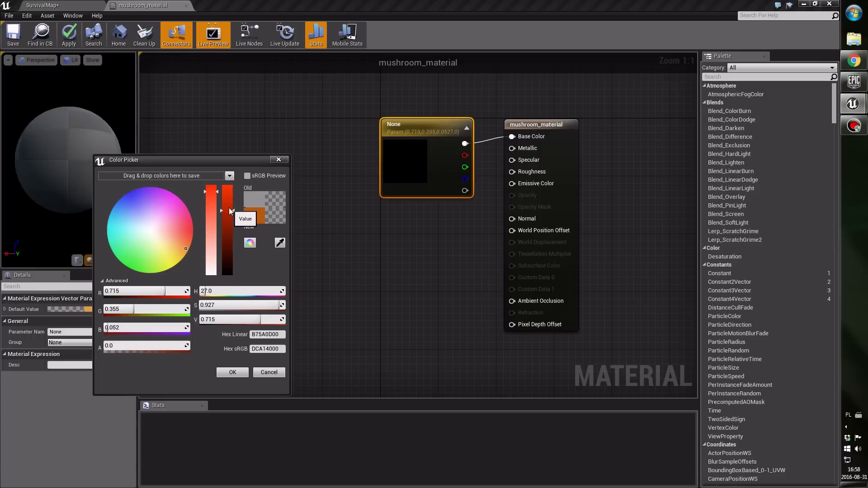
pyautogui.click(246, 375)
pyautogui.click(220, 201)
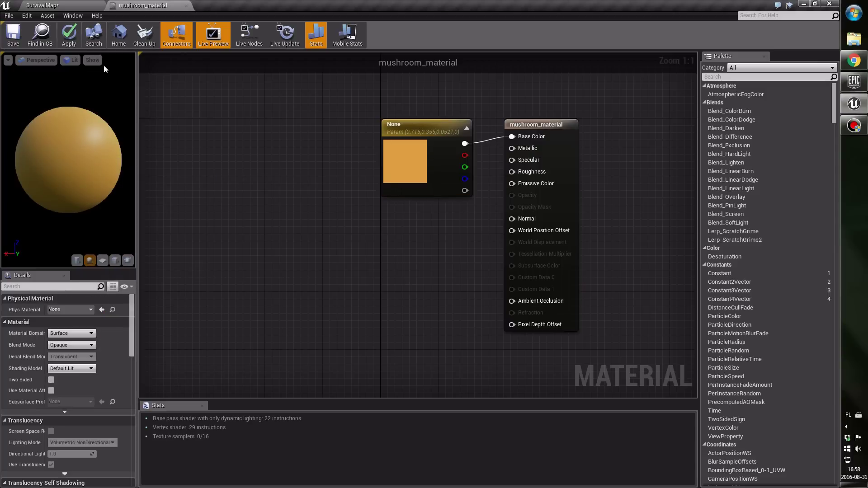
pyautogui.click(68, 40)
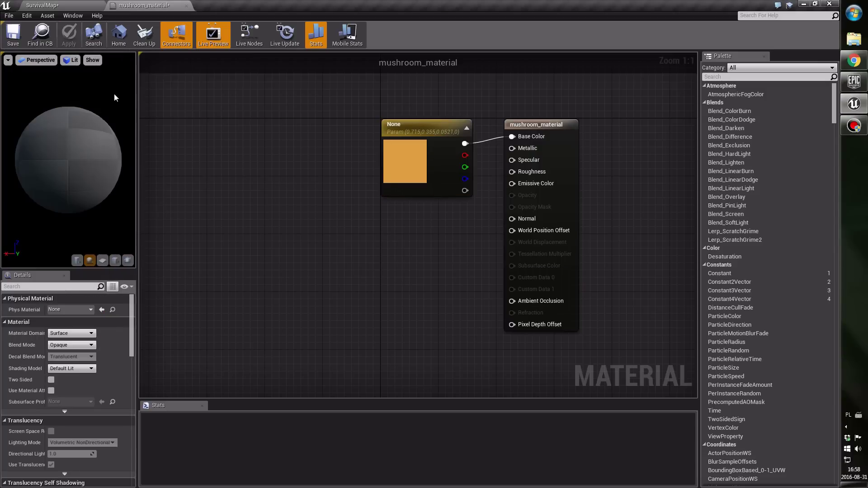
pyautogui.click(55, 5)
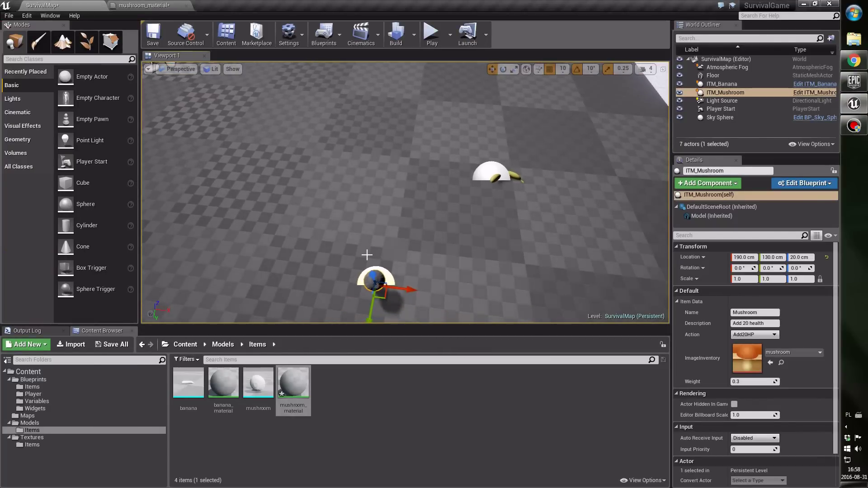
# - Reopen the mushroom parameter's colour picker and rework its hue and saturation
pyautogui.click(172, 5)
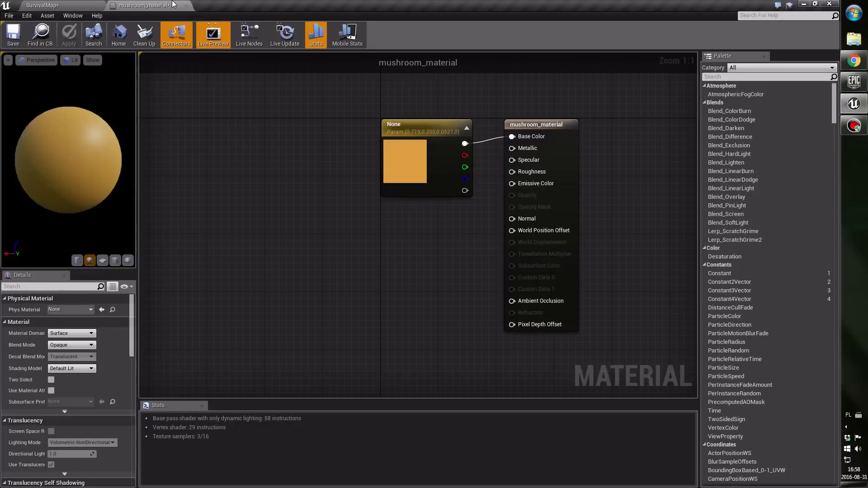
pyautogui.click(417, 156)
pyautogui.click(114, 308)
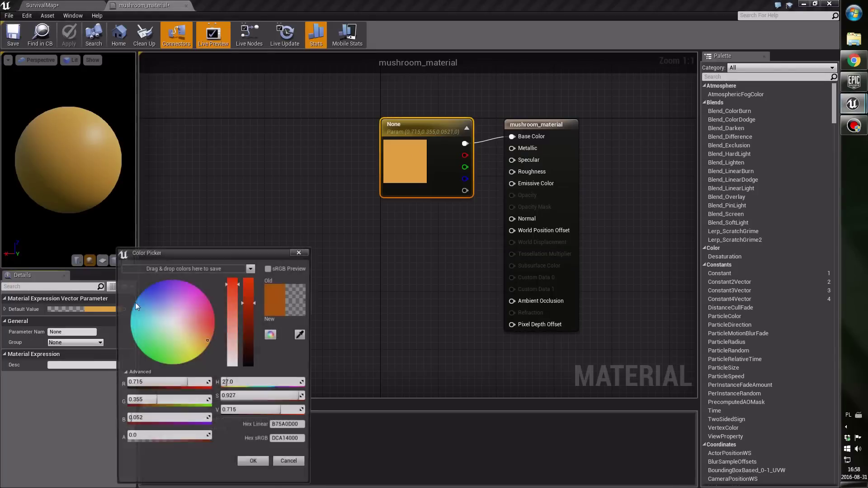
pyautogui.moveTo(203, 342); pyautogui.dragTo(188, 330)
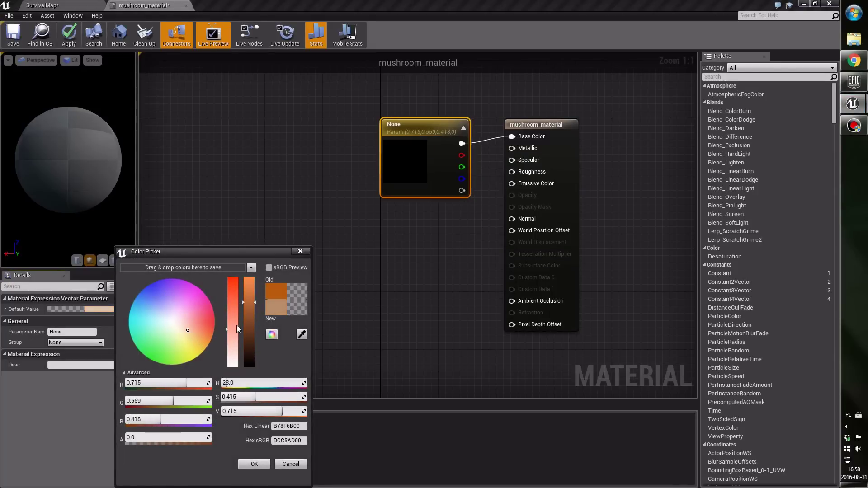
pyautogui.moveTo(249, 324); pyautogui.dragTo(249, 336)
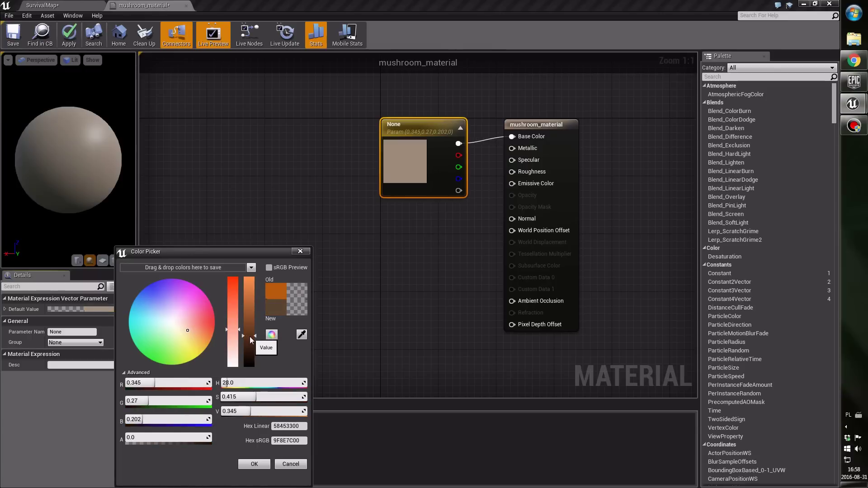
pyautogui.click(192, 328)
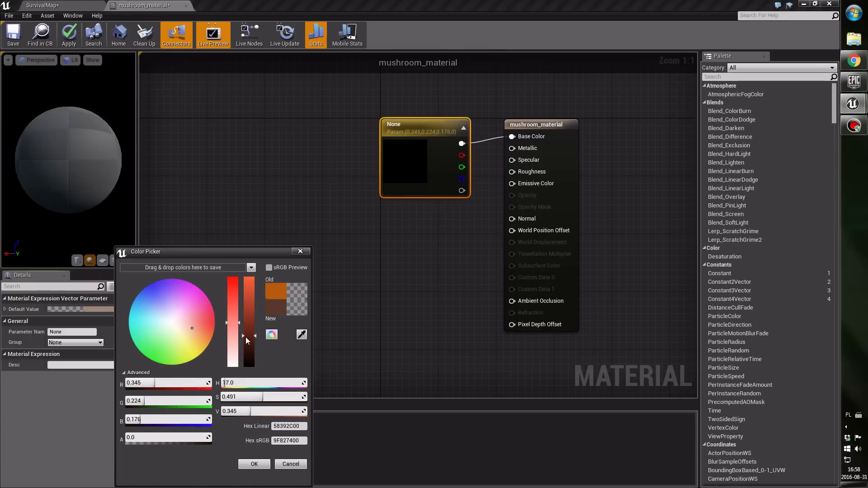
pyautogui.moveTo(223, 251); pyautogui.dragTo(240, 209)
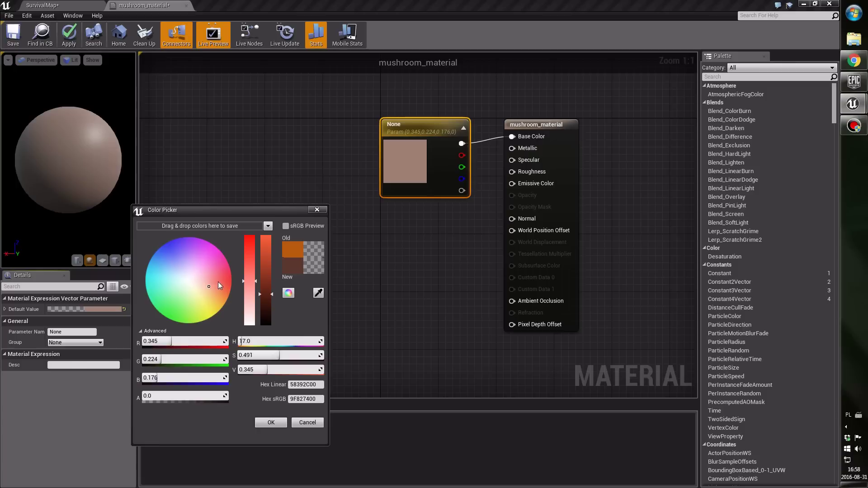
pyautogui.moveTo(213, 288); pyautogui.dragTo(266, 262)
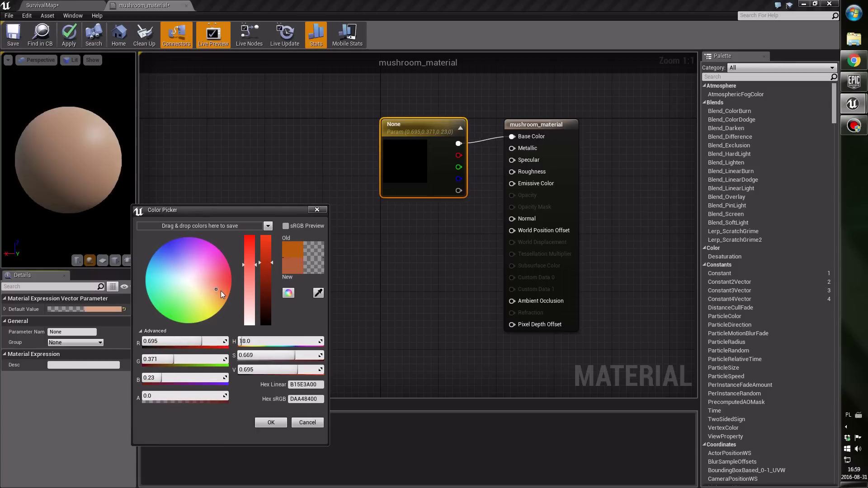
pyautogui.click(210, 293)
pyautogui.moveTo(209, 292); pyautogui.dragTo(211, 297)
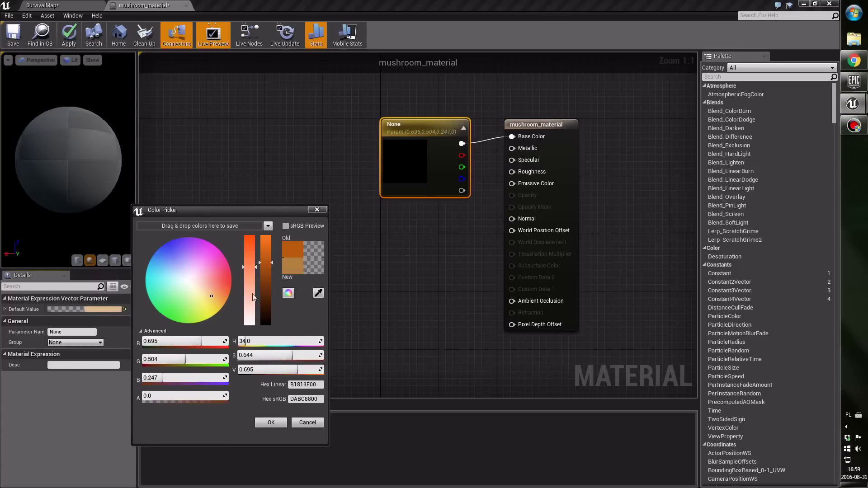
# - Darken it to brown (0.17, 0.123, 0.0605), apply, save, and close the material editor
pyautogui.moveTo(266, 274); pyautogui.dragTo(265, 252)
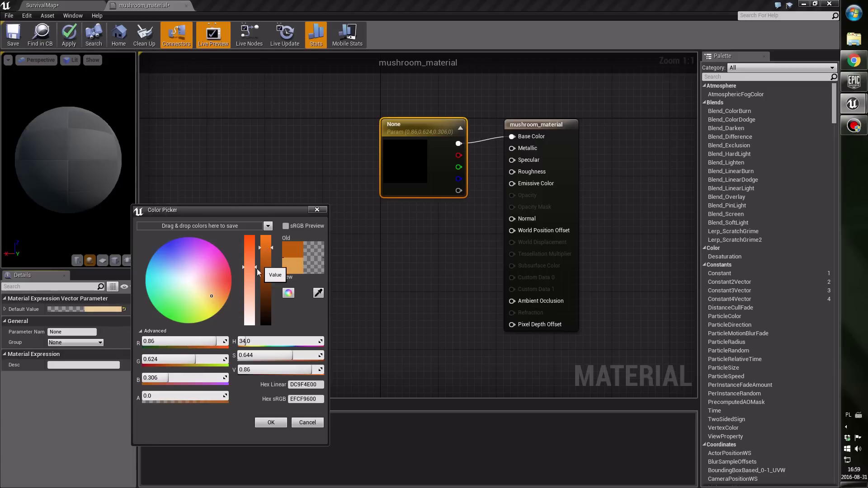
pyautogui.click(263, 294)
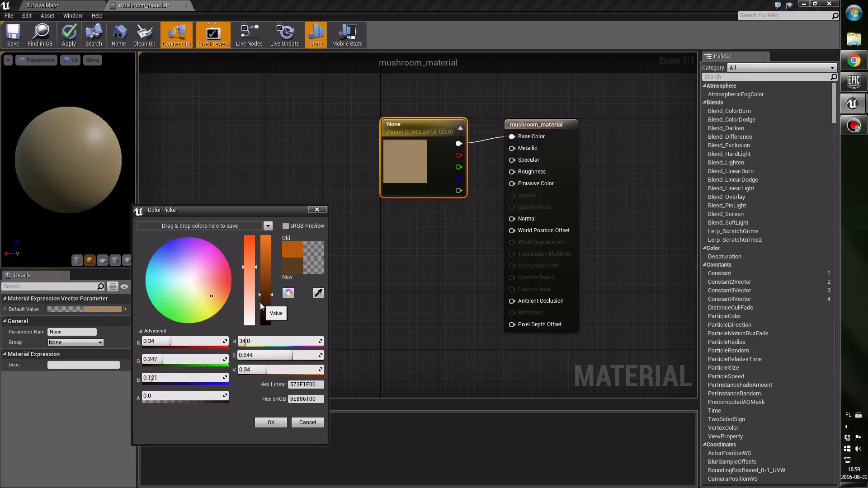
pyautogui.click(261, 303)
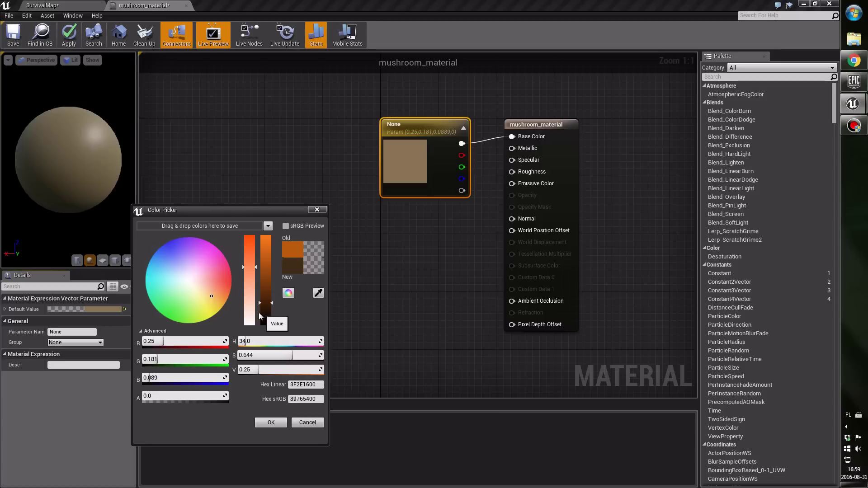
pyautogui.click(262, 310)
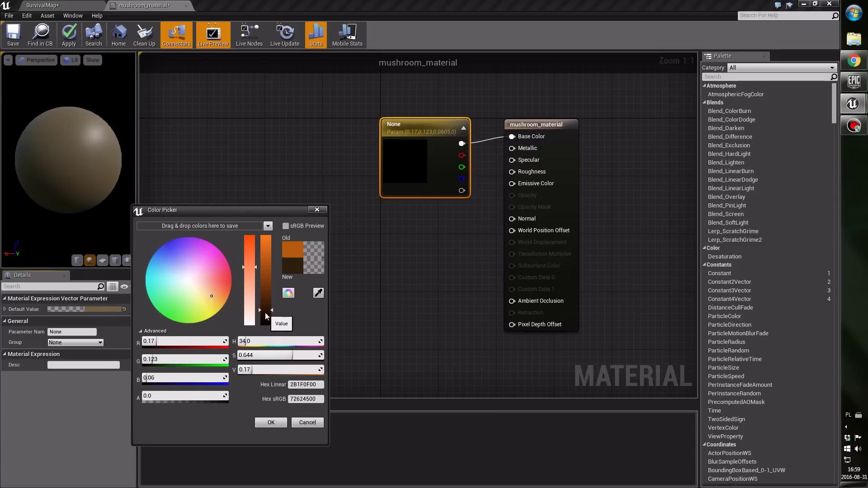
pyautogui.click(271, 422)
pyautogui.click(270, 196)
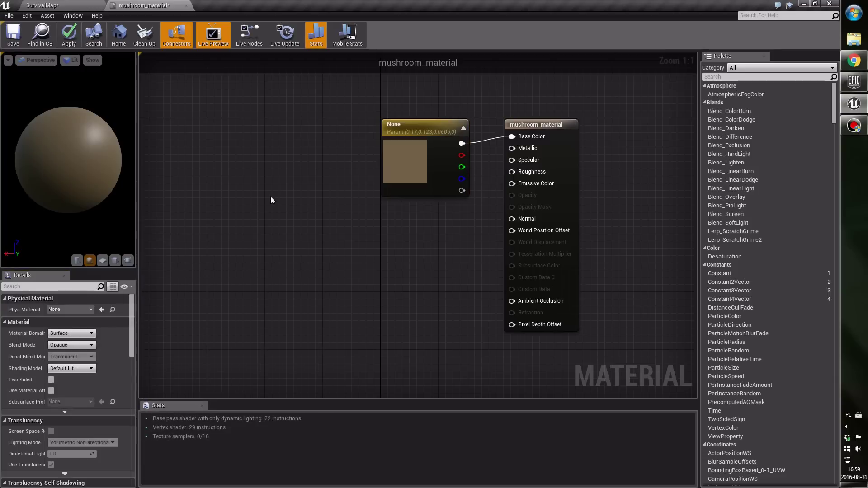
pyautogui.click(68, 34)
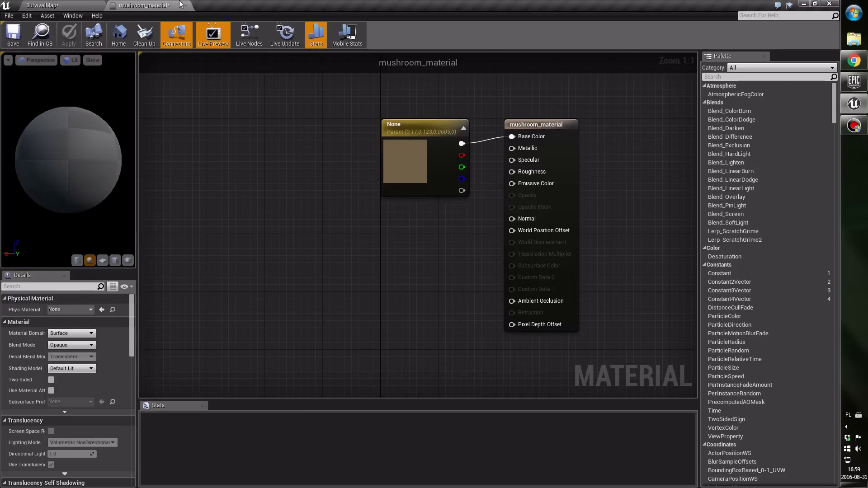
pyautogui.hotkey('ctrl', 's')
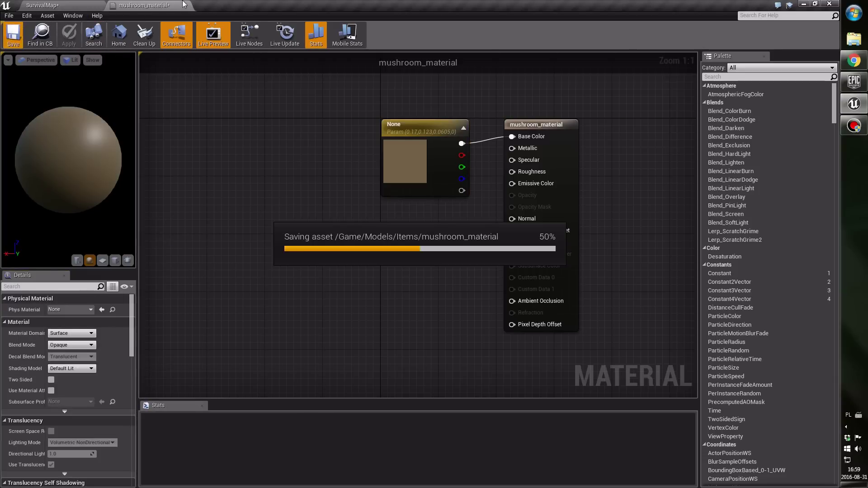
pyautogui.click(186, 7)
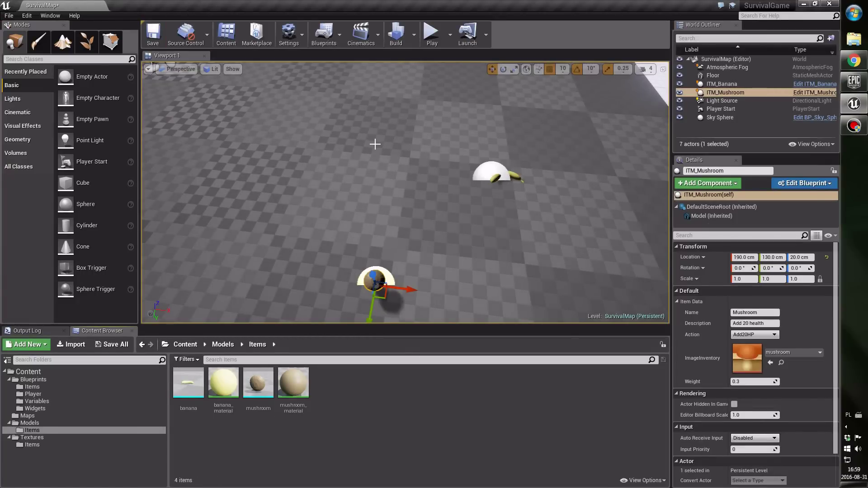
# - Select the placed ITM_Mushroom in the level and browse to the Blueprints > Player folder
pyautogui.moveTo(348, 272)
pyautogui.mouseDown(button='right')
pyautogui.moveTo(349, 290)
pyautogui.moveTo(407, 289)
pyautogui.moveTo(359, 229)
pyautogui.mouseUp(button='right')
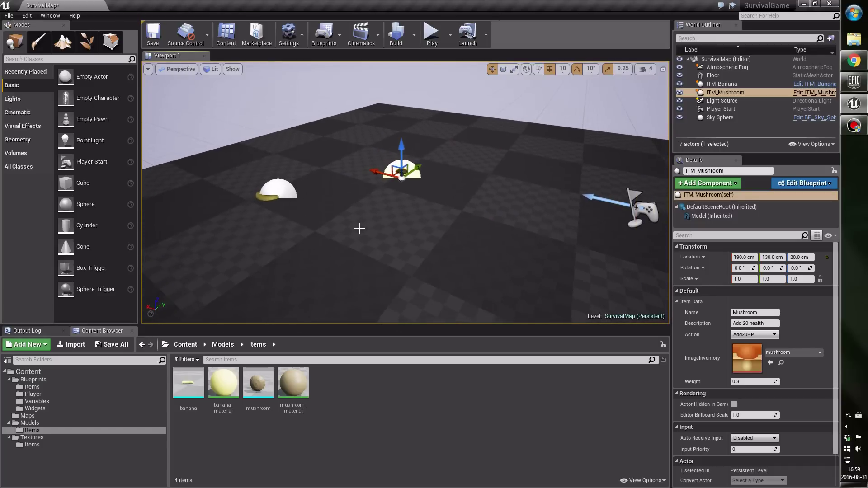
pyautogui.click(320, 136)
pyautogui.click(404, 171)
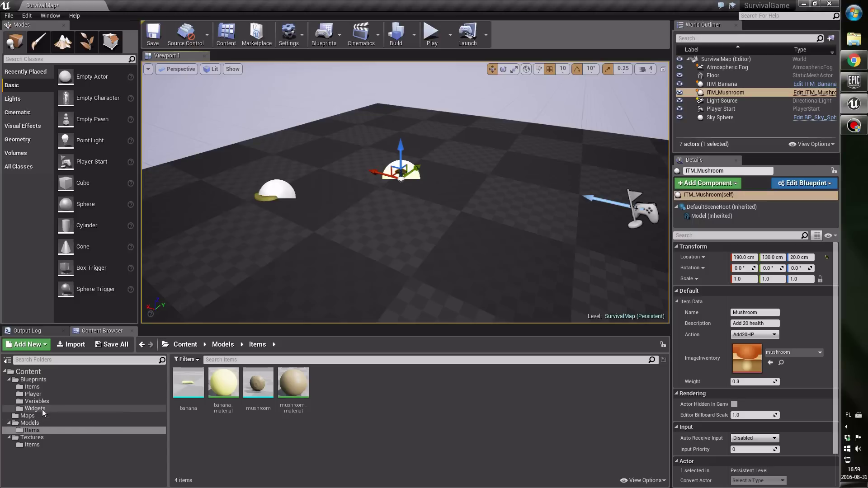
pyautogui.click(34, 395)
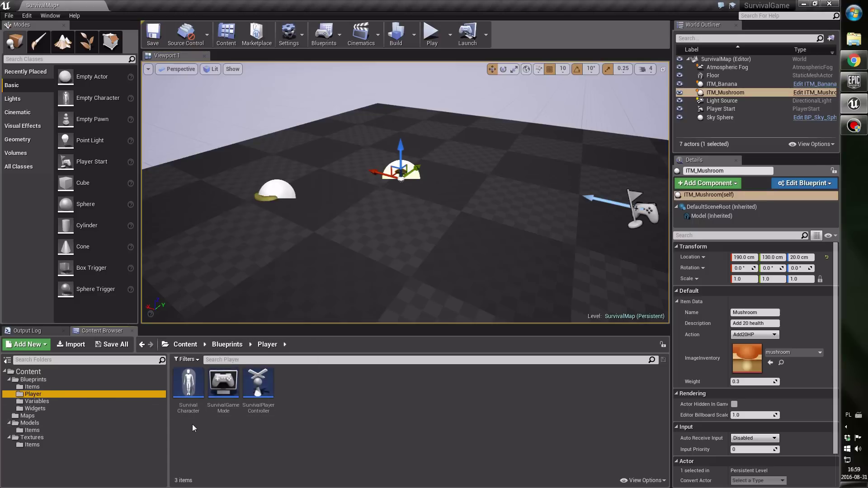
# - Open the SurvivalCharacter blueprint and dock it beside the level map
pyautogui.doubleClick(189, 389)
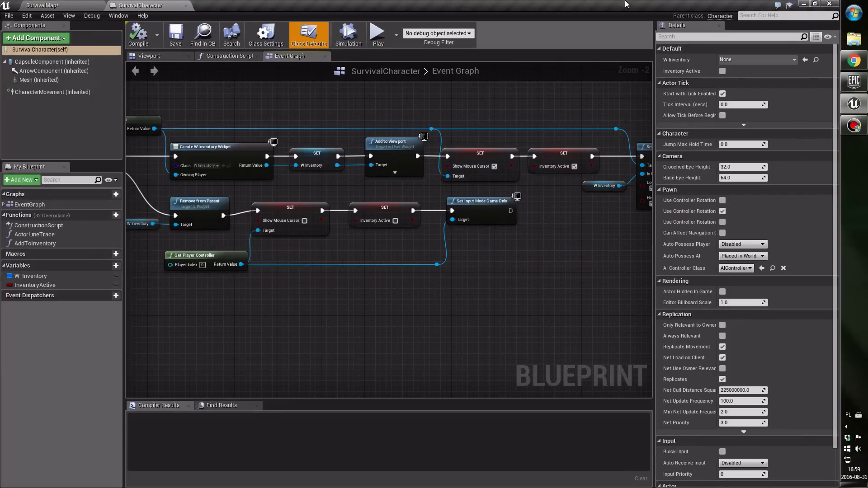
pyautogui.moveTo(371, 340); pyautogui.dragTo(378, 355, button='right')
pyautogui.scroll(-3, 378, 355)
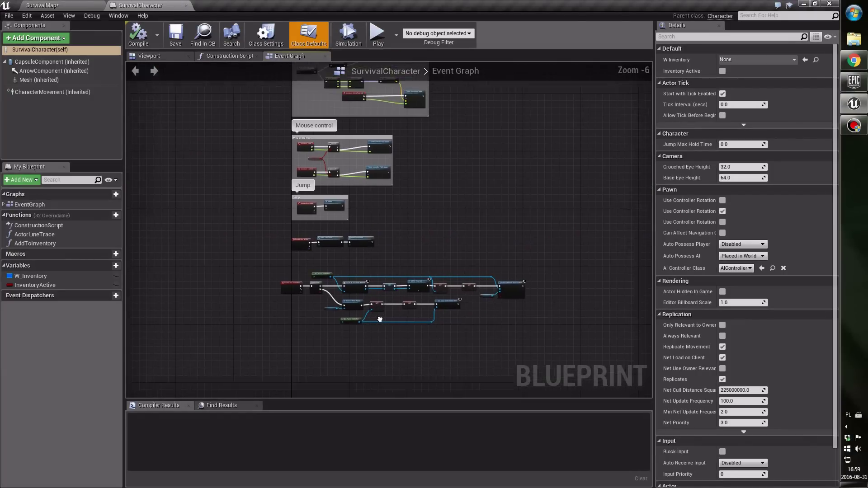
pyautogui.scroll(1, 387, 320)
pyautogui.scroll(-1, 357, 290)
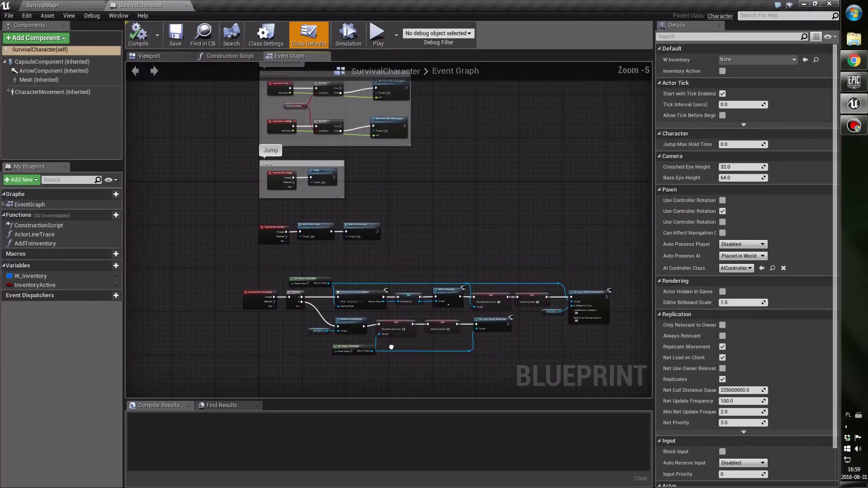
pyautogui.scroll(3, 294, 249)
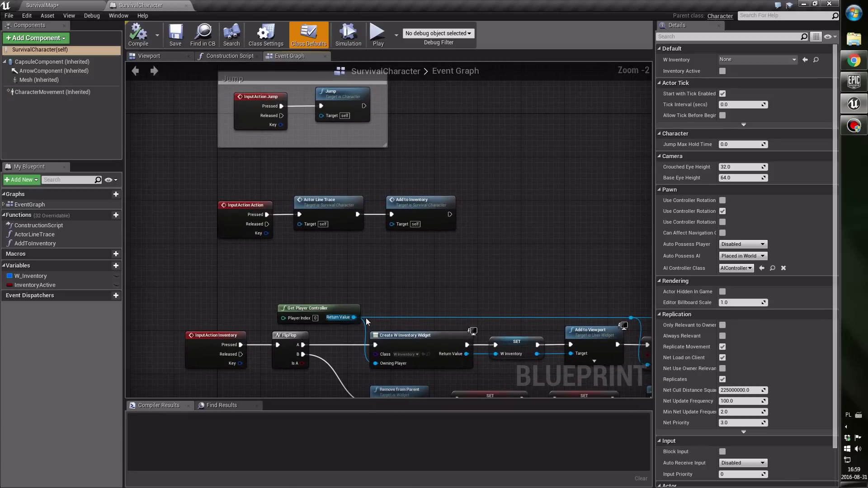
# - Wrap the InputAction Action event and its function nodes in an 'Action' comment
pyautogui.moveTo(452, 261); pyautogui.dragTo(202, 175)
pyautogui.scroll(-3, 358, 287)
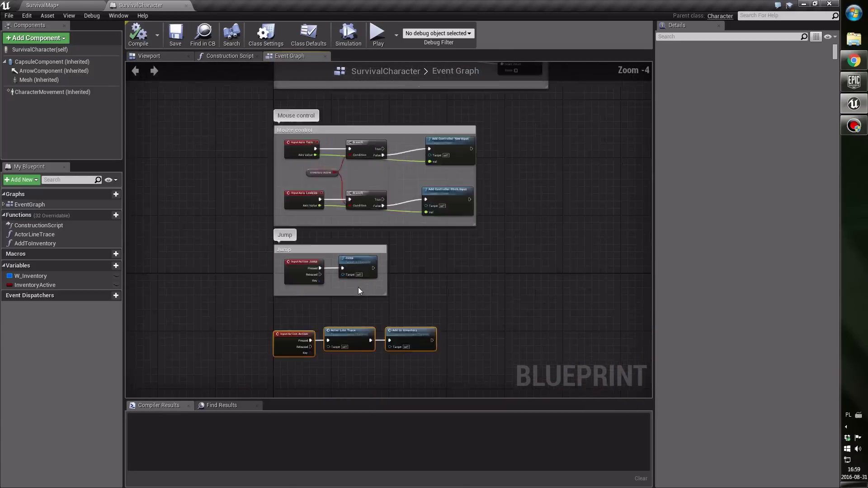
pyautogui.moveTo(364, 313); pyautogui.dragTo(361, 86, button='right')
pyautogui.scroll(2, 354, 209)
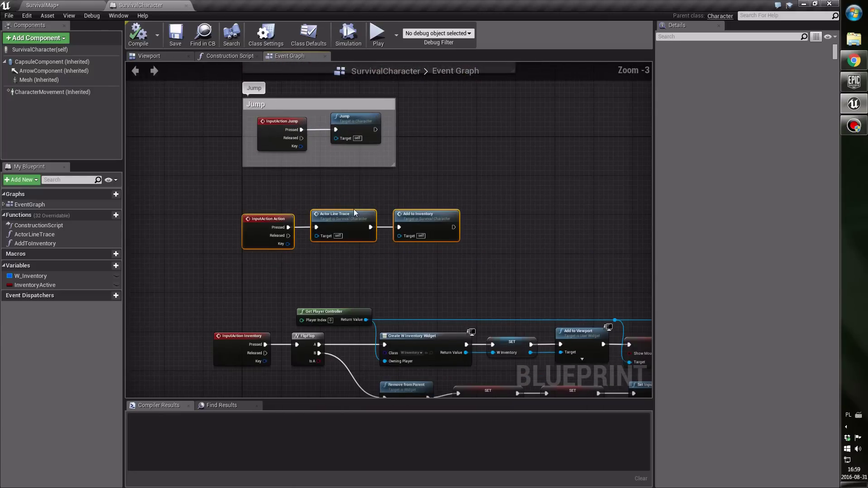
pyautogui.scroll(1, 364, 231)
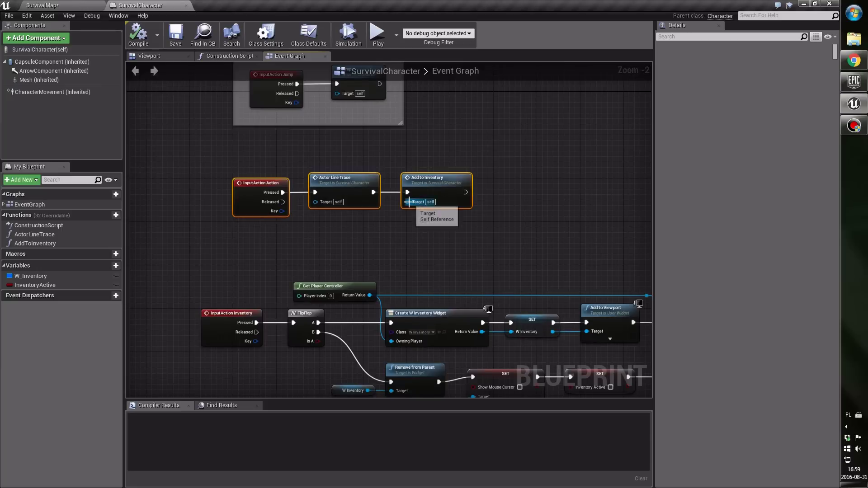
pyautogui.press('c')
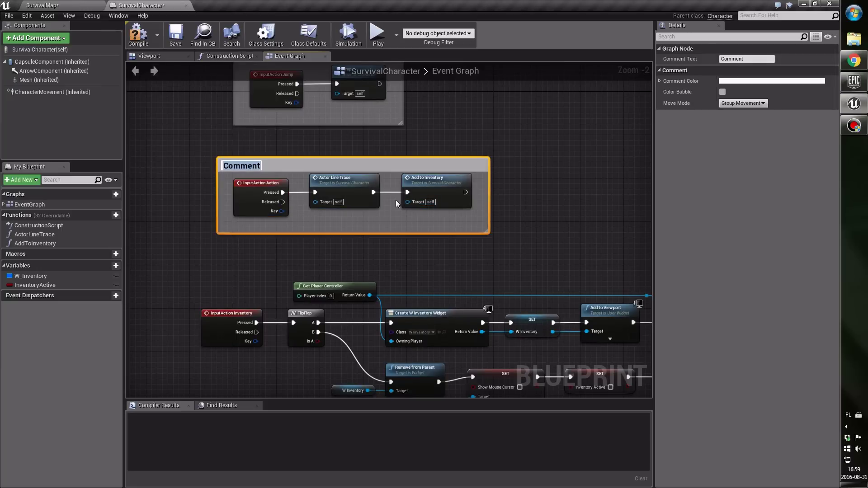
pyautogui.write('Action')
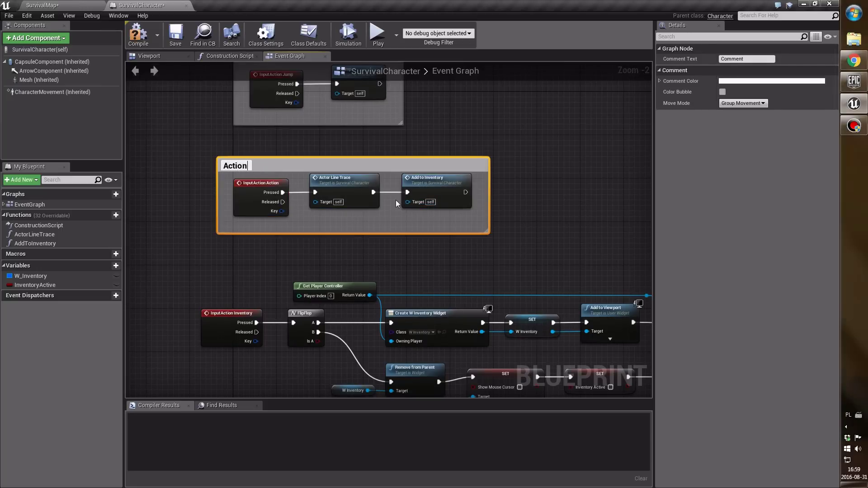
pyautogui.press('Return')
pyautogui.moveTo(275, 168); pyautogui.dragTo(290, 169)
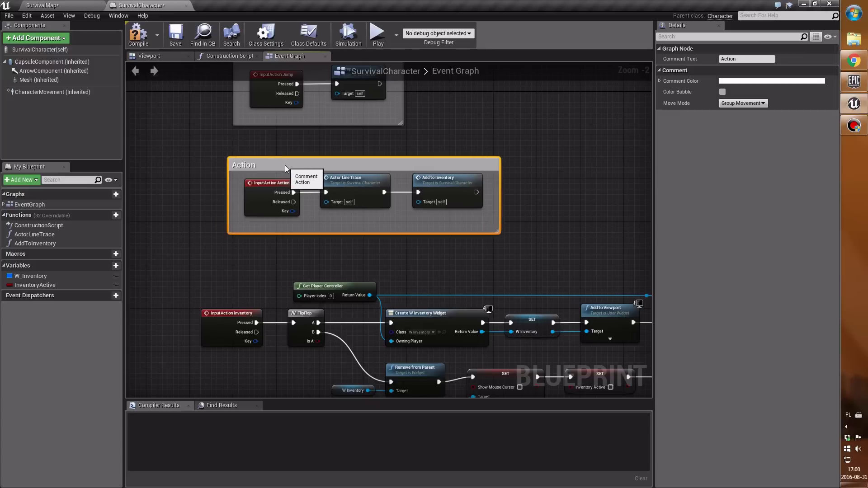
pyautogui.click(292, 250)
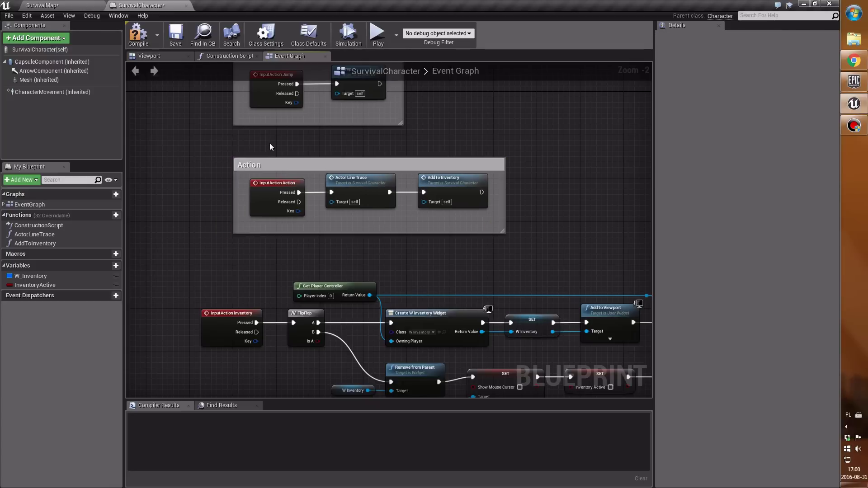
pyautogui.click(280, 165)
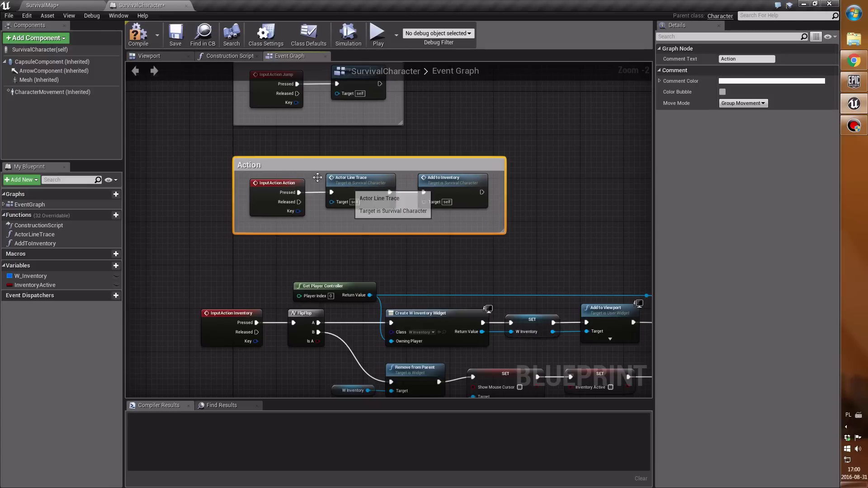
# - Wrap the inventory toggle nodes in an 'Inventory On/Off' comment and shift it right
pyautogui.scroll(-2, 306, 256)
pyautogui.moveTo(306, 256); pyautogui.dragTo(315, 270)
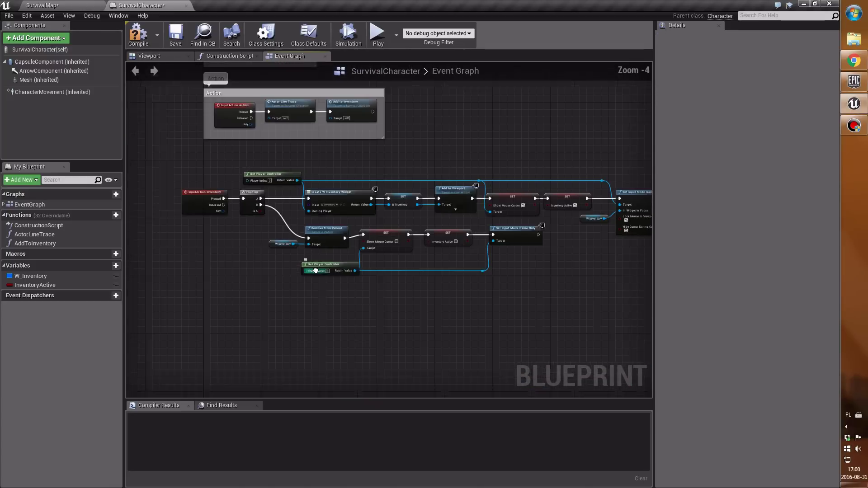
pyautogui.scroll(-1, 362, 276)
pyautogui.moveTo(546, 292); pyautogui.dragTo(185, 184)
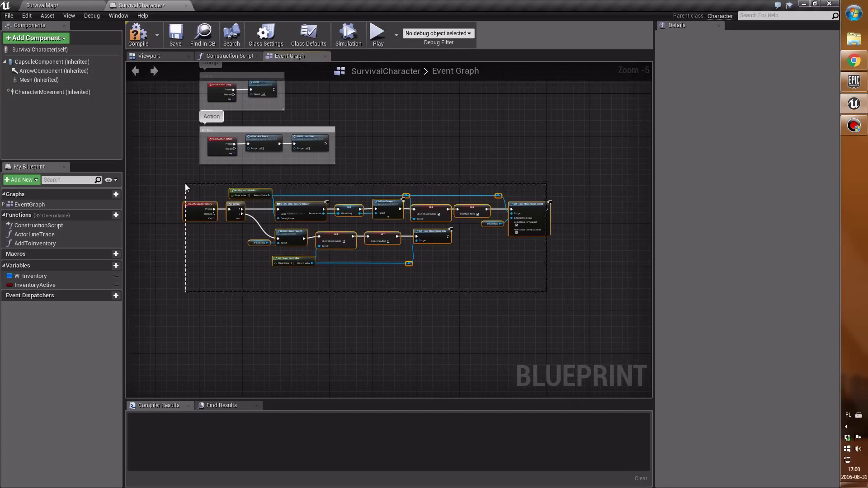
pyautogui.press('c')
pyautogui.write('Inventory On/Off')
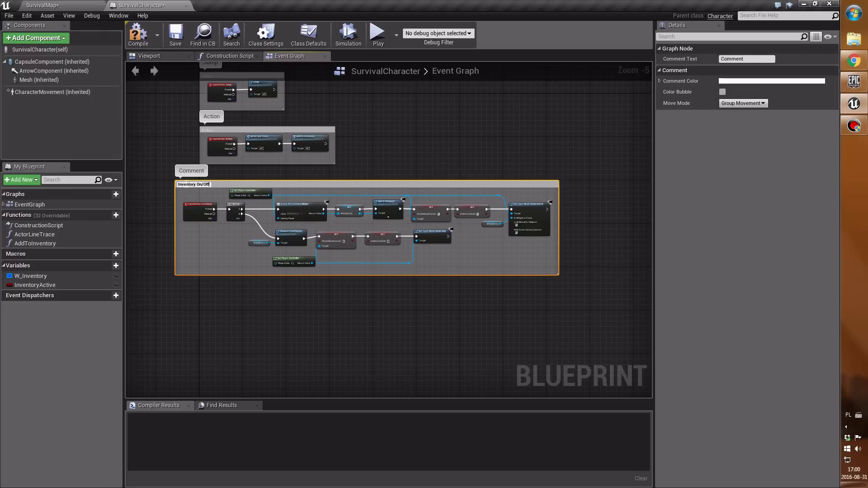
pyautogui.press('Return')
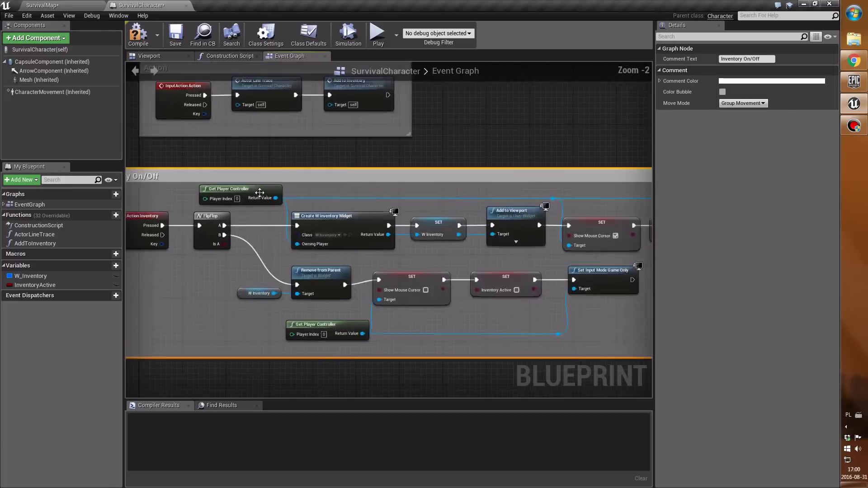
pyautogui.scroll(3, 190, 190)
pyautogui.moveTo(250, 170); pyautogui.dragTo(299, 175)
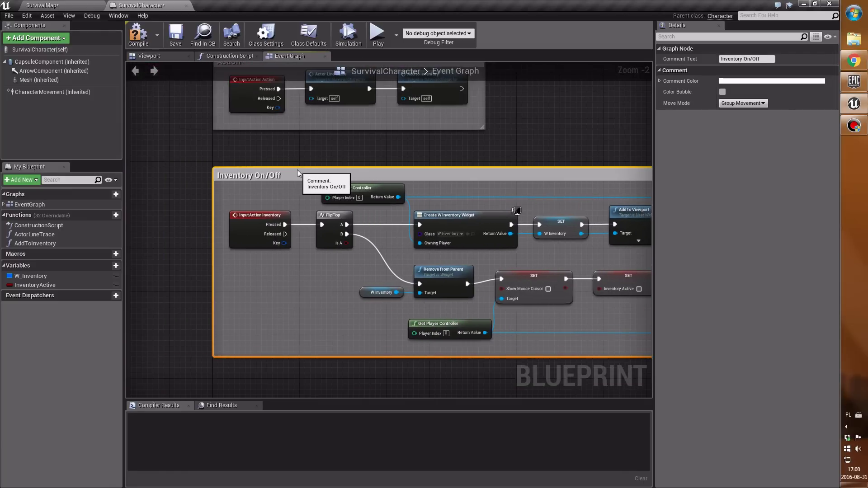
pyautogui.click(297, 168)
pyautogui.click(294, 173)
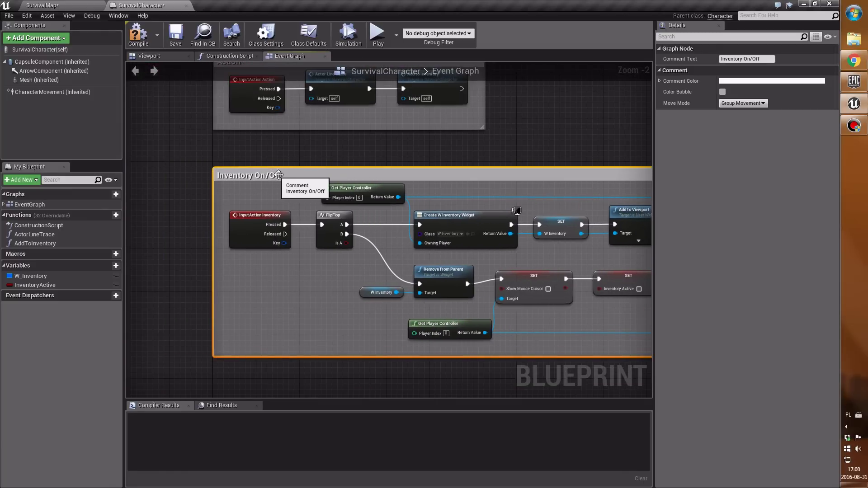
pyautogui.moveTo(487, 161)
pyautogui.mouseDown(button='right')
pyautogui.moveTo(430, 157)
pyautogui.moveTo(404, 178)
pyautogui.mouseUp(button='right')
pyautogui.scroll(-2, 431, 156)
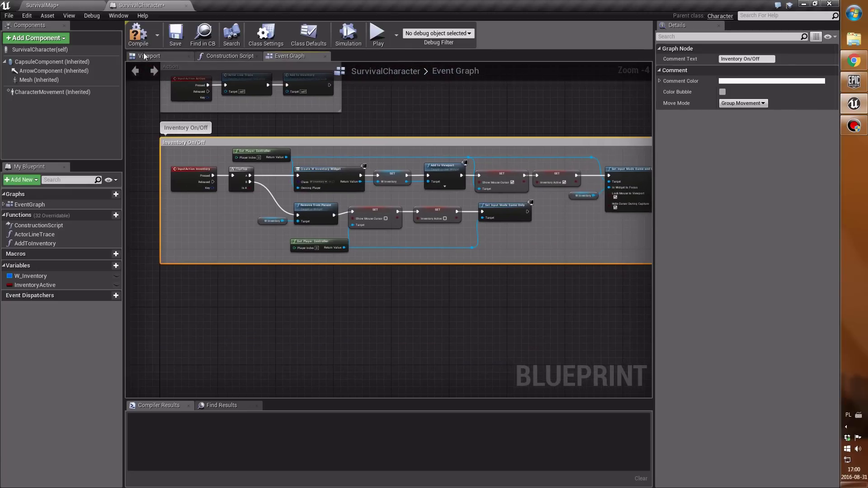
# - Compile and save SurvivalCharacter
pyautogui.click(138, 34)
pyautogui.click(175, 34)
pyautogui.click(177, 277)
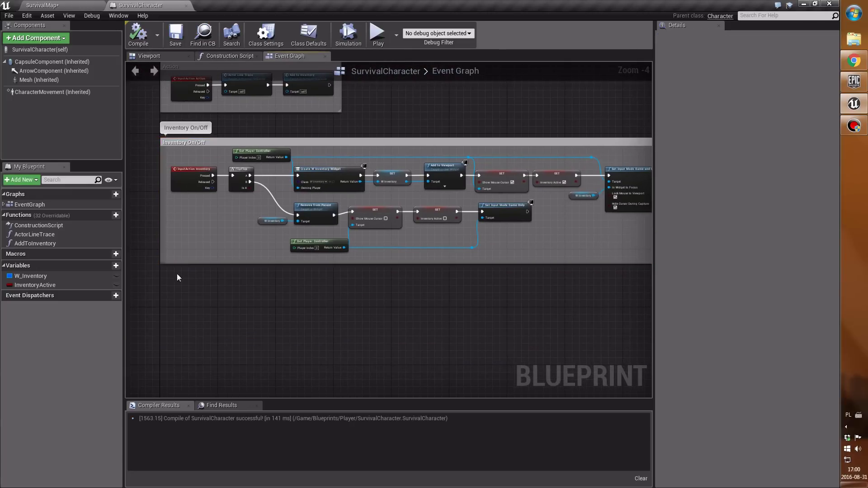
# - Set the W_Inventory variable's category to 'Widgets' and recompile SurvivalCharacter
pyautogui.click(44, 277)
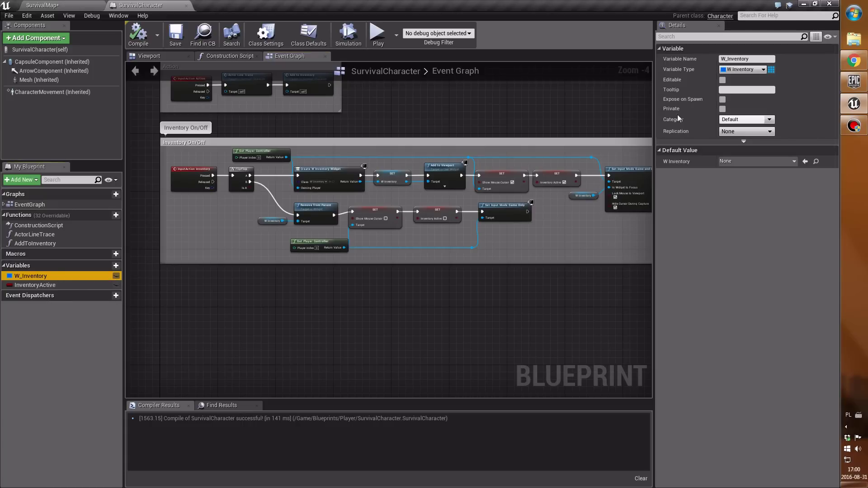
pyautogui.click(764, 120)
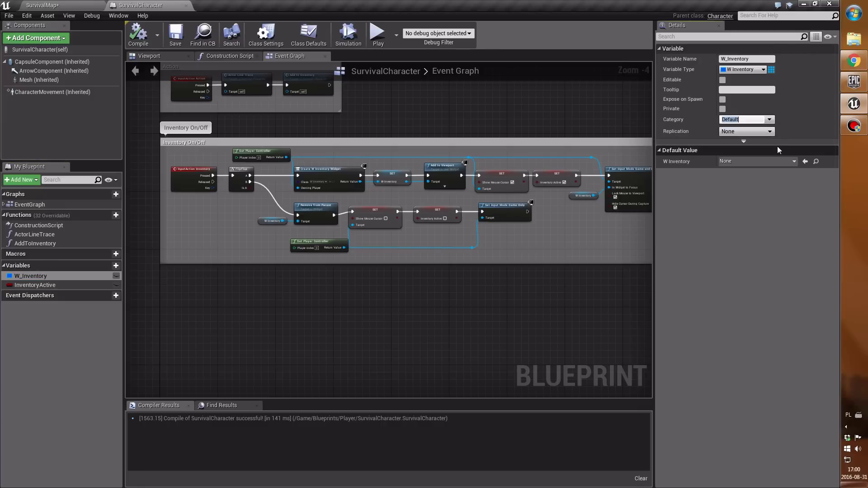
pyautogui.write('Wi')
pyautogui.write('d')
pyautogui.write('gets')
pyautogui.press('Return')
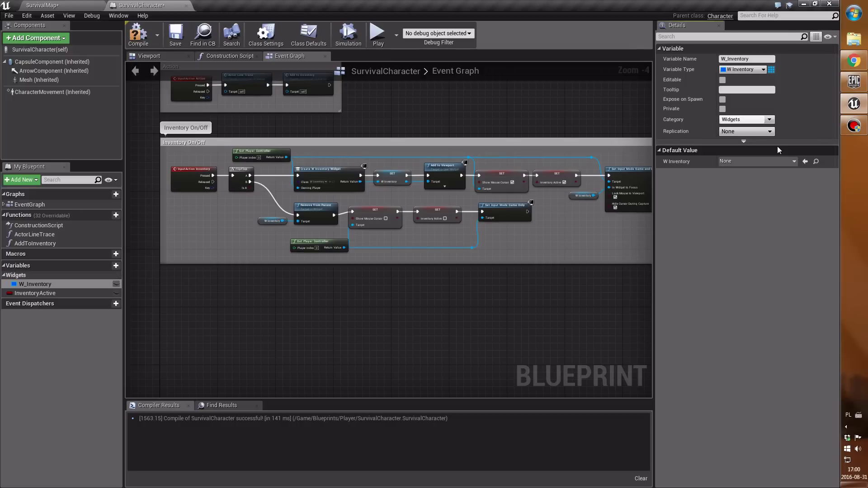
pyautogui.click(17, 277)
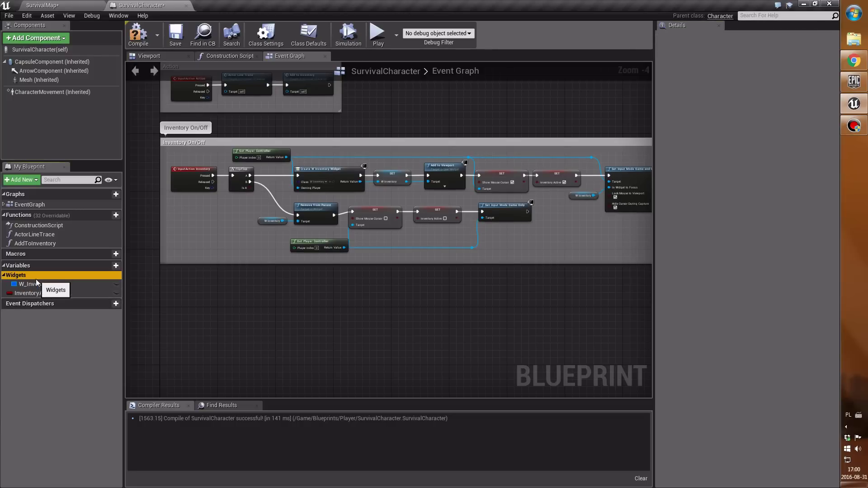
pyautogui.click(138, 34)
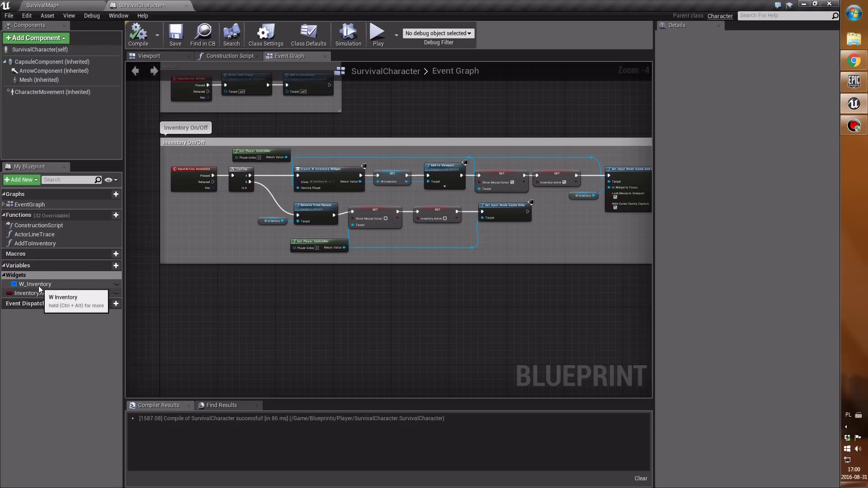
# - Create an Inventory_List variable typed as an array of Item Data and compile
pyautogui.click(98, 267)
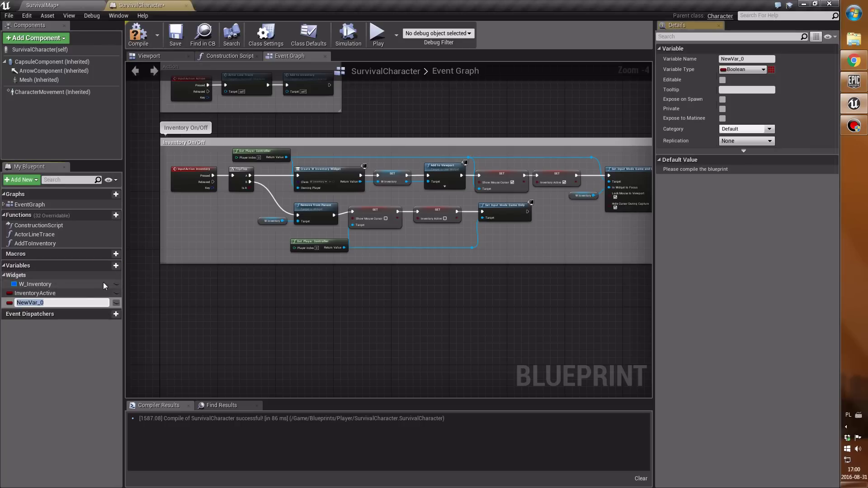
pyautogui.write('Inven')
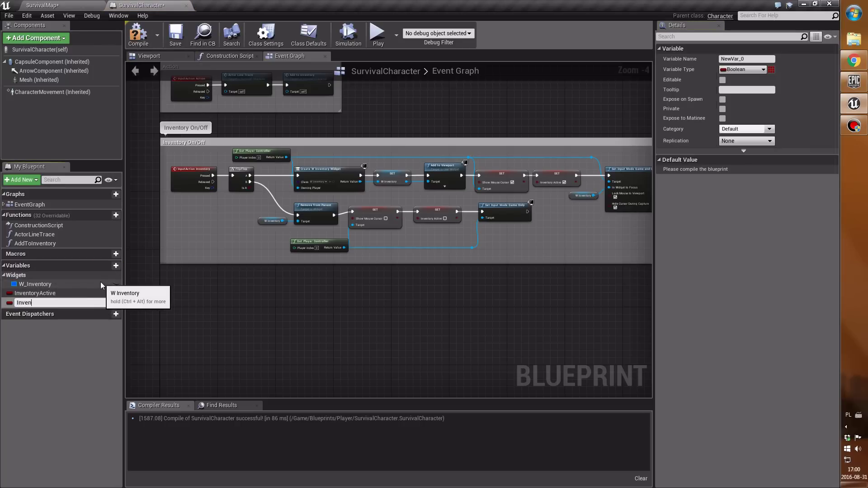
pyautogui.write('tory_List')
pyautogui.press('Return')
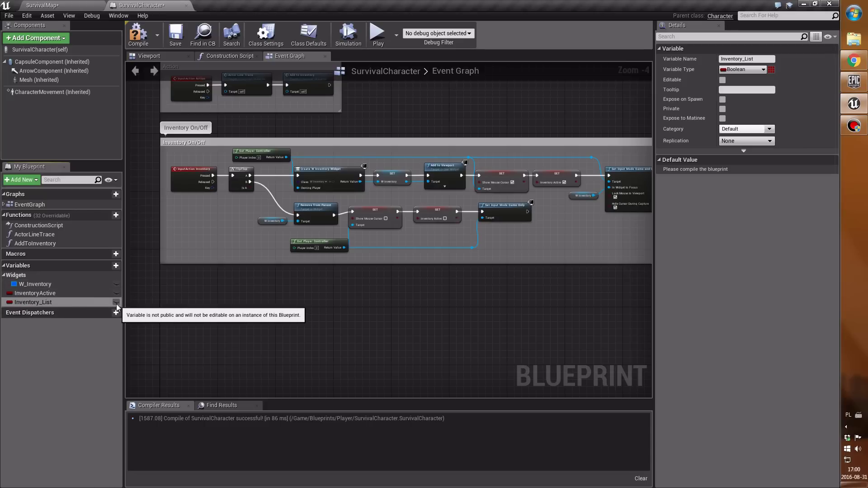
pyautogui.click(744, 69)
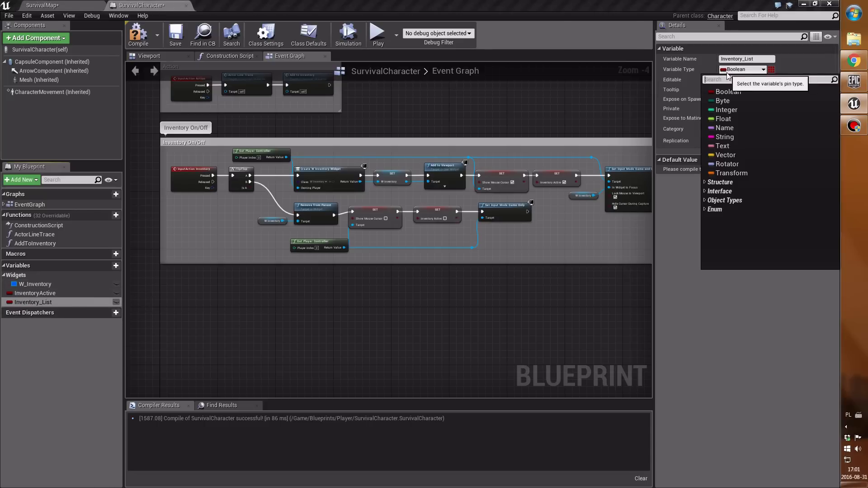
pyautogui.write('item')
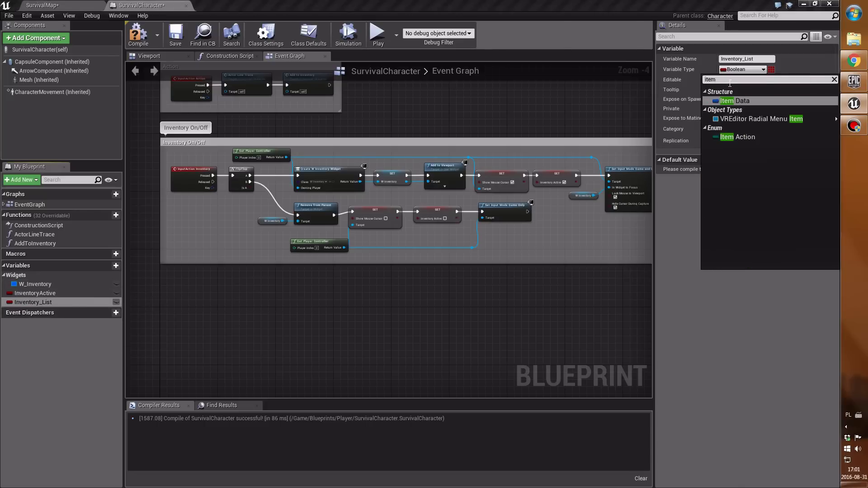
pyautogui.click(735, 101)
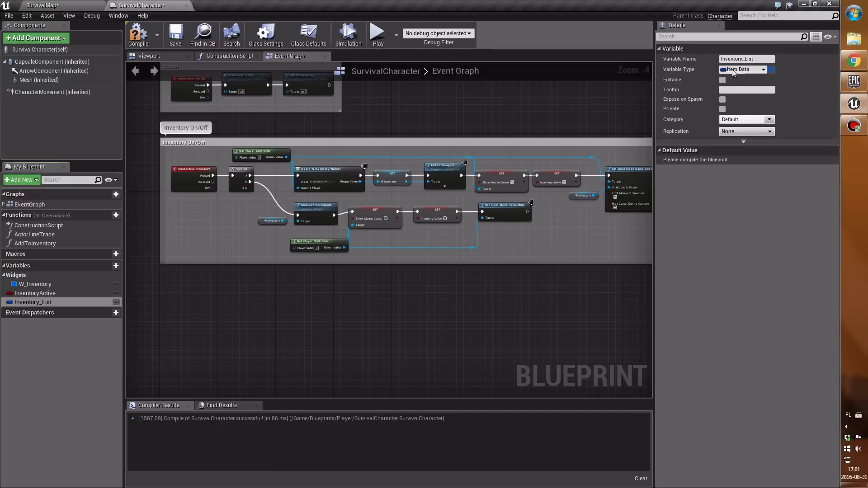
pyautogui.click(770, 70)
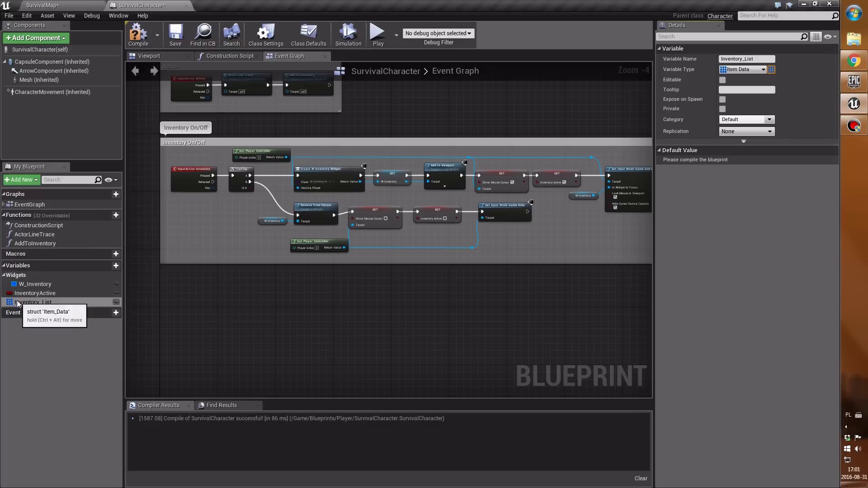
pyautogui.click(138, 35)
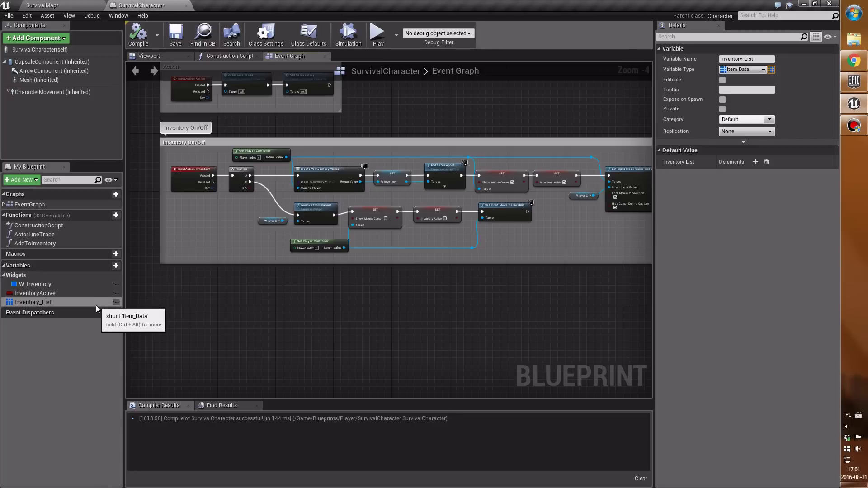
pyautogui.click(148, 35)
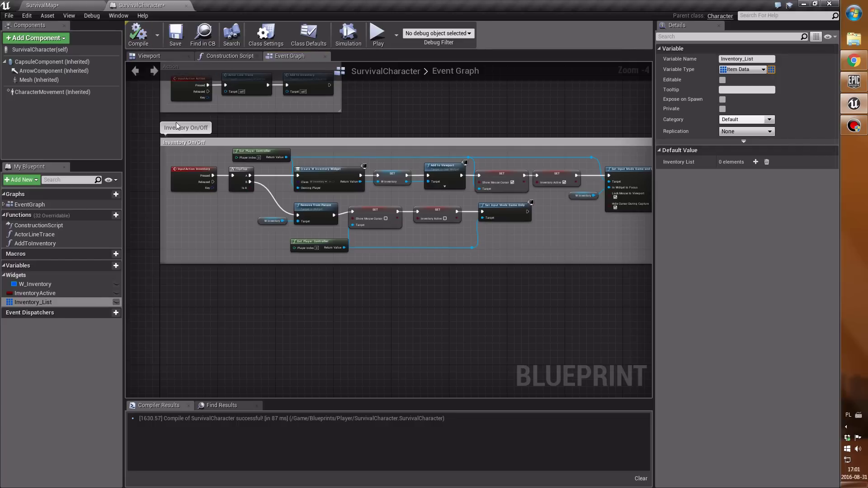
# - Add two new variables named TraceDistance and TraceRadius
pyautogui.click(109, 267)
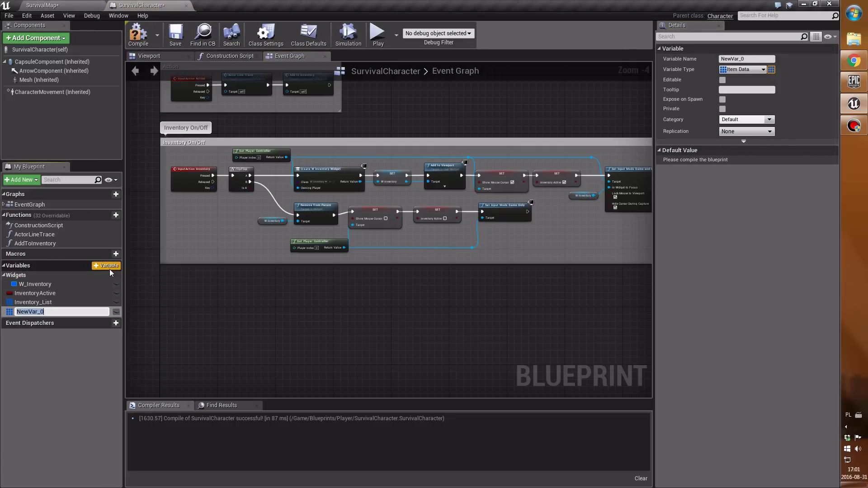
pyautogui.write('Trace')
pyautogui.write('Distance')
pyautogui.press('Return')
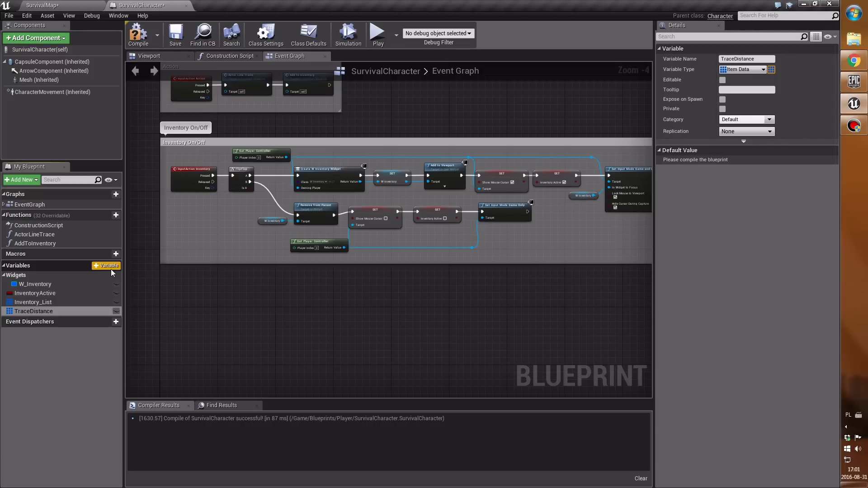
pyautogui.click(111, 271)
pyautogui.write('Trac')
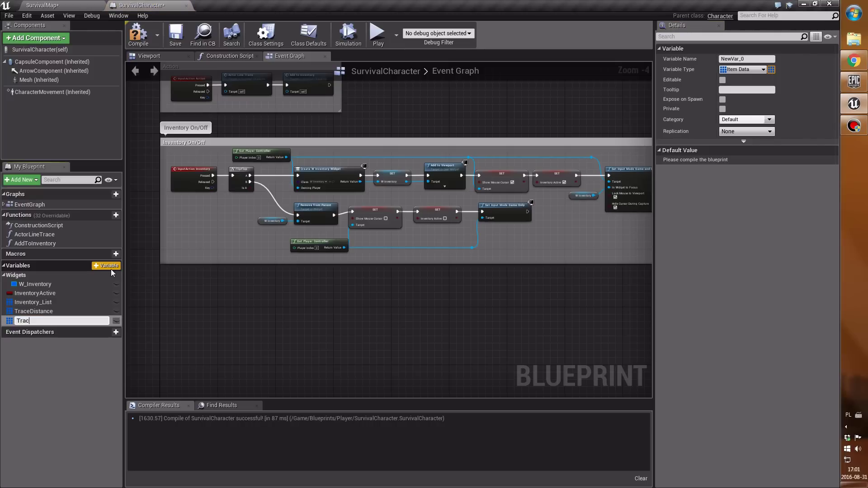
pyautogui.write('eRadius')
pyautogui.press('Return')
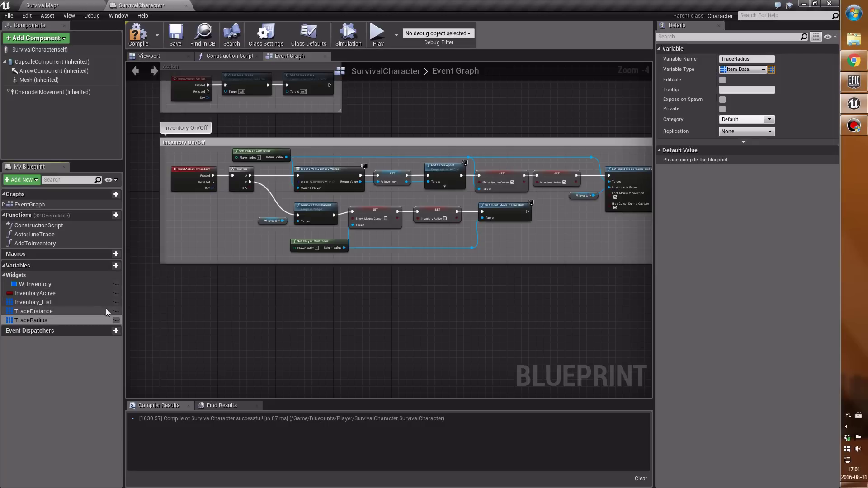
# - Make TraceDistance and TraceRadius Float variables, then compile and save
pyautogui.click(99, 311)
pyautogui.click(763, 69)
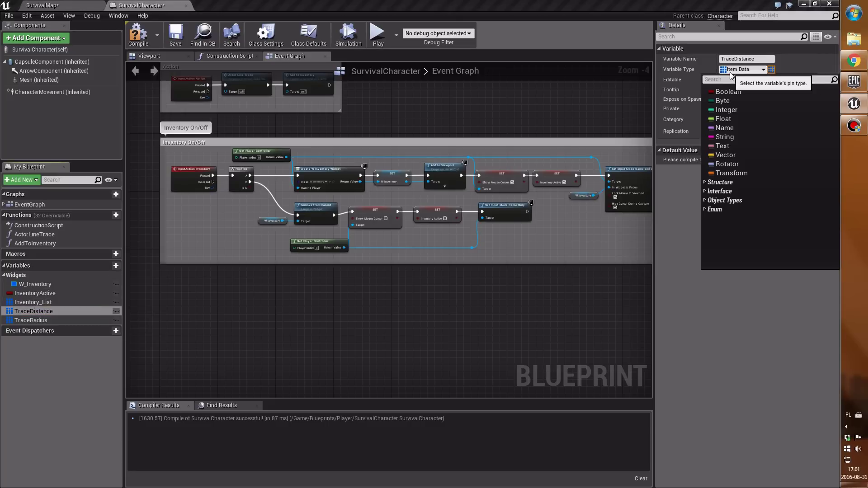
pyautogui.click(734, 119)
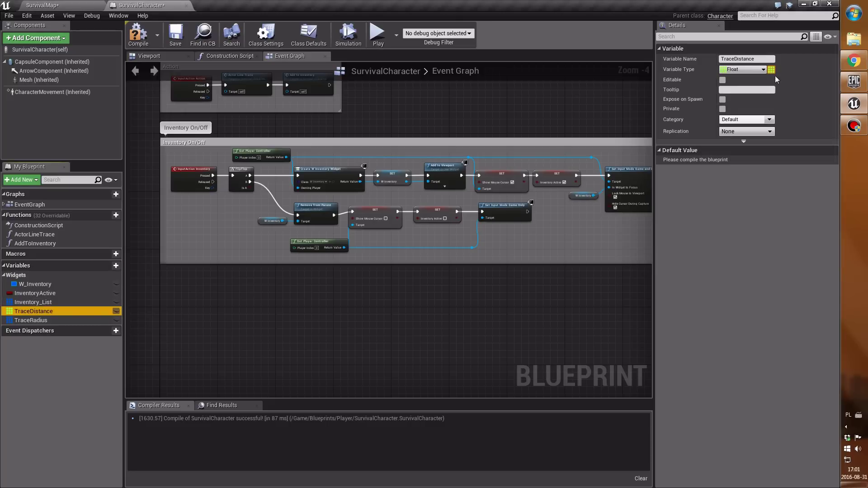
pyautogui.click(31, 320)
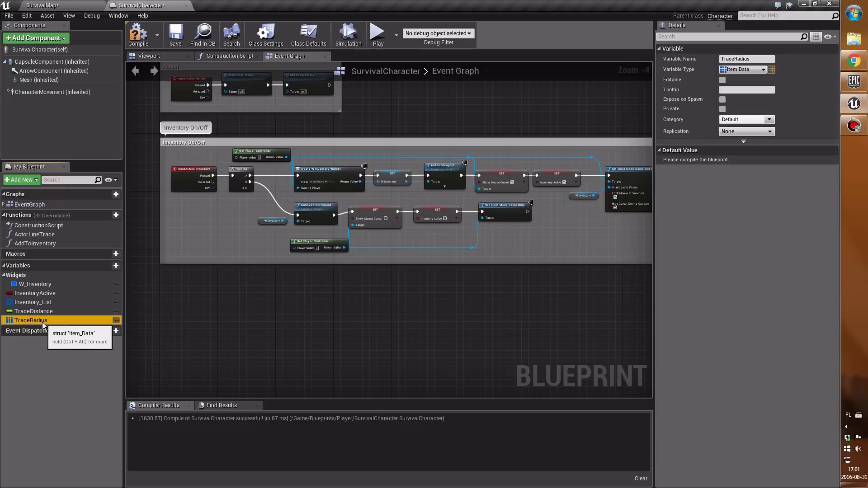
pyautogui.click(763, 69)
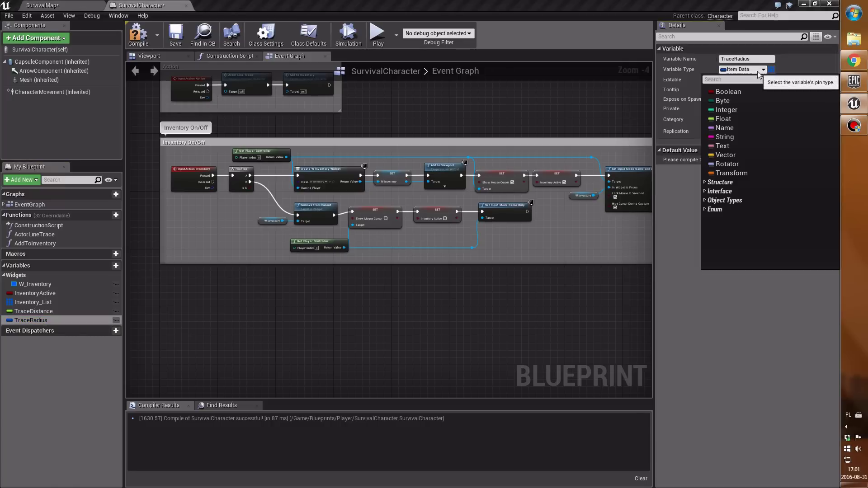
pyautogui.click(731, 118)
pyautogui.click(138, 34)
pyautogui.click(176, 34)
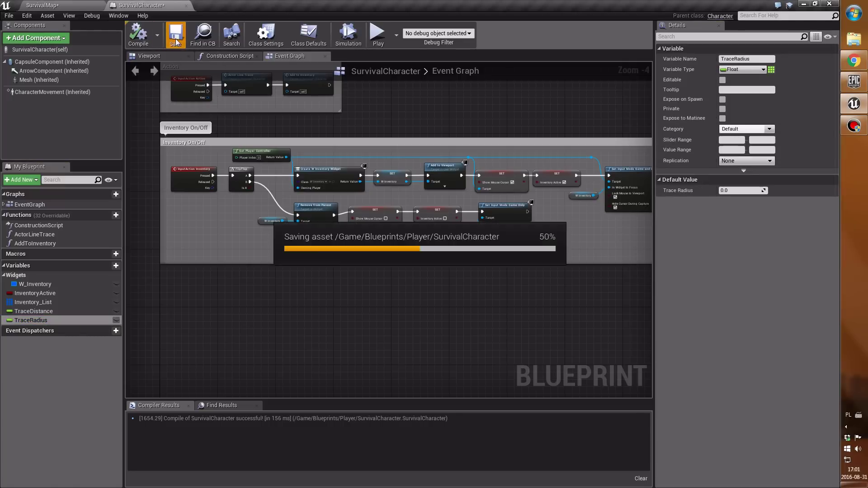
# - Set TraceRadius's default value to 5 and recompile the blueprint
pyautogui.click(50, 312)
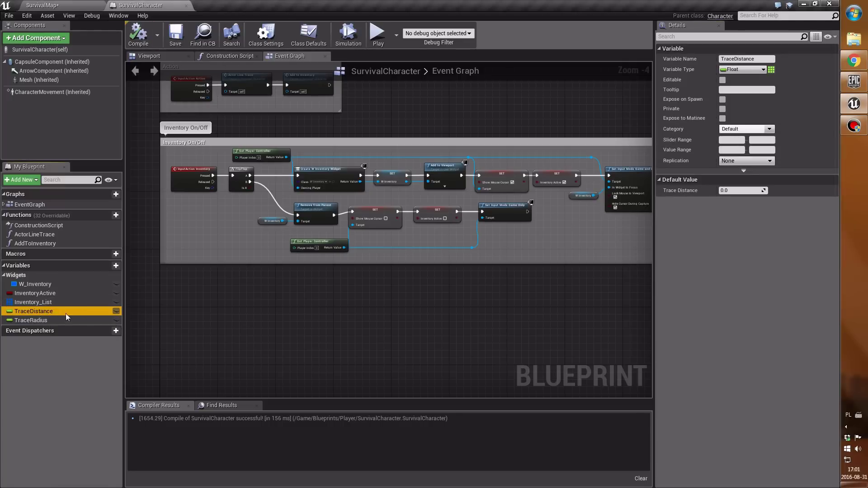
pyautogui.click(753, 190)
pyautogui.write('500')
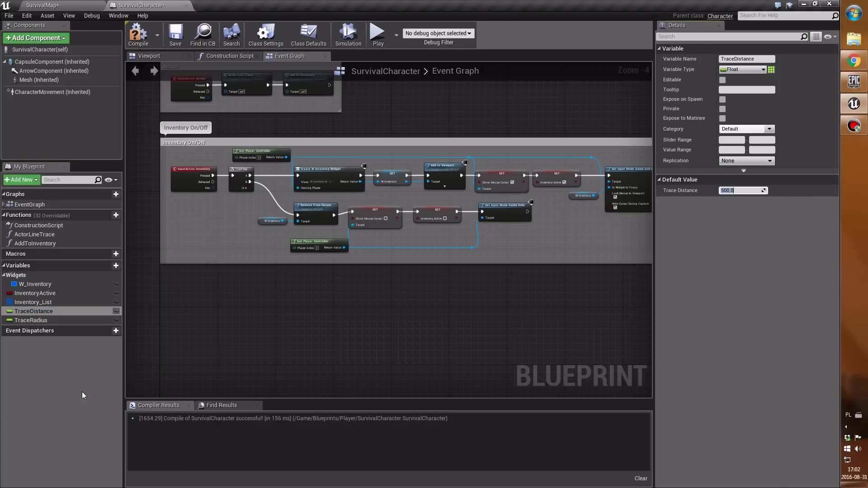
pyautogui.click(27, 321)
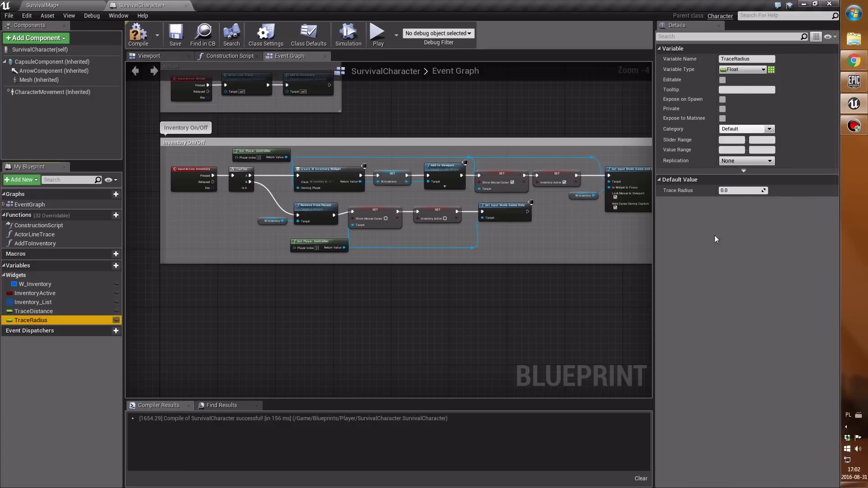
pyautogui.click(733, 215)
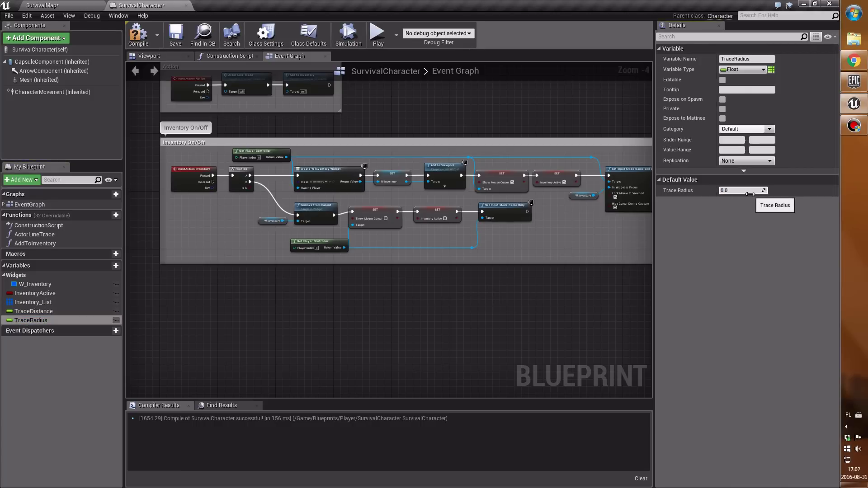
pyautogui.click(750, 192)
pyautogui.write('5')
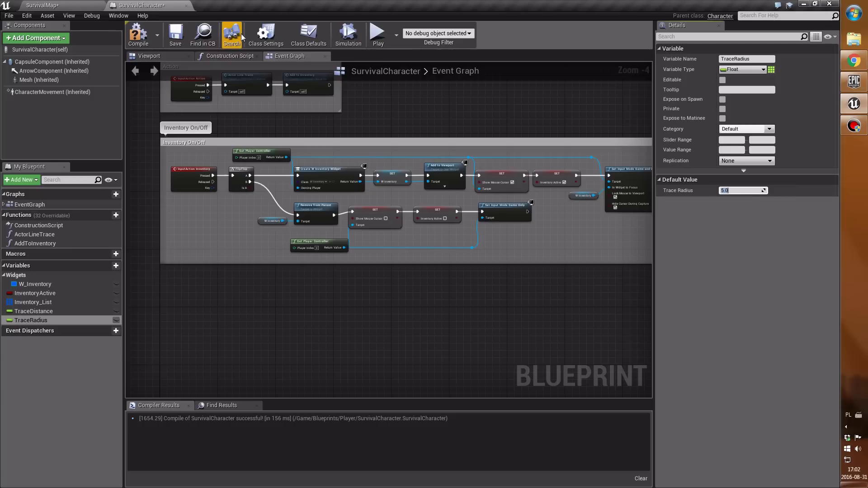
pyautogui.click(138, 36)
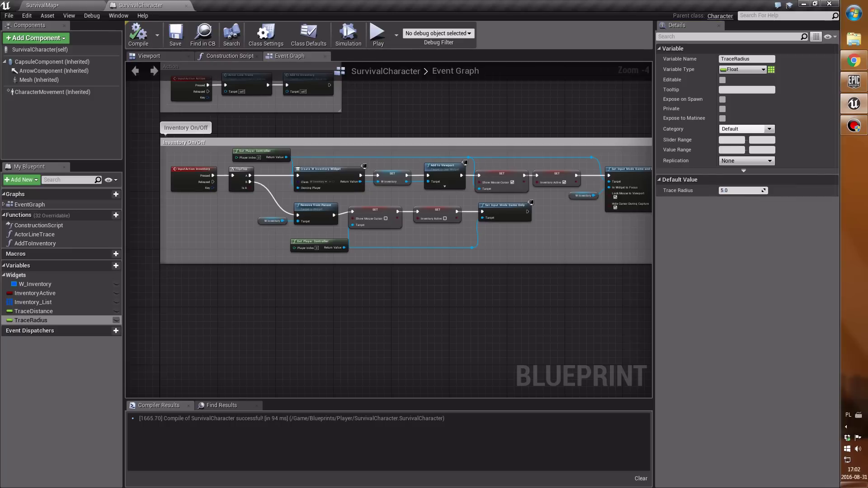
pyautogui.moveTo(358, 274); pyautogui.dragTo(355, 268, button='right')
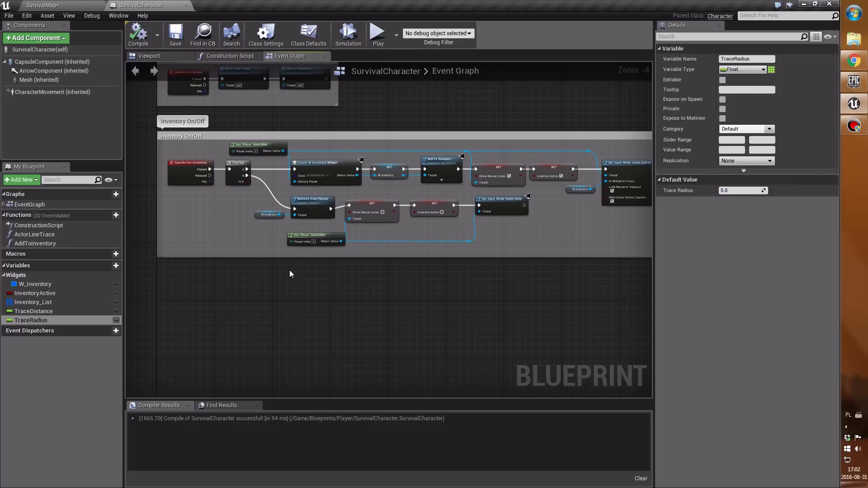
# - Add a new variable and rename it ActorTraced
pyautogui.click(116, 265)
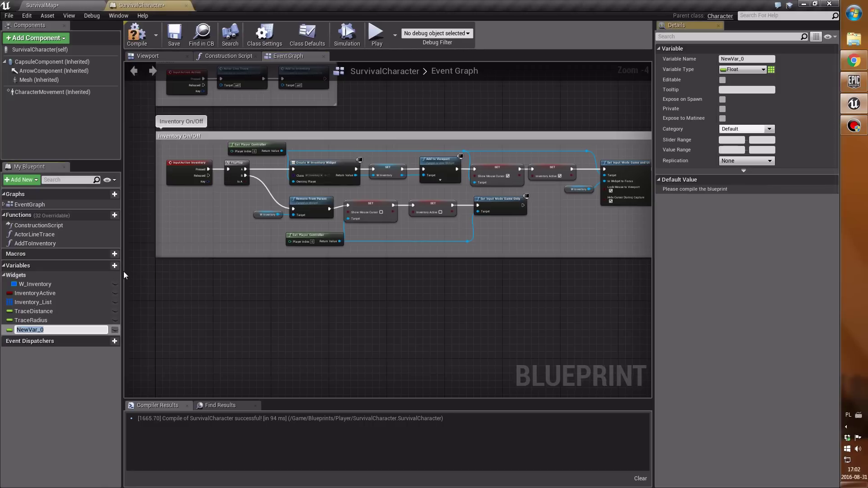
pyautogui.moveTo(124, 273); pyautogui.dragTo(129, 276)
pyautogui.click(41, 329)
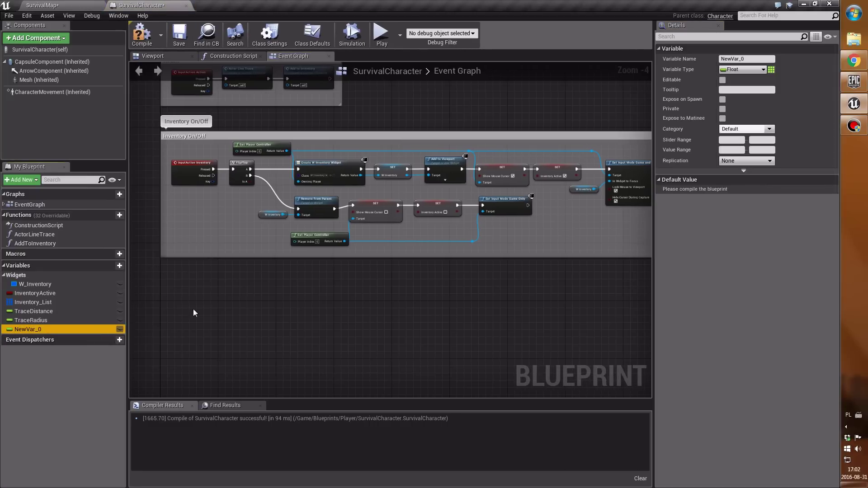
pyautogui.click(751, 59)
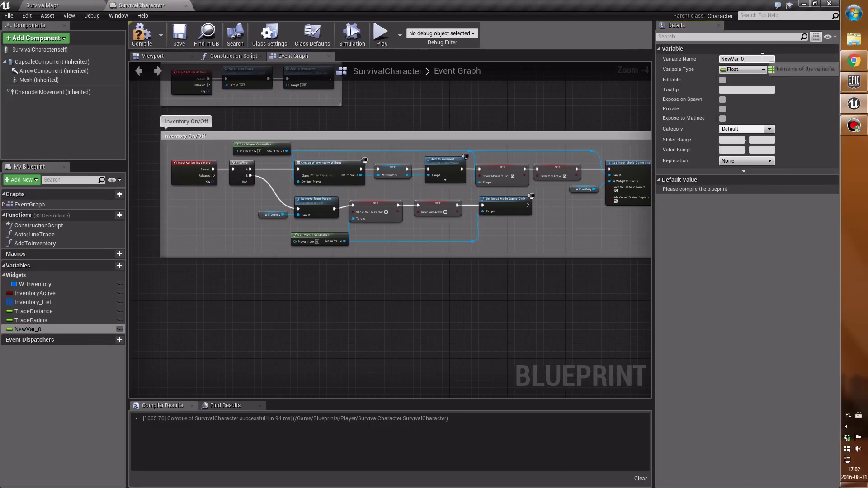
pyautogui.write('ActorTraced')
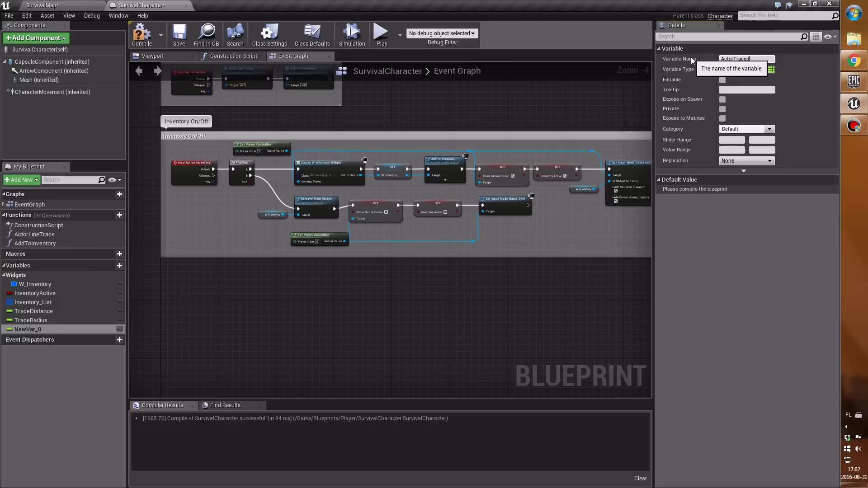
pyautogui.press('Return')
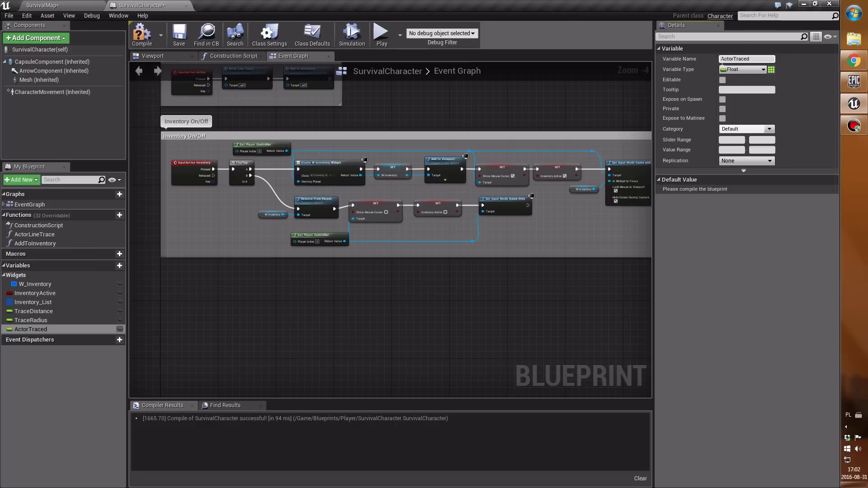
# - Set ActorTraced's type to Actor object reference and compile
pyautogui.click(723, 70)
pyautogui.write('A')
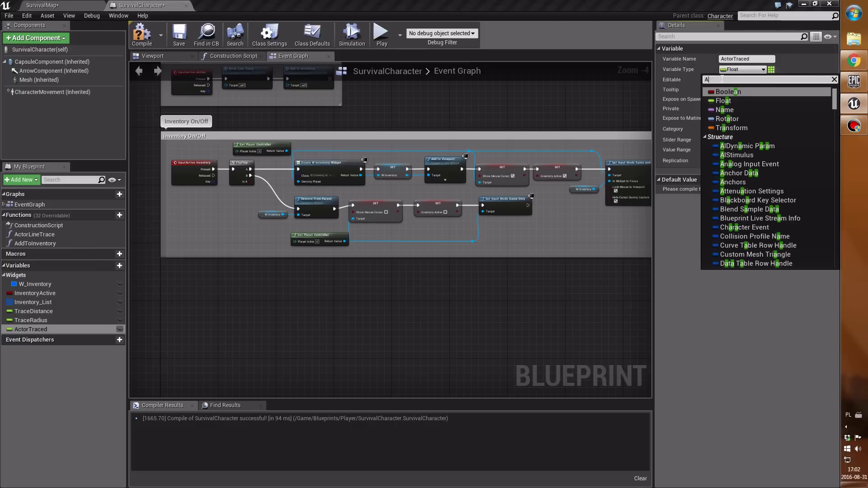
pyautogui.write('ctor')
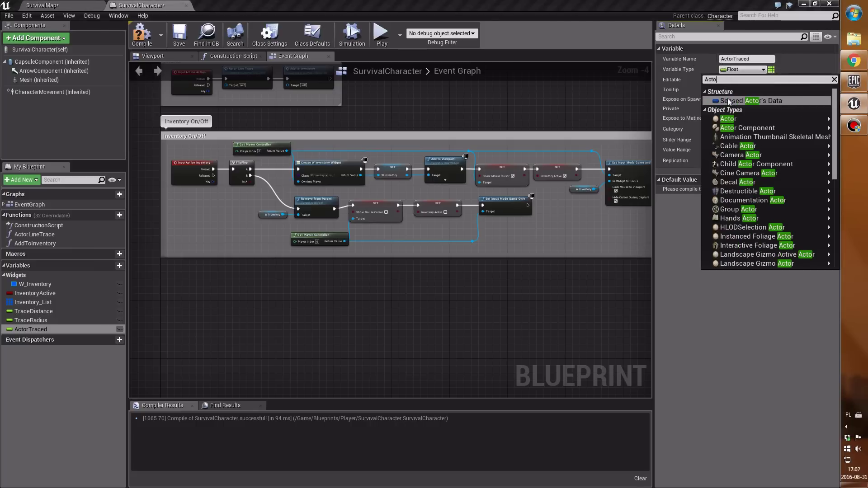
pyautogui.click(734, 119)
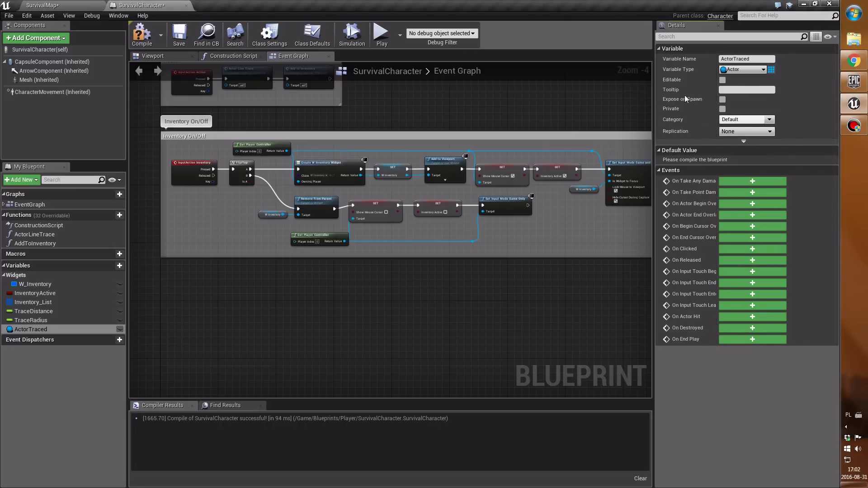
pyautogui.click(138, 28)
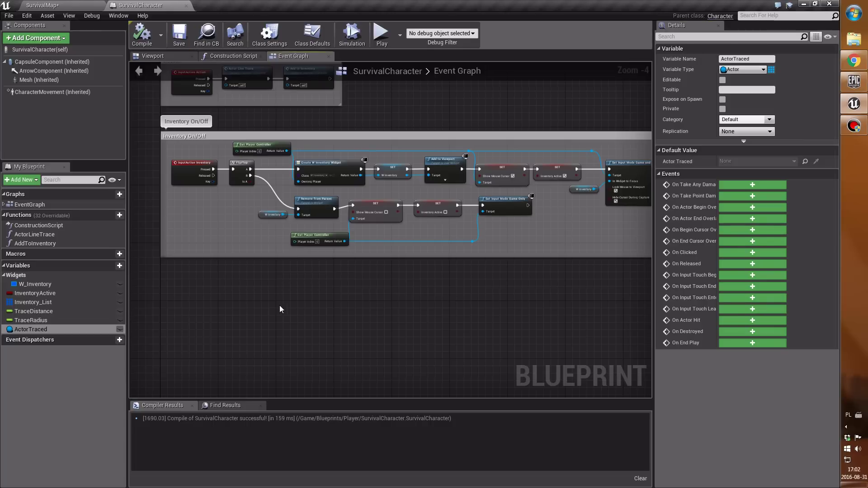
pyautogui.moveTo(278, 152); pyautogui.dragTo(278, 260, button='right')
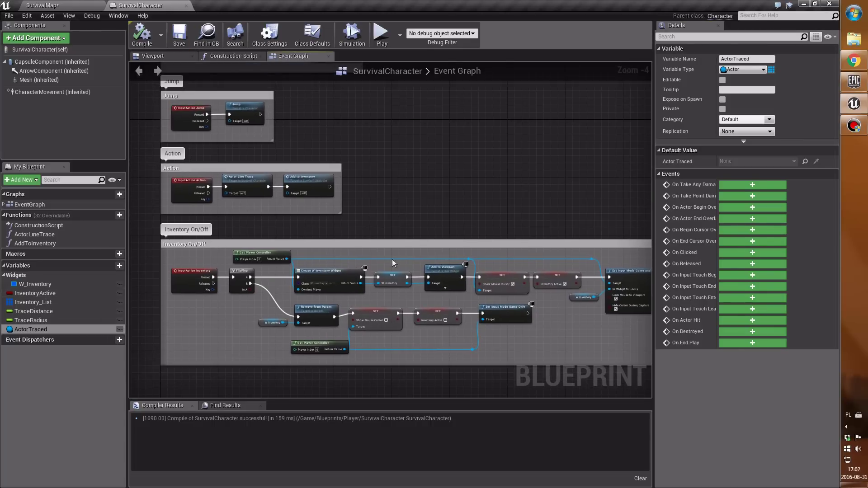
pyautogui.moveTo(392, 263)
pyautogui.mouseDown(button='right')
pyautogui.moveTo(364, 173)
pyautogui.moveTo(370, 118)
pyautogui.moveTo(382, 192)
pyautogui.moveTo(376, 137)
pyautogui.mouseUp(button='right')
pyautogui.scroll(1, 363, 173)
pyautogui.moveTo(335, 217); pyautogui.dragTo(332, 150, button='right')
pyautogui.scroll(1, 333, 149)
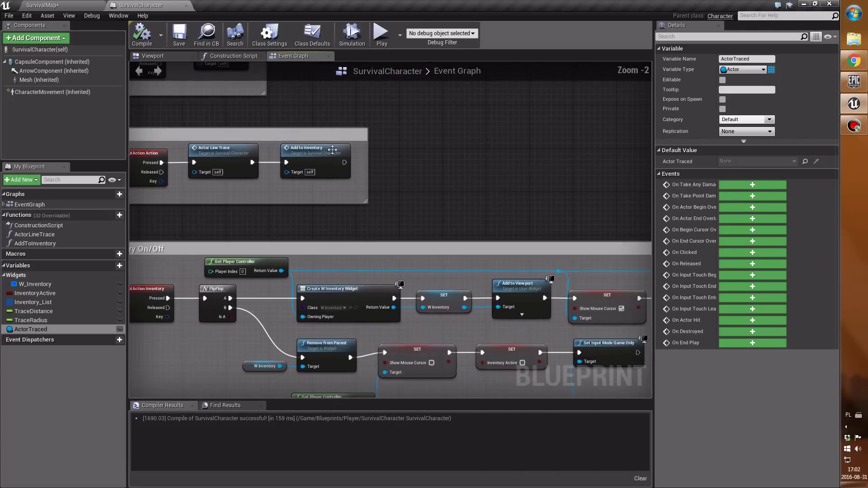
pyautogui.scroll(2, 410, 171)
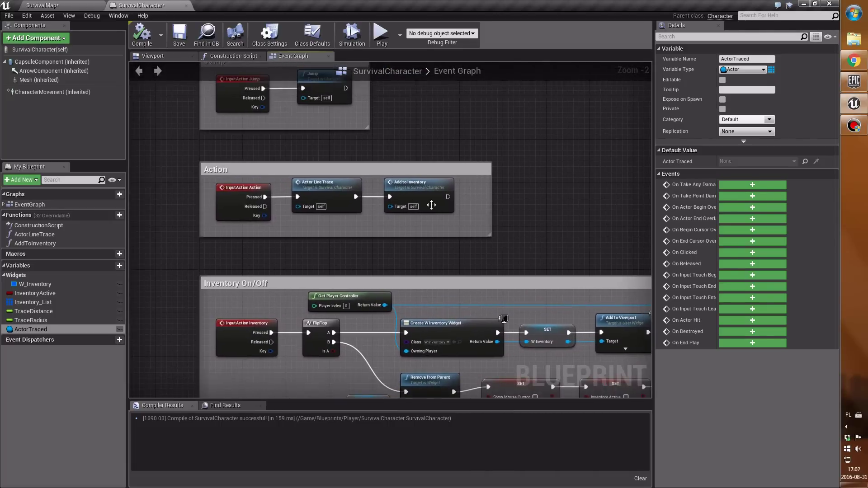
pyautogui.click(181, 182)
pyautogui.moveTo(156, 156); pyautogui.dragTo(221, 153, button='right')
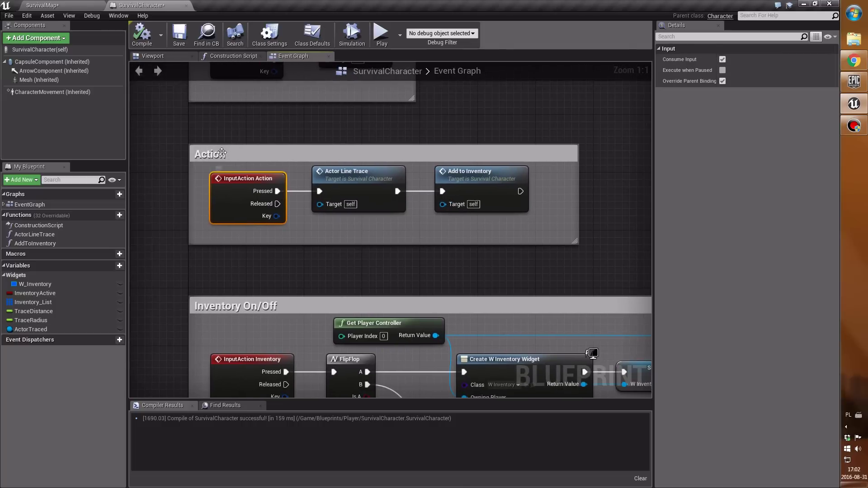
pyautogui.moveTo(332, 153); pyautogui.dragTo(332, 106, button='right')
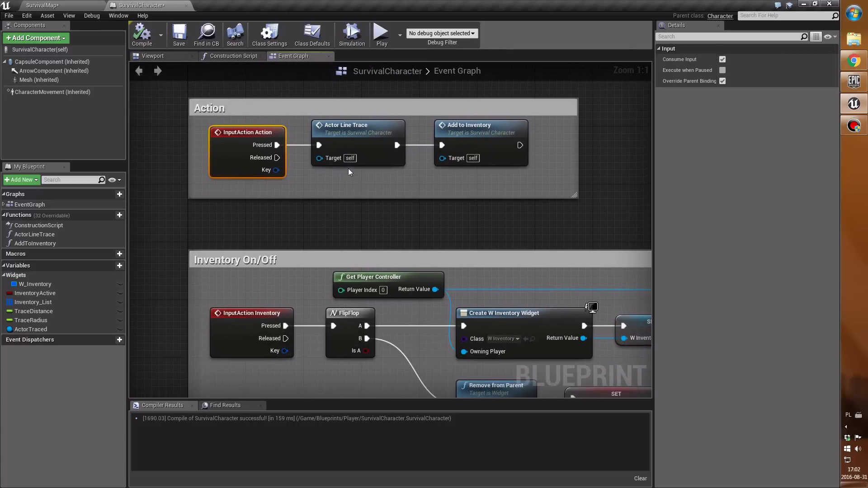
pyautogui.scroll(-1, 348, 172)
pyautogui.moveTo(476, 188)
pyautogui.mouseDown()
pyautogui.moveTo(311, 157)
pyautogui.moveTo(406, 158)
pyautogui.mouseUp()
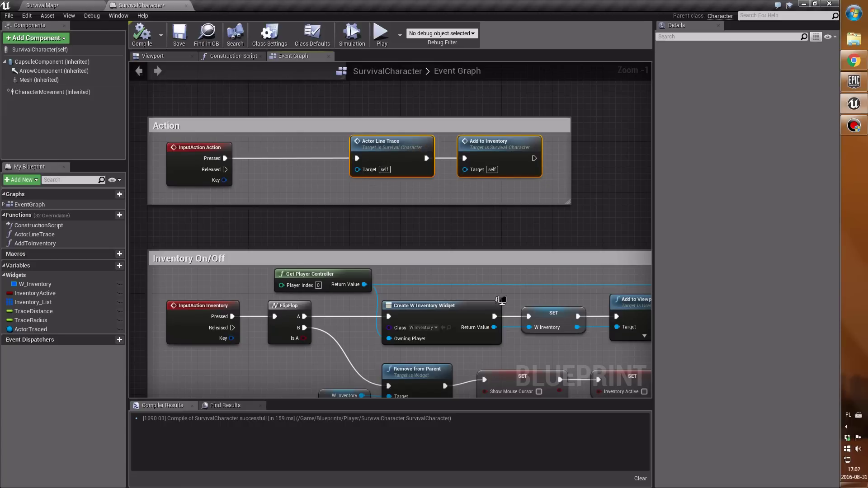
pyautogui.moveTo(153, 204); pyautogui.dragTo(224, 211, button='right')
pyautogui.click(208, 229)
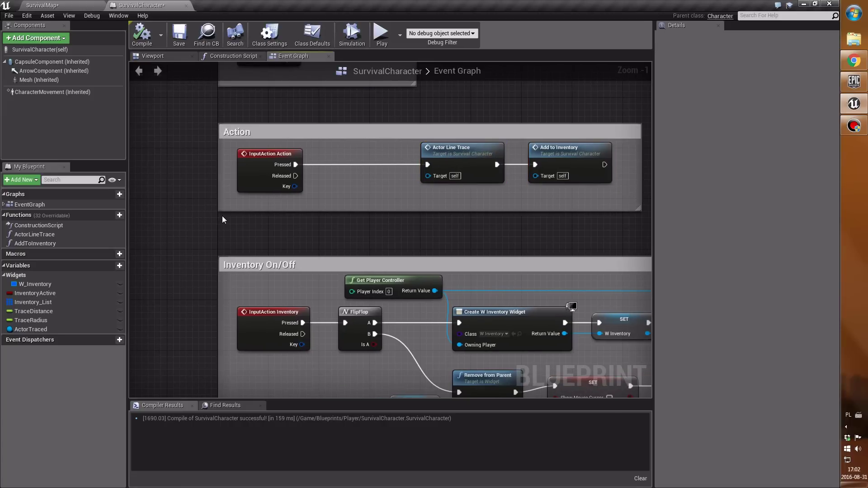
pyautogui.click(268, 166)
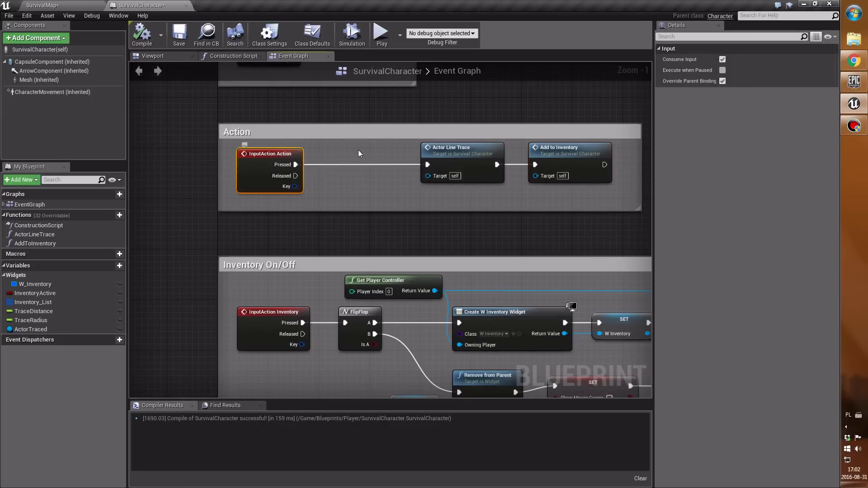
pyautogui.click(427, 121)
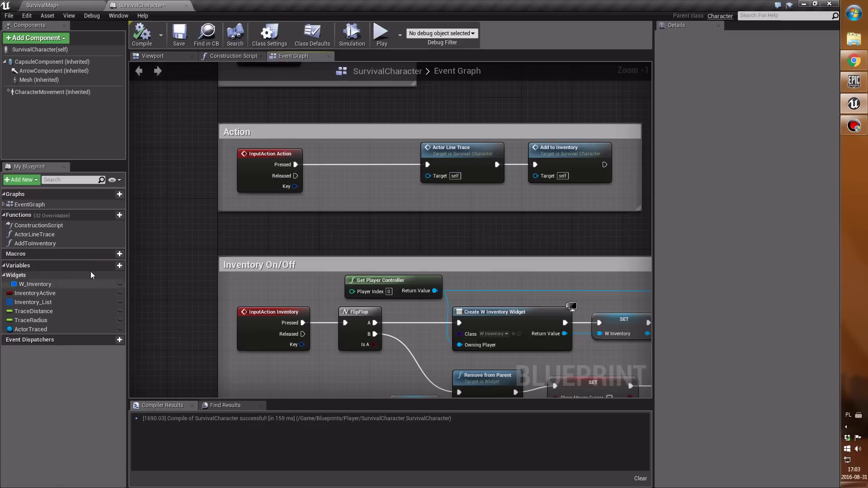
# - Add a Branch node after Pressed in the Action group, with InventoryActive as its condition
pyautogui.rightClick(334, 161)
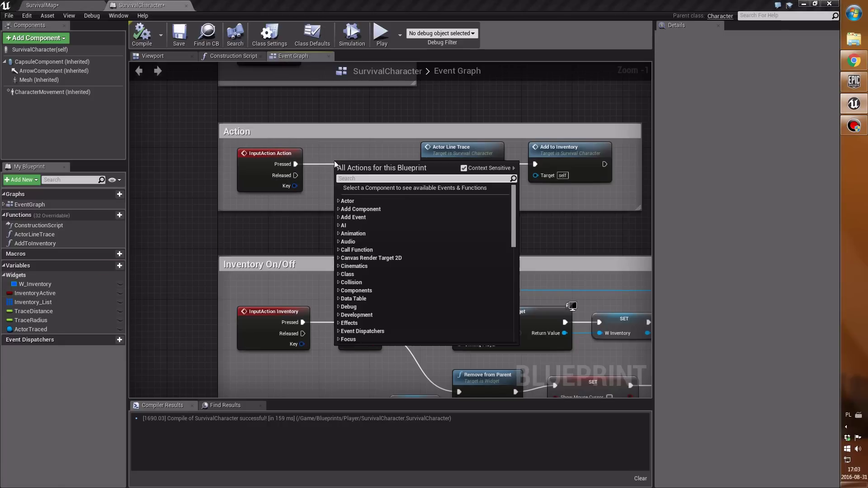
pyautogui.write('br')
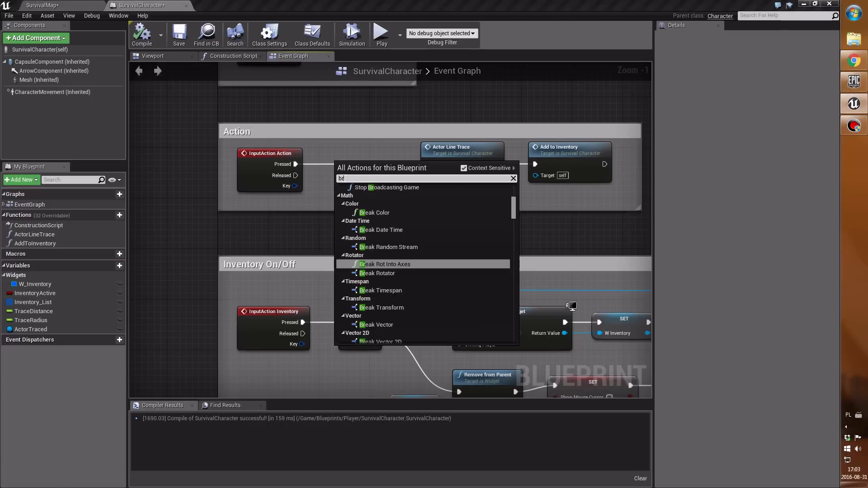
pyautogui.write('anch')
pyautogui.press('Return')
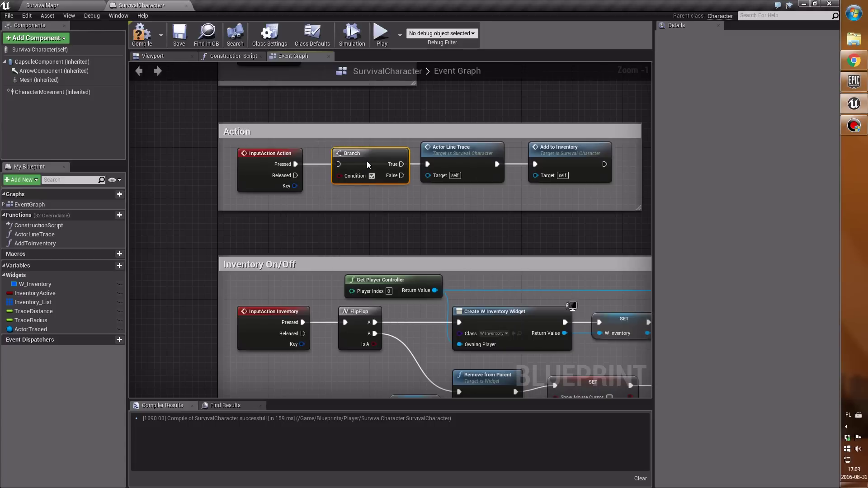
pyautogui.moveTo(339, 164); pyautogui.dragTo(294, 164)
pyautogui.moveTo(401, 164); pyautogui.dragTo(410, 164)
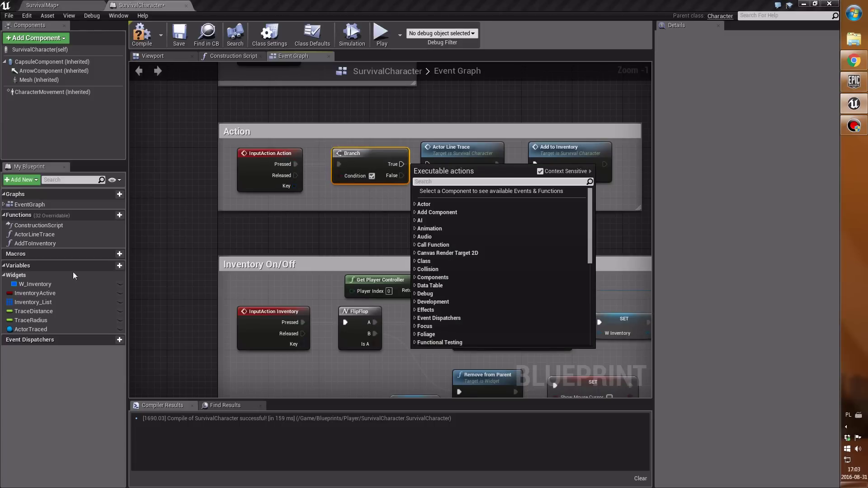
pyautogui.moveTo(26, 294)
pyautogui.mouseDown()
pyautogui.moveTo(344, 177)
pyautogui.moveTo(291, 207)
pyautogui.mouseUp()
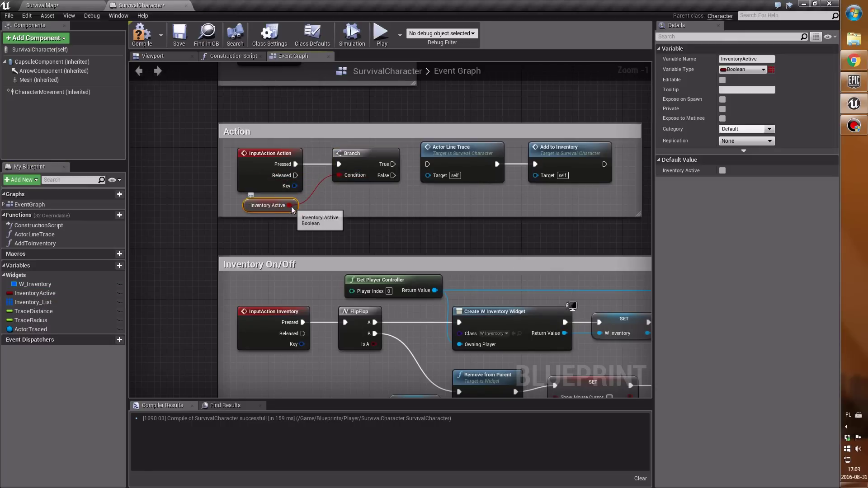
pyautogui.click(300, 225)
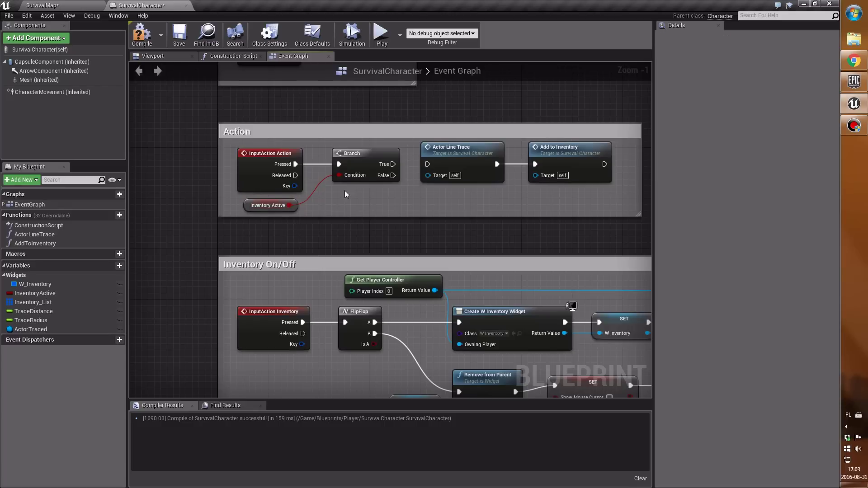
# - Run Actor Line Trace from the Branch False output and enlarge the Action frame upward
pyautogui.scroll(1, 345, 190)
pyautogui.moveTo(344, 191); pyautogui.dragTo(308, 211, button='right')
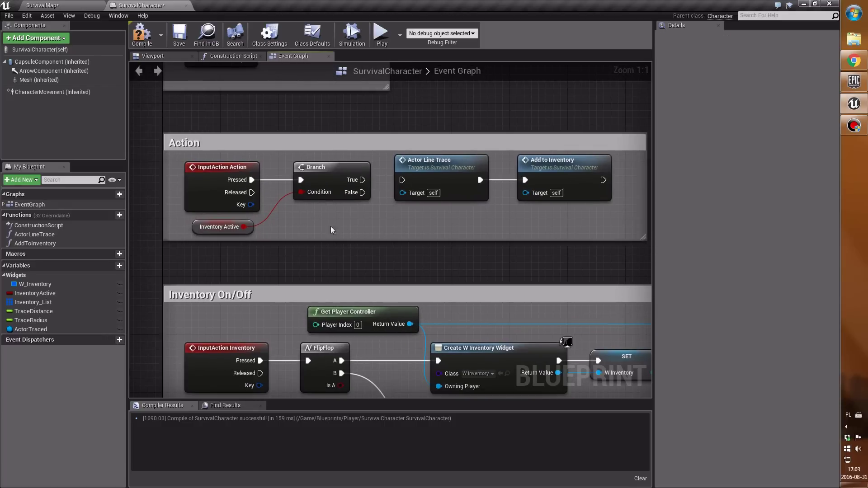
pyautogui.click(142, 34)
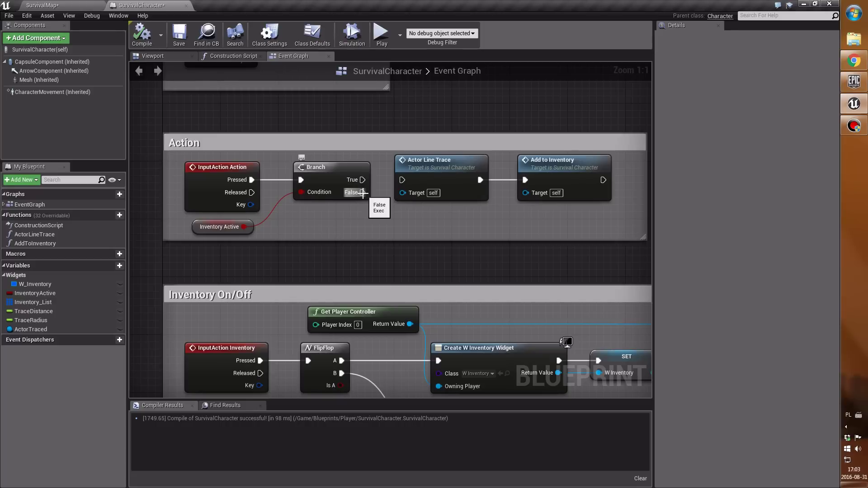
pyautogui.moveTo(363, 193); pyautogui.dragTo(402, 180)
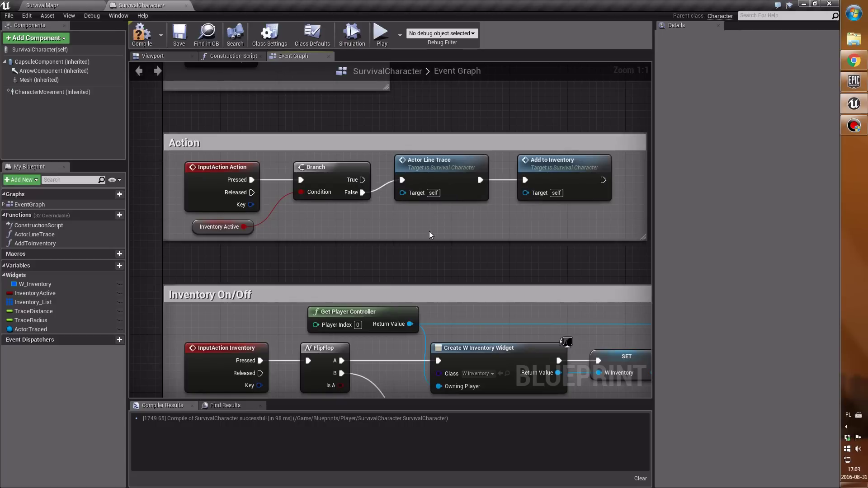
pyautogui.click(437, 170)
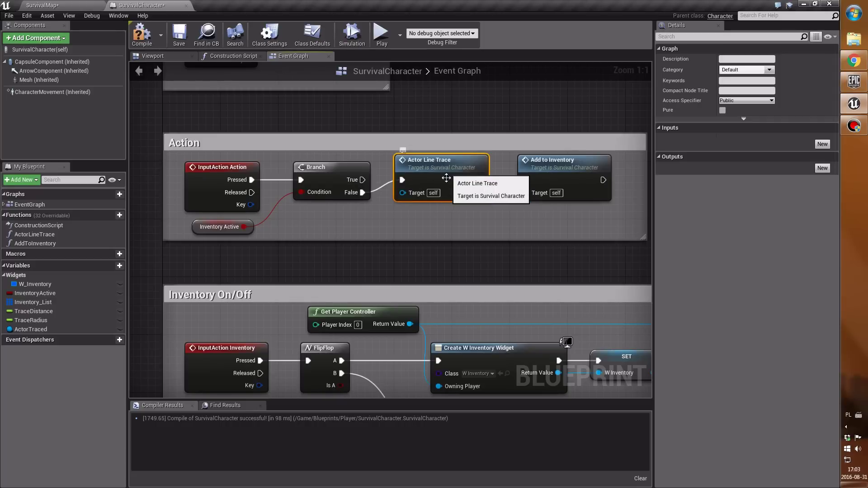
pyautogui.moveTo(517, 126); pyautogui.dragTo(516, 119)
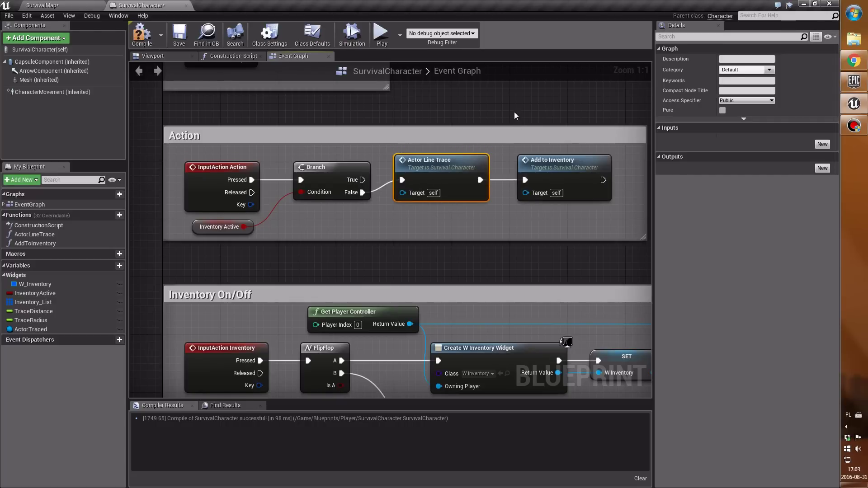
pyautogui.click(152, 42)
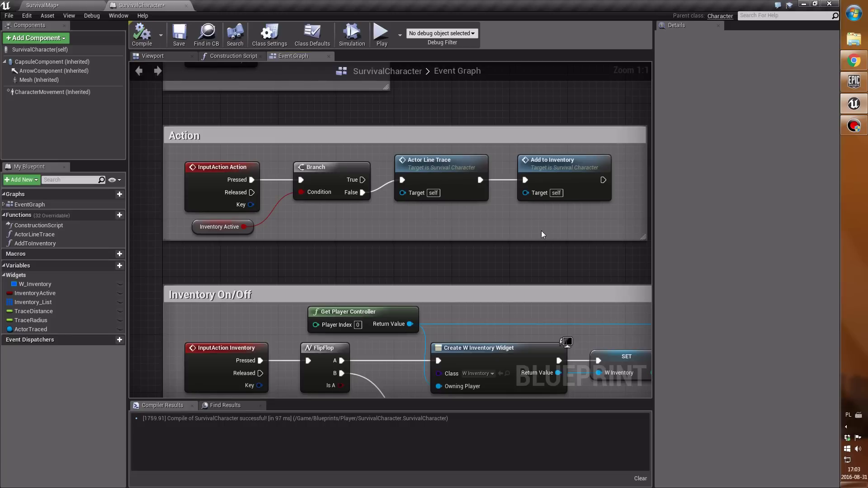
# - Compile and save the SurvivalCharacter blueprint
pyautogui.moveTo(527, 240); pyautogui.dragTo(448, 266, button='right')
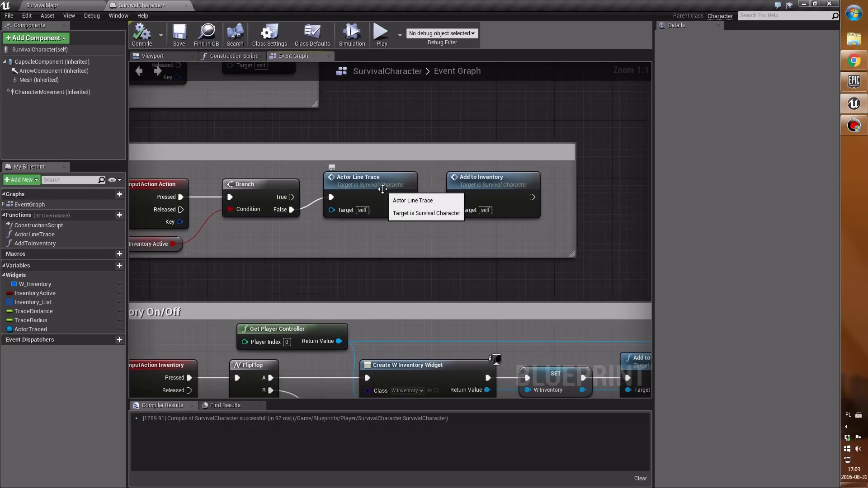
pyautogui.click(141, 34)
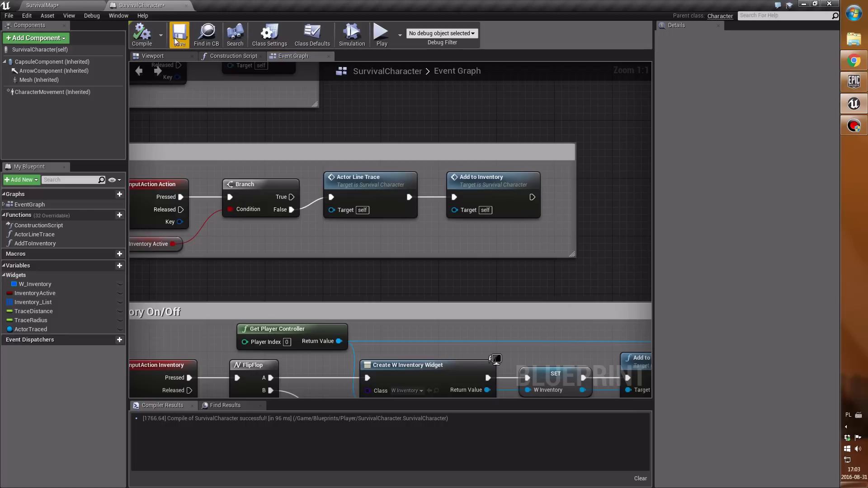
pyautogui.click(179, 34)
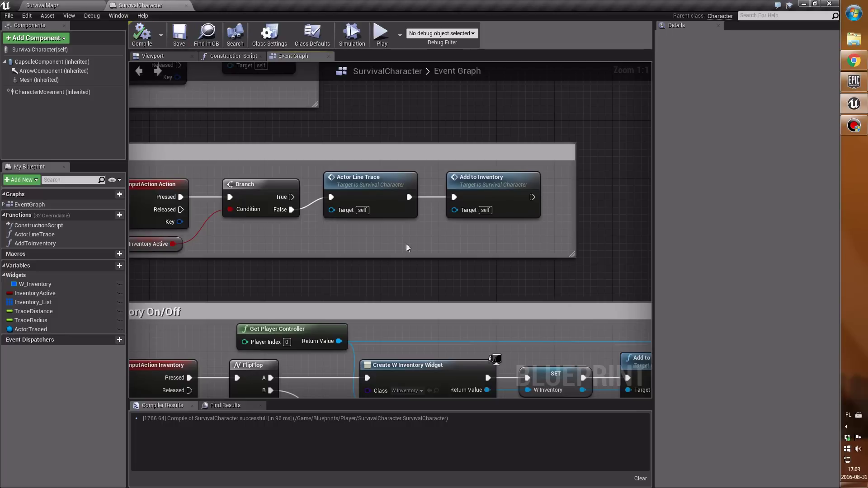
pyautogui.click(356, 182)
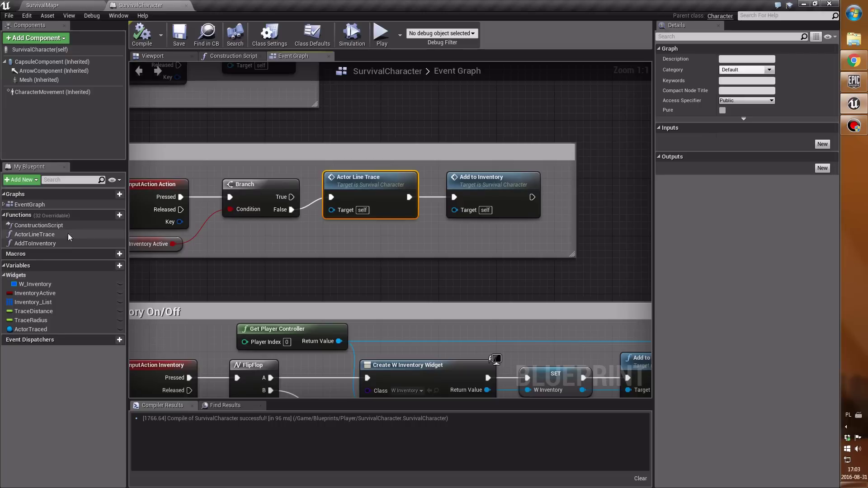
# - Open the ActorLineTrace function graph
pyautogui.doubleClick(45, 236)
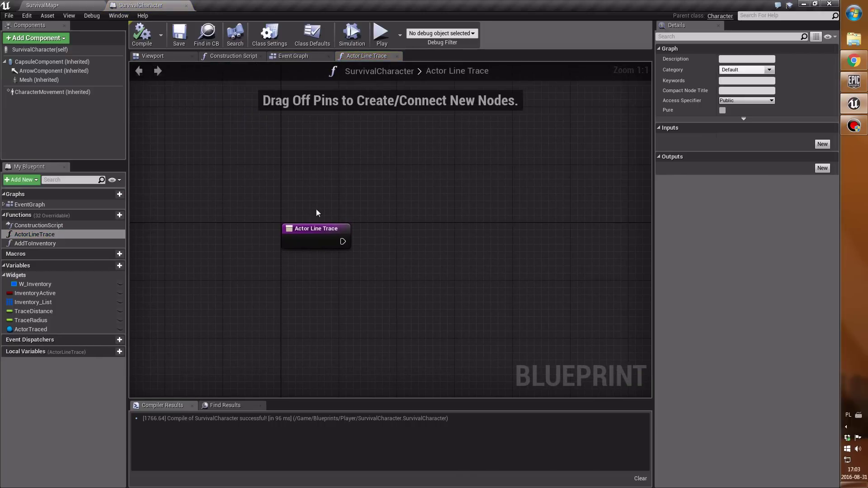
pyautogui.moveTo(356, 211); pyautogui.dragTo(343, 213, button='right')
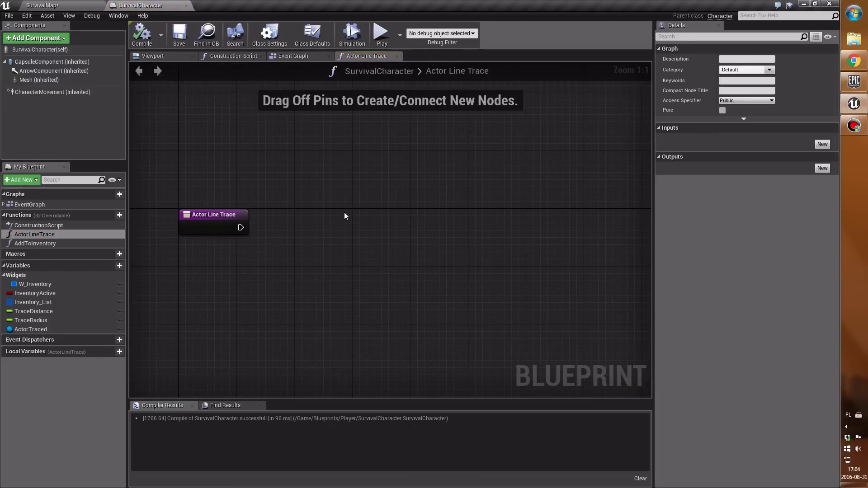
pyautogui.scroll(-2, 344, 212)
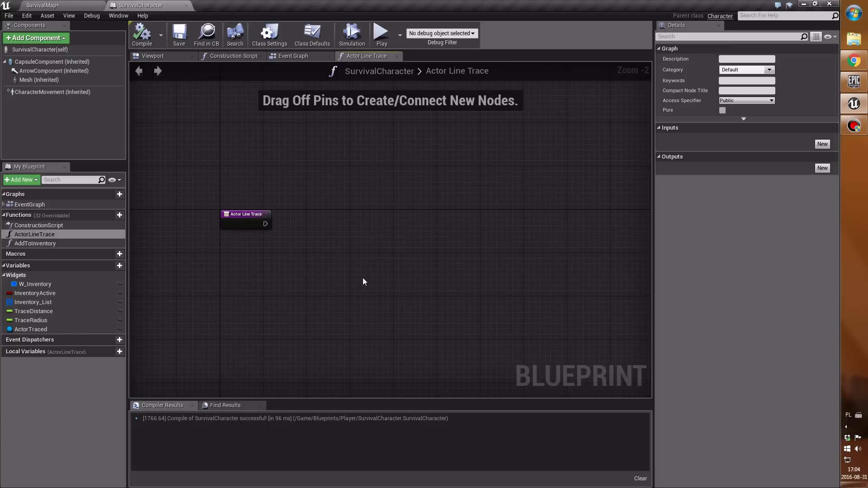
pyautogui.moveTo(363, 281)
pyautogui.mouseDown(button='right')
pyautogui.moveTo(324, 281)
pyautogui.moveTo(477, 281)
pyautogui.mouseUp(button='right')
pyautogui.scroll(-3, 323, 281)
pyautogui.scroll(2, 323, 272)
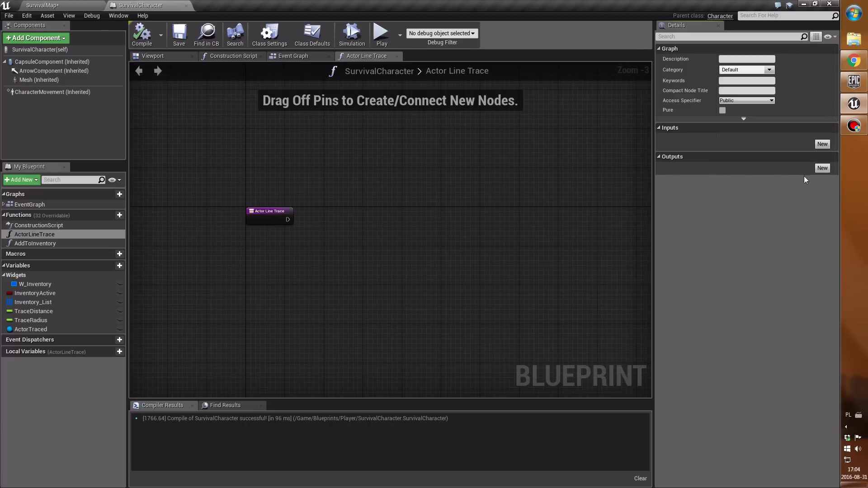
# - Add an ActorTrace output of type Actor reference to the function and compile
pyautogui.click(822, 168)
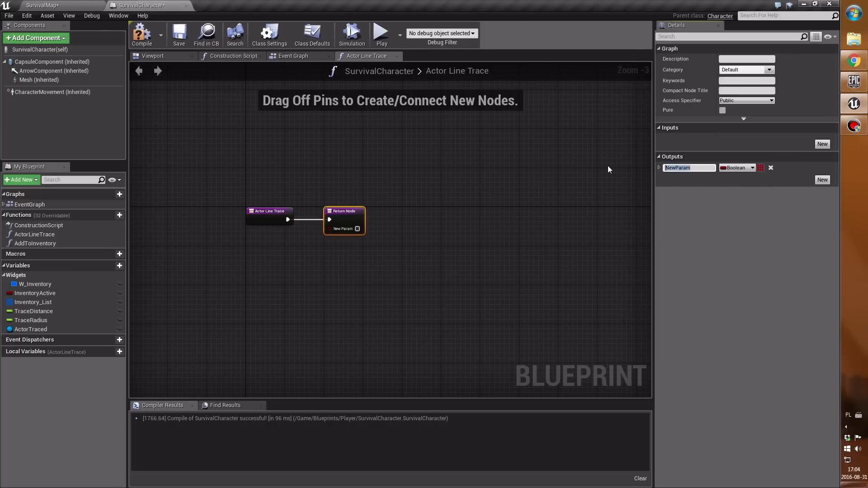
pyautogui.write('ActorTr')
pyautogui.write('ace')
pyautogui.press('Return')
pyautogui.scroll(3, 373, 224)
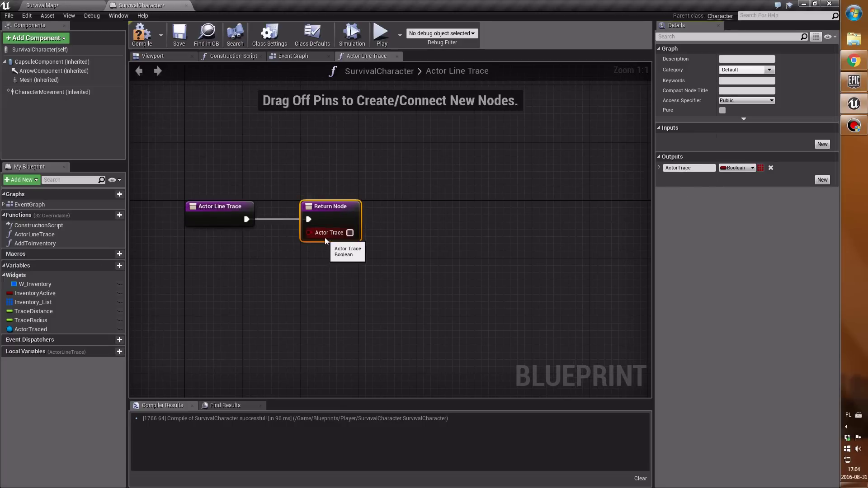
pyautogui.click(740, 170)
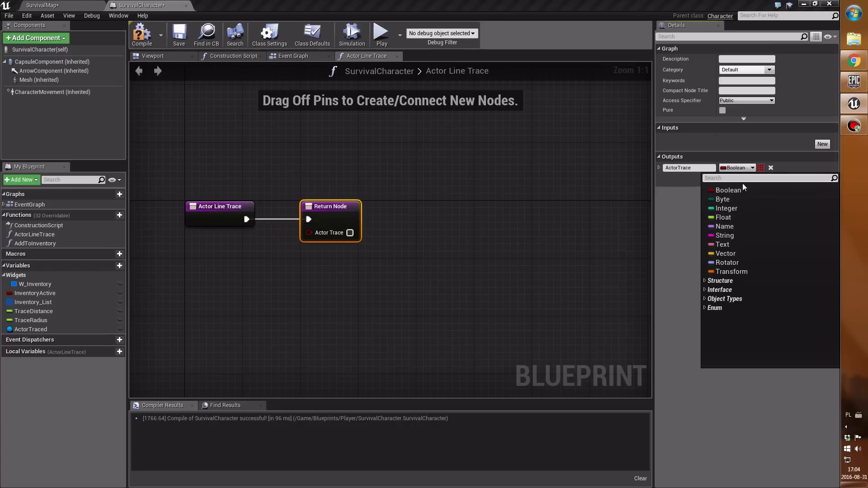
pyautogui.write('actor')
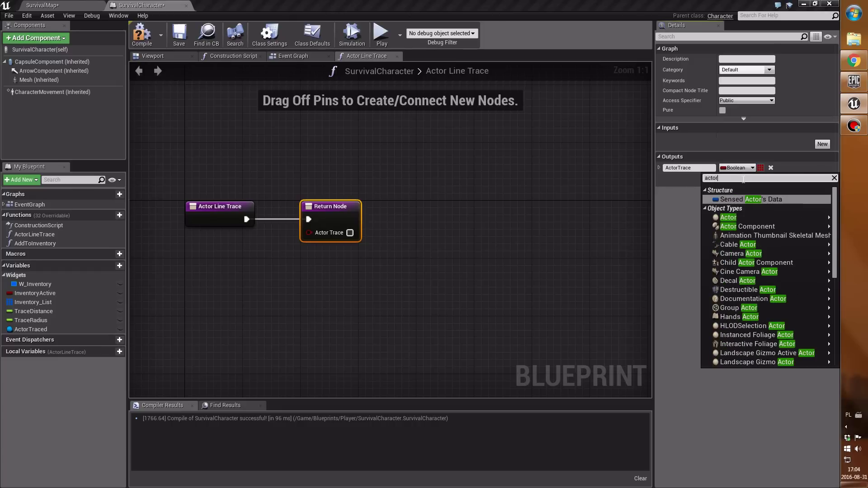
pyautogui.click(698, 219)
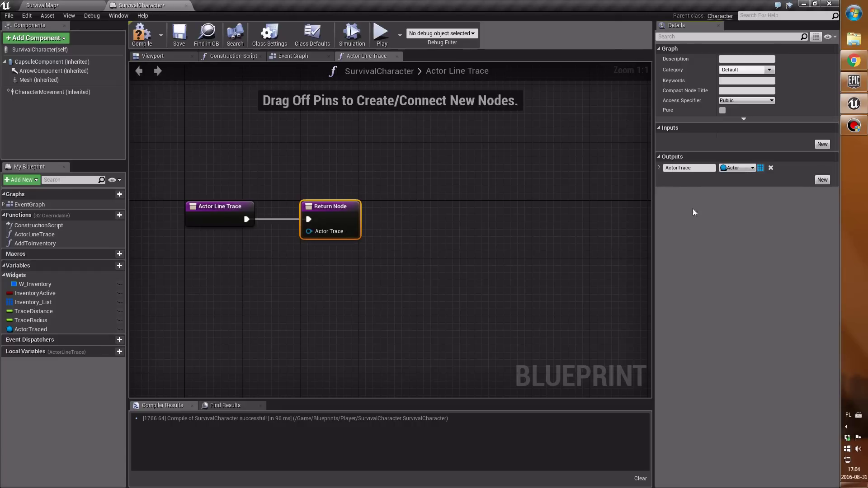
pyautogui.click(392, 190)
pyautogui.click(136, 36)
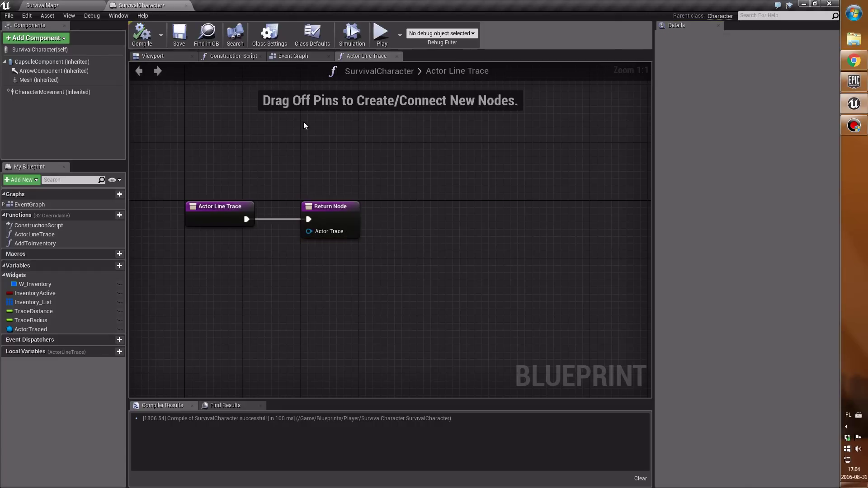
# - Move the Return Node far right and pull a wire off the entry's exec output
pyautogui.scroll(-2, 303, 121)
pyautogui.scroll(2, 239, 202)
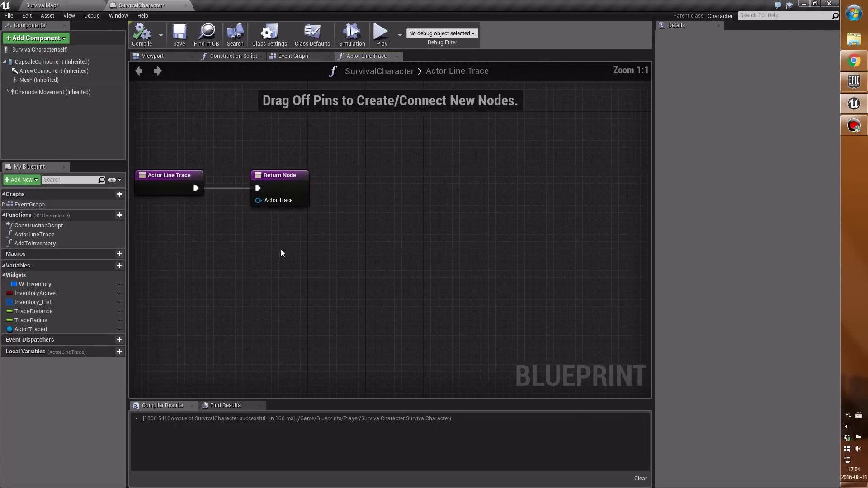
pyautogui.moveTo(341, 219); pyautogui.dragTo(222, 139)
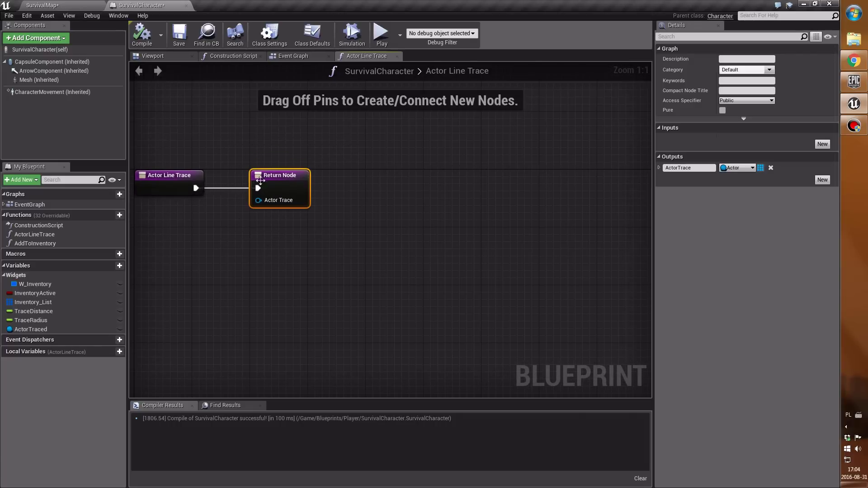
pyautogui.moveTo(277, 180); pyautogui.dragTo(617, 180)
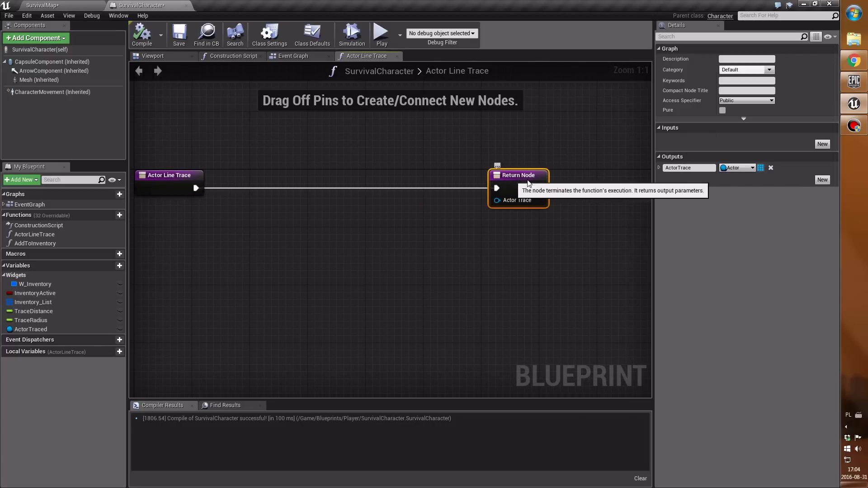
pyautogui.moveTo(597, 206); pyautogui.dragTo(548, 204, button='right')
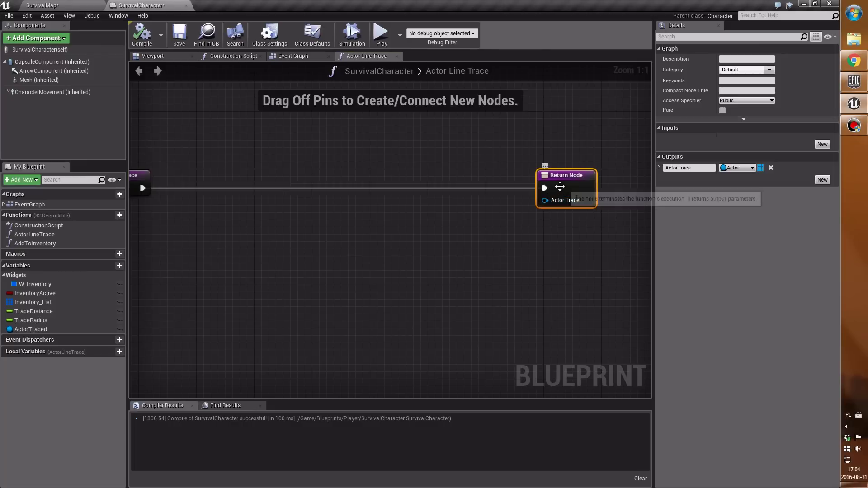
pyautogui.moveTo(547, 188); pyautogui.dragTo(584, 188)
pyautogui.moveTo(333, 230); pyautogui.dragTo(412, 235, button='right')
pyautogui.click(413, 236)
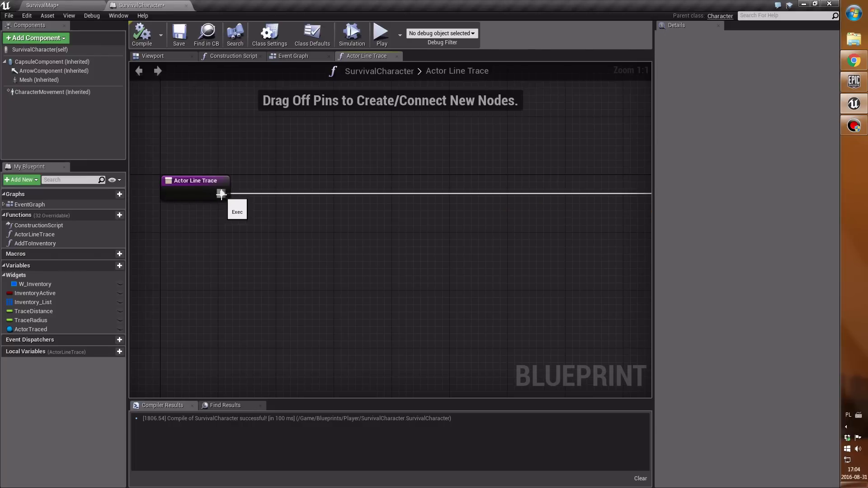
pyautogui.moveTo(222, 193); pyautogui.dragTo(384, 196)
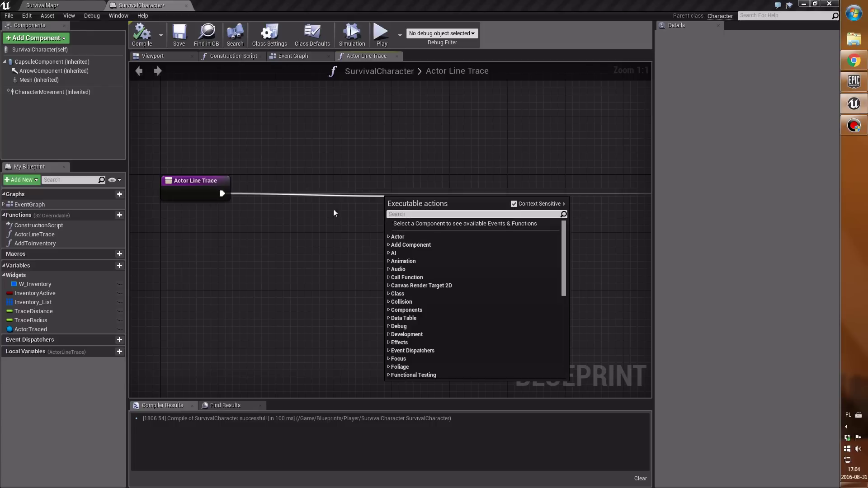
# - Connect a SphereTraceByChannel node to the ActorLineTrace entry's exec output
pyautogui.click(284, 201)
pyautogui.moveTo(227, 194); pyautogui.dragTo(438, 191)
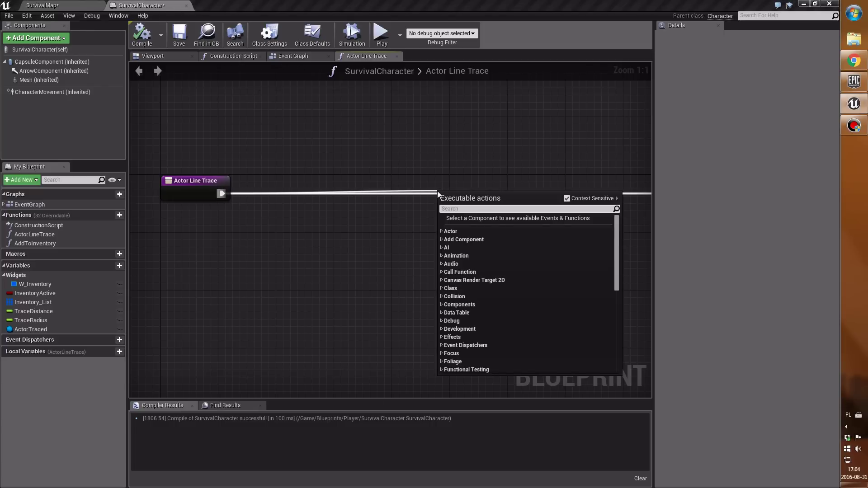
pyautogui.write('sphere')
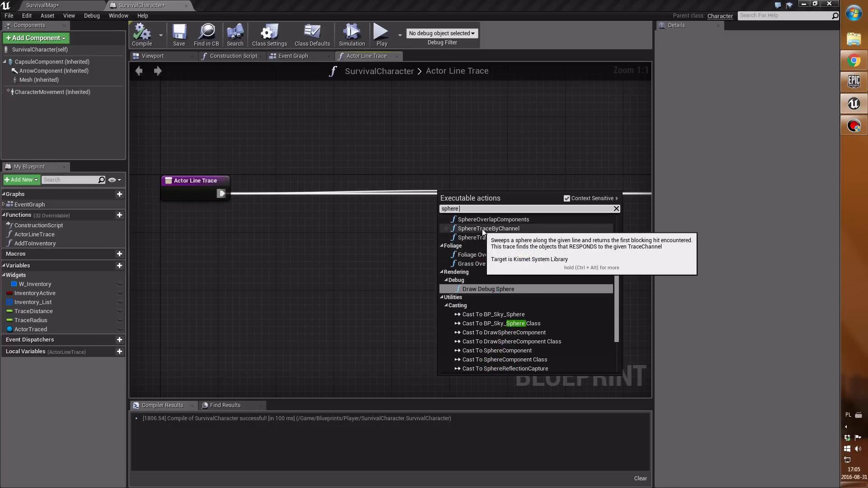
pyautogui.click(526, 228)
pyautogui.moveTo(512, 198); pyautogui.dragTo(541, 189)
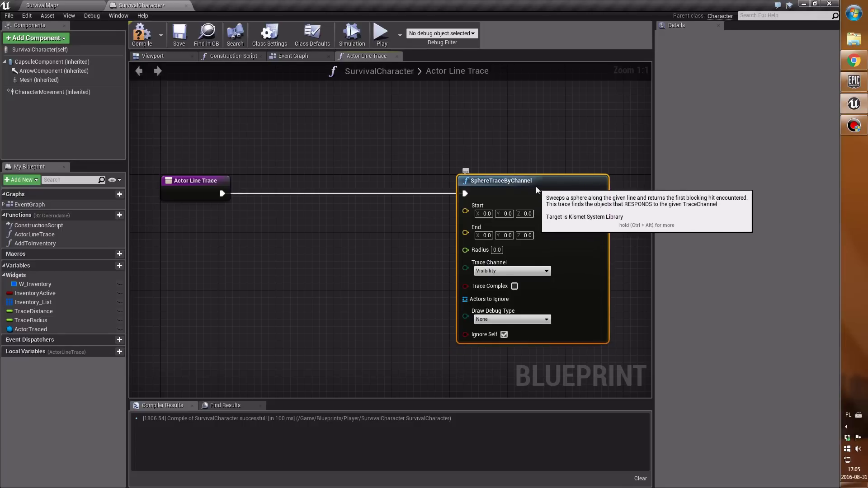
pyautogui.moveTo(541, 189)
pyautogui.mouseDown(button='right')
pyautogui.moveTo(491, 167)
pyautogui.moveTo(457, 173)
pyautogui.mouseUp(button='right')
pyautogui.scroll(-2, 497, 169)
pyautogui.moveTo(362, 233)
pyautogui.mouseDown(button='right')
pyautogui.moveTo(416, 245)
pyautogui.moveTo(442, 209)
pyautogui.mouseUp(button='right')
pyautogui.scroll(2, 416, 245)
pyautogui.moveTo(302, 225); pyautogui.dragTo(376, 231, button='right')
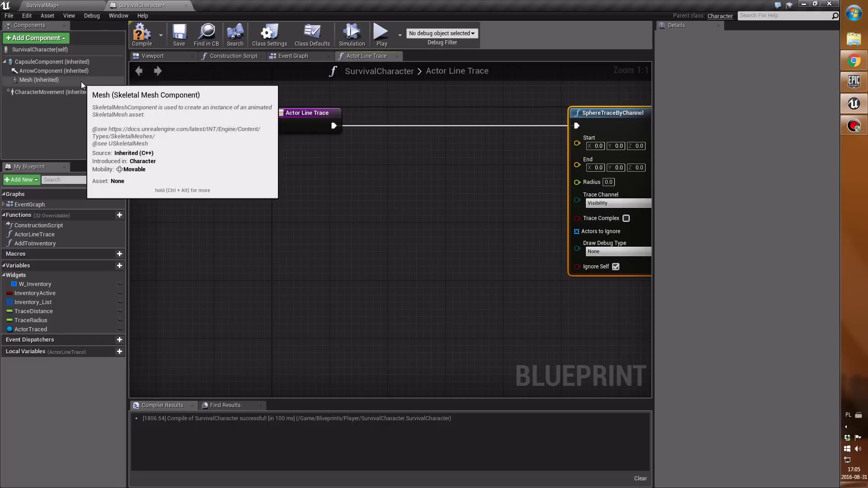
# - Compile, then select the Mesh component and show the character's Viewport
pyautogui.click(142, 34)
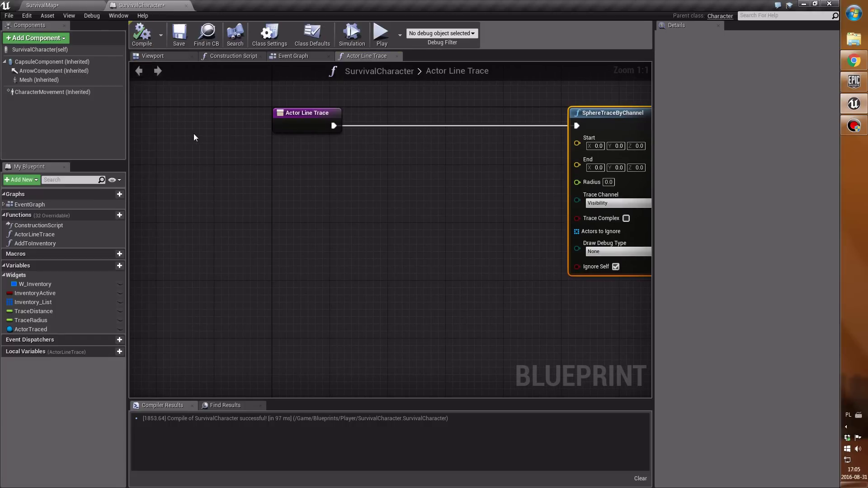
pyautogui.click(64, 80)
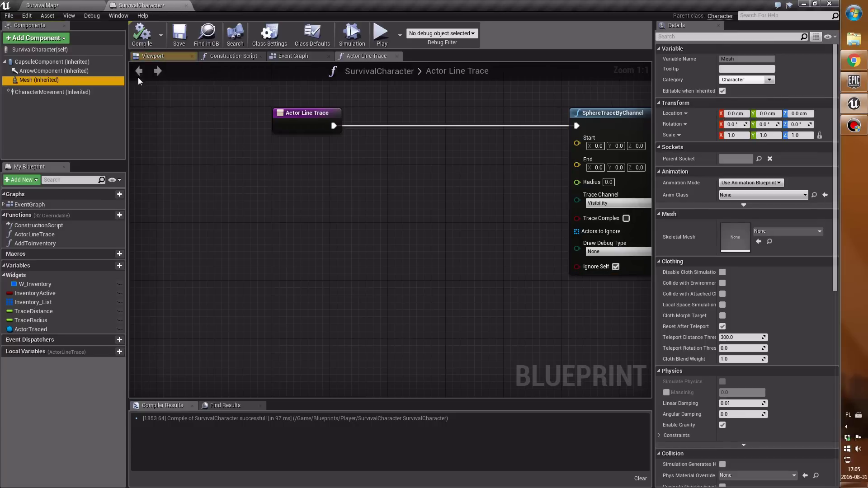
pyautogui.click(154, 57)
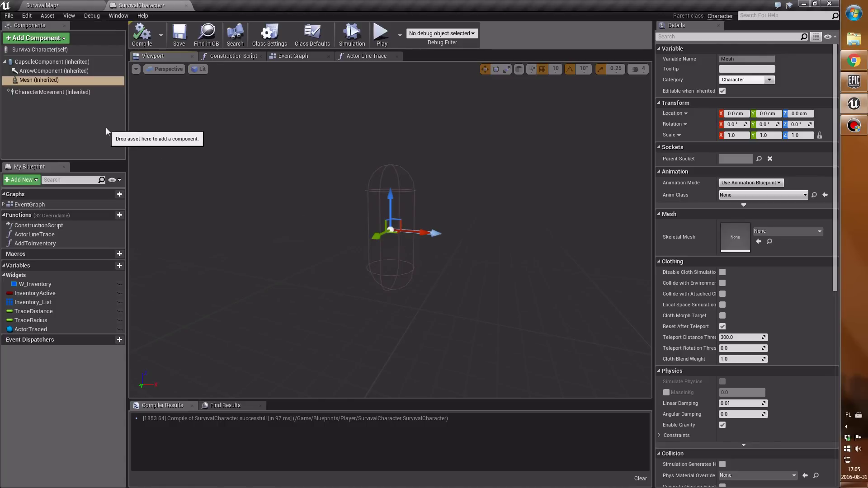
# - Add a CineCamera component, then delete it
pyautogui.click(47, 40)
pyautogui.moveTo(112, 85); pyautogui.dragTo(113, 114)
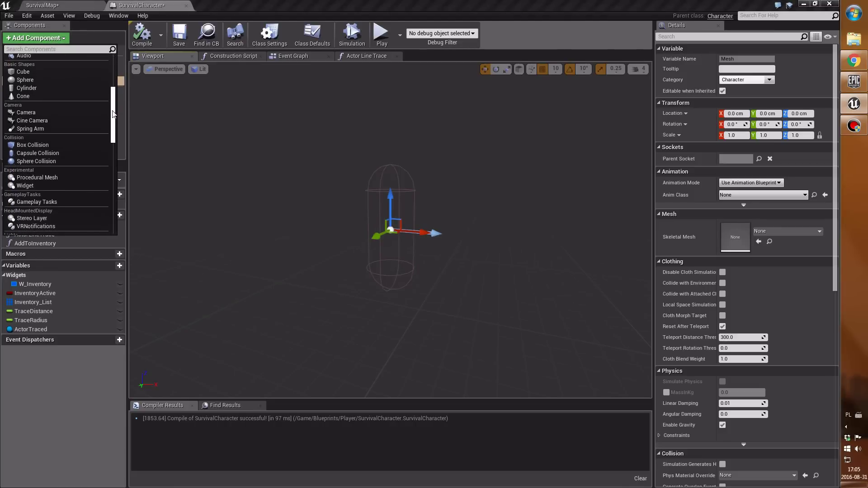
pyautogui.click(40, 118)
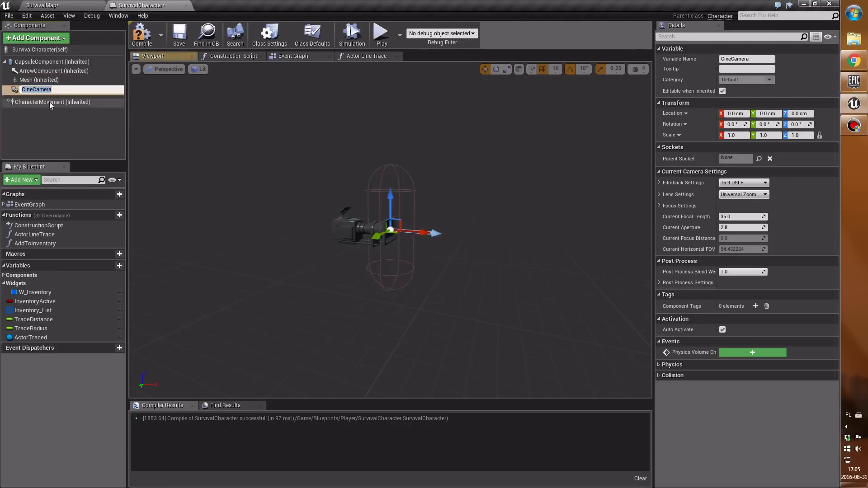
pyautogui.click(65, 88)
pyautogui.press('Delete')
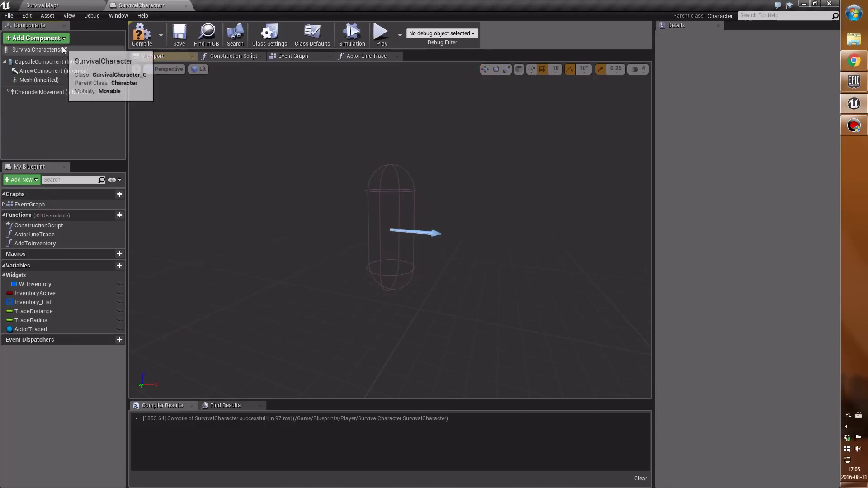
# - Add a standard Camera component, then compile and save
pyautogui.click(36, 38)
pyautogui.scroll(-1, 53, 131)
pyautogui.scroll(-1, 34, 162)
pyautogui.scroll(-1, 35, 162)
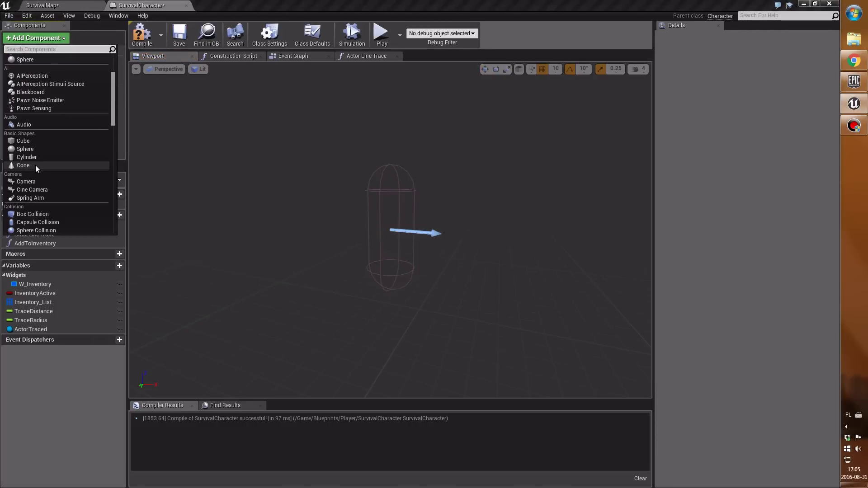
pyautogui.click(35, 183)
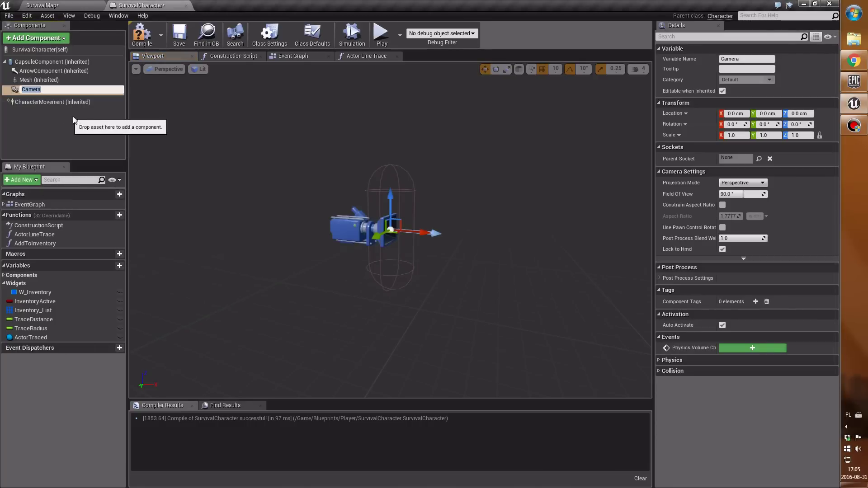
pyautogui.click(143, 16)
pyautogui.click(148, 5)
pyautogui.click(142, 34)
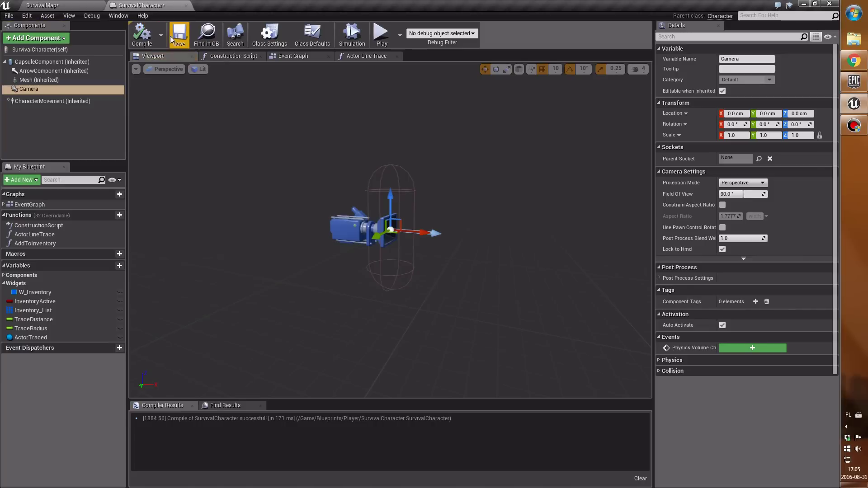
pyautogui.click(179, 34)
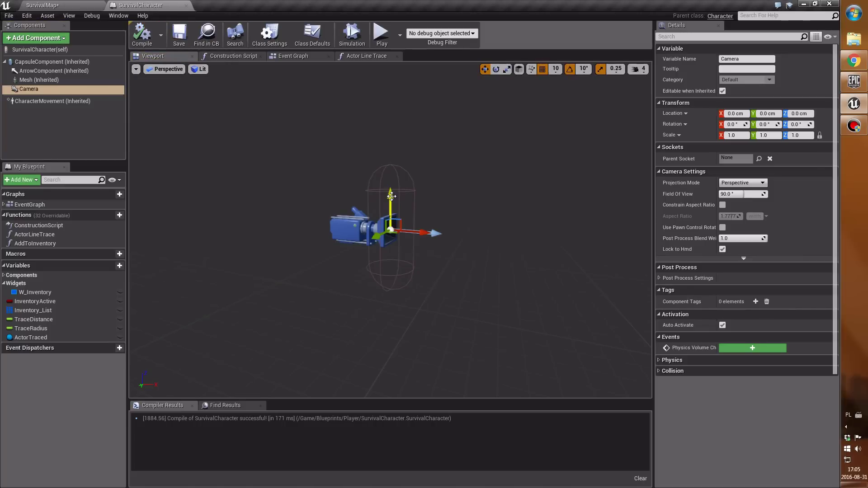
# - Raise the Camera to Z 60 cm above the capsule centre, then compile and save
pyautogui.moveTo(392, 196); pyautogui.dragTo(399, 152)
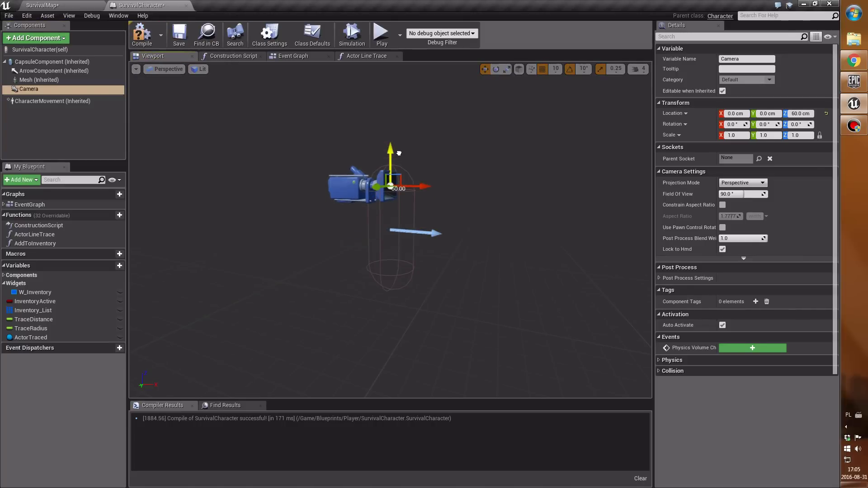
pyautogui.click(142, 34)
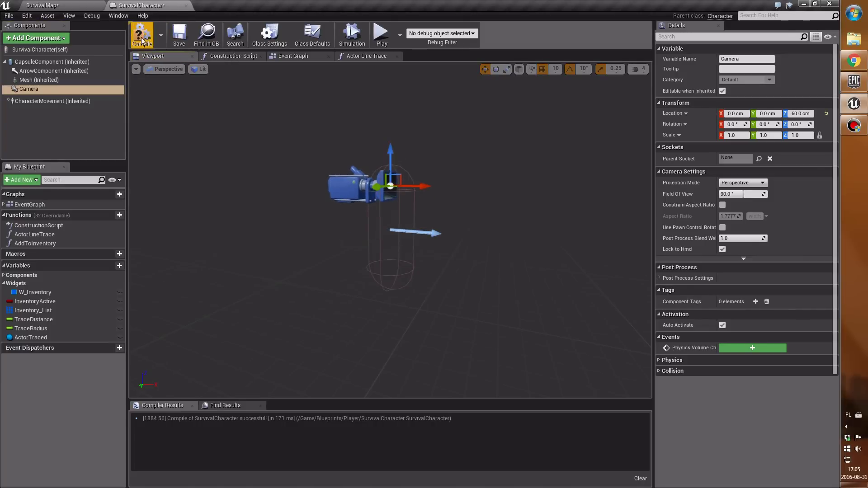
pyautogui.click(179, 34)
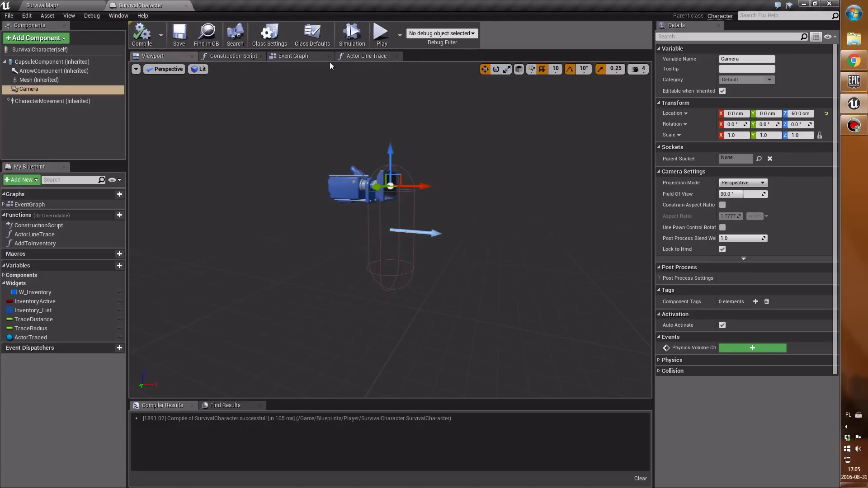
# - In Actor Line Trace, add a Camera reference and a GetWorldLocation node for it
pyautogui.click(362, 57)
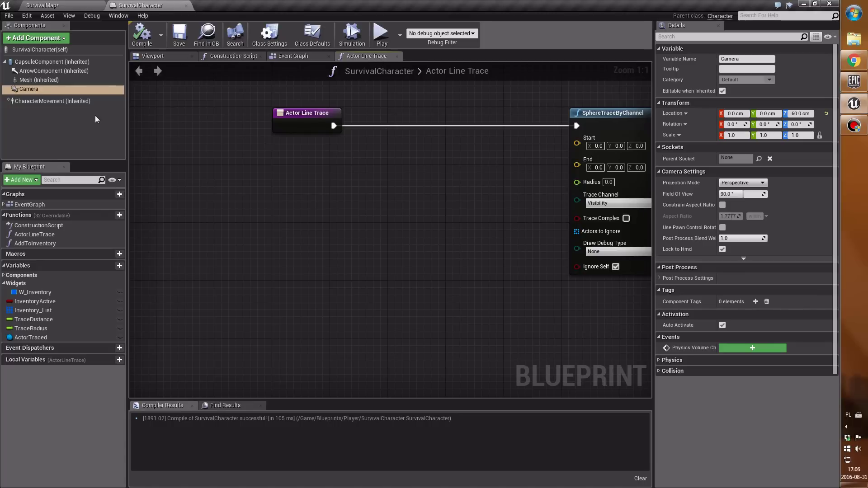
pyautogui.moveTo(90, 89)
pyautogui.mouseDown()
pyautogui.moveTo(242, 187)
pyautogui.moveTo(208, 189)
pyautogui.moveTo(267, 197)
pyautogui.mouseUp()
pyautogui.write('ge')
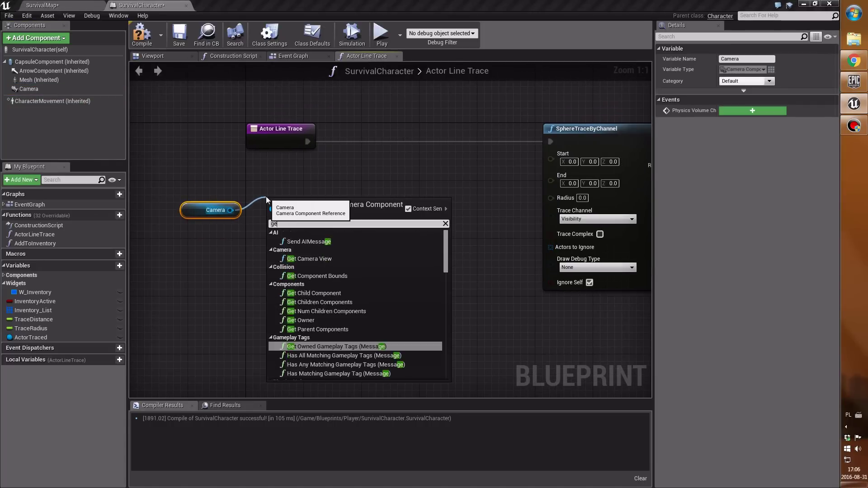
pyautogui.write('t loca')
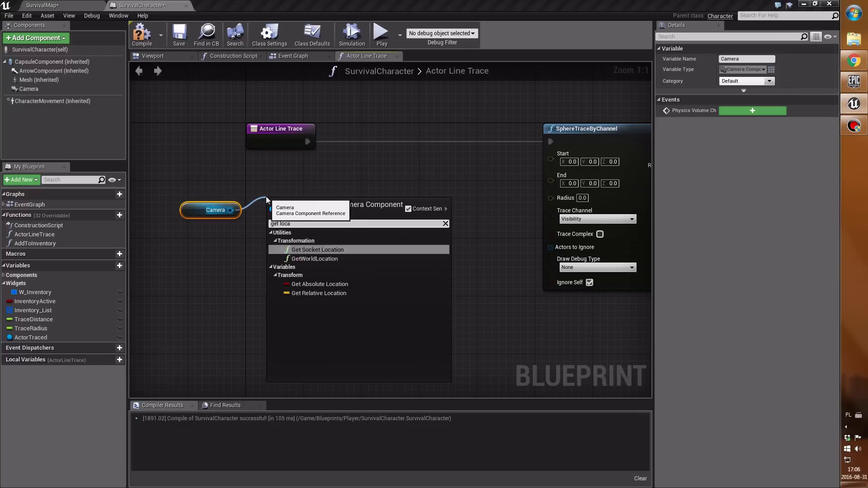
pyautogui.press('Down')
pyautogui.press('Return')
# - Wire the Camera's world location into the SphereTraceByChannel Start pin
pyautogui.moveTo(297, 294); pyautogui.dragTo(362, 264, button='right')
pyautogui.moveTo(362, 262); pyautogui.dragTo(290, 159)
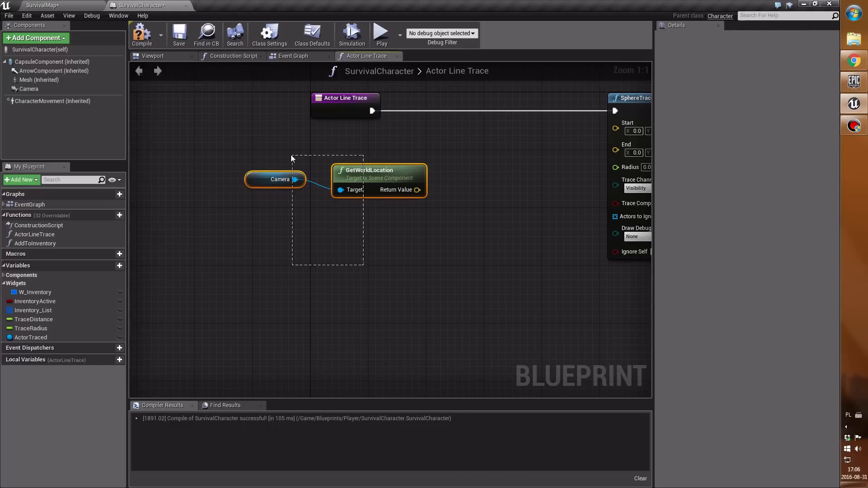
pyautogui.moveTo(404, 200)
pyautogui.mouseDown()
pyautogui.moveTo(310, 214)
pyautogui.moveTo(381, 179)
pyautogui.mouseUp()
pyautogui.click(295, 198)
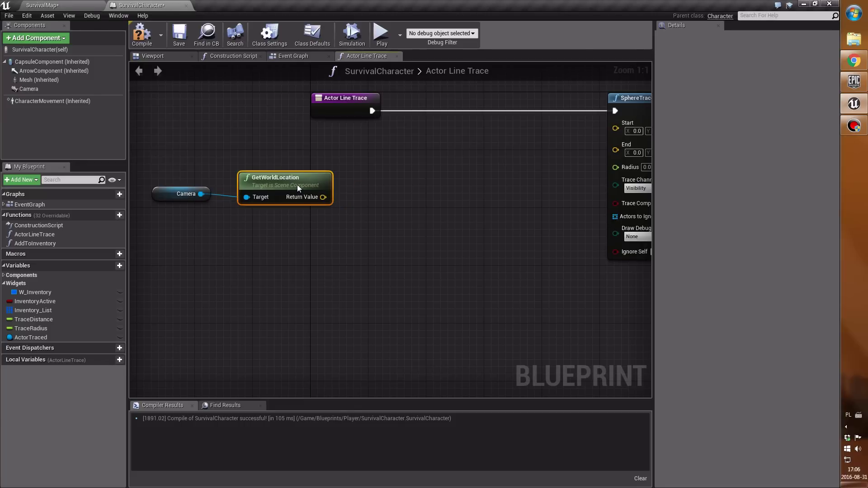
pyautogui.moveTo(295, 198); pyautogui.dragTo(297, 155)
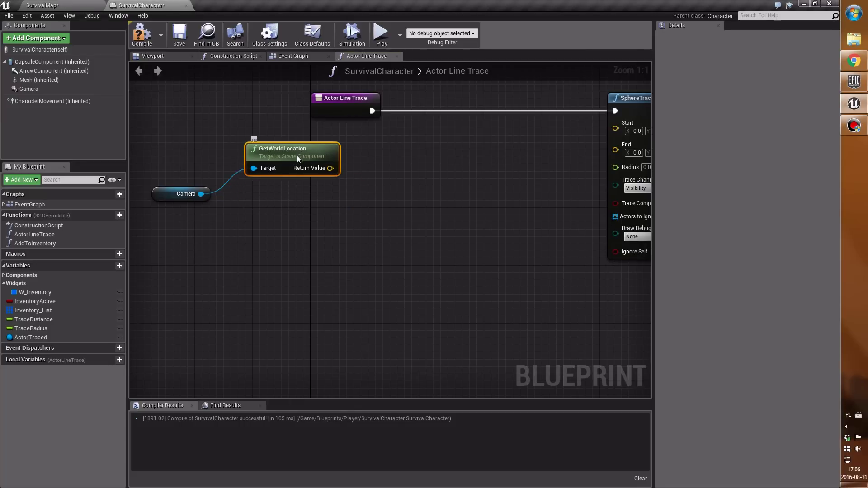
pyautogui.moveTo(309, 162); pyautogui.dragTo(254, 165, button='right')
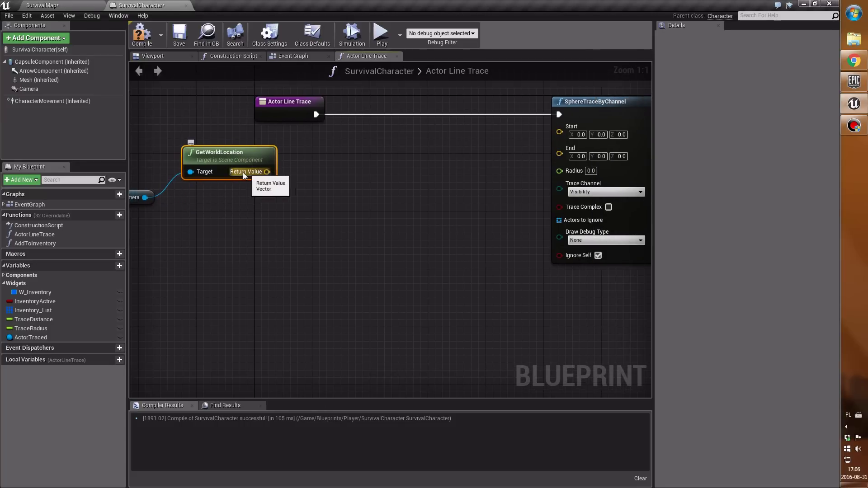
pyautogui.moveTo(268, 172); pyautogui.dragTo(561, 132)
pyautogui.moveTo(347, 207); pyautogui.dragTo(394, 197, button='right')
pyautogui.click(625, 109)
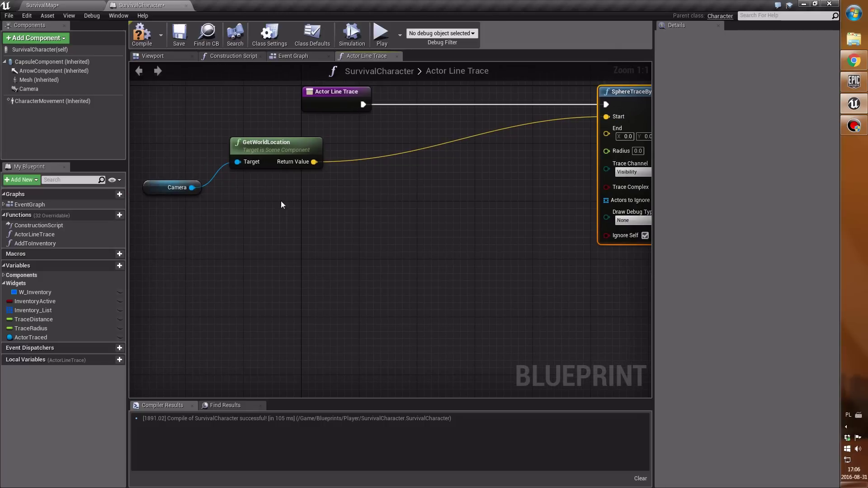
# - Add a Get Forward Vector node from the Camera
pyautogui.moveTo(191, 187); pyautogui.dragTo(235, 240)
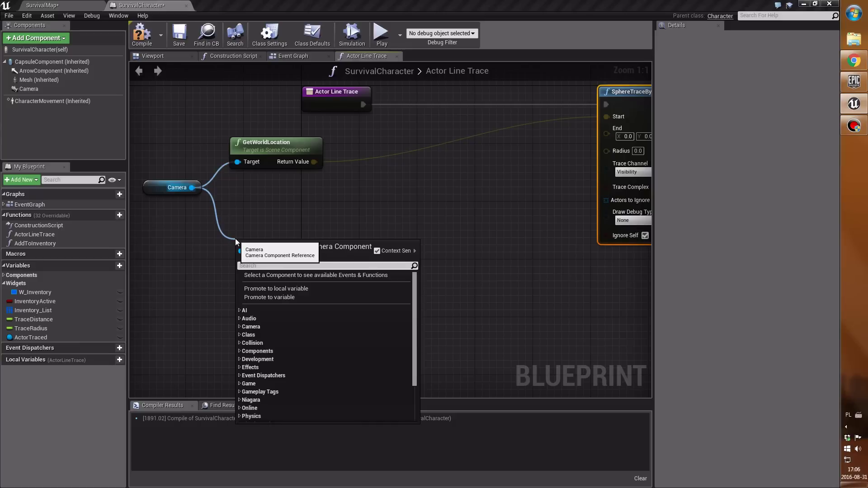
pyautogui.write('get')
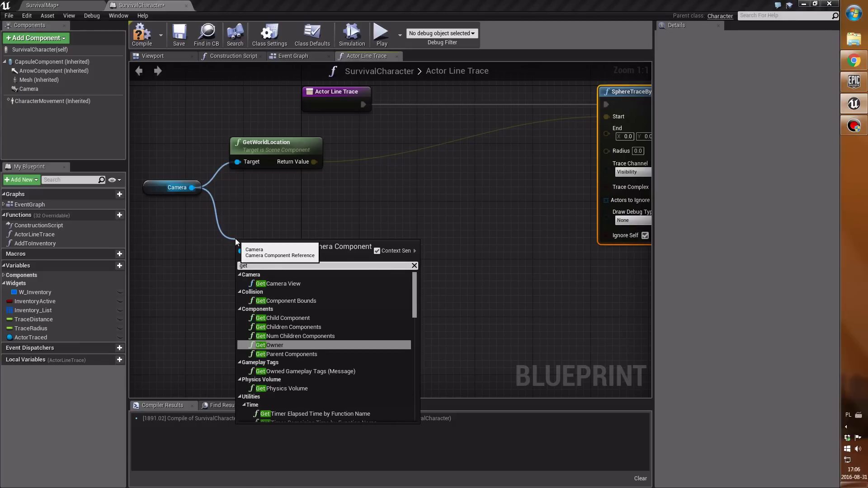
pyautogui.write('forward')
pyautogui.press('Return')
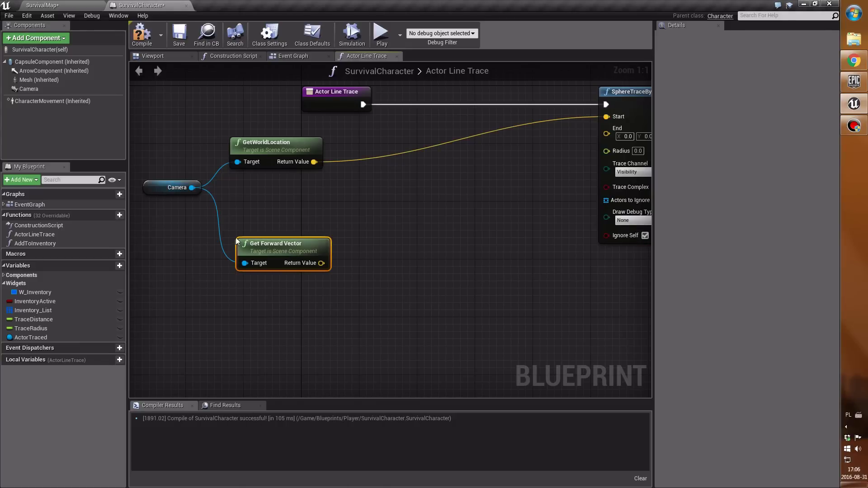
# - Multiply the forward vector by the TraceDistance variable using a vector-times-float node
pyautogui.moveTo(255, 243)
pyautogui.mouseDown()
pyautogui.moveTo(259, 217)
pyautogui.moveTo(358, 242)
pyautogui.mouseUp()
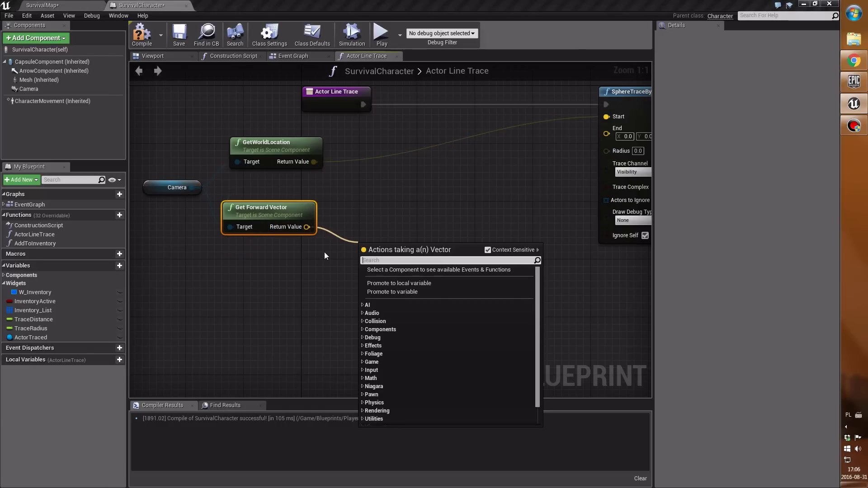
pyautogui.write('*')
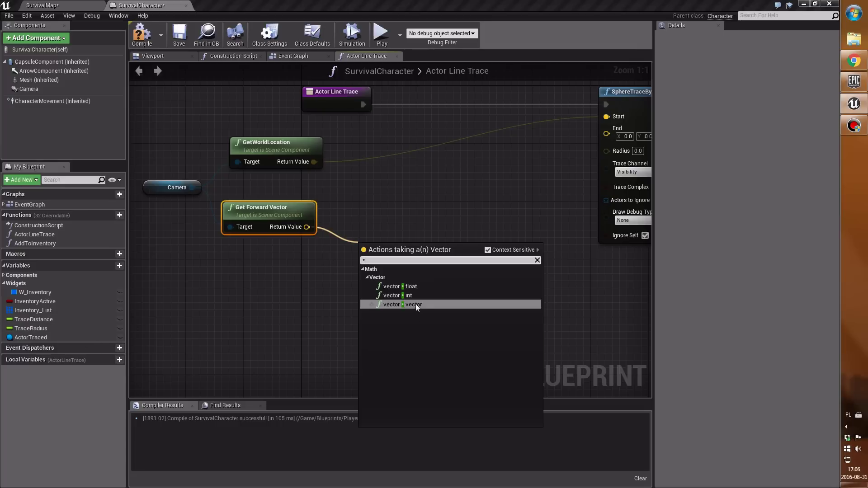
pyautogui.click(417, 286)
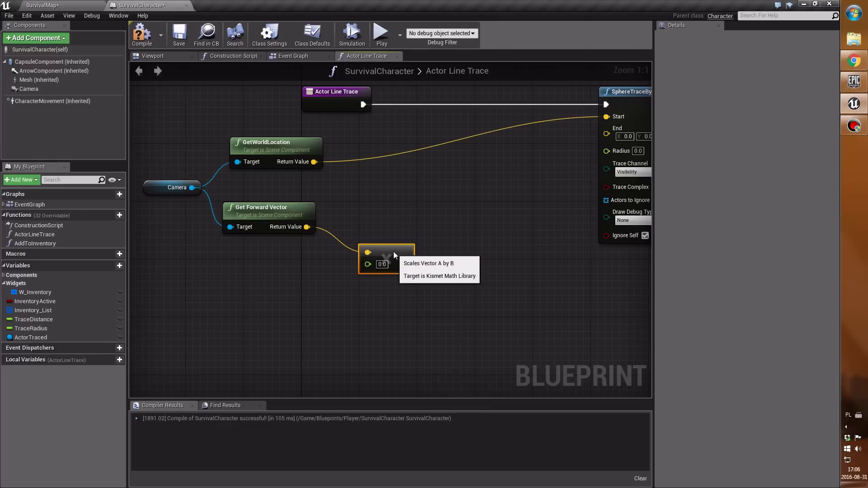
pyautogui.moveTo(383, 251); pyautogui.dragTo(369, 245)
pyautogui.click(196, 289)
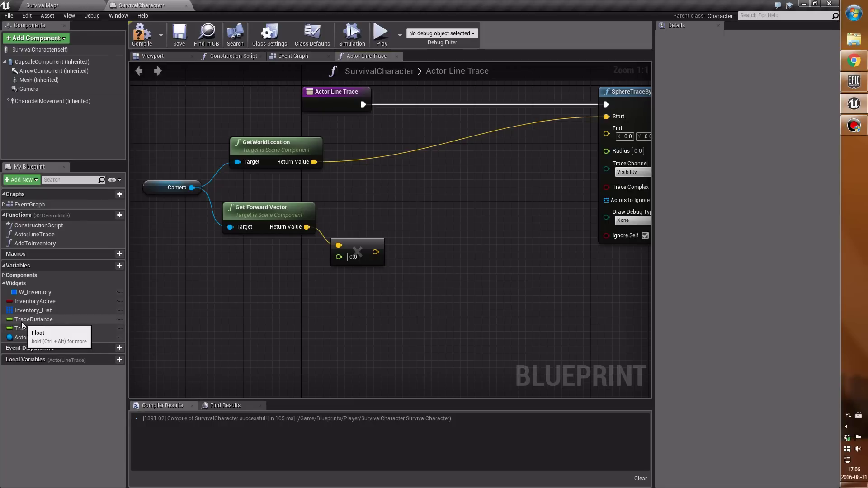
pyautogui.moveTo(17, 322); pyautogui.dragTo(340, 260)
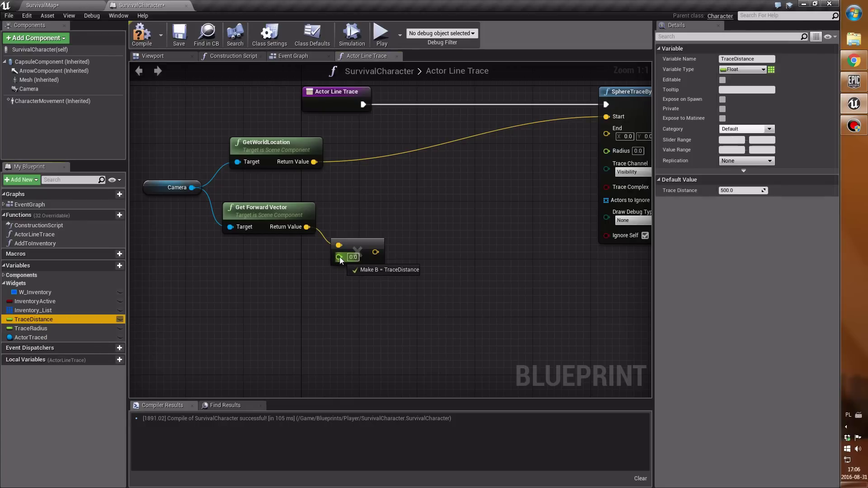
pyautogui.moveTo(247, 273); pyautogui.dragTo(264, 273)
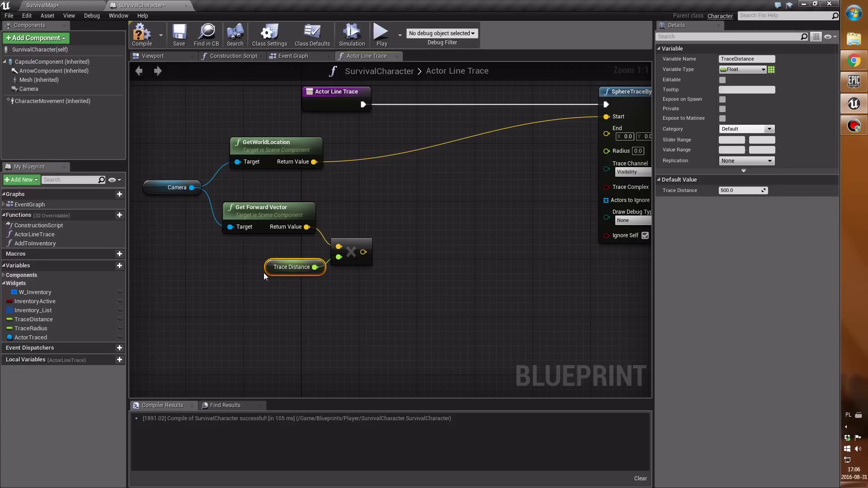
pyautogui.click(424, 294)
pyautogui.moveTo(399, 279); pyautogui.dragTo(372, 294, button='right')
# - Add the world location to the scaled forward vector and wire the sum into End
pyautogui.moveTo(337, 268); pyautogui.dragTo(368, 205)
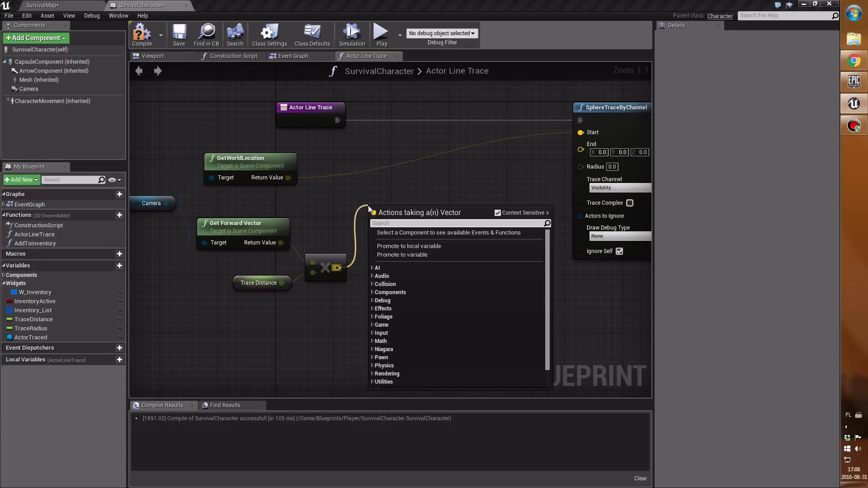
pyautogui.write('+')
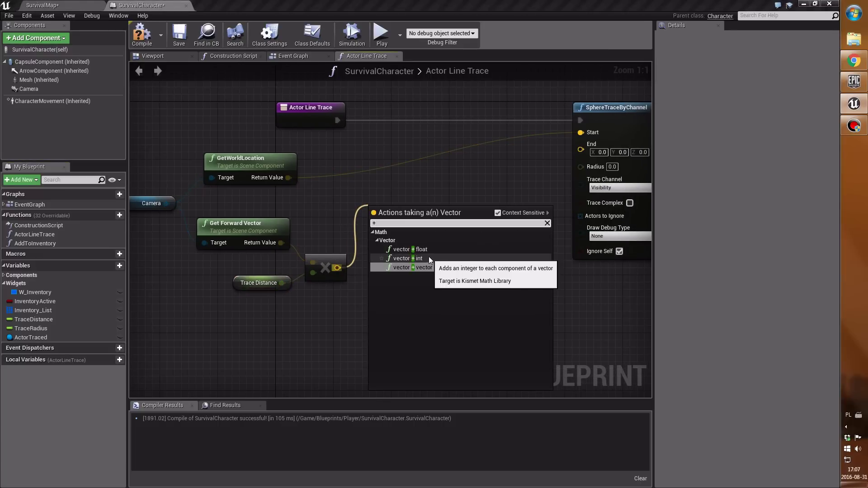
pyautogui.click(412, 267)
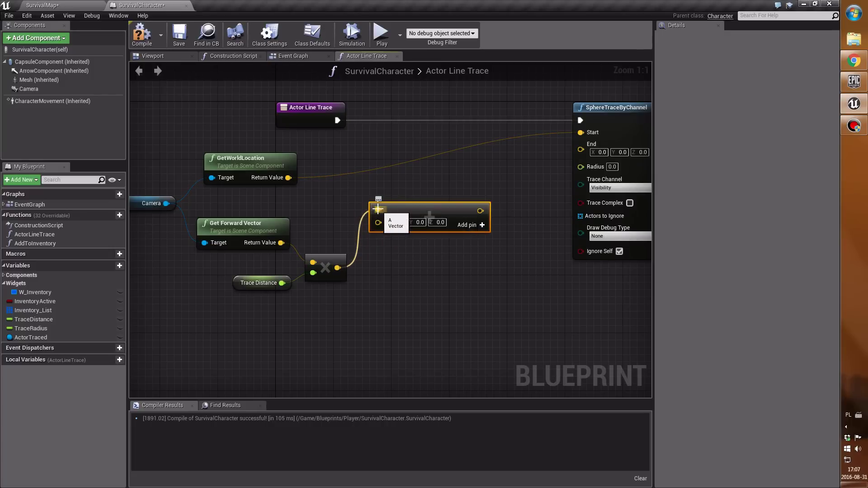
pyautogui.keyDown('ctrl'); pyautogui.moveTo(378, 209); pyautogui.dragTo(287, 180); pyautogui.keyUp('ctrl')
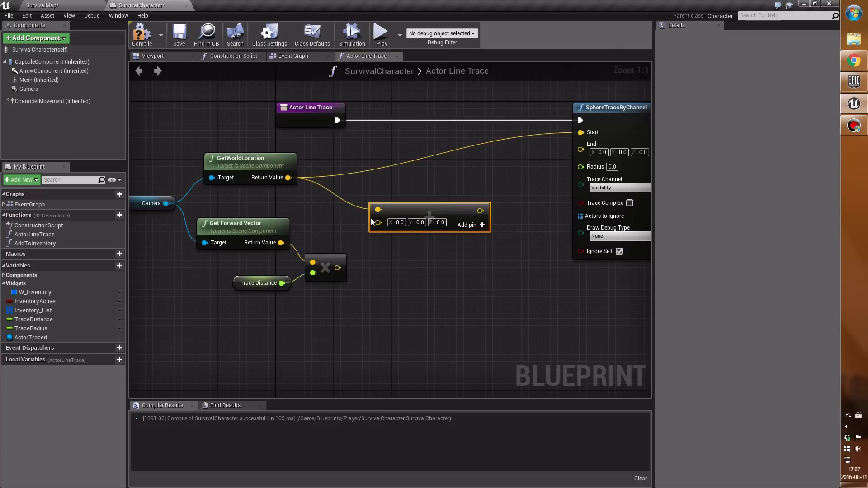
pyautogui.moveTo(378, 222); pyautogui.dragTo(337, 268)
pyautogui.moveTo(423, 205); pyautogui.dragTo(408, 209, button='right')
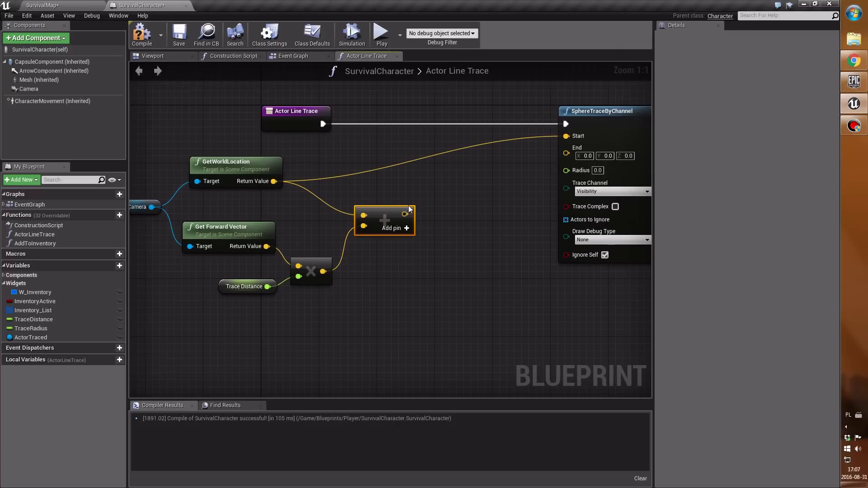
pyautogui.moveTo(405, 214); pyautogui.dragTo(559, 154)
pyautogui.moveTo(529, 190); pyautogui.dragTo(524, 192, button='right')
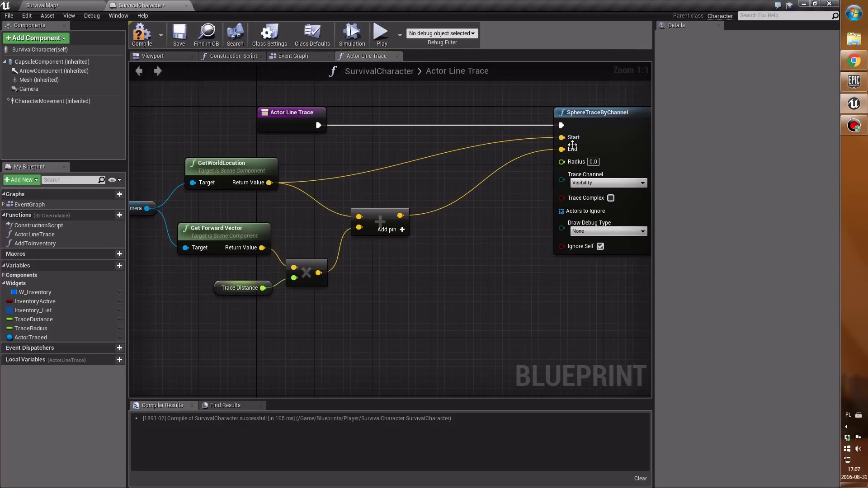
pyautogui.click(222, 165)
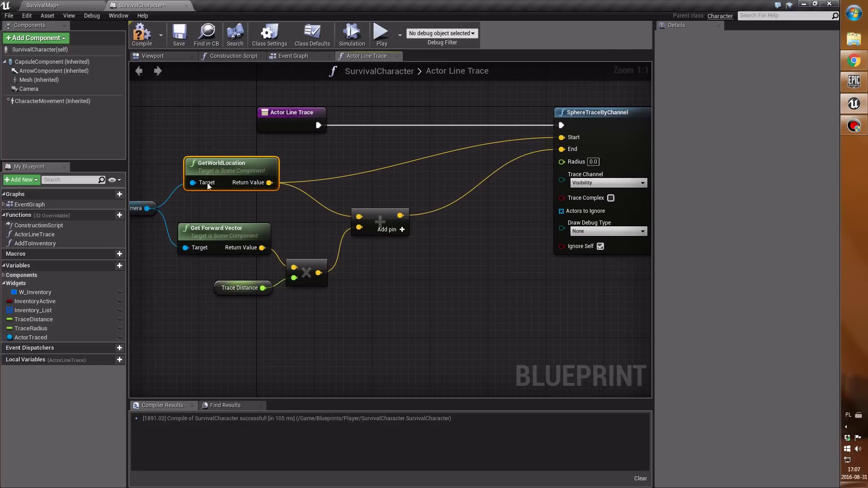
pyautogui.click(380, 219)
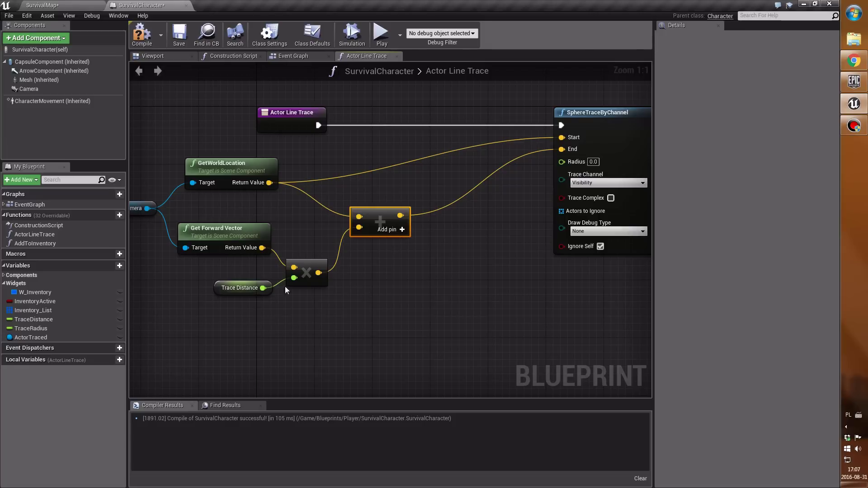
# - Check that TraceDistance defaults to 500 and recompile the blueprint
pyautogui.click(60, 319)
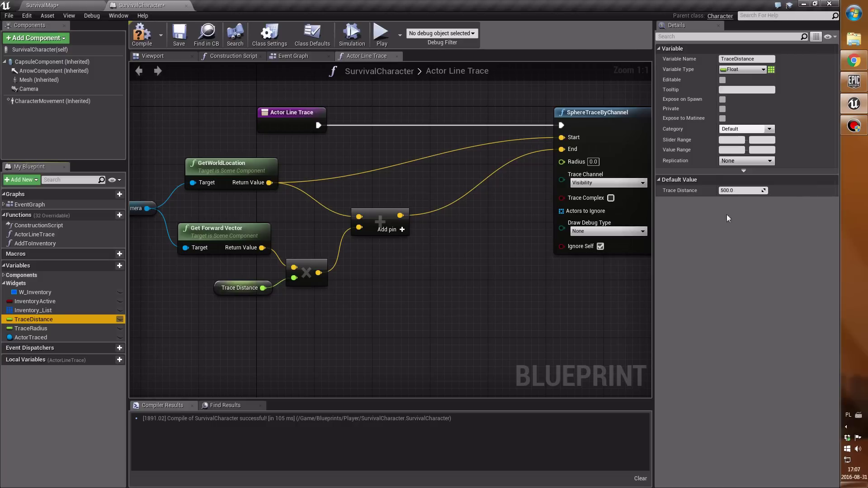
pyautogui.click(747, 187)
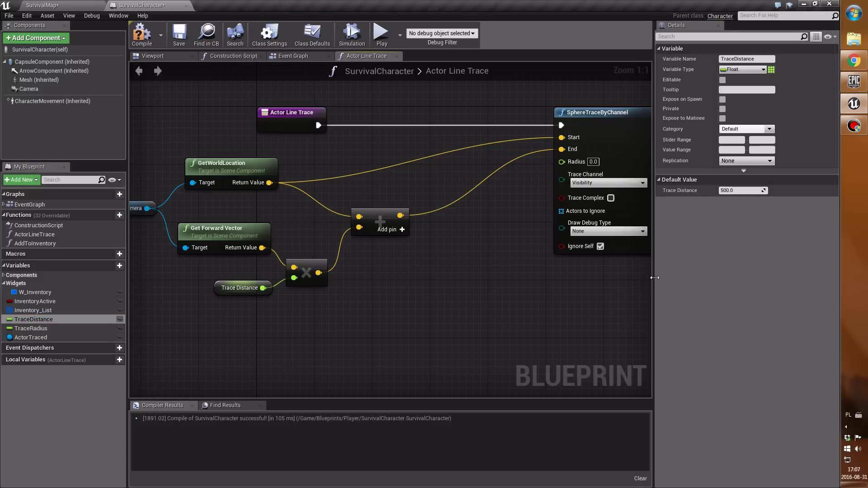
pyautogui.click(142, 34)
# - Move the Return node right, set Draw Debug Type to For Duration, then compile and save
pyautogui.moveTo(499, 164); pyautogui.dragTo(356, 176, button='right')
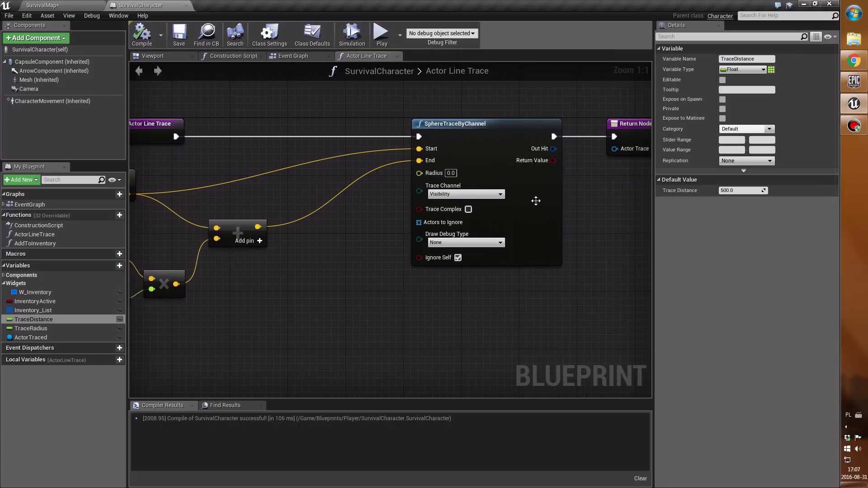
pyautogui.moveTo(535, 200); pyautogui.dragTo(440, 194, button='right')
pyautogui.moveTo(549, 134)
pyautogui.mouseDown()
pyautogui.moveTo(654, 138)
pyautogui.moveTo(628, 137)
pyautogui.mouseUp()
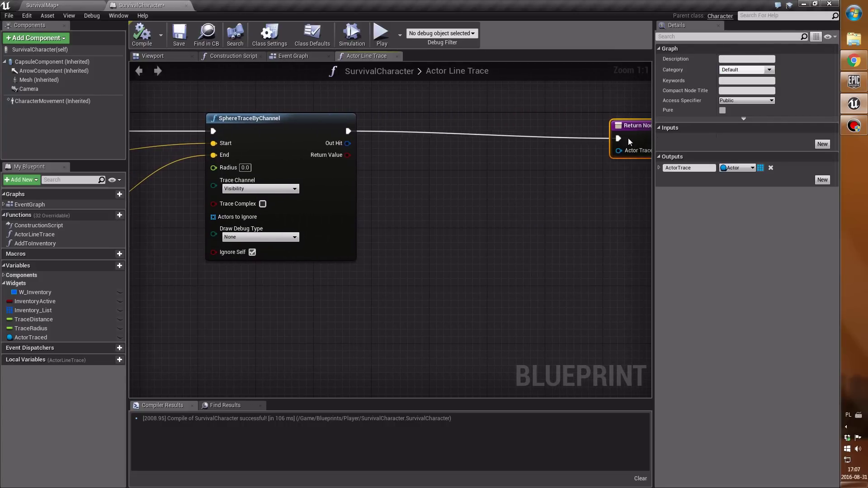
pyautogui.moveTo(359, 199); pyautogui.dragTo(478, 194, button='right')
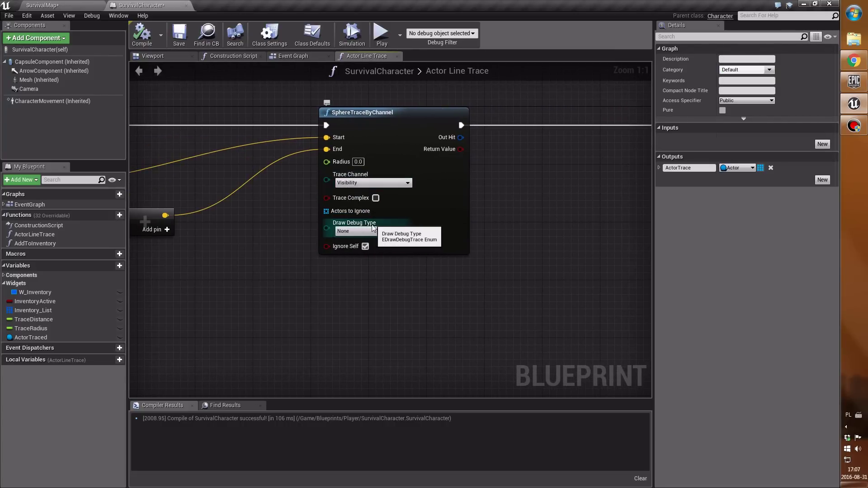
pyautogui.click(345, 231)
pyautogui.click(359, 252)
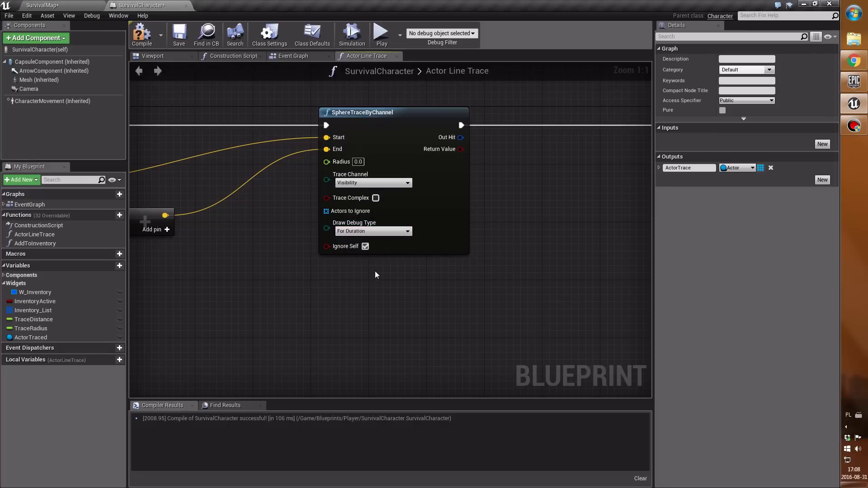
pyautogui.click(366, 231)
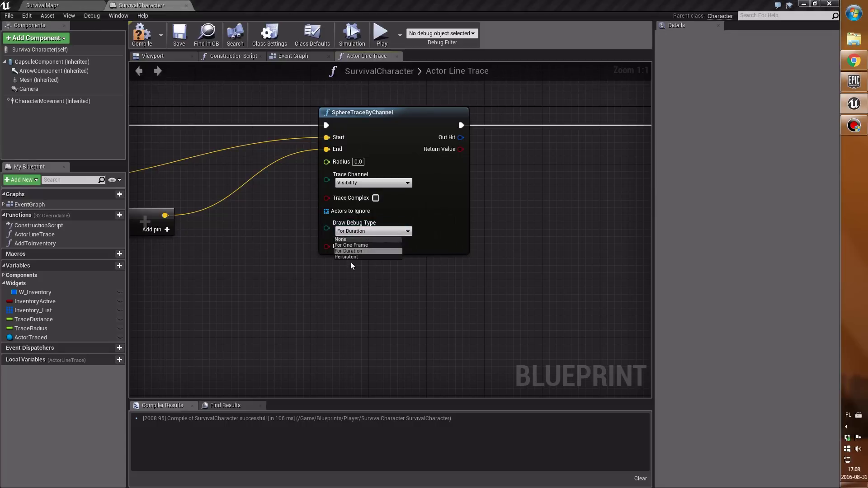
pyautogui.click(354, 287)
pyautogui.click(141, 39)
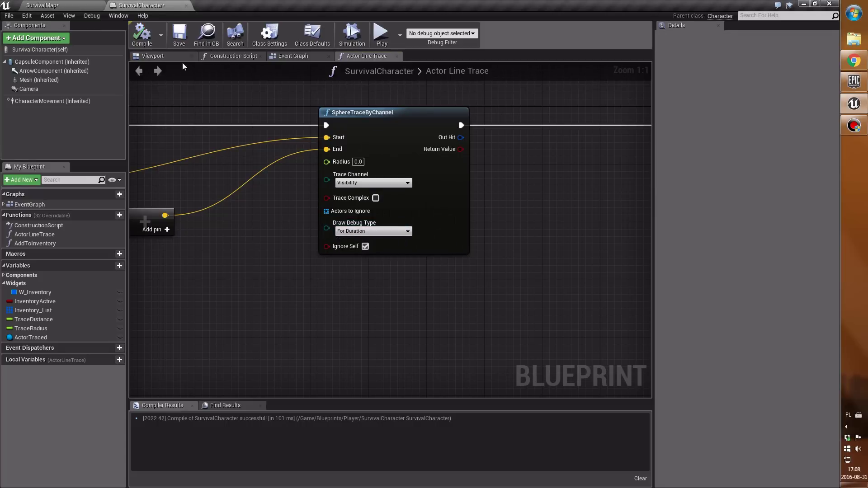
pyautogui.click(179, 35)
# - Wire a TraceRadius getter into SphereTraceByChannel's Radius pin and recompile with F7
pyautogui.click(392, 143)
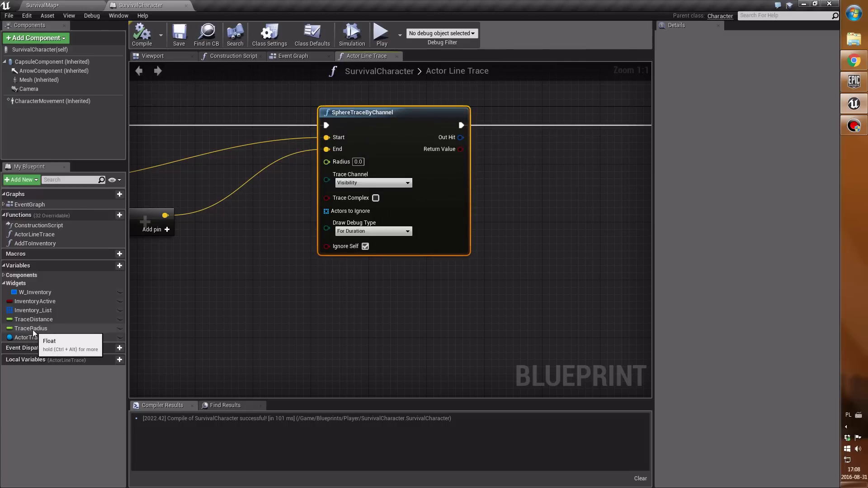
pyautogui.moveTo(62, 330)
pyautogui.mouseDown()
pyautogui.moveTo(303, 193)
pyautogui.moveTo(328, 165)
pyautogui.mouseUp()
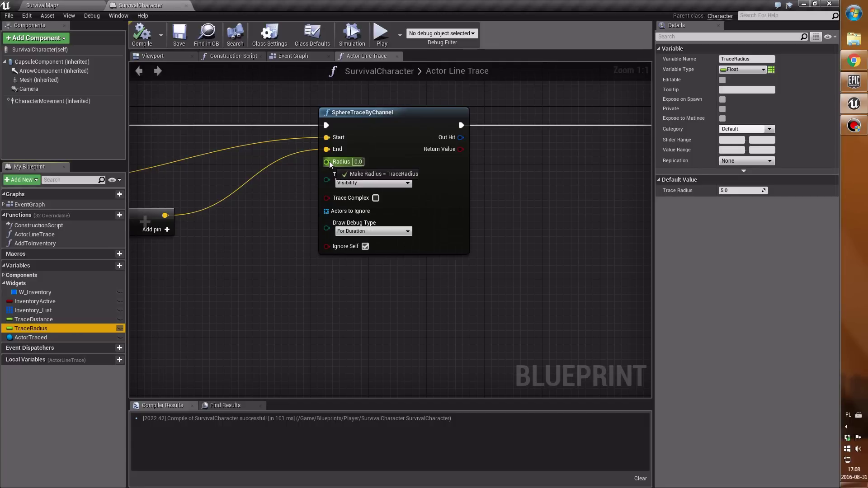
pyautogui.moveTo(329, 163); pyautogui.dragTo(328, 161)
pyautogui.moveTo(232, 172); pyautogui.dragTo(256, 198)
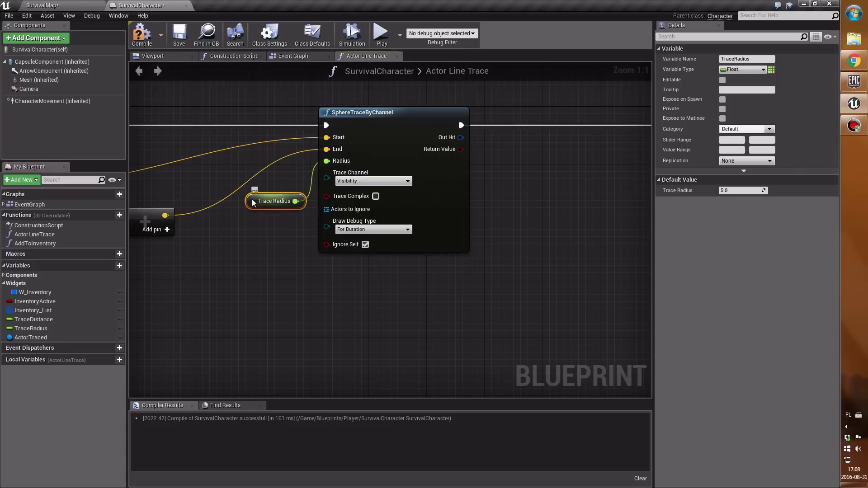
pyautogui.click(45, 328)
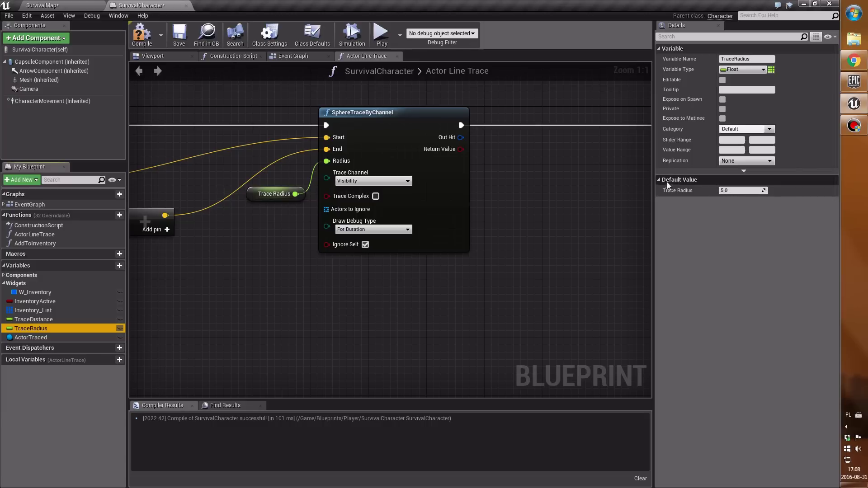
pyautogui.moveTo(182, 113); pyautogui.dragTo(216, 116, button='right')
pyautogui.press('F7')
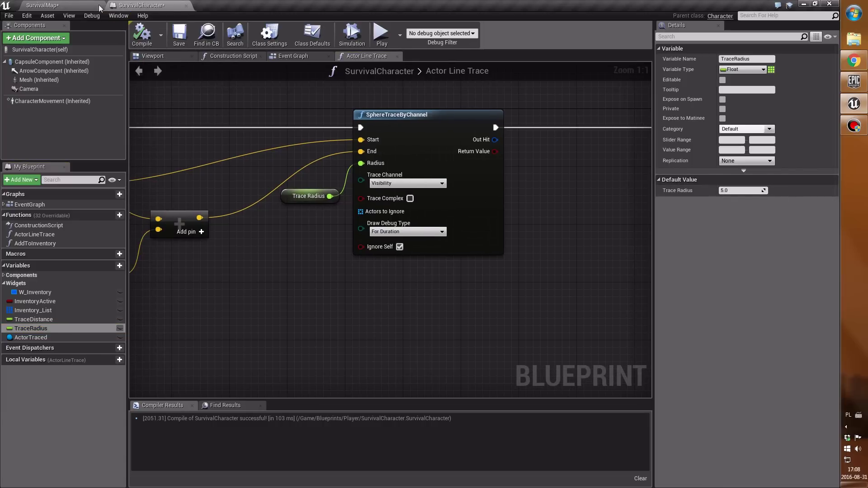
# - Save the SurvivalMap level and look over the launch and play options
pyautogui.click(82, 4)
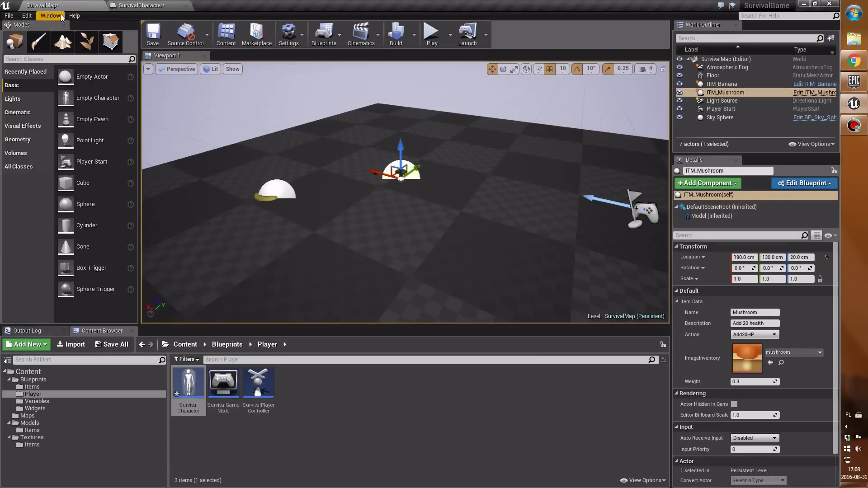
pyautogui.click(153, 34)
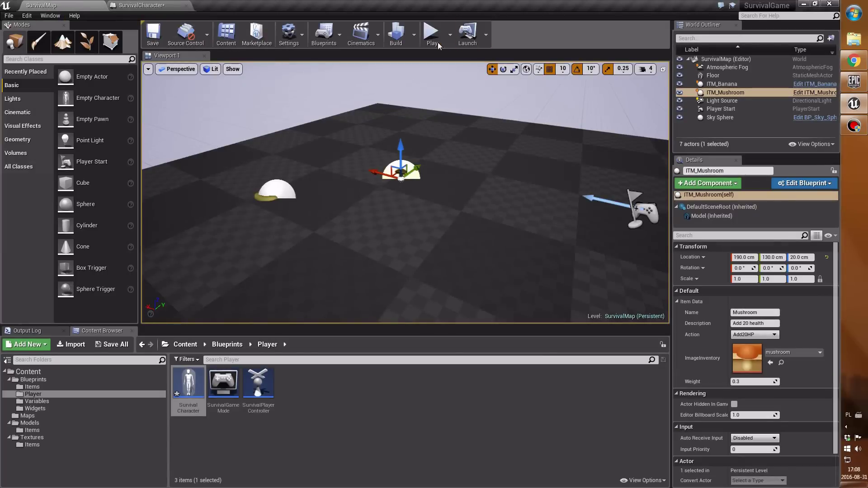
pyautogui.click(486, 35)
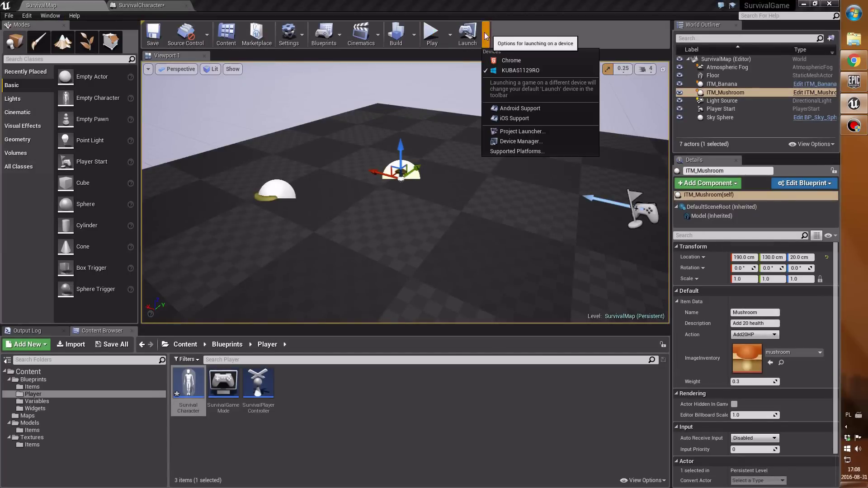
pyautogui.click(449, 35)
pyautogui.click(449, 35)
pyautogui.click(506, 32)
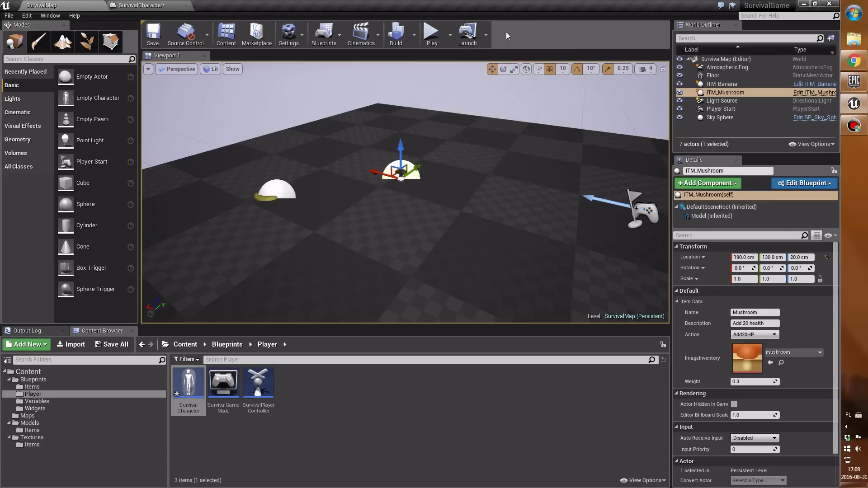
# - Play the level, fire the sphere trace twice with E, then stop and return to SurvivalCharacter
pyautogui.click(436, 39)
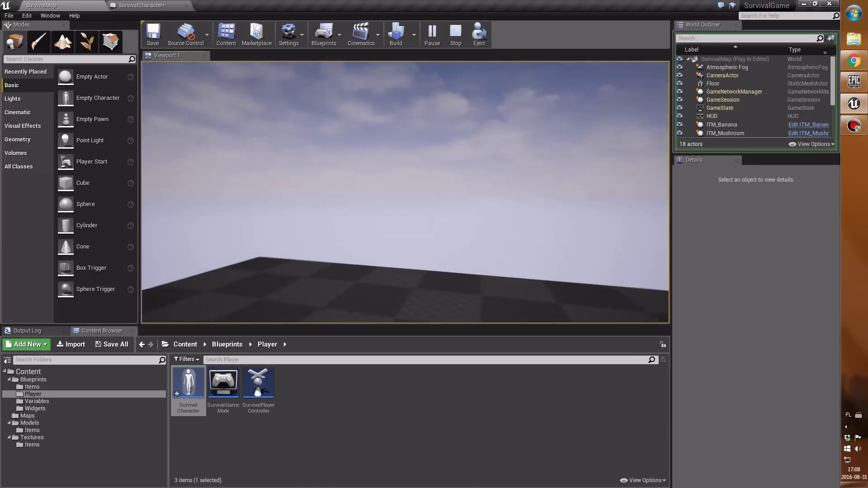
pyautogui.press('e')
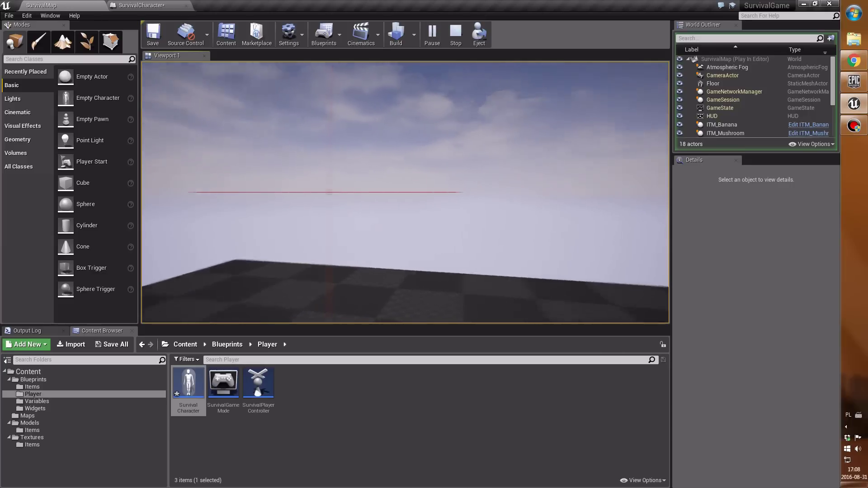
pyautogui.press('e')
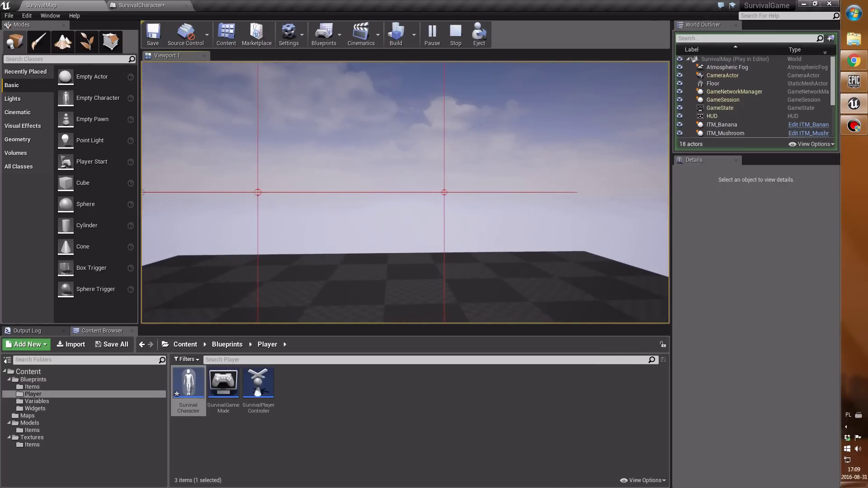
pyautogui.press('F8')
pyautogui.click(143, 5)
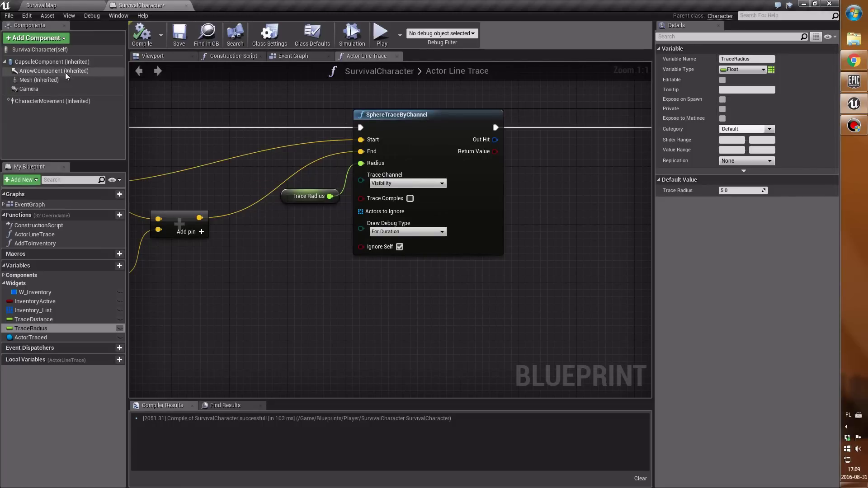
# - Enable Use Controller Rotation Pitch and Roll in SurvivalCharacter's Class Defaults
pyautogui.click(39, 51)
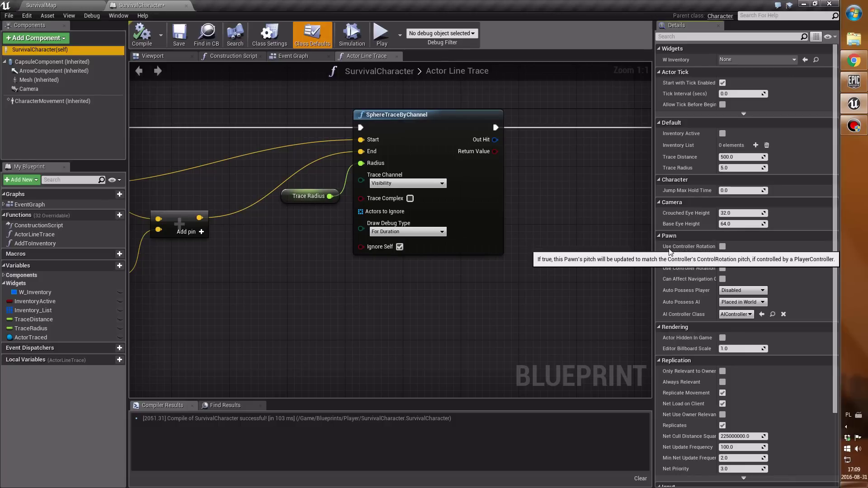
pyautogui.click(723, 268)
pyautogui.click(723, 247)
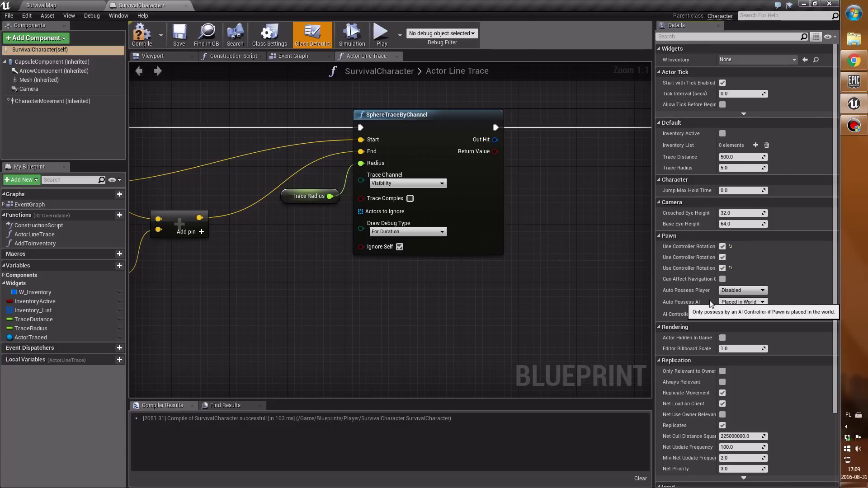
# - Play-test SurvivalMap again, stop with Escape, and return to the blueprint
pyautogui.click(41, 5)
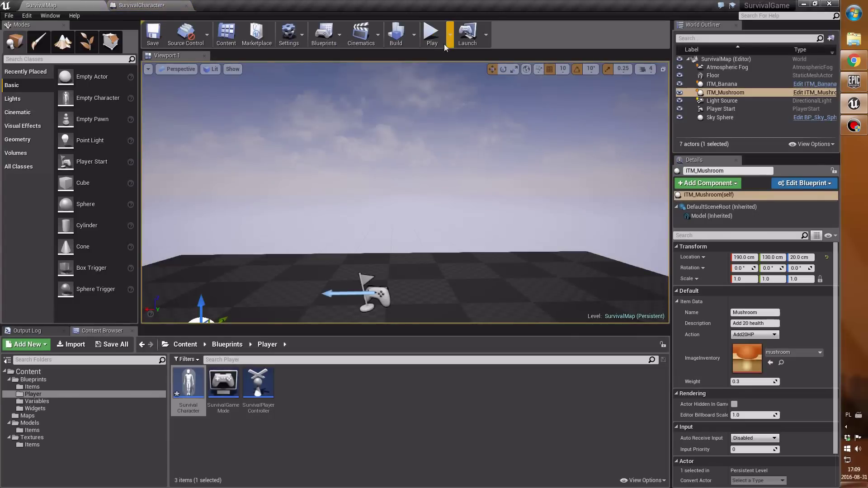
pyautogui.click(430, 33)
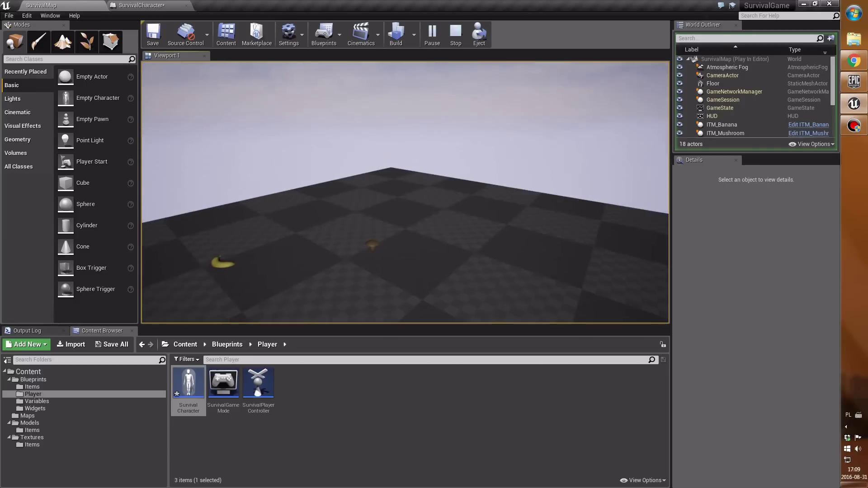
pyautogui.press('Escape')
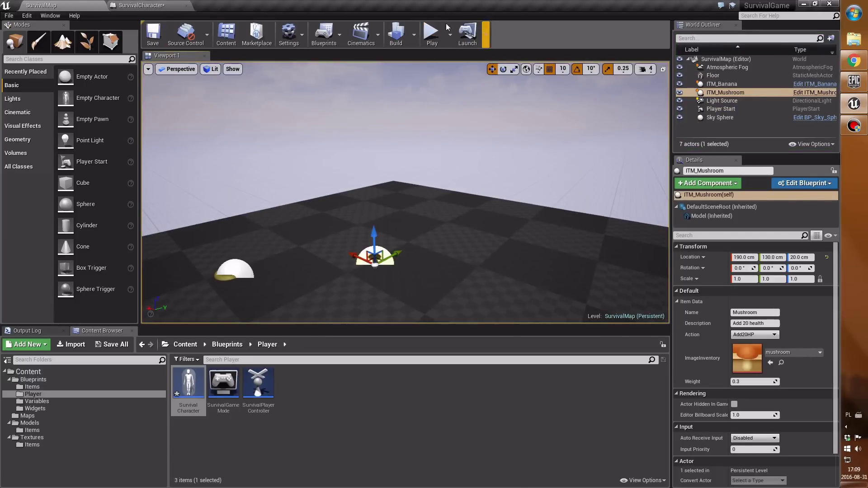
pyautogui.click(157, 4)
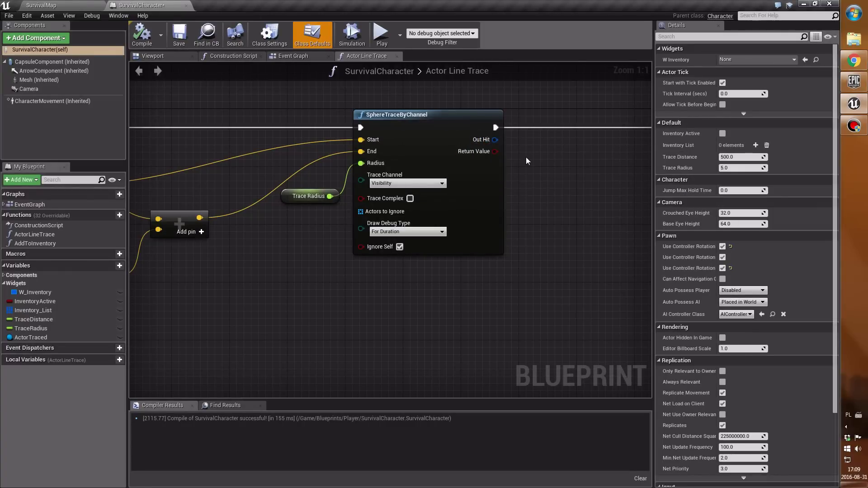
# - Add a Branch after the sphere trace, driven by its Return Value
pyautogui.moveTo(526, 161); pyautogui.dragTo(480, 170, button='right')
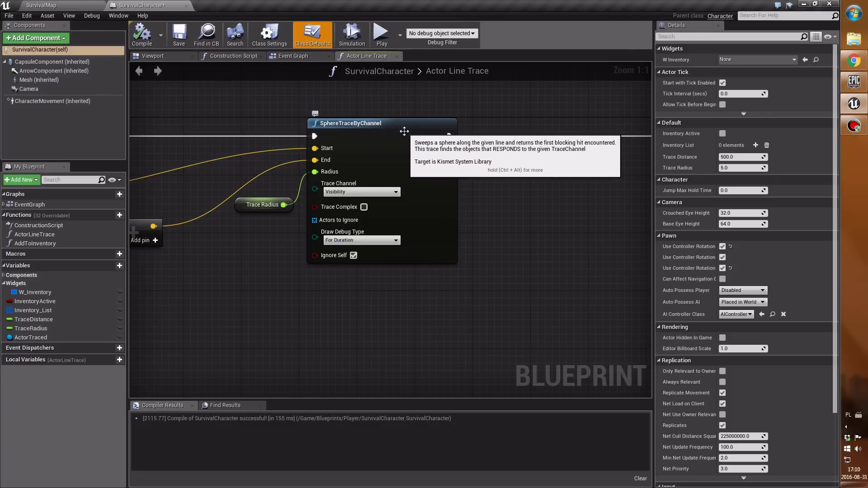
pyautogui.moveTo(404, 132); pyautogui.dragTo(359, 141, button='right')
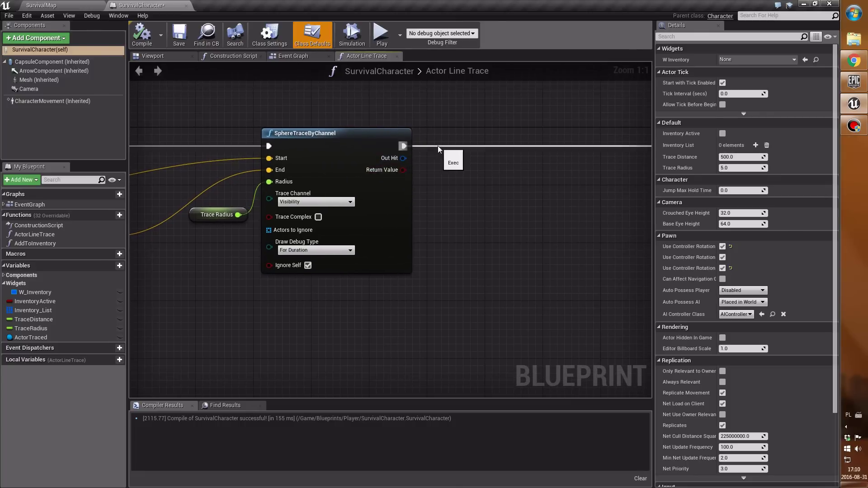
pyautogui.click(491, 136)
pyautogui.moveTo(518, 145)
pyautogui.mouseDown()
pyautogui.moveTo(501, 137)
pyautogui.moveTo(404, 146)
pyautogui.moveTo(486, 159)
pyautogui.mouseUp()
pyautogui.moveTo(525, 187)
pyautogui.mouseDown(button='right')
pyautogui.moveTo(505, 182)
pyautogui.moveTo(378, 255)
pyautogui.mouseUp(button='right')
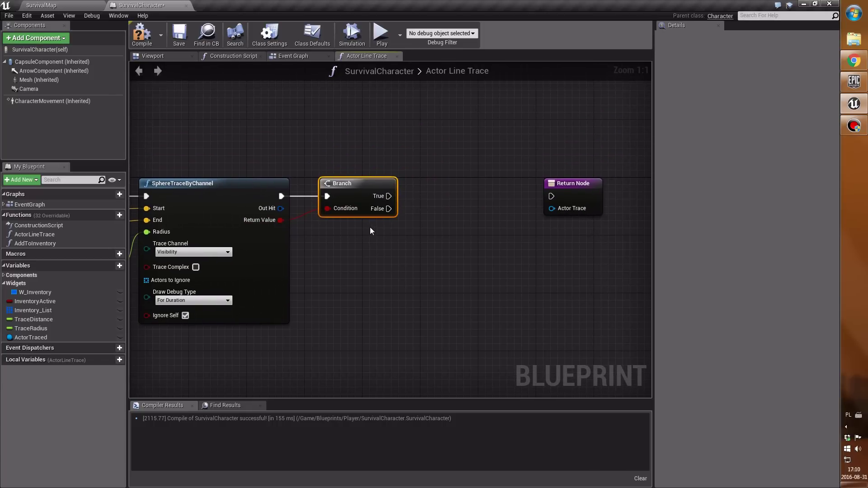
# - Place a SET ActorTraced node on the Branch's False output
pyautogui.moveTo(27, 338)
pyautogui.mouseDown()
pyautogui.moveTo(235, 258)
pyautogui.moveTo(422, 128)
pyautogui.mouseUp()
pyautogui.click(432, 144)
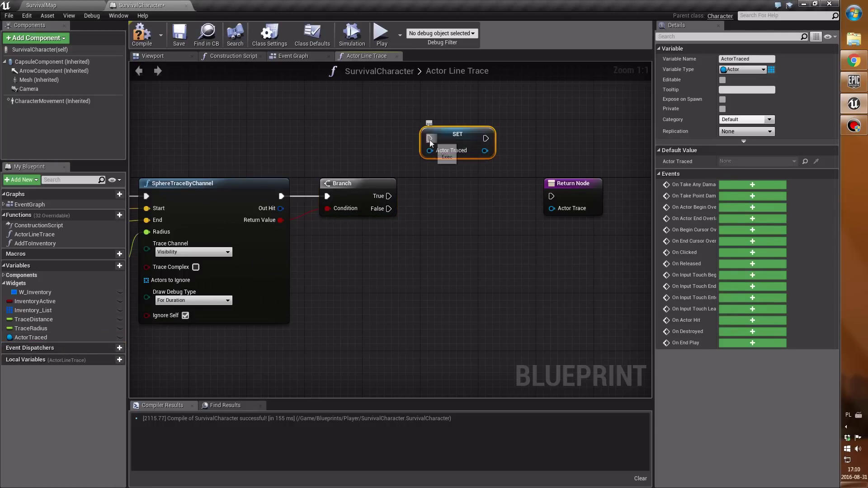
pyautogui.moveTo(430, 139); pyautogui.dragTo(389, 208)
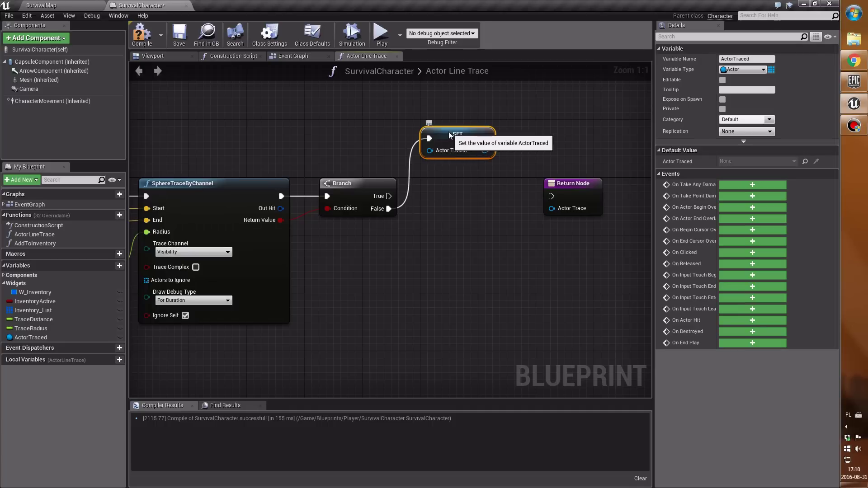
pyautogui.moveTo(449, 128); pyautogui.dragTo(457, 130)
pyautogui.click(424, 206)
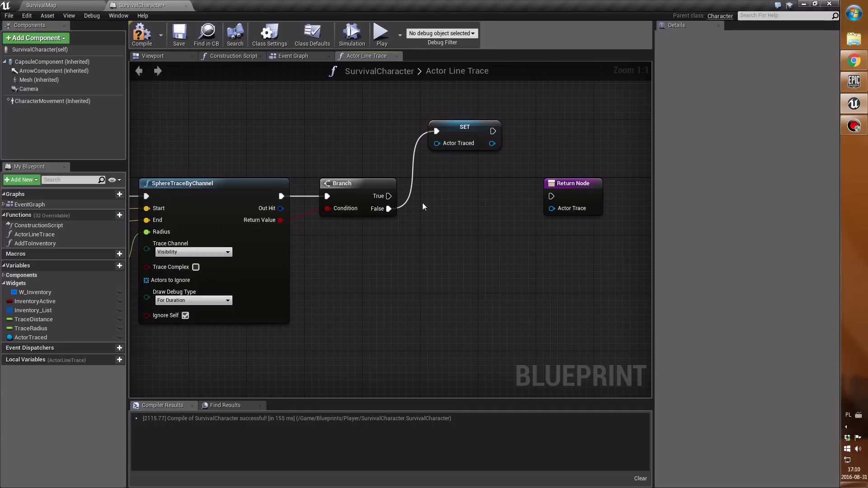
pyautogui.moveTo(427, 224); pyautogui.dragTo(383, 200, button='right')
pyautogui.click(547, 162)
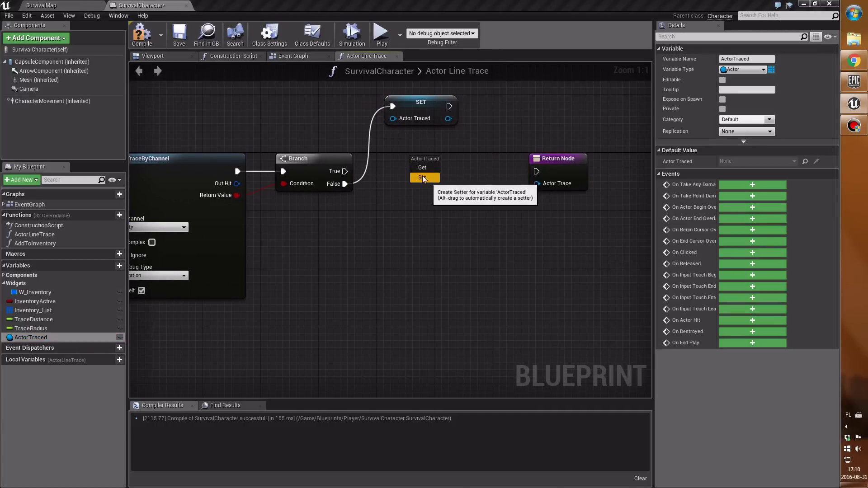
# - Add a second SET ActorTraced on True, fed by Break Hit Result's Hit Actor
pyautogui.moveTo(65, 337)
pyautogui.keyDown('alt'); pyautogui.mouseDown()
pyautogui.moveTo(430, 176)
pyautogui.moveTo(345, 171)
pyautogui.mouseUp(); pyautogui.keyUp('alt')
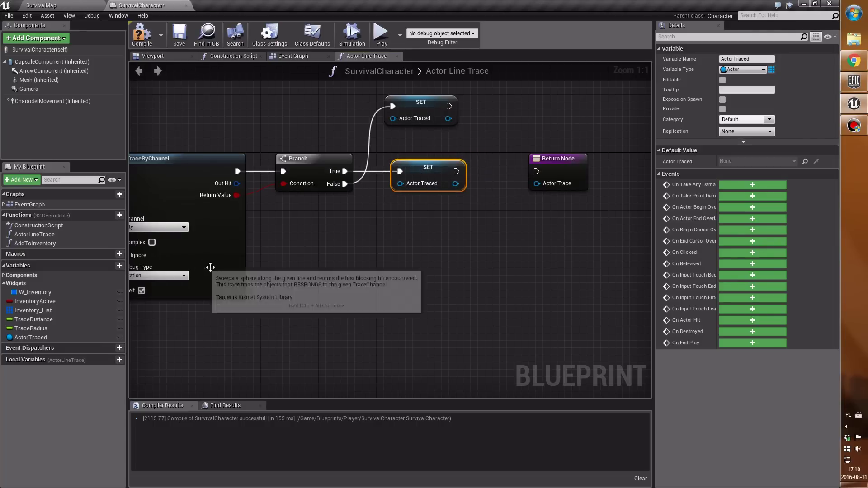
pyautogui.moveTo(247, 230); pyautogui.dragTo(279, 210, button='right')
pyautogui.moveTo(268, 163); pyautogui.dragTo(270, 169)
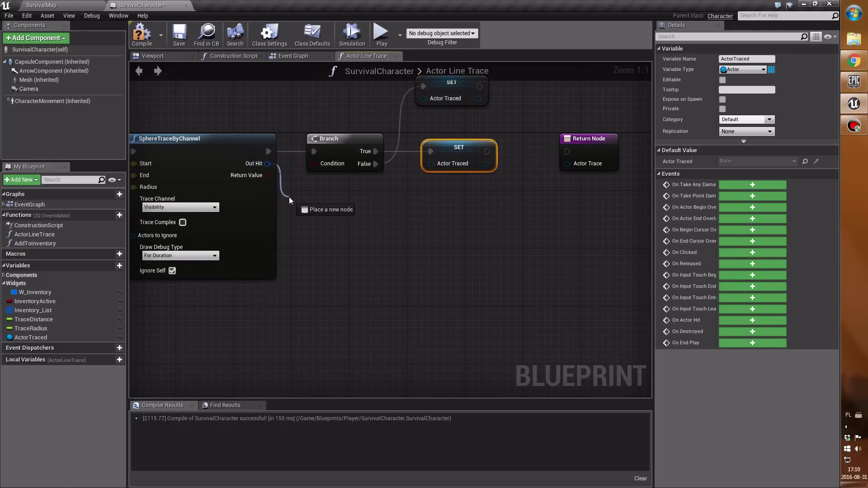
pyautogui.moveTo(289, 197); pyautogui.dragTo(310, 243)
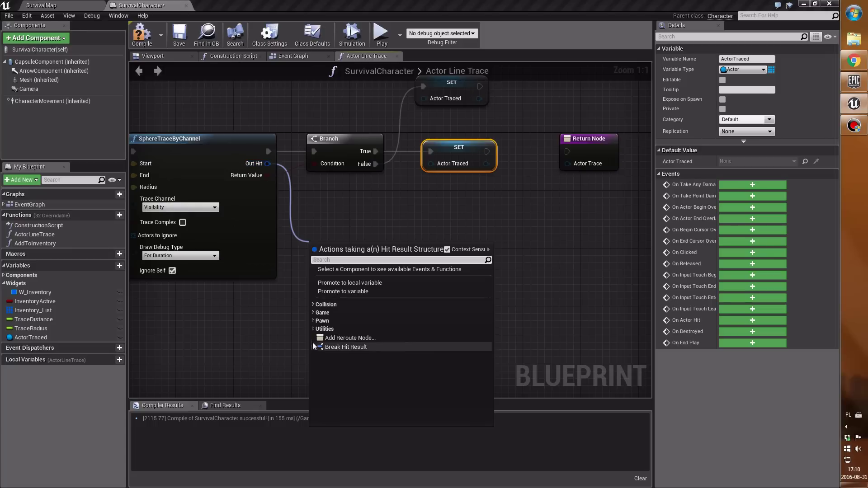
pyautogui.click(333, 348)
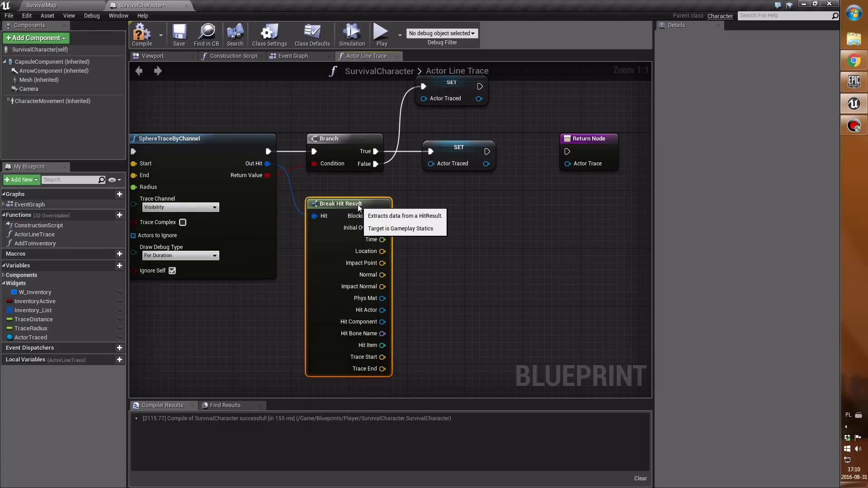
pyautogui.moveTo(360, 255); pyautogui.dragTo(357, 205)
pyautogui.moveTo(383, 303); pyautogui.dragTo(431, 163)
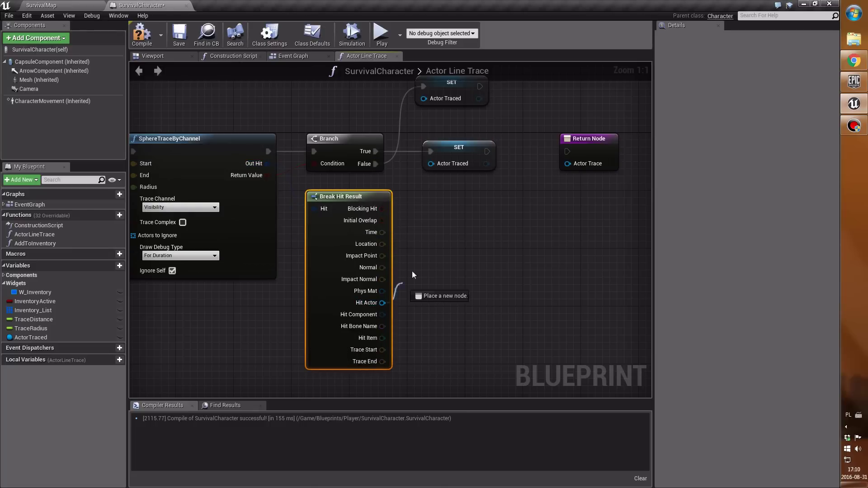
# - Return the stored ActorTraced from the function, then compile and save
pyautogui.click(447, 158)
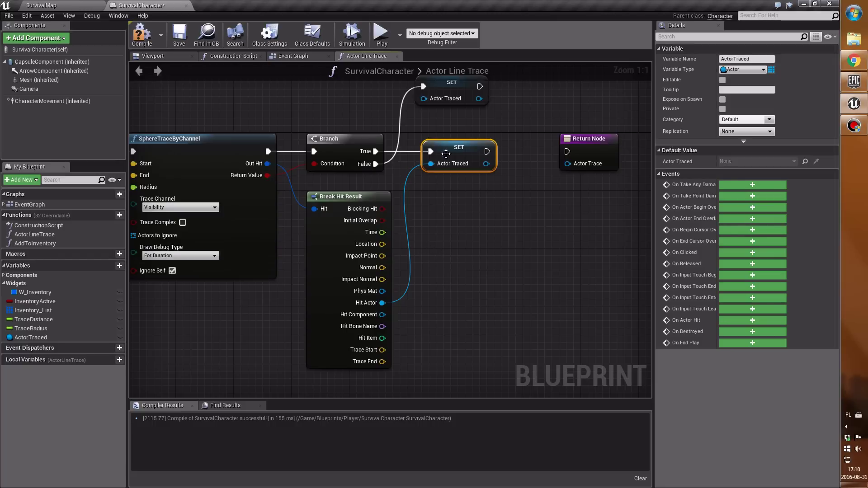
pyautogui.click(495, 203)
pyautogui.click(451, 165)
pyautogui.moveTo(486, 163)
pyautogui.mouseDown()
pyautogui.moveTo(573, 164)
pyautogui.moveTo(487, 151)
pyautogui.mouseUp()
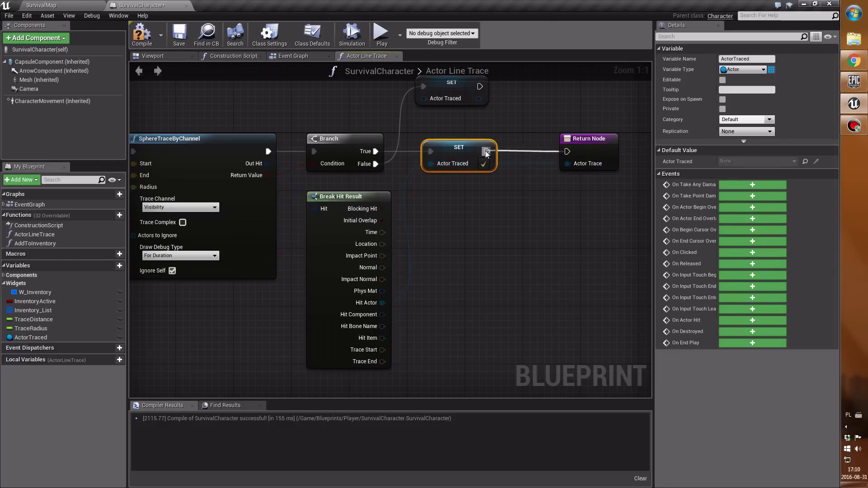
pyautogui.click(509, 131)
pyautogui.click(142, 34)
pyautogui.click(179, 34)
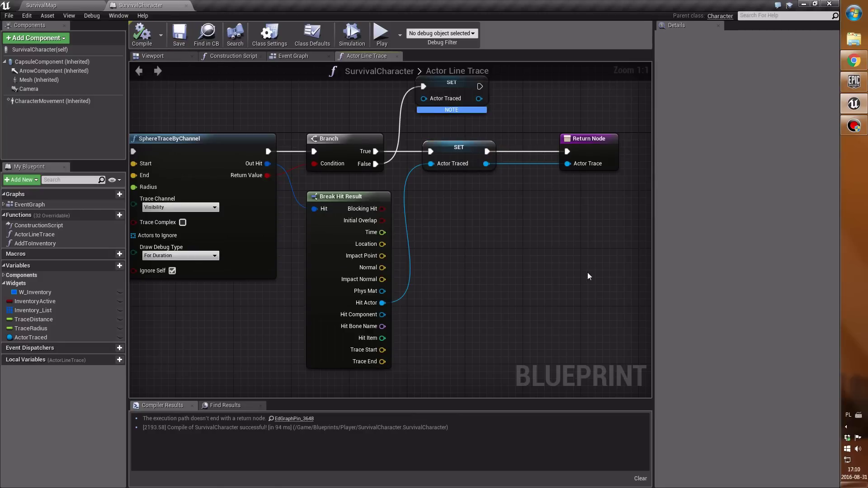
pyautogui.moveTo(386, 115); pyautogui.dragTo(375, 152, button='right')
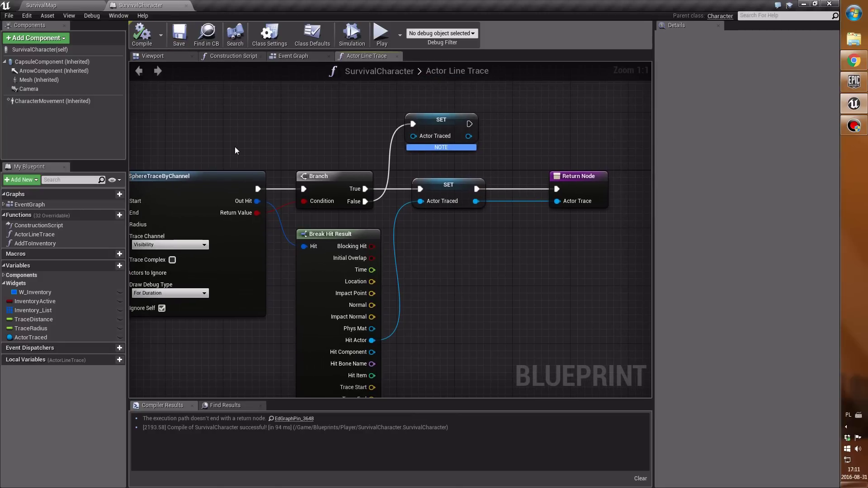
# - Open the Add to Inventory graph and add a new ActorTrace input on its entry node
pyautogui.click(396, 56)
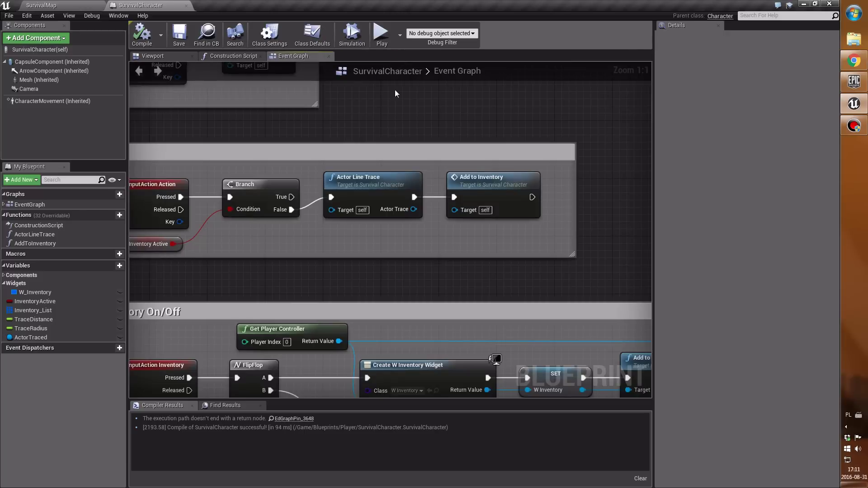
pyautogui.doubleClick(501, 204)
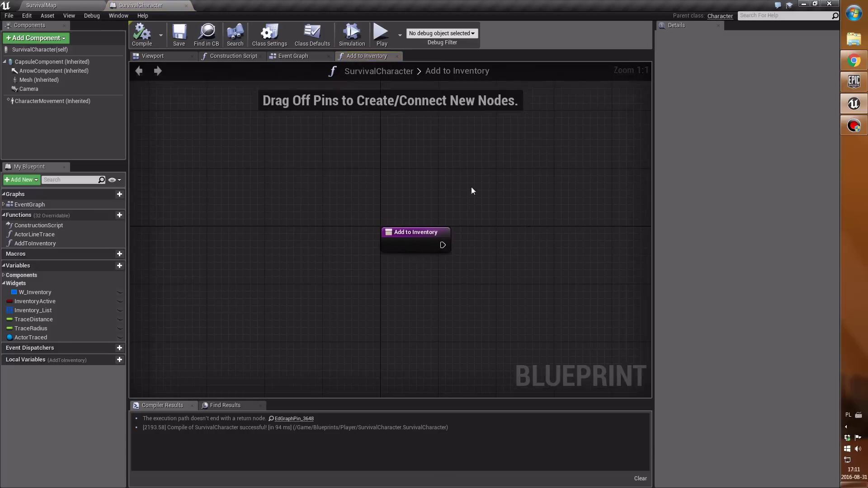
pyautogui.moveTo(582, 202); pyautogui.dragTo(354, 137, button='right')
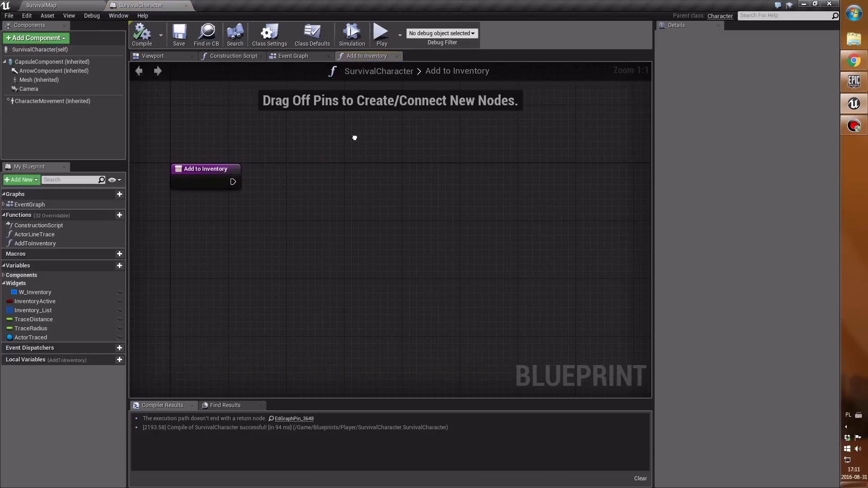
pyautogui.click(207, 176)
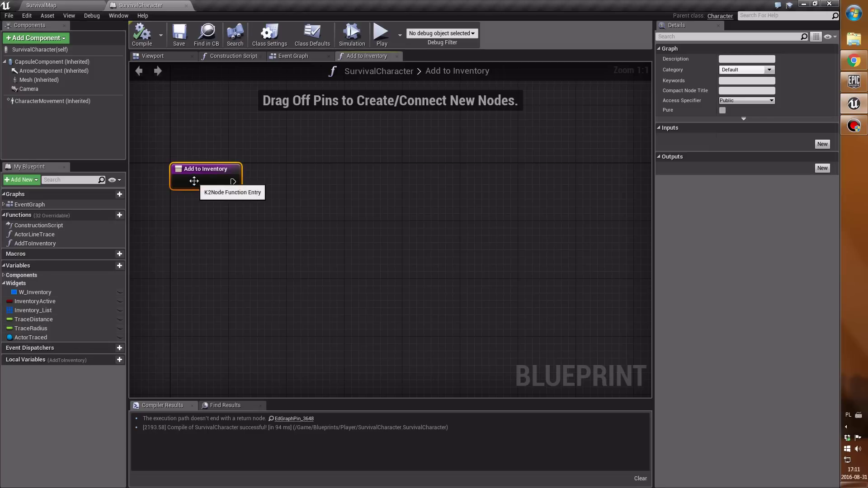
pyautogui.click(822, 144)
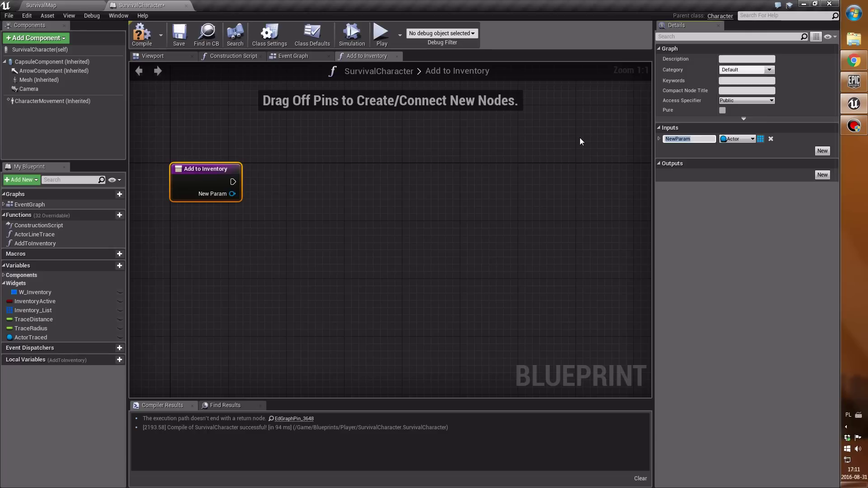
pyautogui.write('I')
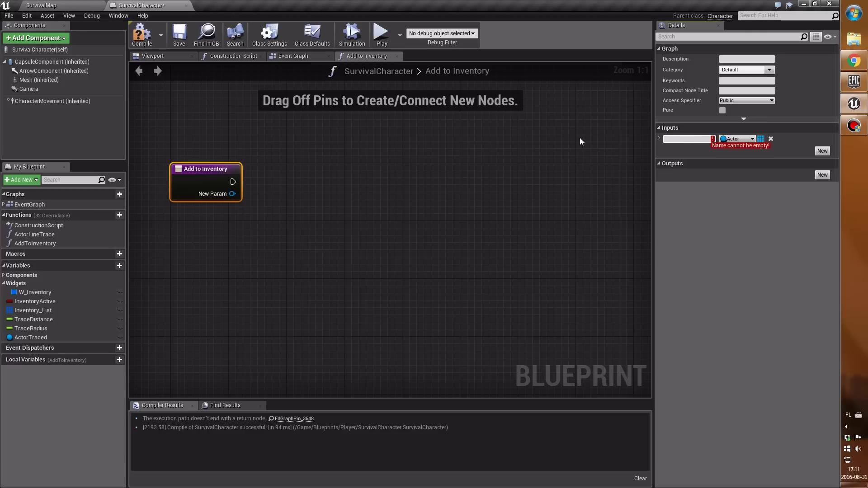
pyautogui.write('ActorTrace')
pyautogui.press('Return')
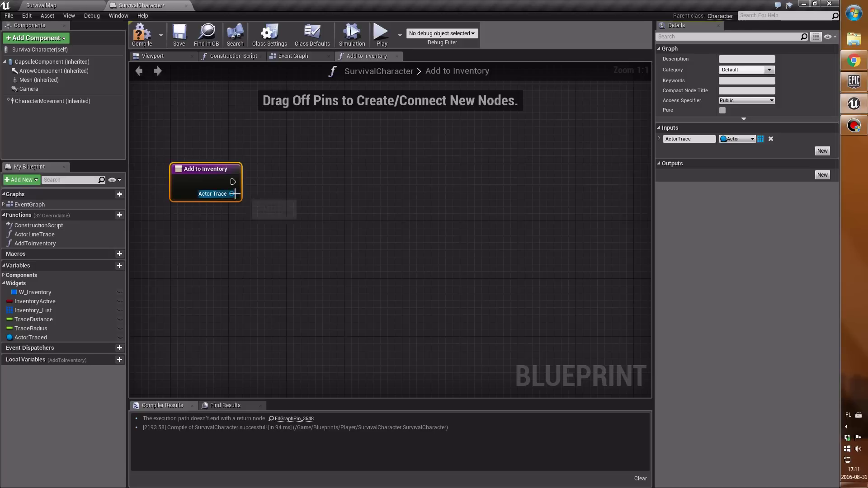
pyautogui.moveTo(232, 194); pyautogui.dragTo(285, 193)
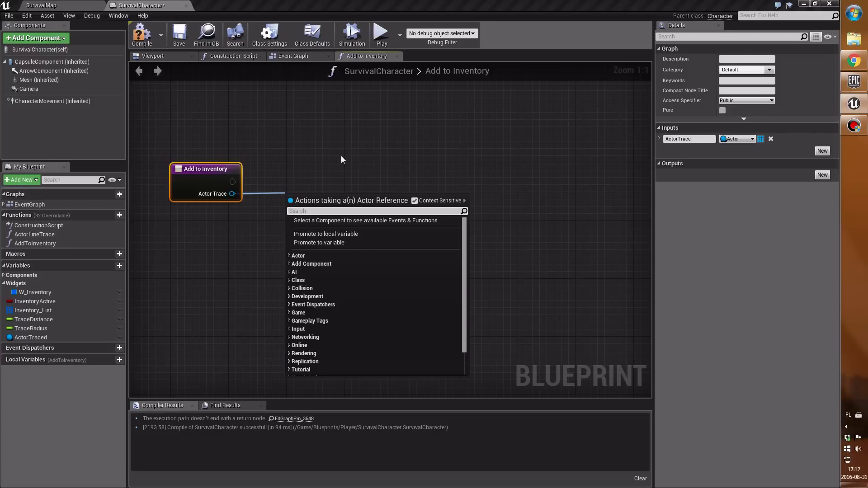
# - Add a Cast To ITM_Parent node on Actor Trace and line it up beside Add to Inventory
pyautogui.write('cast to')
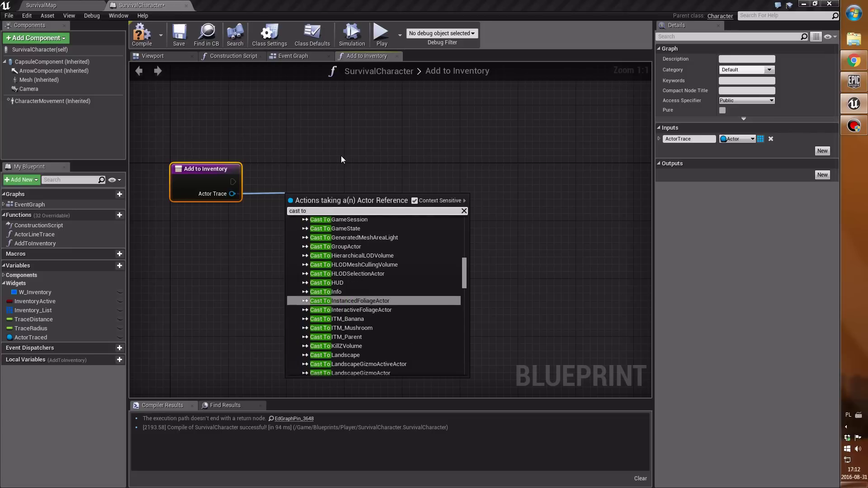
pyautogui.write('itm_pa')
pyautogui.press('Return')
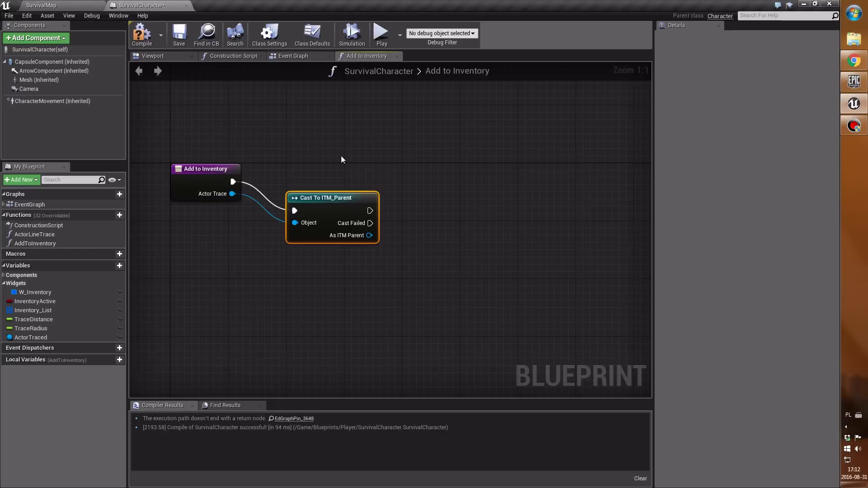
pyautogui.moveTo(323, 194); pyautogui.dragTo(308, 166)
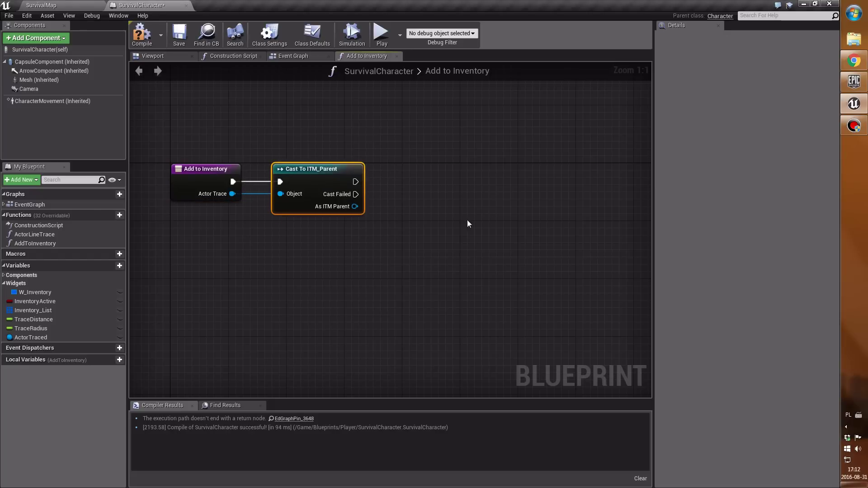
pyautogui.moveTo(423, 218); pyautogui.dragTo(367, 205, button='right')
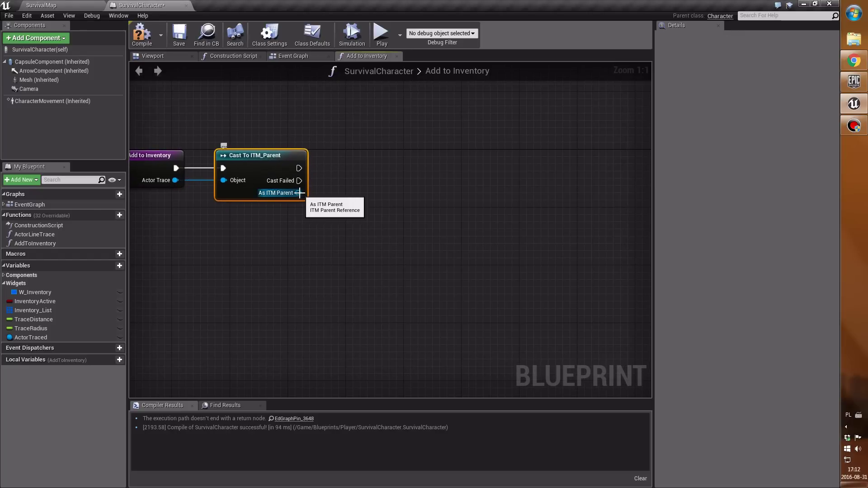
pyautogui.moveTo(299, 193); pyautogui.dragTo(333, 225)
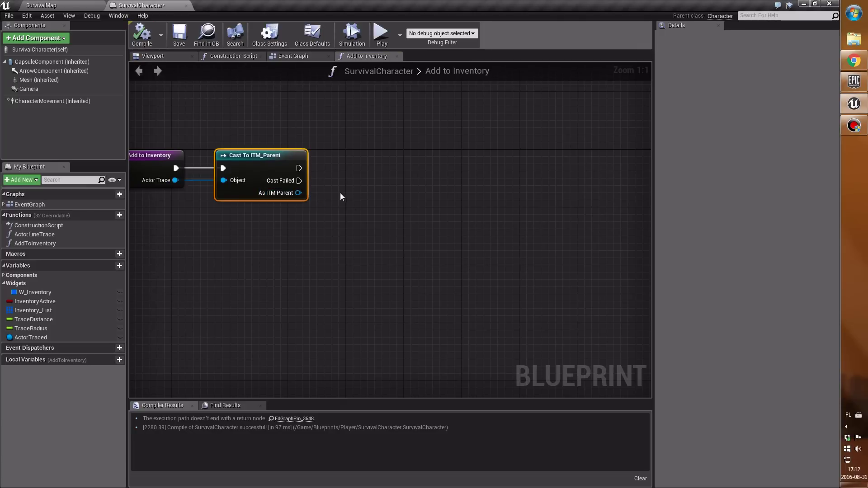
# - Get the Item Data from the As ITM Parent cast output
pyautogui.moveTo(302, 193); pyautogui.dragTo(330, 224)
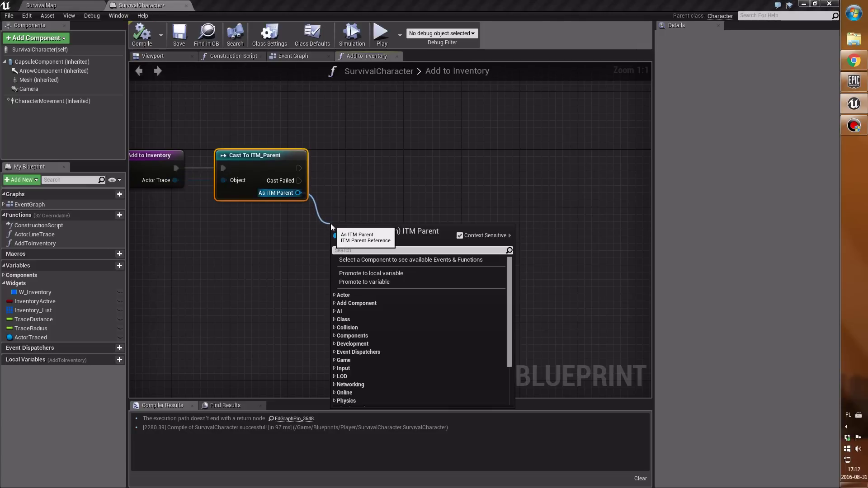
pyautogui.write('get item')
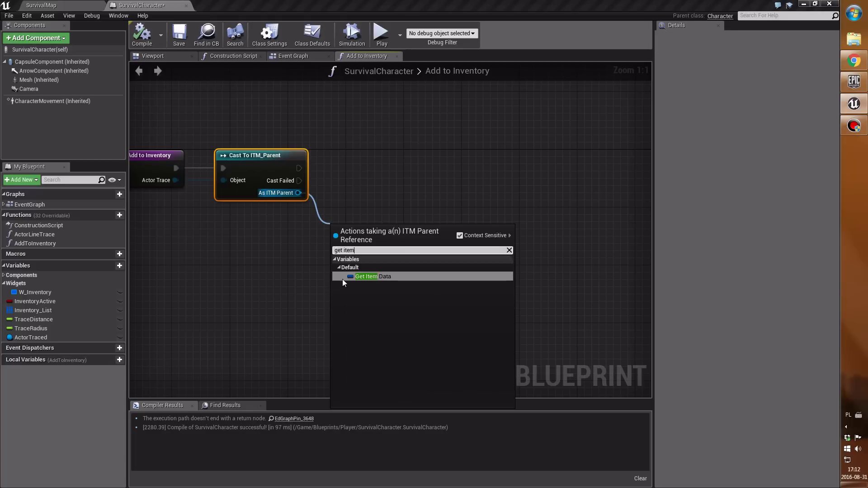
pyautogui.click(354, 276)
pyautogui.moveTo(412, 201); pyautogui.dragTo(365, 190, button='right')
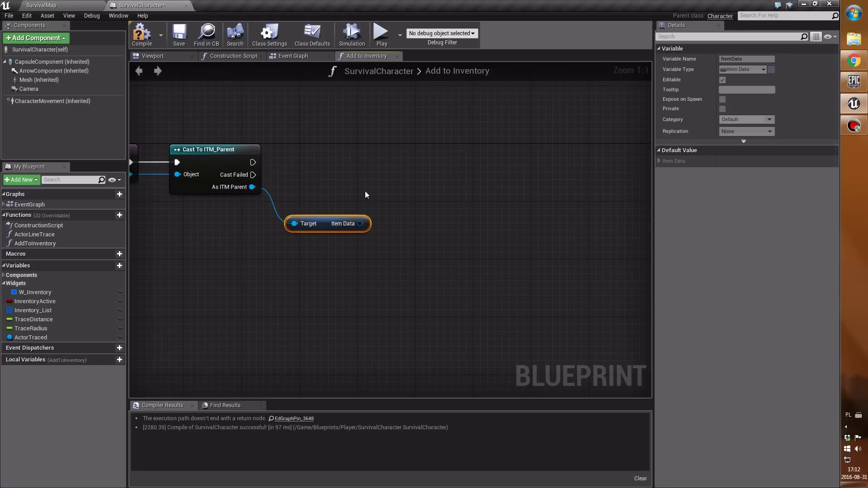
pyautogui.click(365, 191)
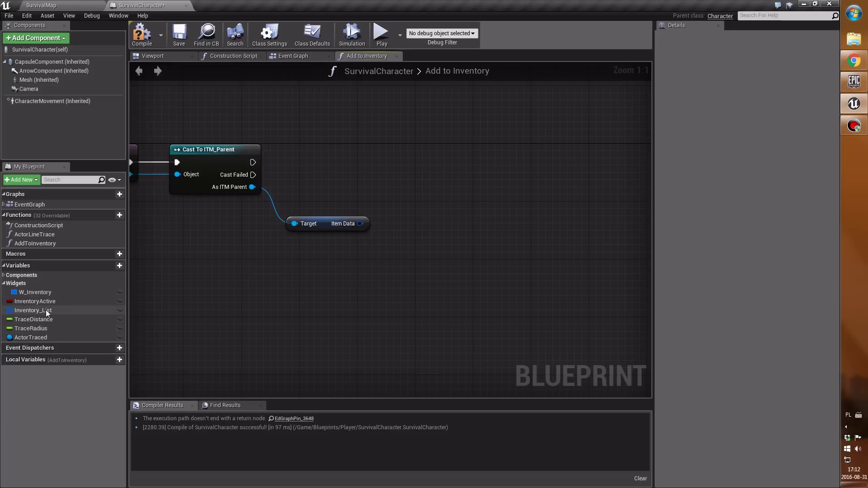
# - Place an Inventory_List getter with an array Add node beside it
pyautogui.moveTo(42, 309)
pyautogui.mouseDown()
pyautogui.moveTo(374, 235)
pyautogui.moveTo(306, 296)
pyautogui.moveTo(413, 220)
pyautogui.mouseUp()
pyautogui.click(311, 299)
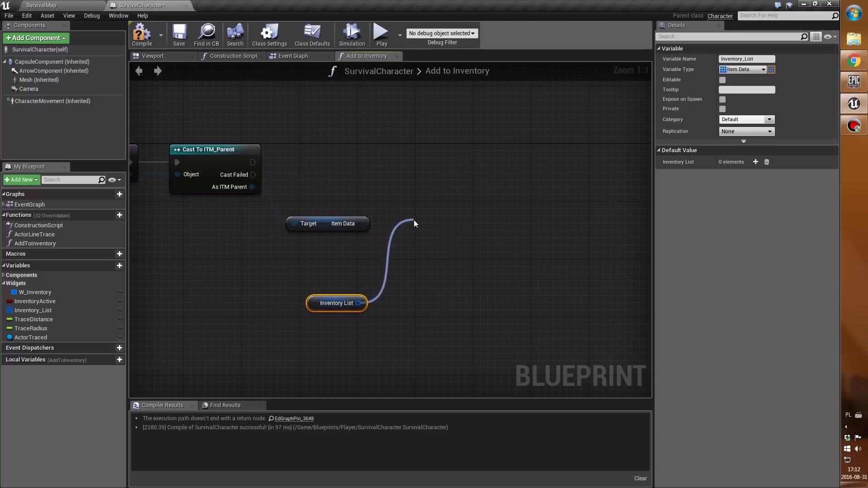
pyautogui.write('add')
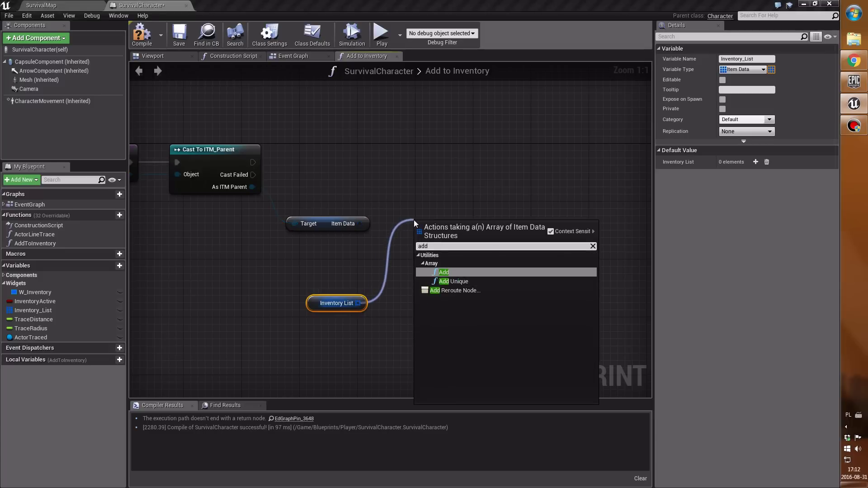
pyautogui.press('Return')
pyautogui.moveTo(445, 244)
pyautogui.mouseDown()
pyautogui.moveTo(443, 178)
pyautogui.moveTo(436, 178)
pyautogui.mouseUp()
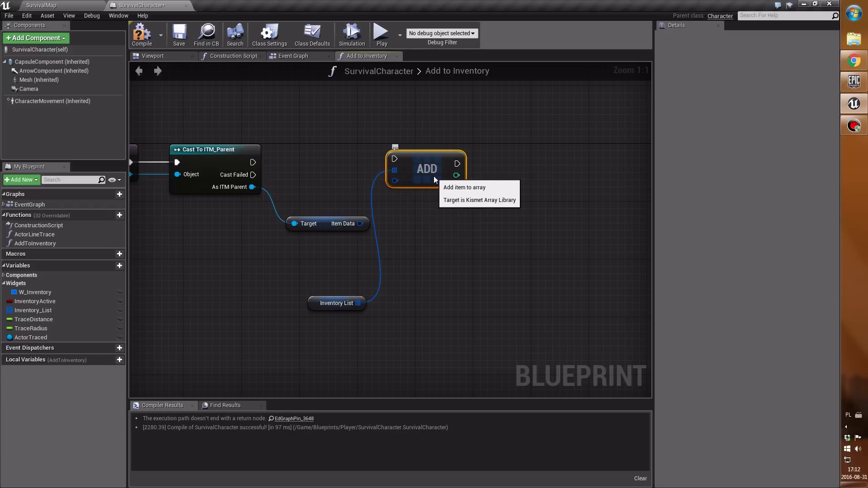
pyautogui.moveTo(336, 302); pyautogui.dragTo(351, 122)
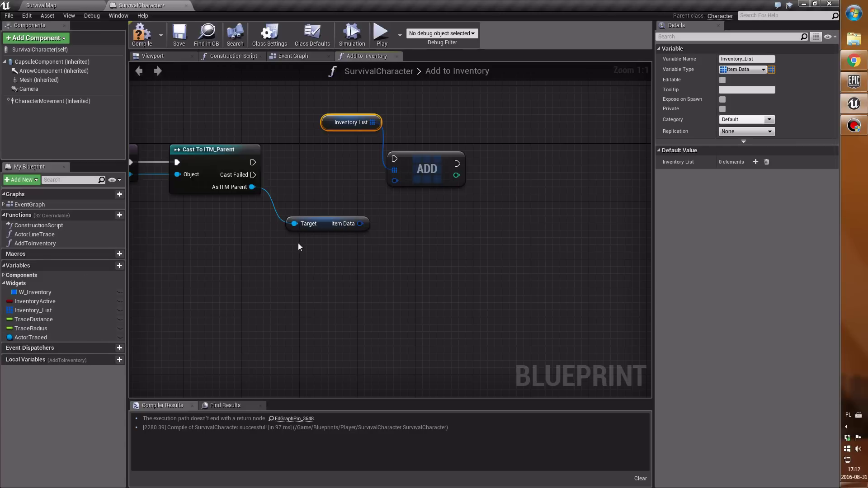
# - Wire Item Data and the successful cast's execution into the Add node, tidying the layout
pyautogui.moveTo(360, 224); pyautogui.dragTo(394, 181)
pyautogui.moveTo(324, 226); pyautogui.dragTo(323, 190)
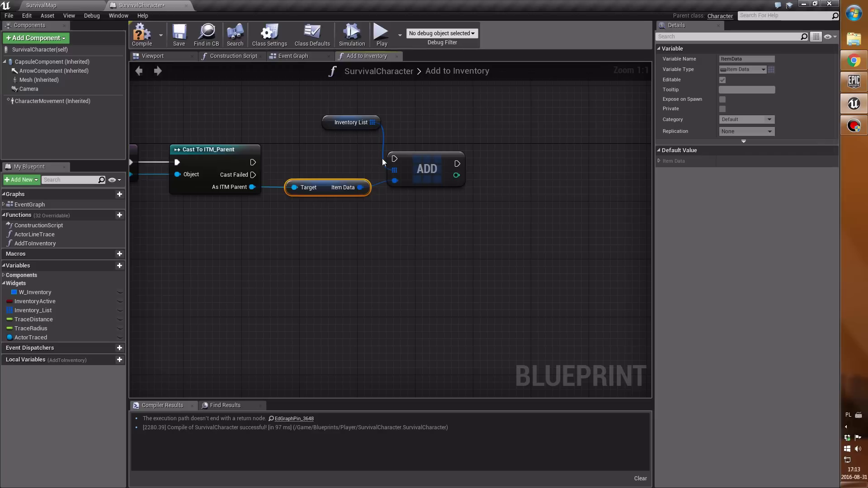
pyautogui.moveTo(395, 158); pyautogui.dragTo(253, 161)
pyautogui.click(256, 132)
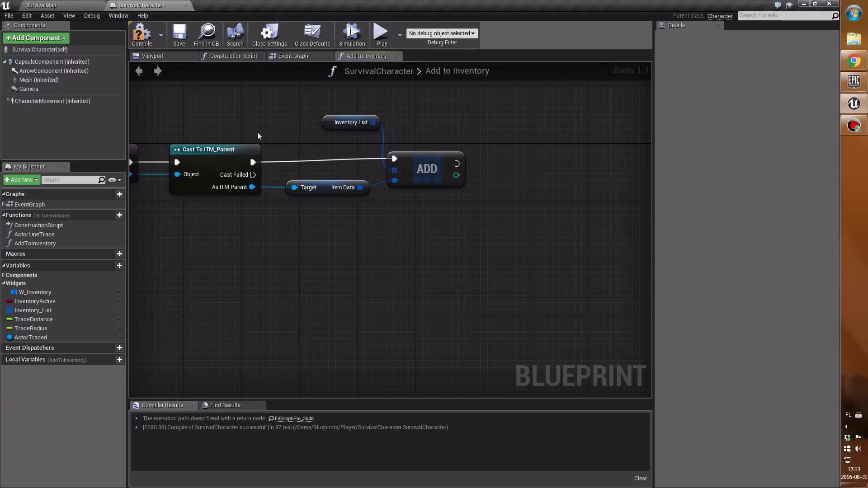
pyautogui.click(142, 34)
pyautogui.moveTo(428, 161); pyautogui.dragTo(429, 155)
pyautogui.moveTo(465, 157); pyautogui.dragTo(368, 160, button='right')
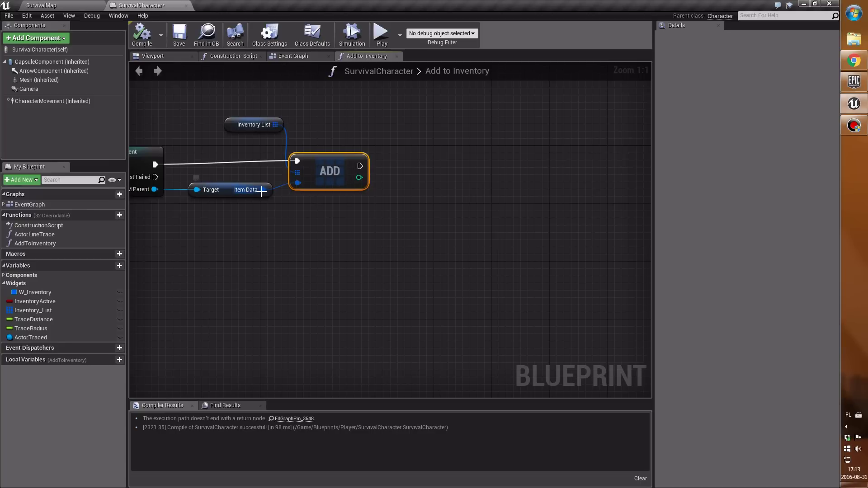
pyautogui.moveTo(264, 194)
pyautogui.mouseDown()
pyautogui.moveTo(168, 212)
pyautogui.moveTo(384, 205)
pyautogui.mouseUp()
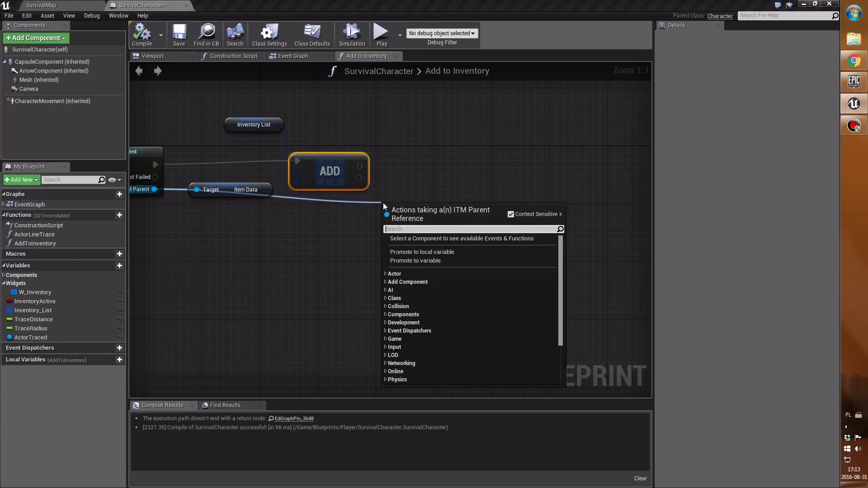
pyautogui.write('destry')
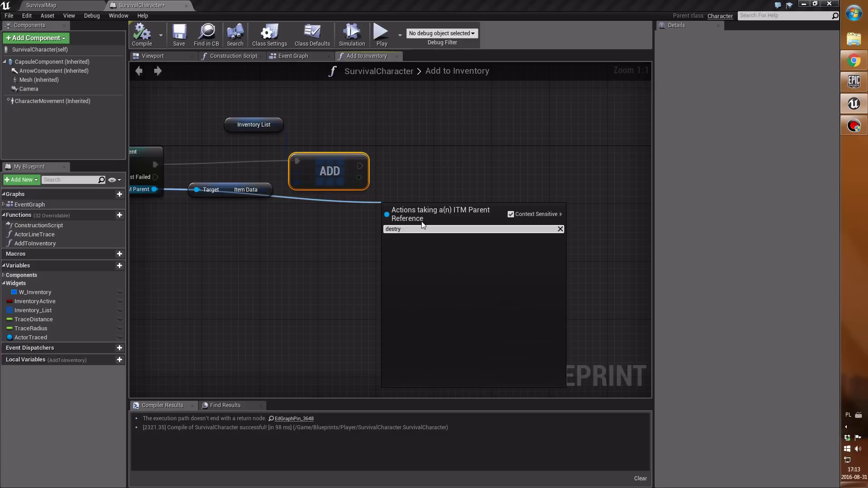
pyautogui.press('BackSpace')
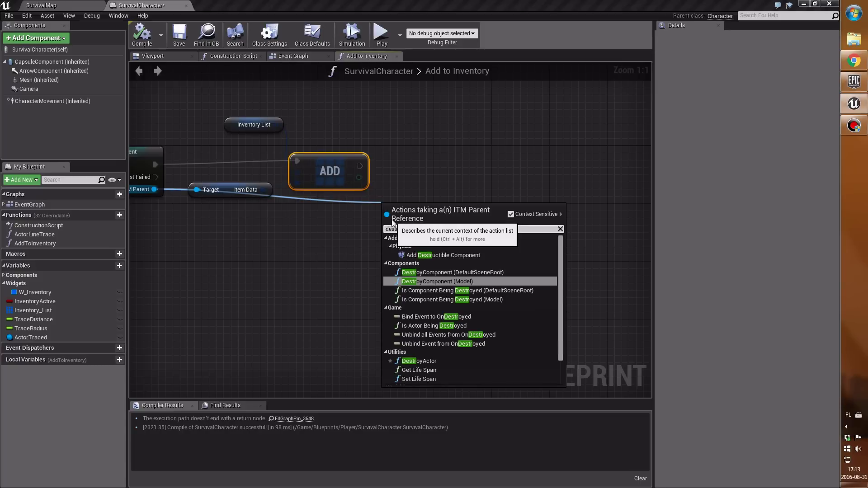
pyautogui.press('Down')
pyautogui.press('Down')
pyautogui.press('Down')
pyautogui.press('Down')
pyautogui.press('Down')
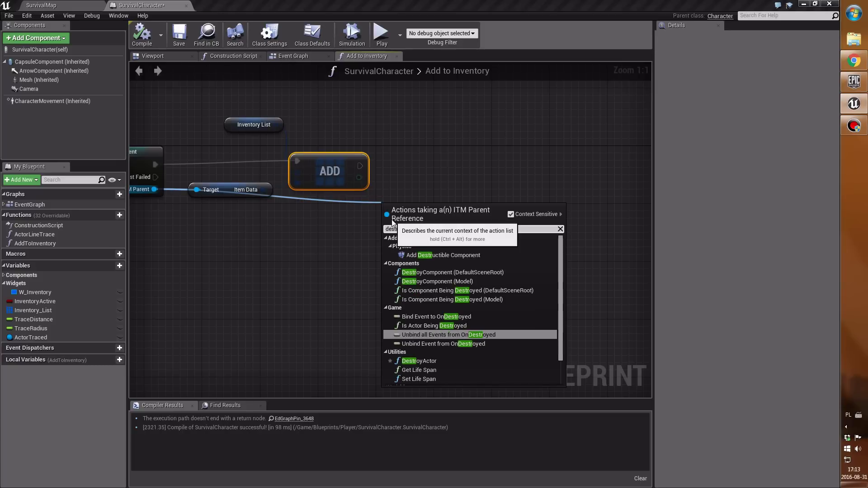
pyautogui.press('Down')
pyautogui.press('Down')
pyautogui.press('Return')
pyautogui.moveTo(392, 219)
pyautogui.mouseDown()
pyautogui.moveTo(406, 161)
pyautogui.moveTo(360, 165)
pyautogui.mouseUp()
pyautogui.moveTo(406, 183); pyautogui.dragTo(176, 191)
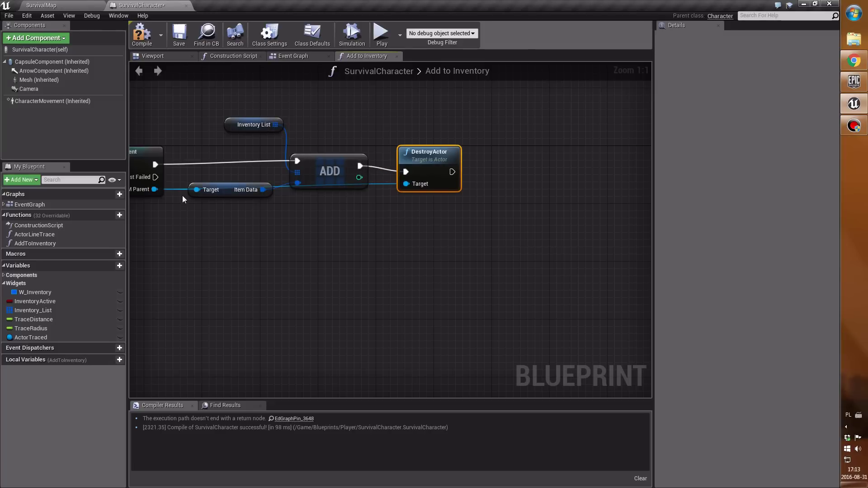
pyautogui.doubleClick(387, 185)
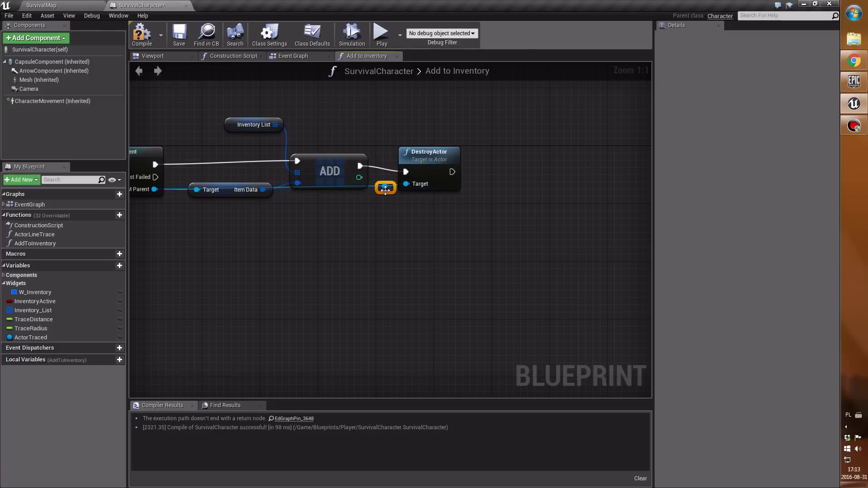
pyautogui.moveTo(384, 186)
pyautogui.mouseDown()
pyautogui.moveTo(376, 249)
pyautogui.moveTo(377, 230)
pyautogui.mouseUp()
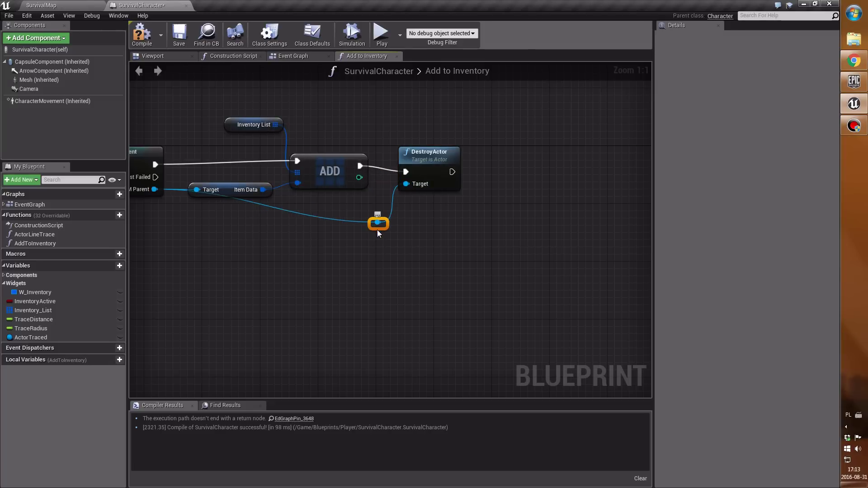
pyautogui.doubleClick(249, 209)
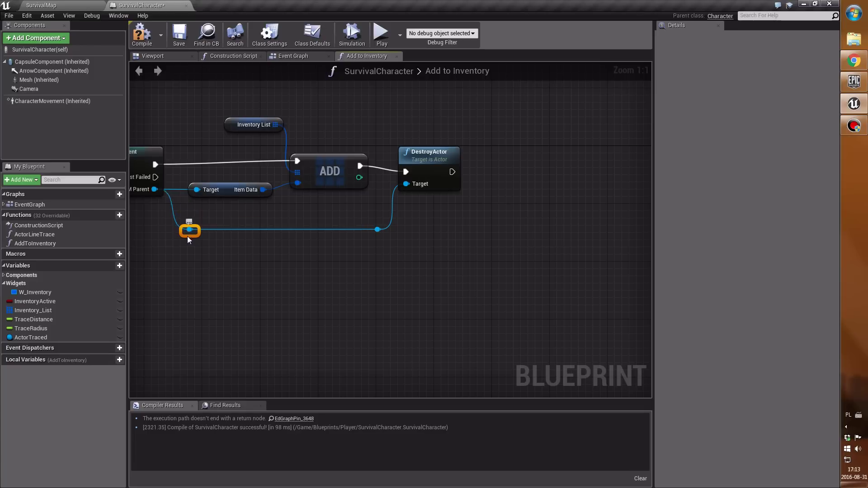
pyautogui.moveTo(250, 213); pyautogui.dragTo(184, 233)
pyautogui.click(437, 226)
pyautogui.moveTo(429, 167); pyautogui.dragTo(429, 159)
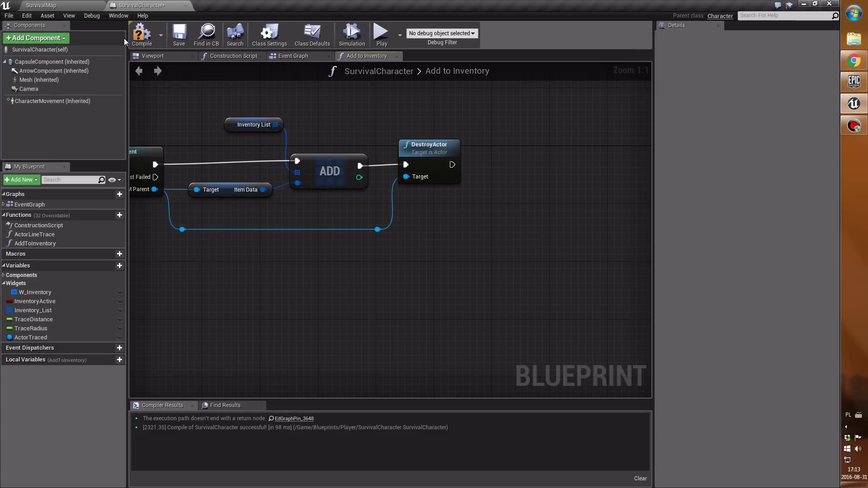
pyautogui.click(167, 40)
pyautogui.scroll(-1, 197, 90)
pyautogui.moveTo(197, 90); pyautogui.dragTo(369, 167, button='right')
pyautogui.moveTo(373, 202); pyautogui.dragTo(325, 188, button='right')
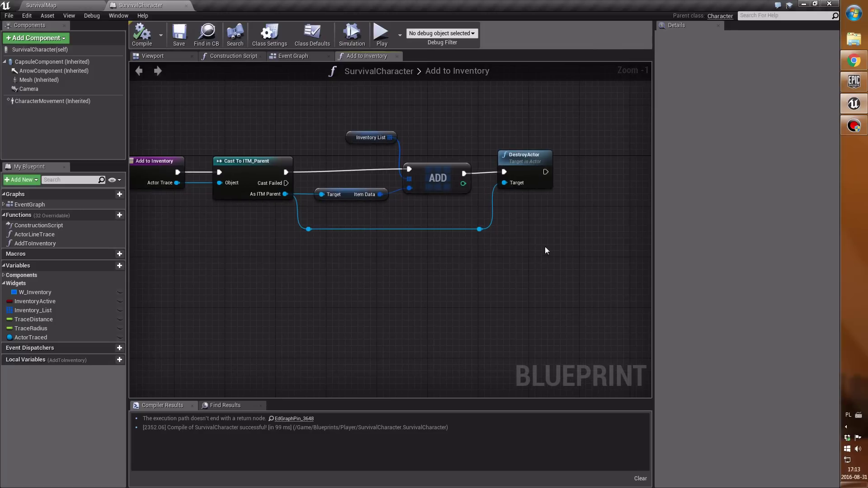
pyautogui.moveTo(536, 270); pyautogui.dragTo(545, 325, button='right')
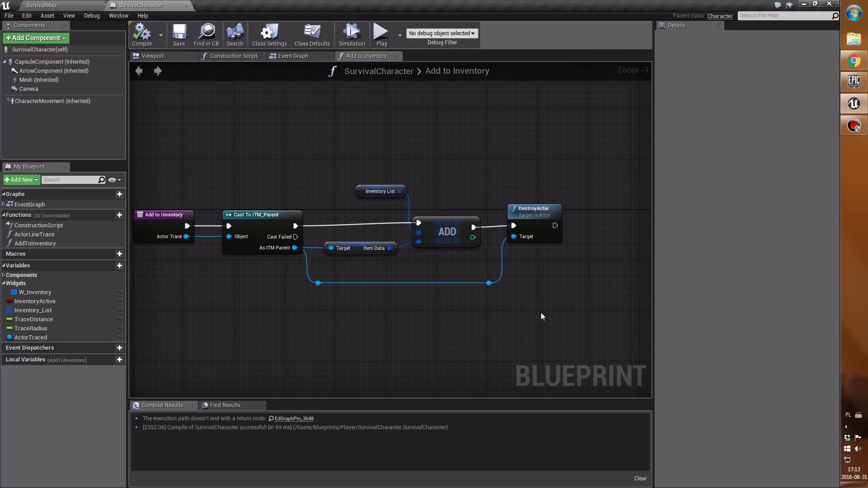
pyautogui.scroll(1, 323, 298)
pyautogui.moveTo(323, 298); pyautogui.dragTo(338, 285, button='right')
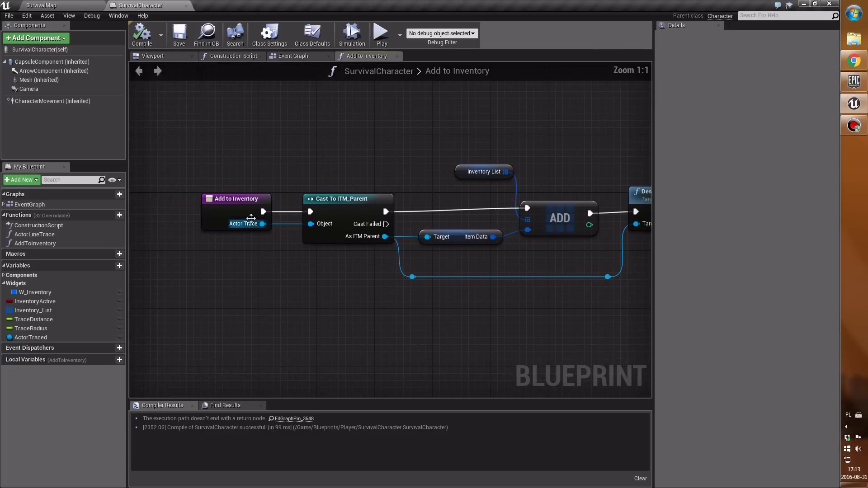
# - Review the Add to Inventory nodes: entry, cast, ItemData, ADD, Inventory_List and DestroyActor
pyautogui.click(231, 215)
pyautogui.click(354, 219)
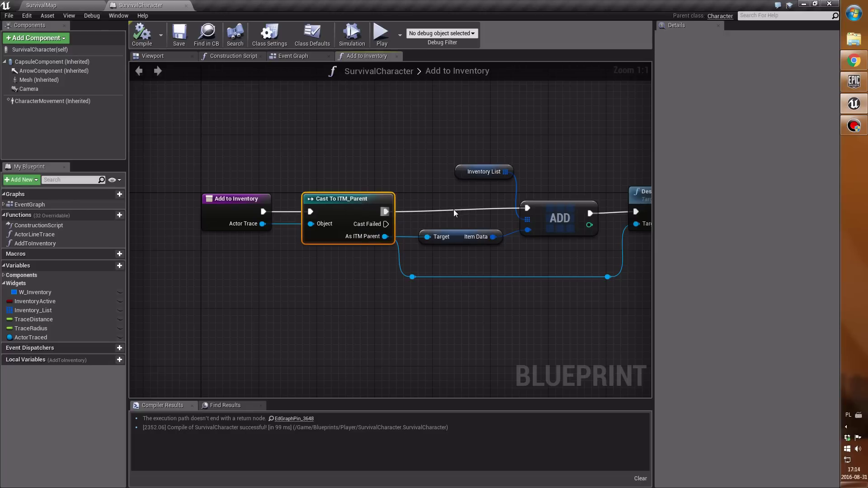
pyautogui.press('Home')
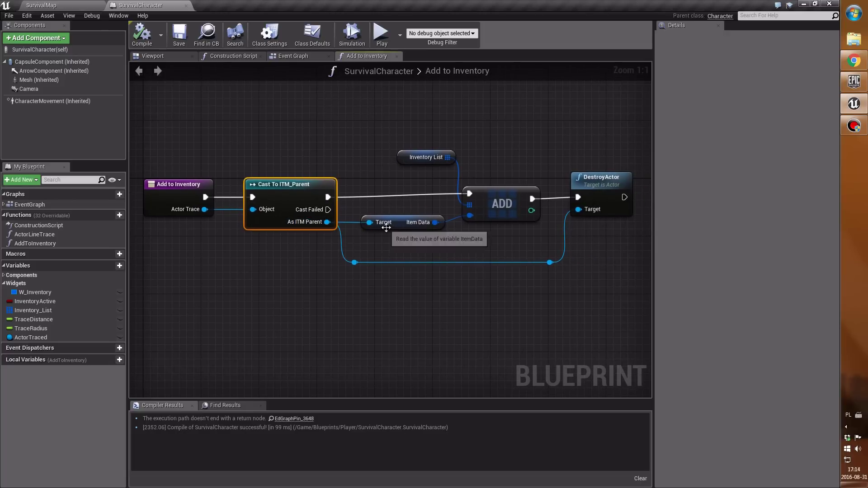
pyautogui.click(413, 224)
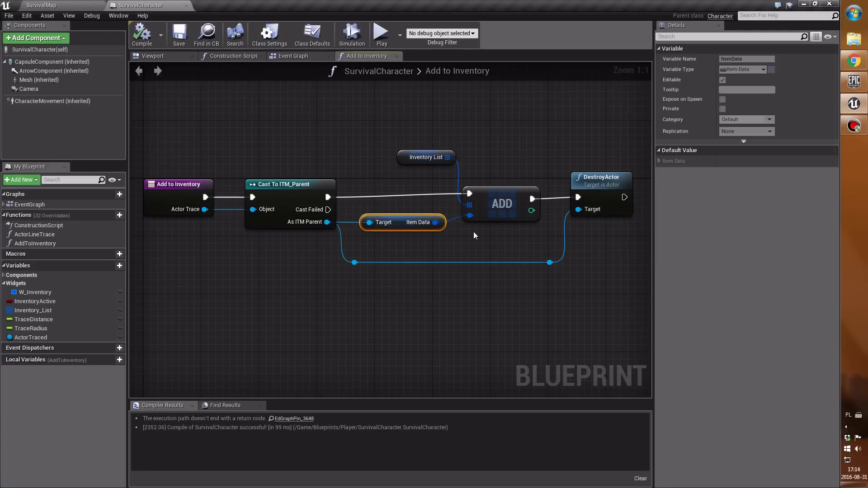
pyautogui.click(493, 209)
pyautogui.click(400, 159)
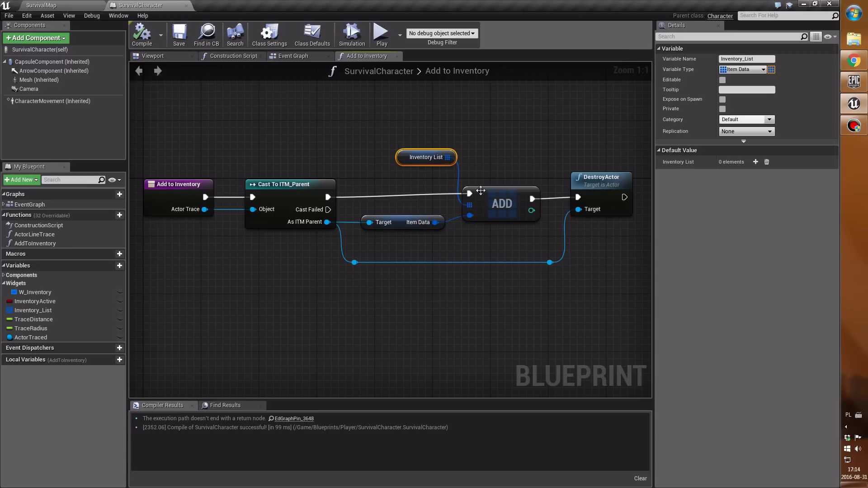
pyautogui.click(500, 204)
pyautogui.click(600, 193)
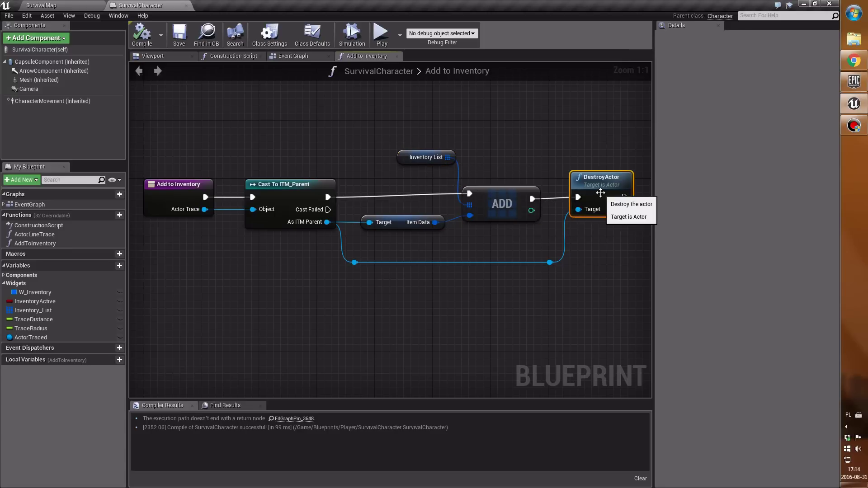
# - Compile and save SurvivalCharacter, then recheck the ADD and DestroyActor nodes
pyautogui.click(142, 34)
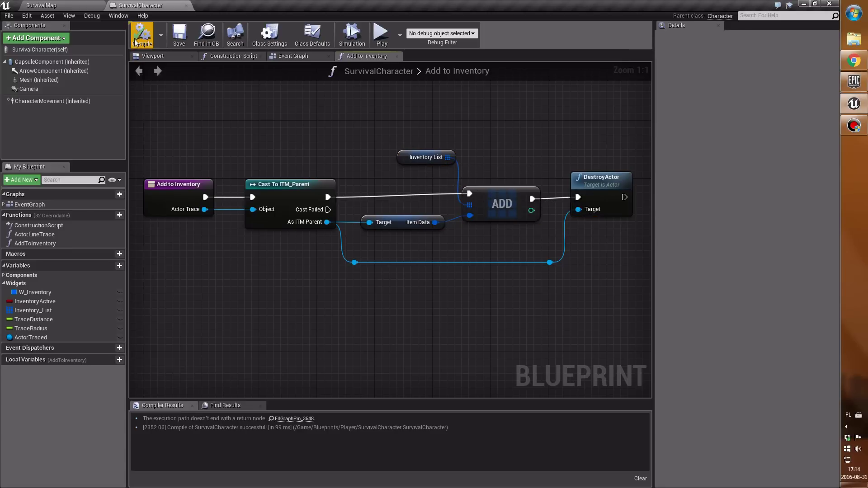
pyautogui.click(177, 41)
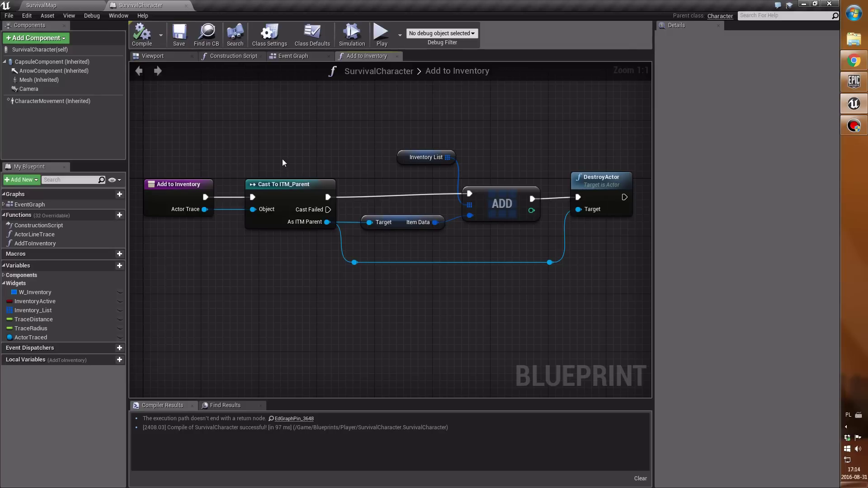
pyautogui.click(497, 215)
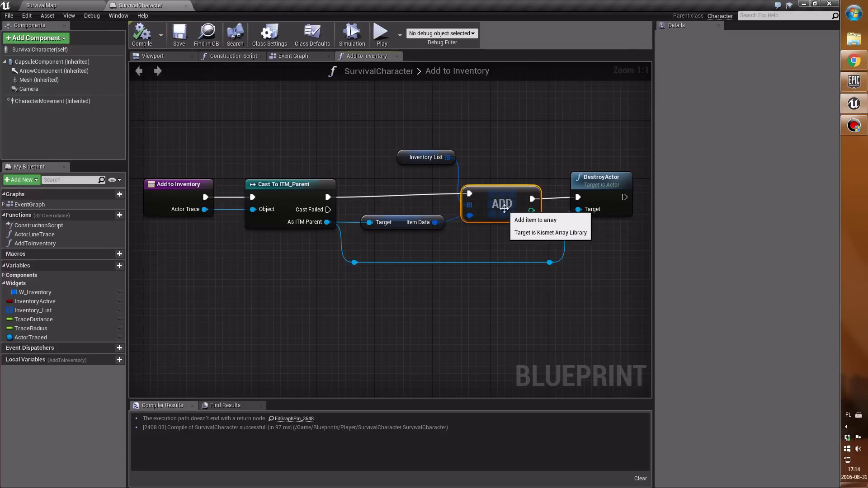
pyautogui.click(603, 207)
# - Close the Add to Inventory function graph to return to the Event Graph
pyautogui.middleClick(373, 53)
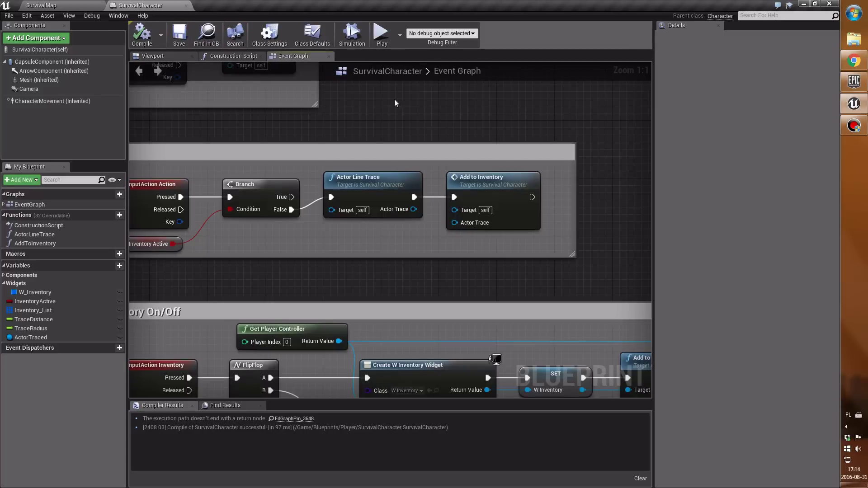
pyautogui.scroll(-2, 444, 100)
pyautogui.scroll(-2, 429, 136)
pyautogui.scroll(-2, 412, 195)
pyautogui.scroll(1, 353, 203)
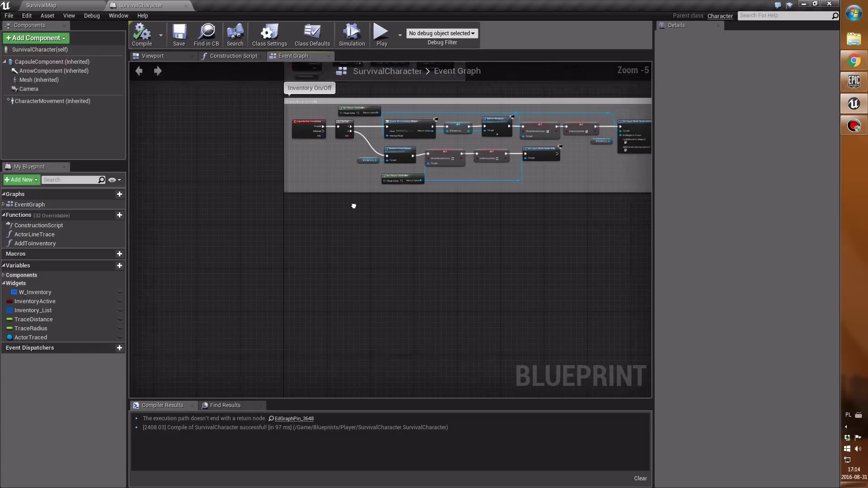
pyautogui.scroll(1, 329, 194)
pyautogui.scroll(1, 336, 229)
# - Add an R key press event in empty space and compile
pyautogui.rightClick(178, 226)
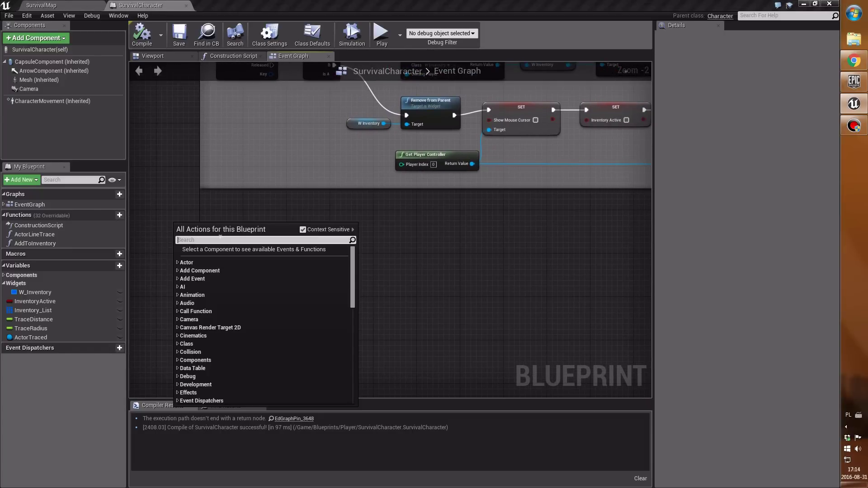
pyautogui.moveTo(212, 242); pyautogui.dragTo(213, 202, button='right')
pyautogui.rightClick(214, 202)
pyautogui.click(251, 191)
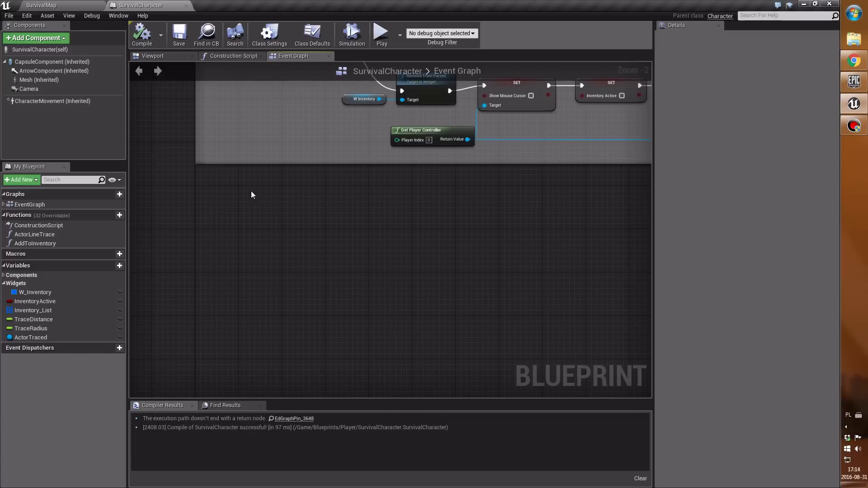
pyautogui.rightClick(220, 214)
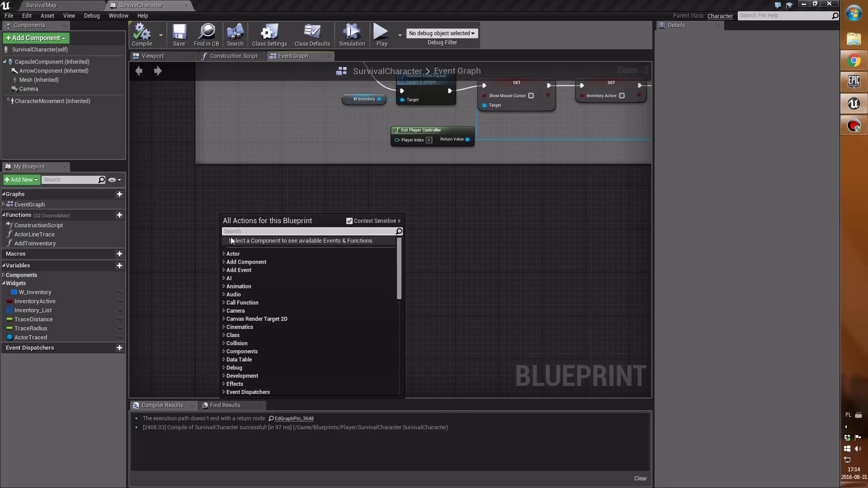
pyautogui.write('r')
pyautogui.click(274, 334)
pyautogui.scroll(-5, 279, 247)
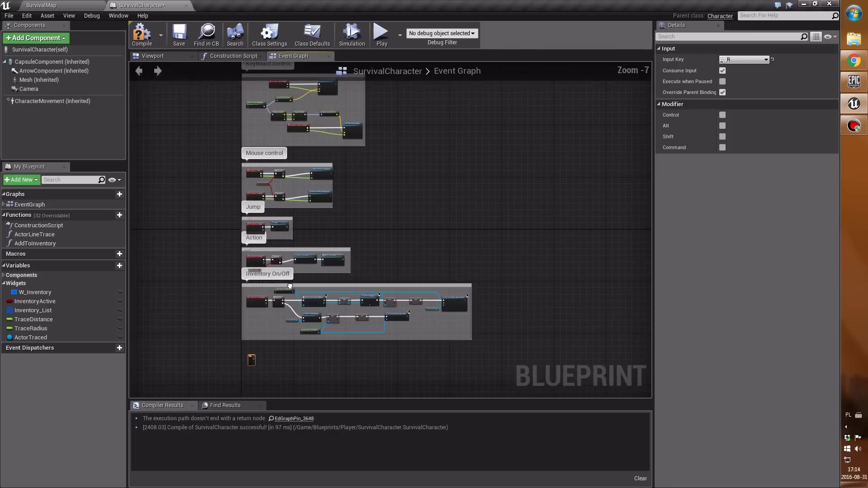
pyautogui.moveTo(253, 361); pyautogui.dragTo(267, 247, button='right')
pyautogui.scroll(3, 328, 84)
pyautogui.scroll(1, 292, 302)
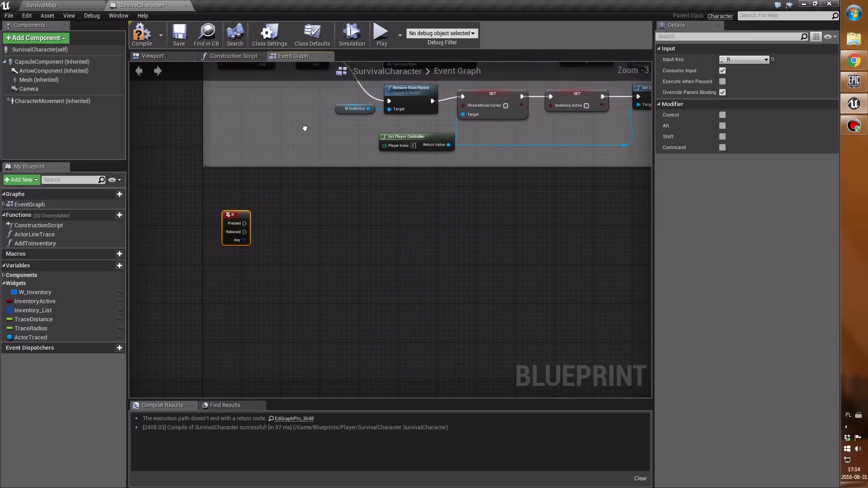
pyautogui.moveTo(242, 212); pyautogui.dragTo(242, 234)
pyautogui.click(148, 41)
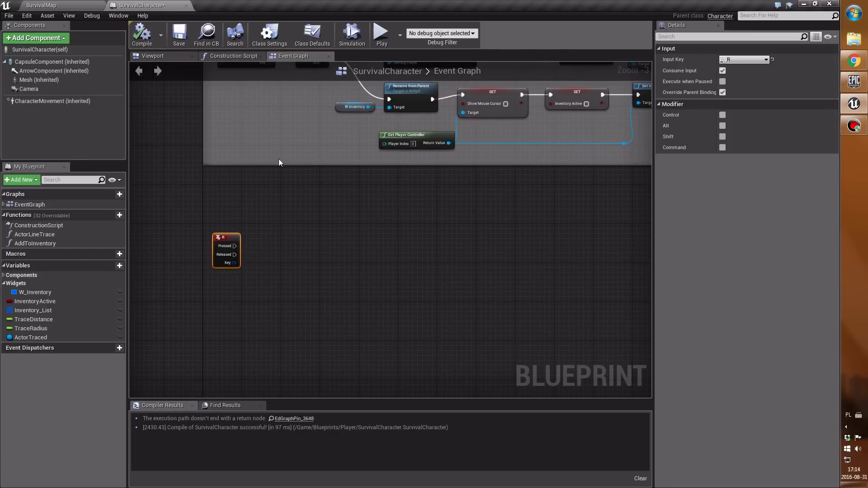
# - Trigger a ForEachLoop from R Pressed, looping over Inventory_List
pyautogui.scroll(1, 262, 242)
pyautogui.moveTo(262, 243); pyautogui.dragTo(270, 198, button='right')
pyautogui.scroll(1, 232, 211)
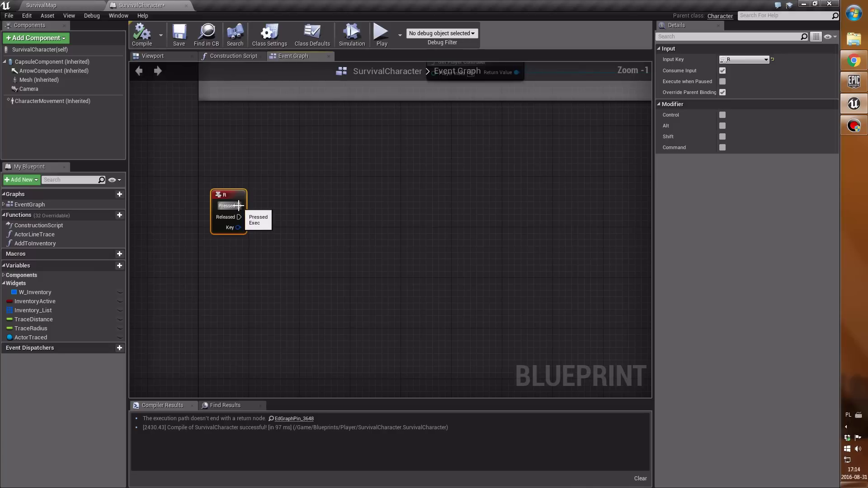
pyautogui.moveTo(239, 205); pyautogui.dragTo(278, 211)
pyautogui.write('for each')
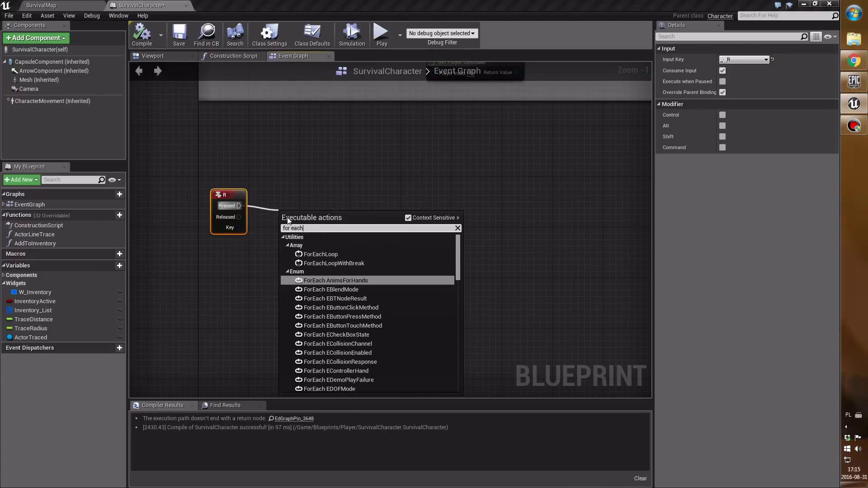
pyautogui.click(333, 255)
pyautogui.moveTo(318, 197); pyautogui.dragTo(350, 196)
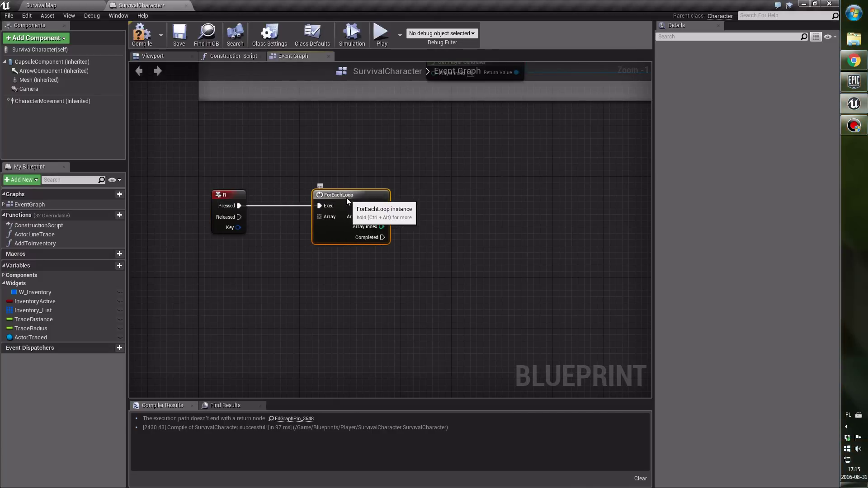
pyautogui.moveTo(25, 311); pyautogui.dragTo(320, 218)
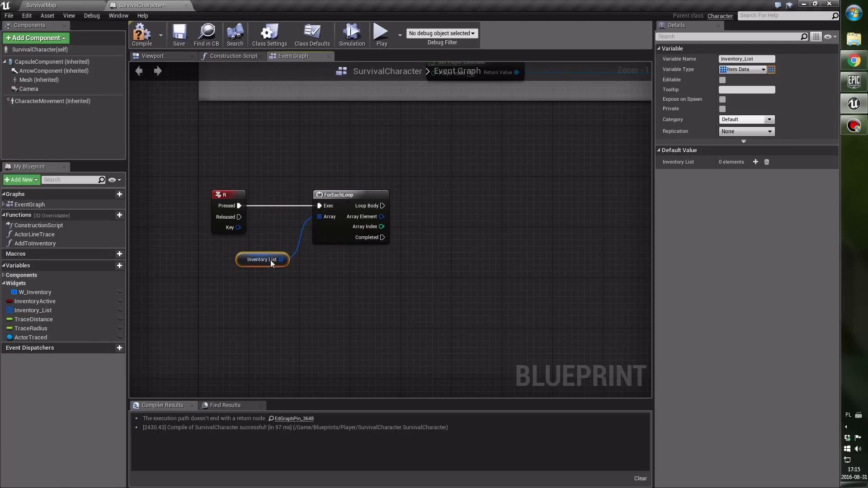
# - Add a Print String to the ForEachLoop's Loop Body and compile
pyautogui.scroll(1, 274, 246)
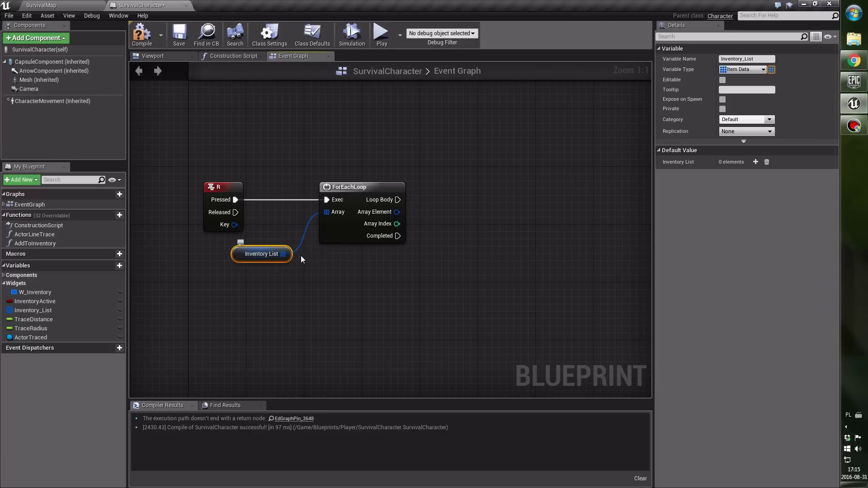
pyautogui.moveTo(400, 256); pyautogui.dragTo(349, 256, button='right')
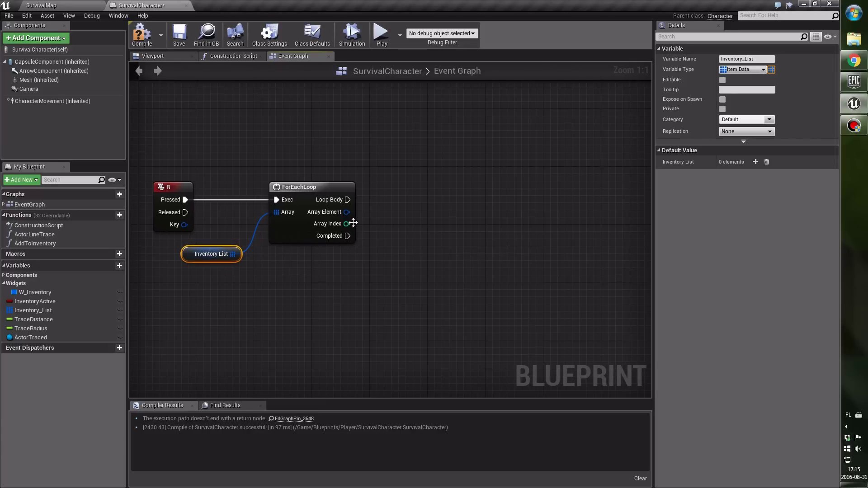
pyautogui.moveTo(347, 200); pyautogui.dragTo(389, 206)
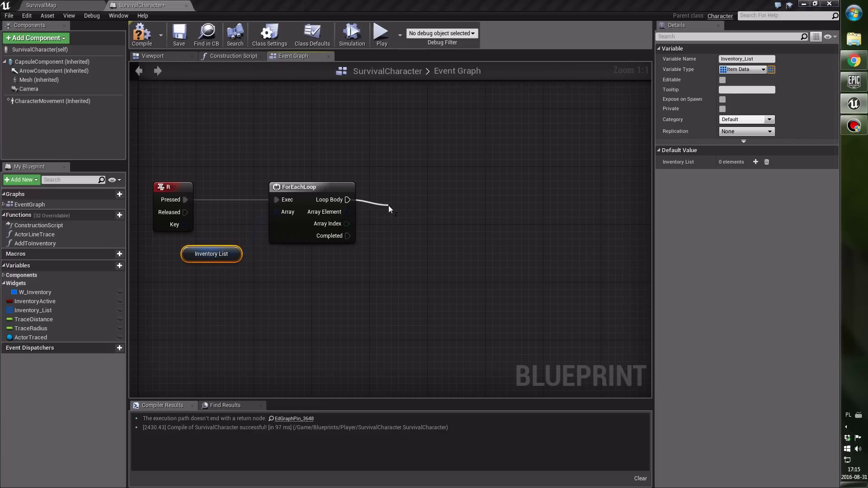
pyautogui.write('add child')
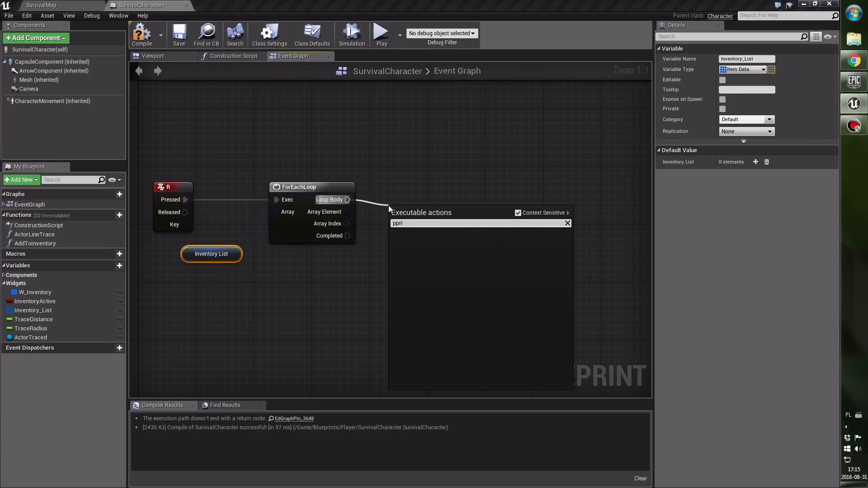
pyautogui.hotkey('ctrl', 'a')
pyautogui.press('BackSpace')
pyautogui.write('print')
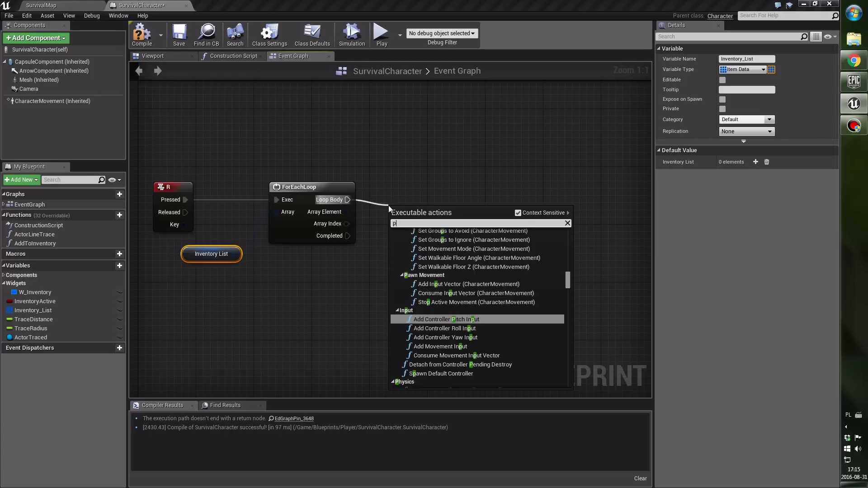
pyautogui.press('Return')
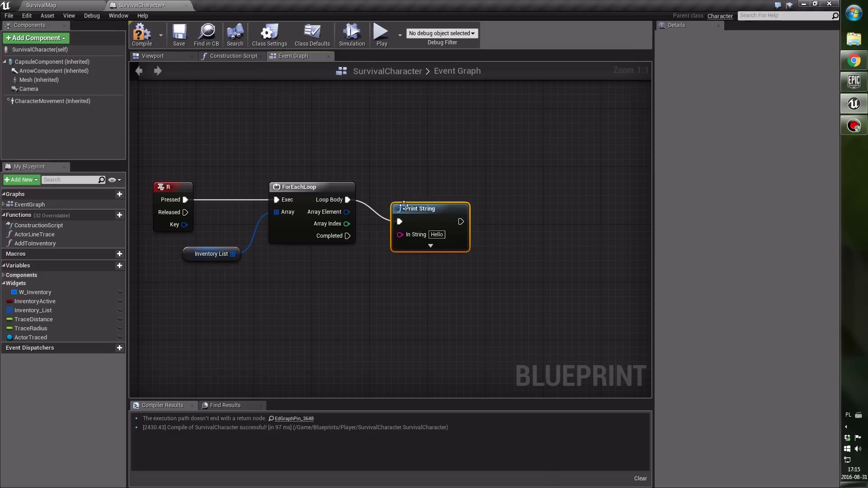
pyautogui.moveTo(422, 210); pyautogui.dragTo(488, 189)
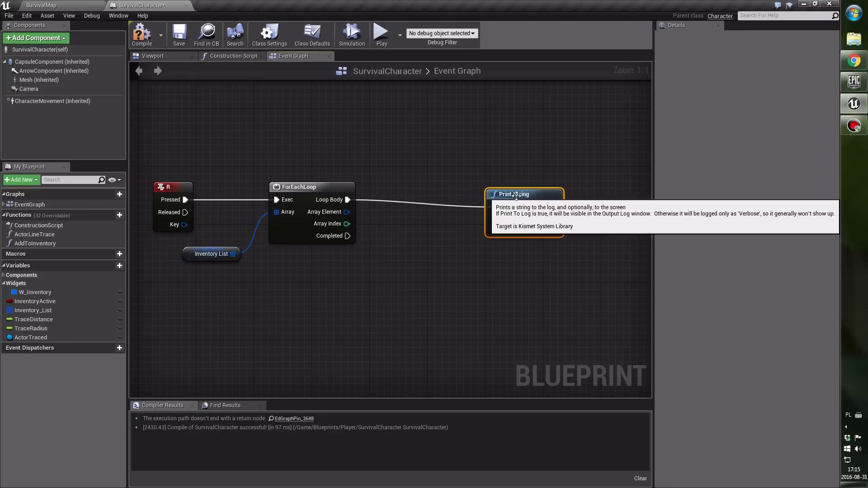
pyautogui.moveTo(509, 200); pyautogui.dragTo(543, 199)
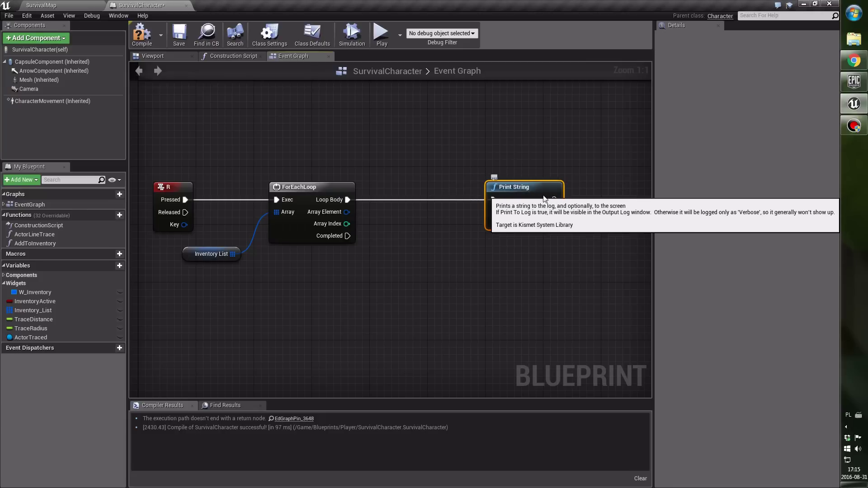
pyautogui.click(439, 259)
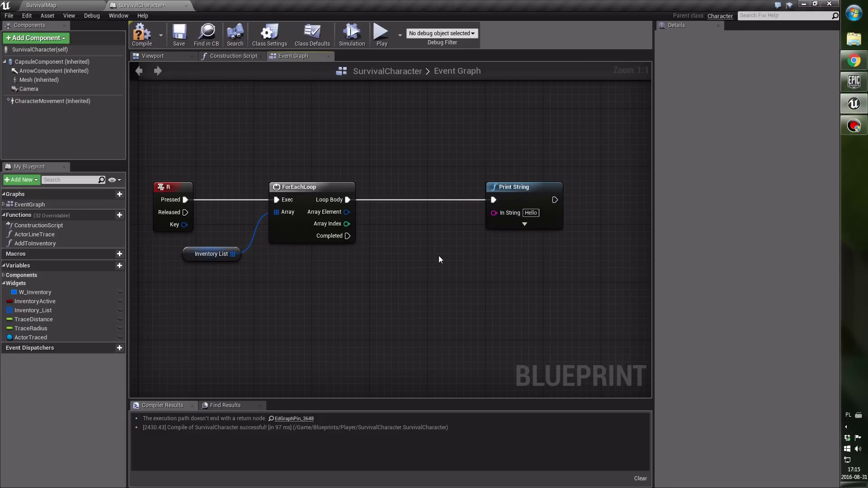
pyautogui.click(142, 32)
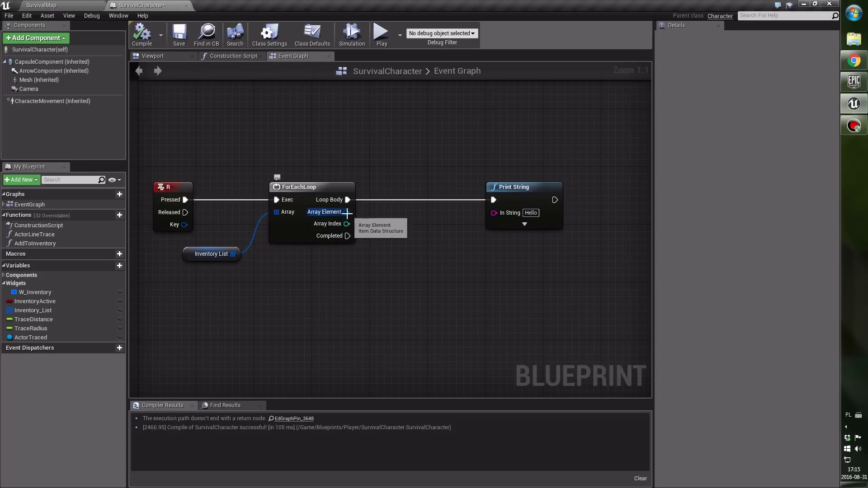
# - Search for a getter from the Array Element pin without adding one, then compile
pyautogui.moveTo(346, 212); pyautogui.dragTo(377, 270)
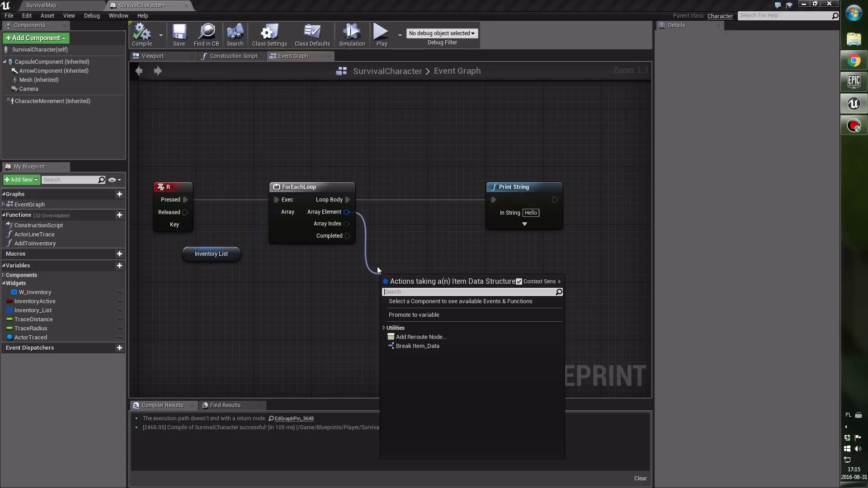
pyautogui.write('get item')
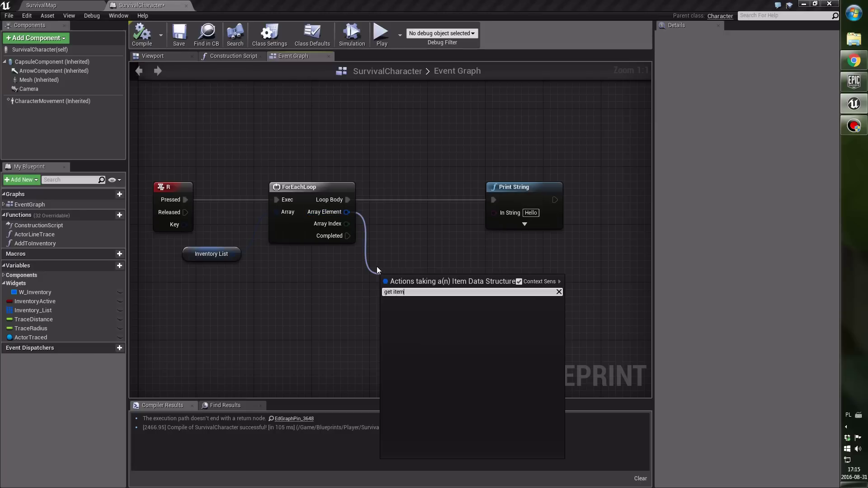
pyautogui.hotkey('ctrl', 'a')
pyautogui.write('ge')
pyautogui.click(365, 266)
pyautogui.moveTo(358, 257); pyautogui.dragTo(332, 263, button='right')
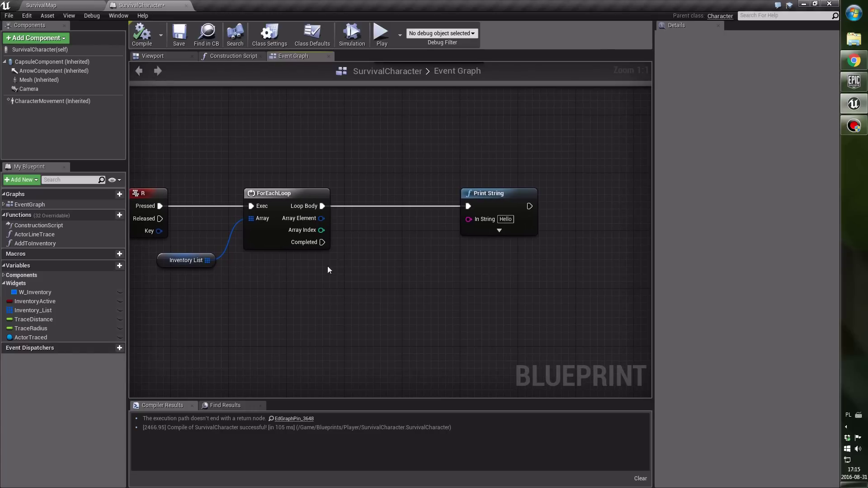
pyautogui.moveTo(321, 219); pyautogui.dragTo(345, 262)
pyautogui.write('get name')
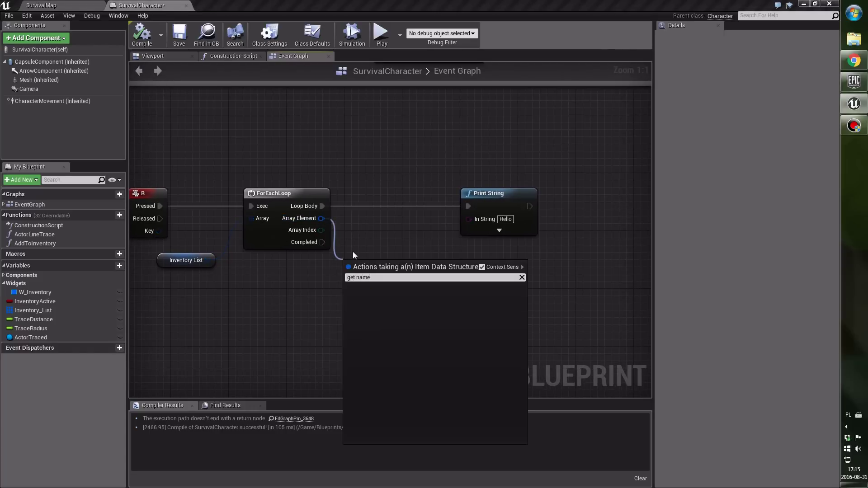
pyautogui.click(352, 251)
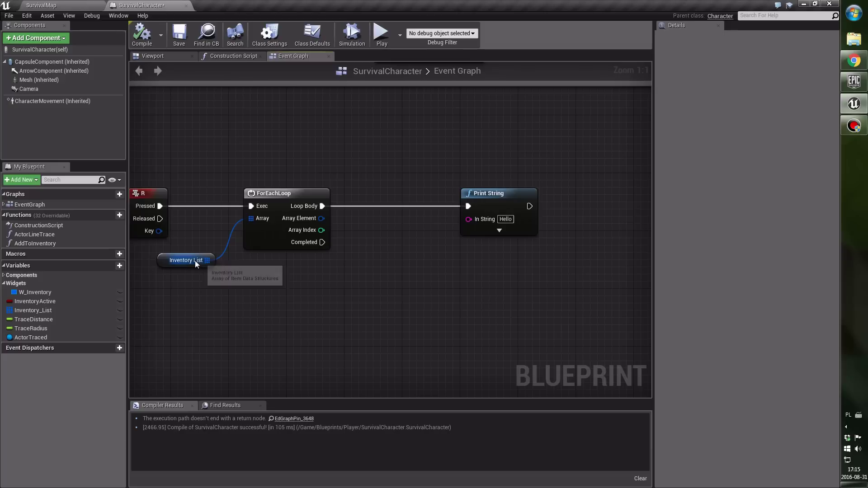
pyautogui.press('F7')
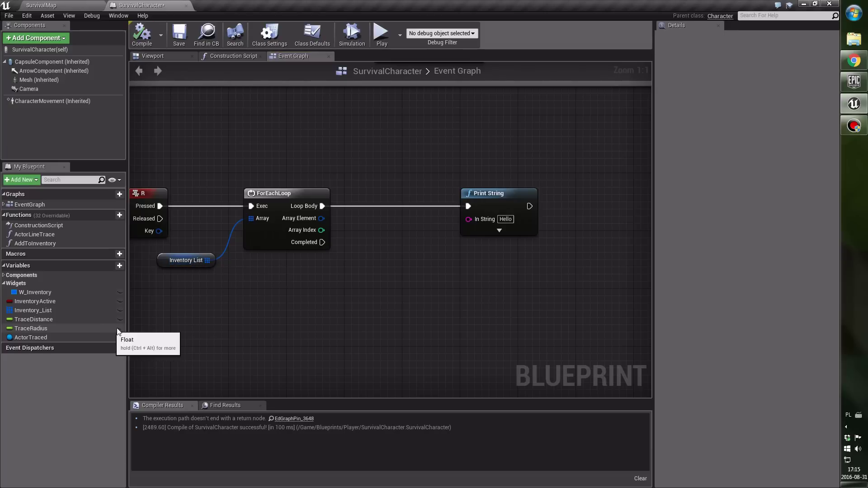
# - Break Array Element with a Break Item_Data node and feed its Name into Print String
pyautogui.moveTo(321, 218); pyautogui.dragTo(347, 271)
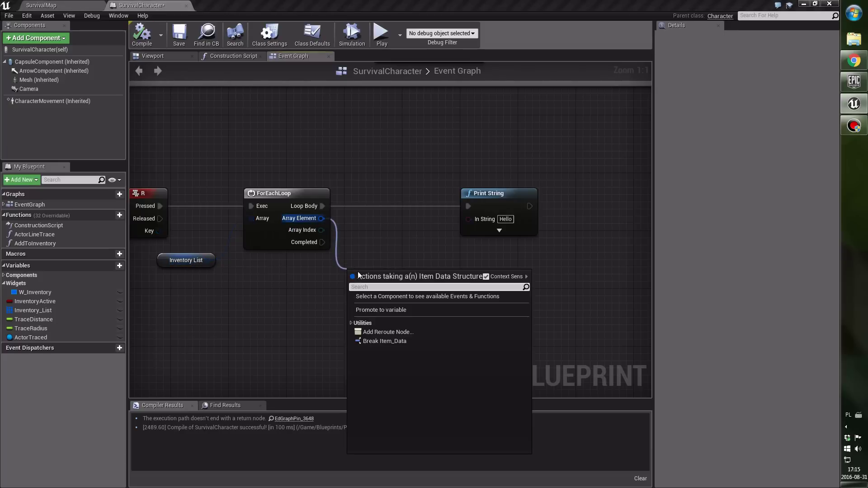
pyautogui.click(379, 342)
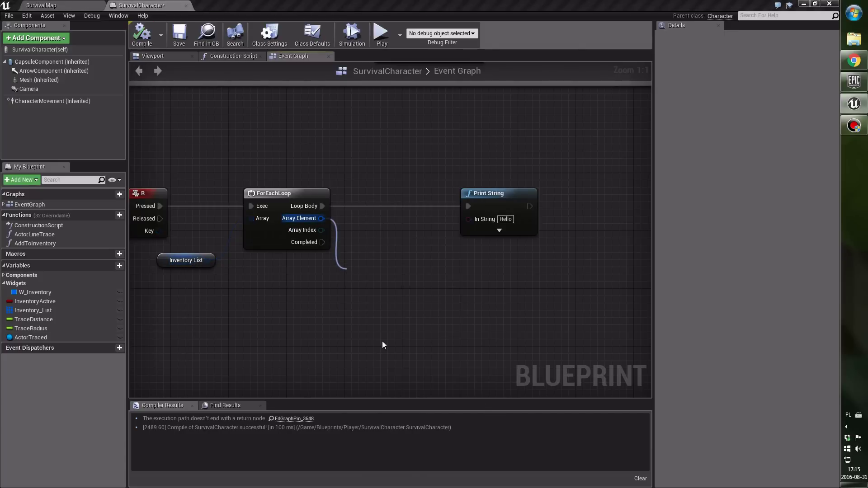
pyautogui.moveTo(384, 279); pyautogui.dragTo(391, 257)
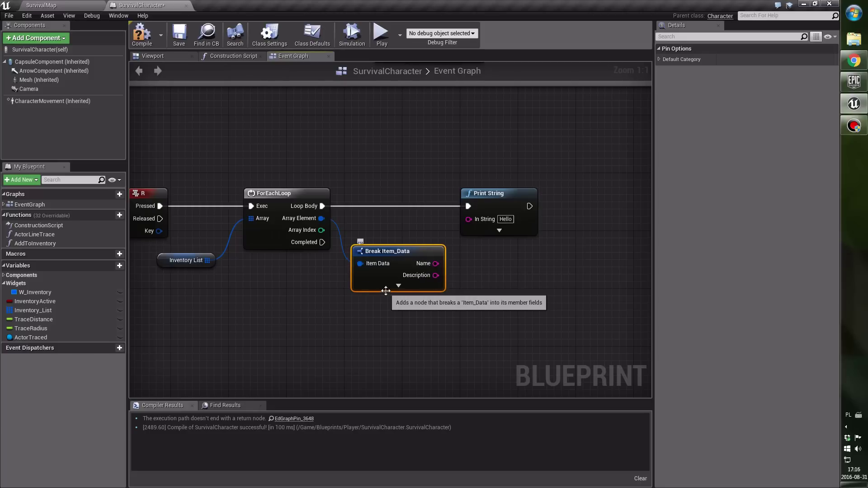
pyautogui.moveTo(402, 285); pyautogui.dragTo(388, 286, button='right')
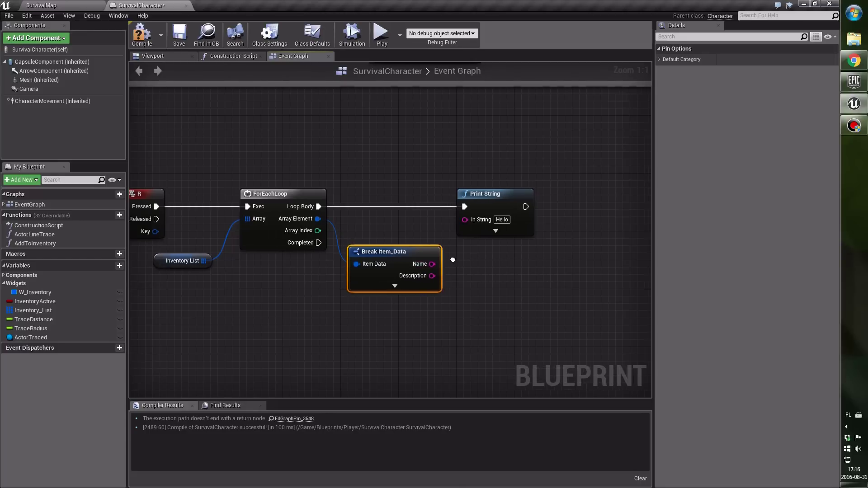
pyautogui.moveTo(473, 207); pyautogui.dragTo(495, 207)
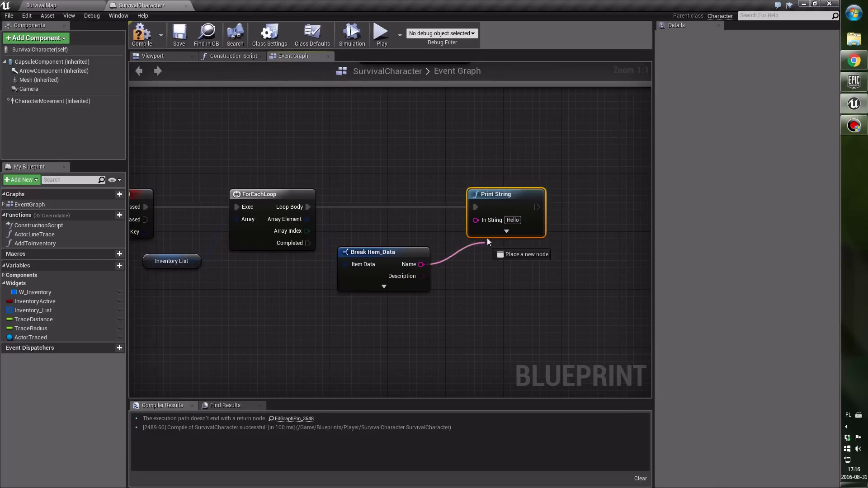
pyautogui.moveTo(421, 264); pyautogui.dragTo(476, 220)
# - Compile, then give Print String a green Text Color and a Duration of 5
pyautogui.click(141, 35)
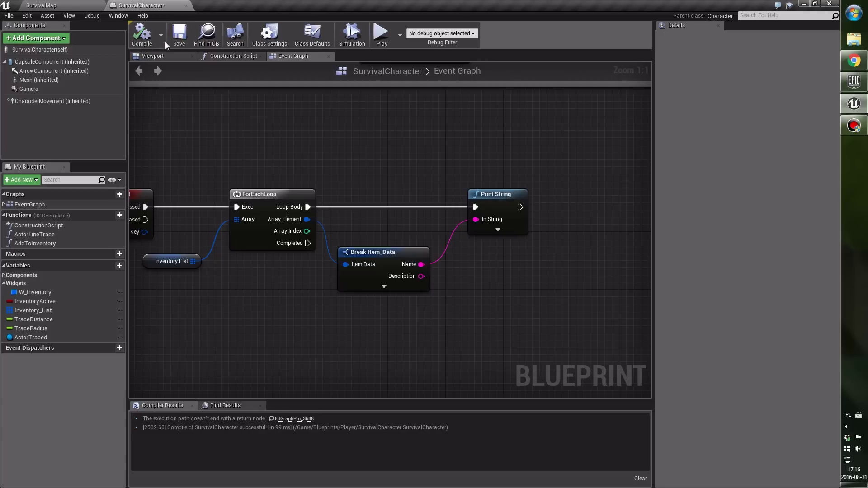
pyautogui.click(179, 34)
pyautogui.click(497, 230)
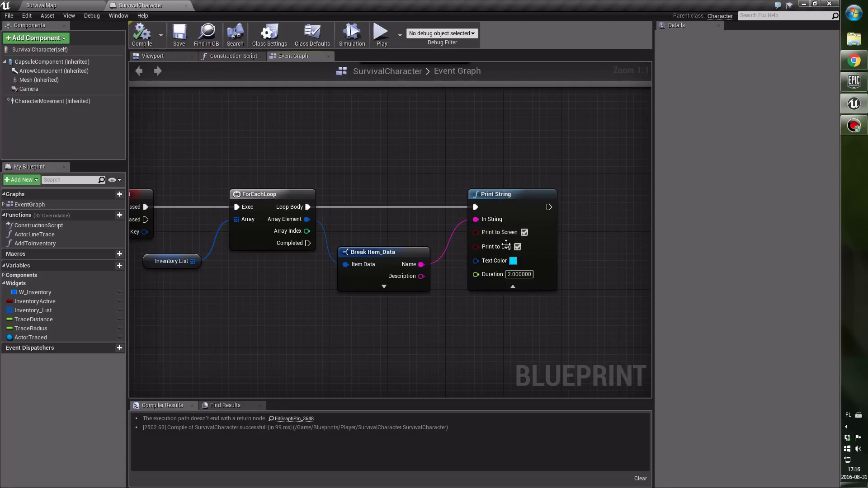
pyautogui.click(514, 260)
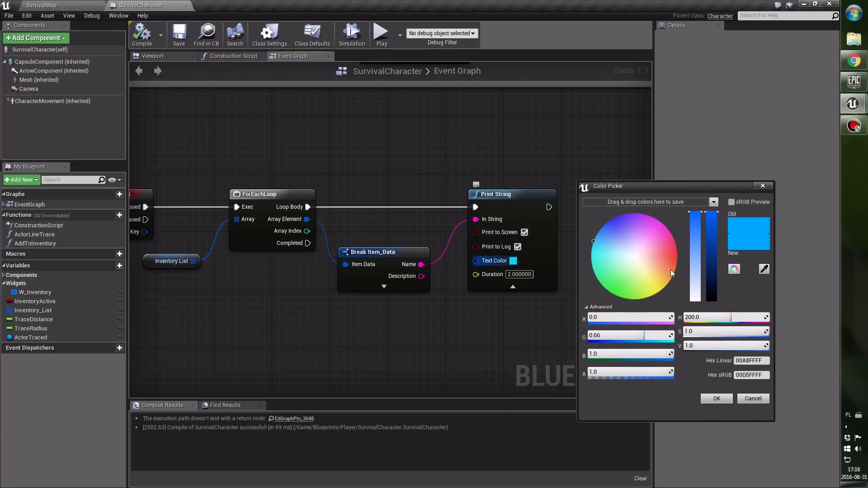
pyautogui.moveTo(619, 241)
pyautogui.mouseDown()
pyautogui.moveTo(600, 290)
pyautogui.moveTo(590, 258)
pyautogui.moveTo(674, 256)
pyautogui.moveTo(660, 285)
pyautogui.moveTo(612, 293)
pyautogui.mouseUp()
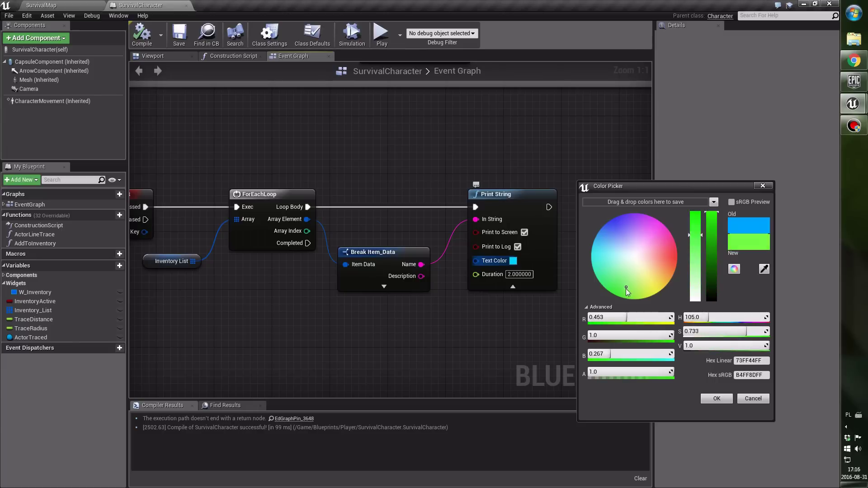
pyautogui.moveTo(712, 214); pyautogui.dragTo(715, 259)
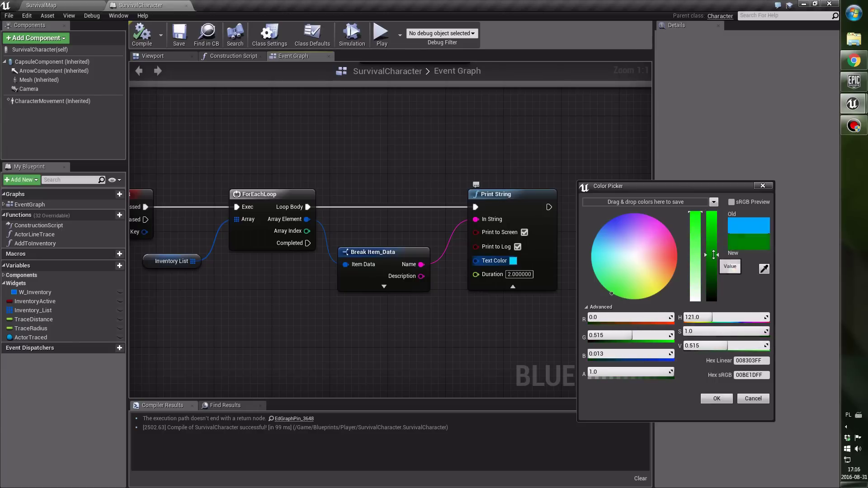
pyautogui.moveTo(714, 255); pyautogui.dragTo(714, 250)
pyautogui.click(717, 399)
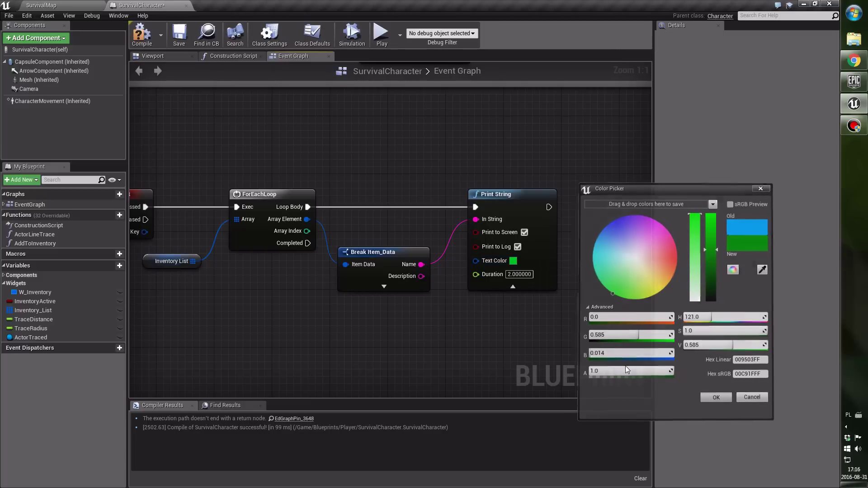
pyautogui.click(533, 275)
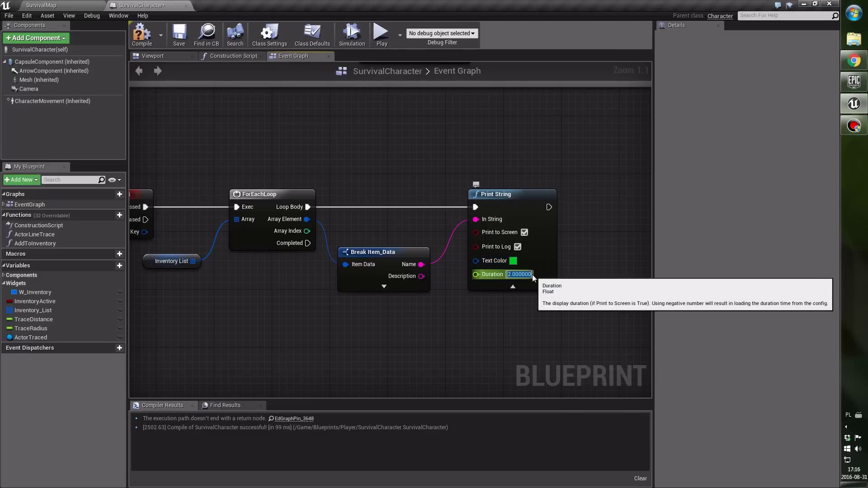
pyautogui.write('5')
pyautogui.press('Return')
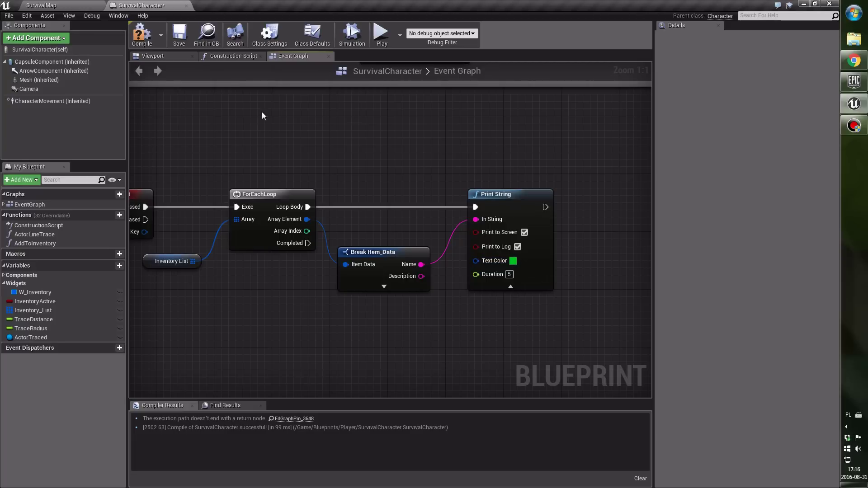
# - Compile, then play SurvivalMap briefly and stop the test with Escape
pyautogui.click(137, 43)
pyautogui.scroll(-2, 379, 210)
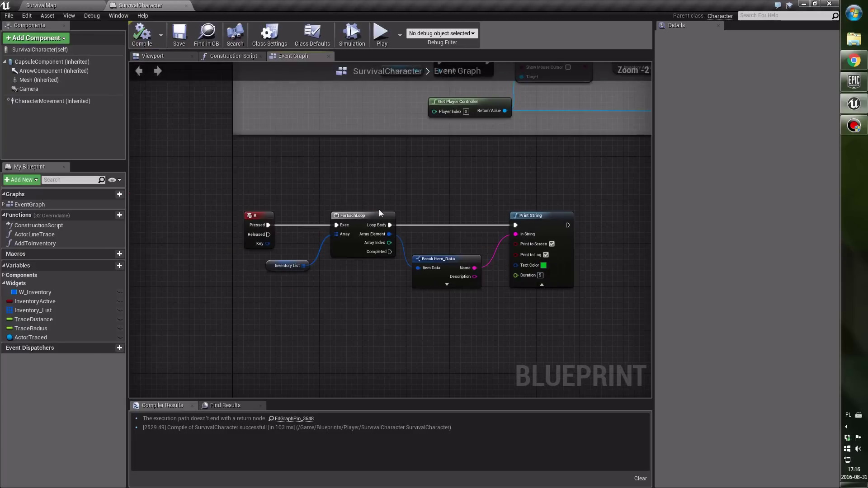
pyautogui.click(95, 5)
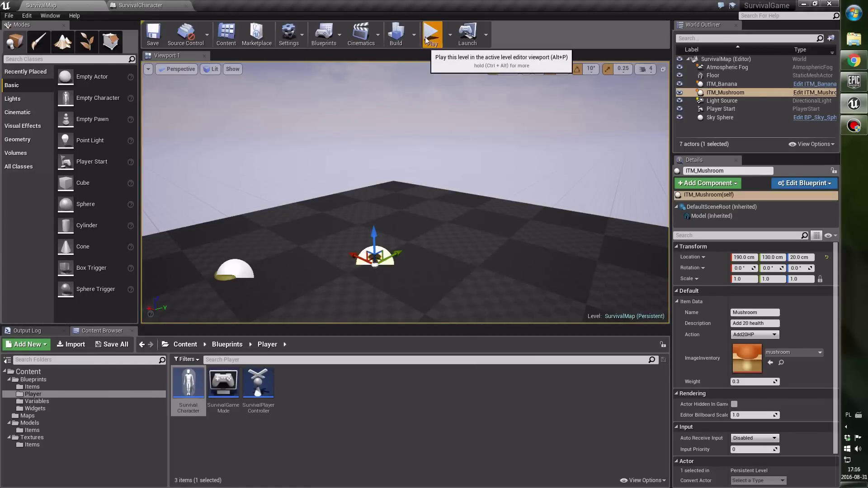
pyautogui.click(431, 36)
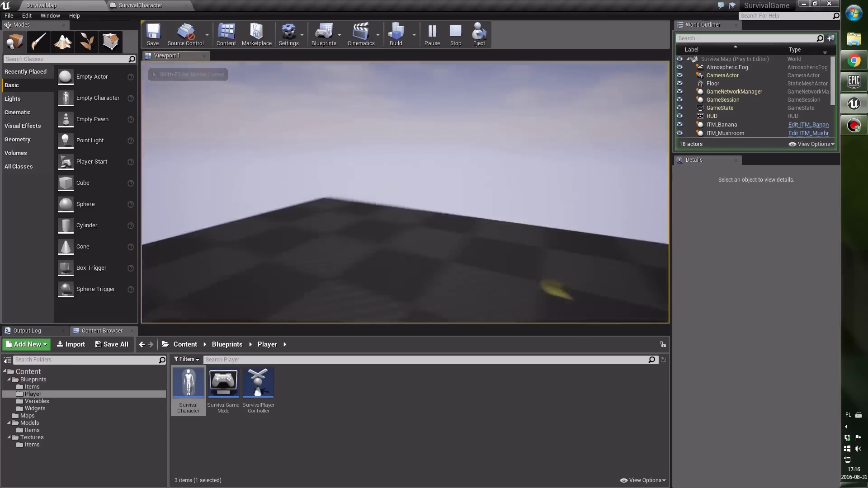
pyautogui.press('Escape')
# - Add a Print String from the ForEachLoop's Completed pin with message 'Completed'
pyautogui.click(179, 5)
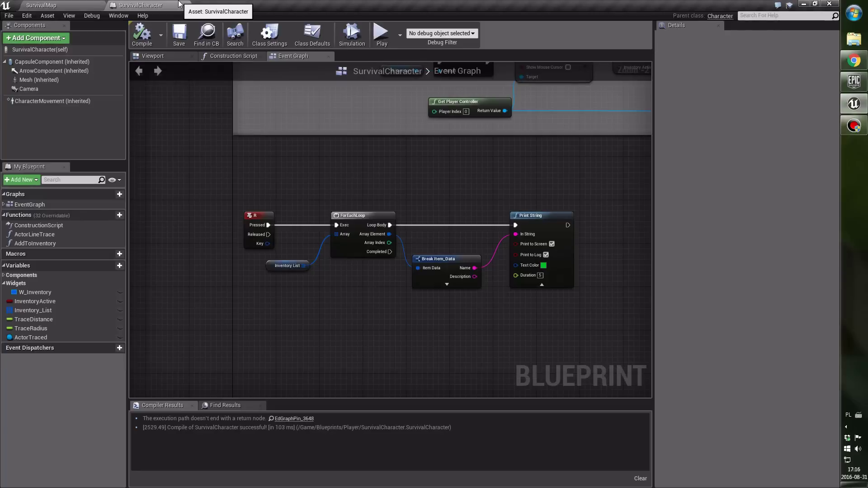
pyautogui.scroll(2, 332, 276)
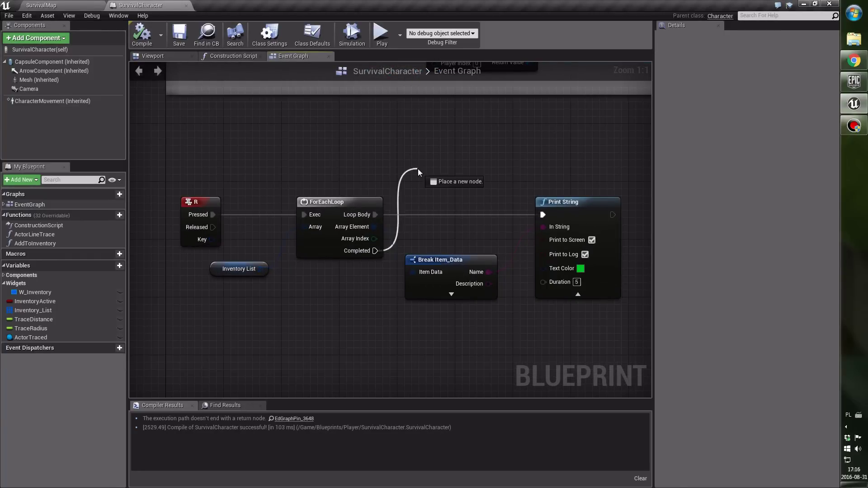
pyautogui.moveTo(376, 251); pyautogui.dragTo(418, 164)
pyautogui.write('print string')
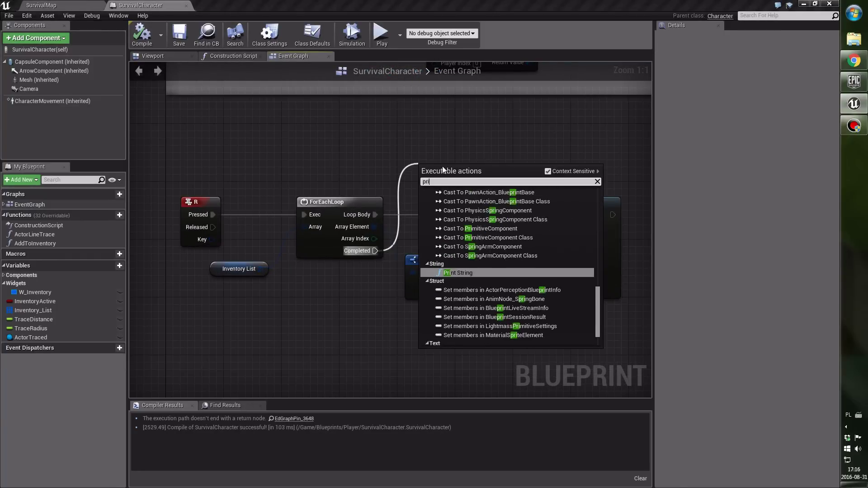
pyautogui.press('Return')
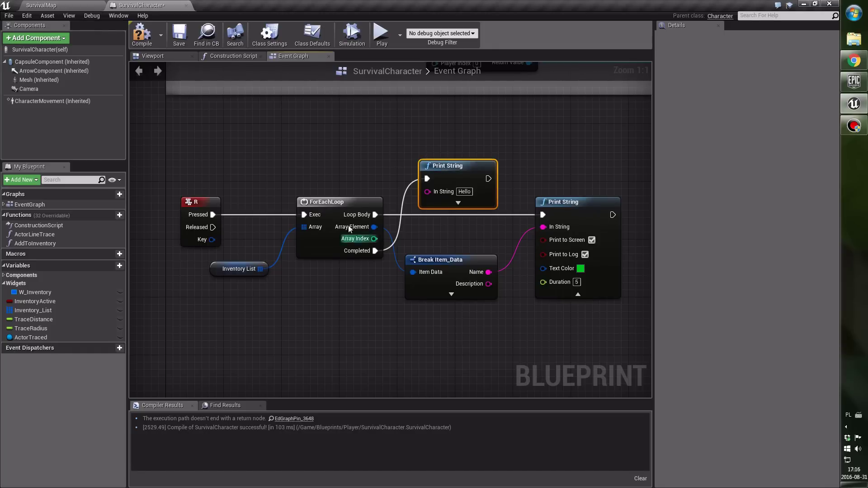
pyautogui.moveTo(442, 167); pyautogui.dragTo(458, 137)
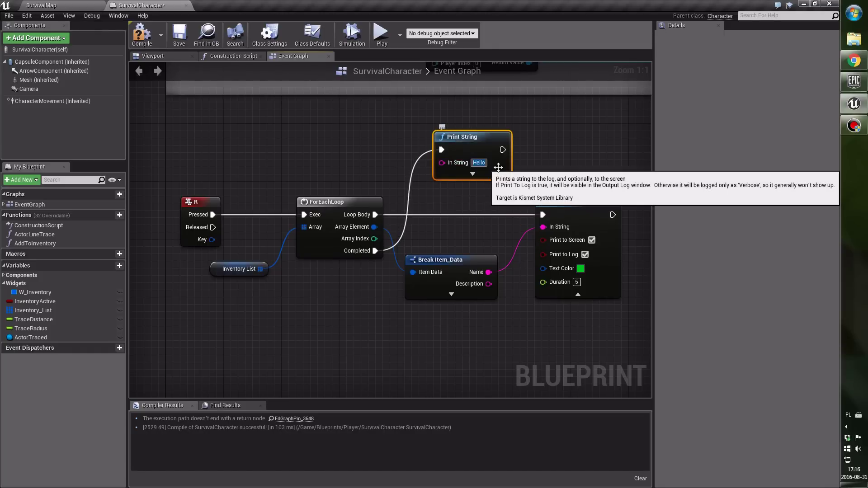
pyautogui.write('S')
pyautogui.write('omplet')
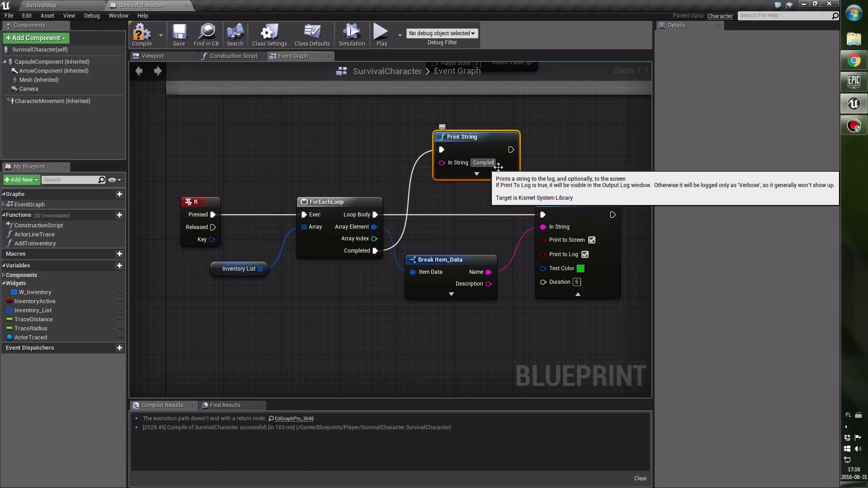
pyautogui.write('ed')
pyautogui.press('Return')
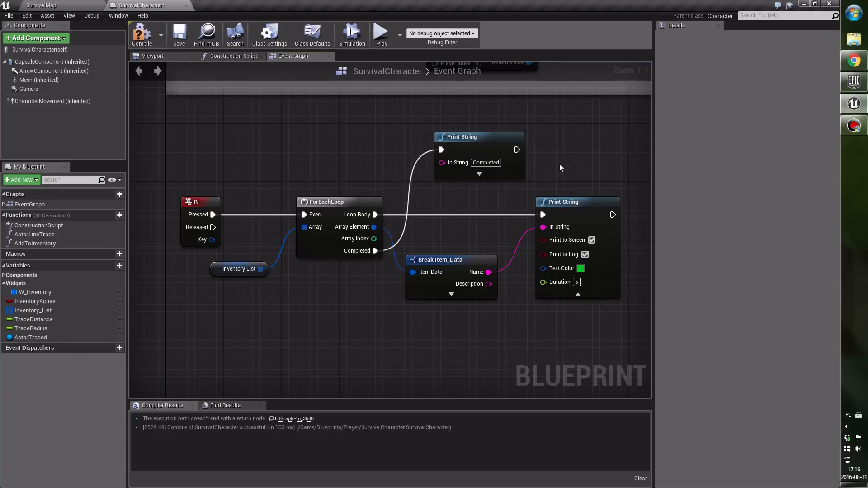
pyautogui.moveTo(482, 132)
pyautogui.mouseDown()
pyautogui.moveTo(469, 139)
pyautogui.moveTo(478, 140)
pyautogui.mouseUp()
pyautogui.click(346, 216)
# - Set the Completed print's Duration to 5 and its text colour to dark red
pyautogui.click(457, 180)
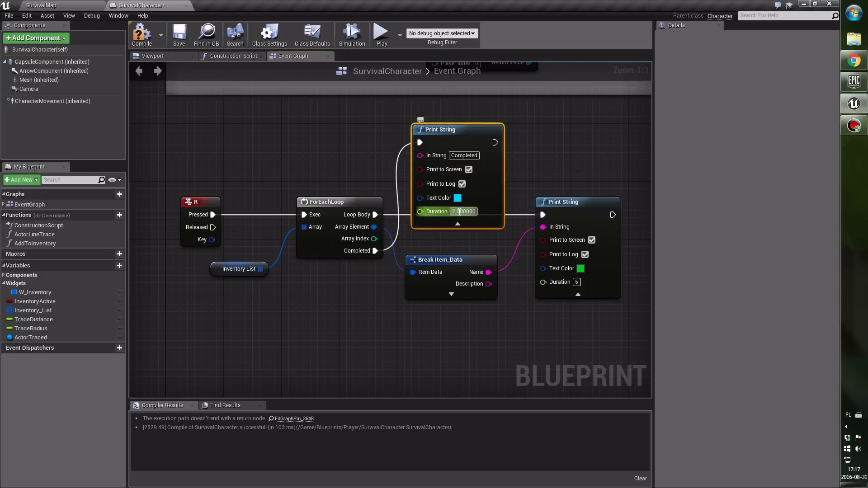
pyautogui.click(459, 212)
pyautogui.write('5')
pyautogui.press('Return')
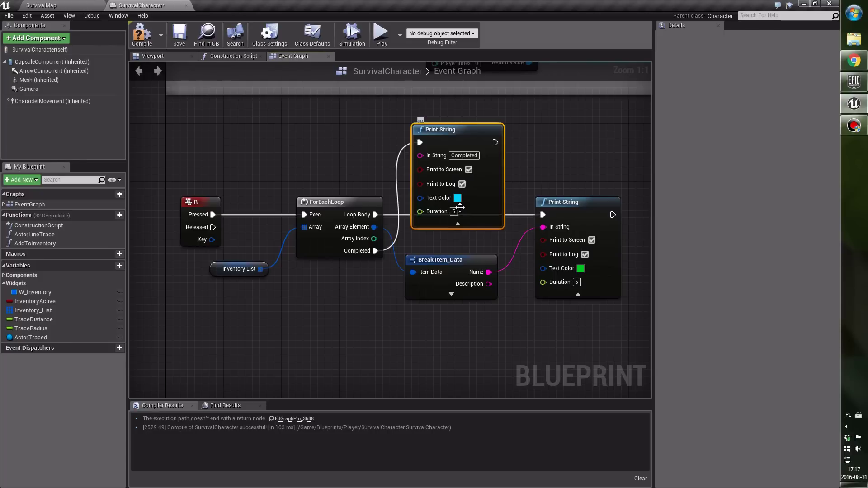
pyautogui.click(458, 197)
pyautogui.moveTo(549, 277); pyautogui.dragTo(558, 278)
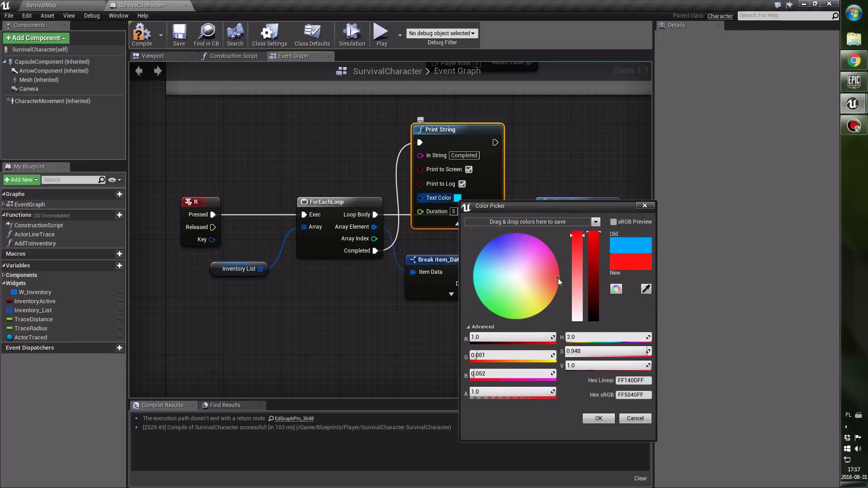
pyautogui.click(598, 277)
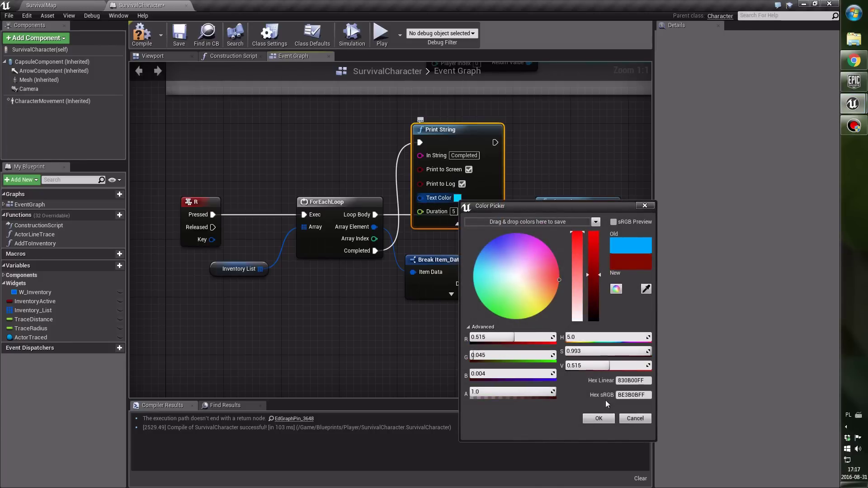
pyautogui.click(599, 419)
pyautogui.click(480, 226)
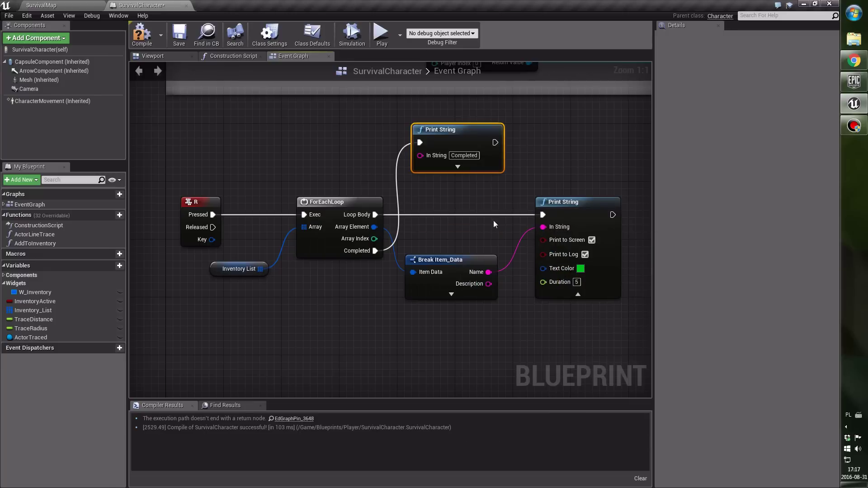
pyautogui.moveTo(467, 145); pyautogui.dragTo(468, 159)
pyautogui.click(195, 105)
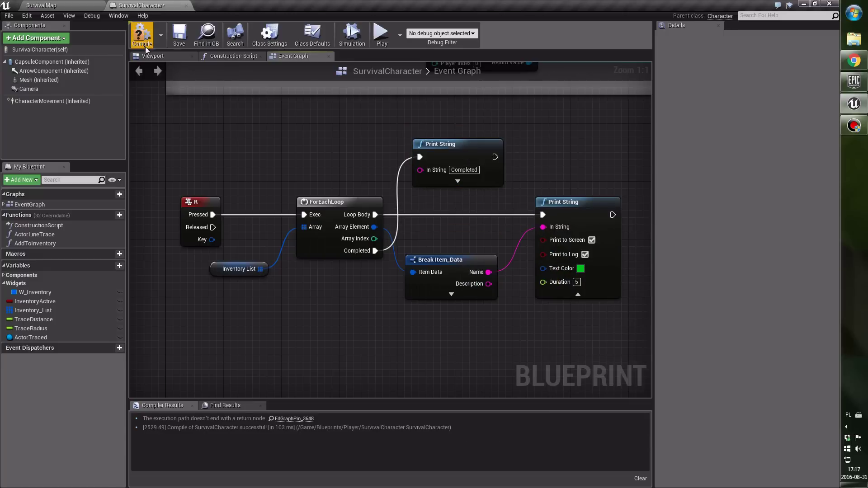
# - Play-test SurvivalMap, end the test, then select the banana in the level
pyautogui.click(98, 5)
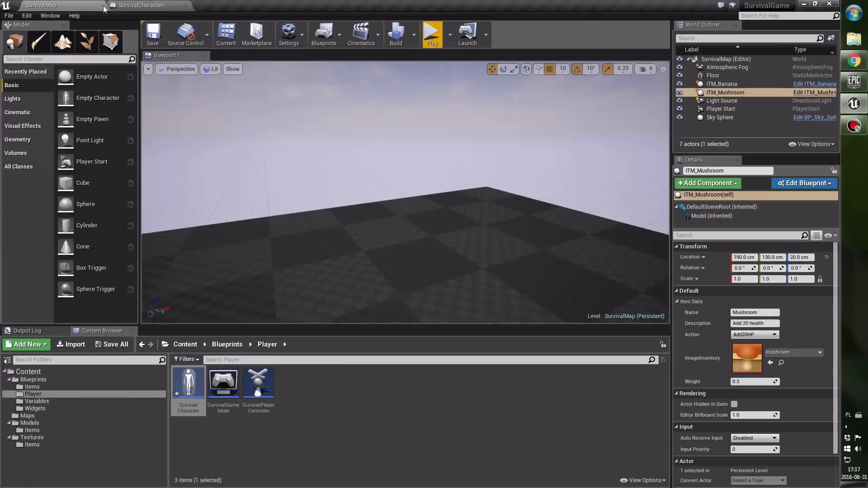
pyautogui.click(428, 36)
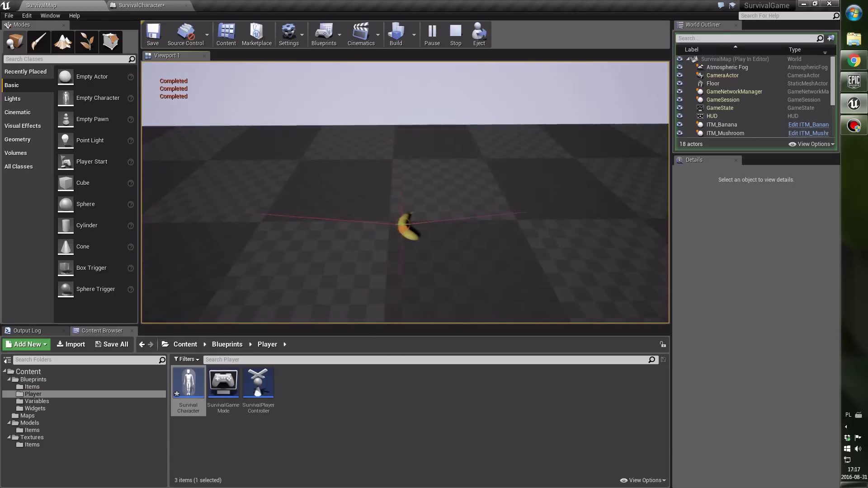
pyautogui.press('Escape')
pyautogui.click(401, 219)
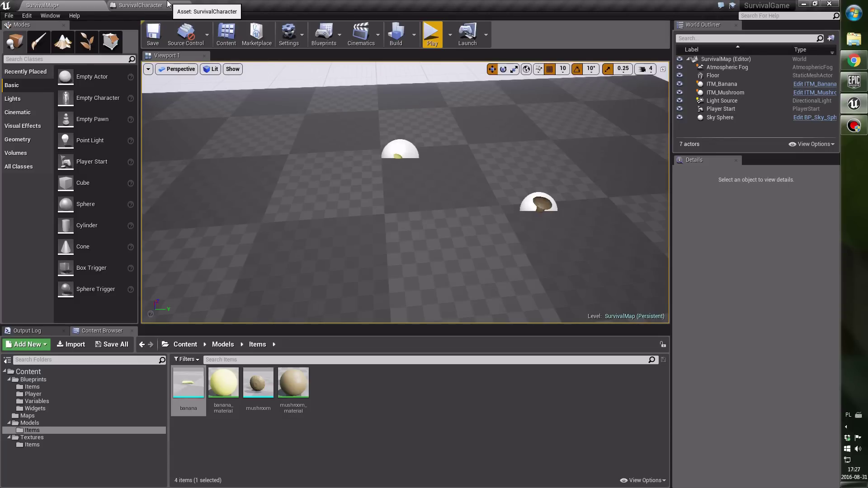
# - Inspect the banana static mesh's collision presets, keeping BlockAll, then close the mesh editor
pyautogui.doubleClick(189, 384)
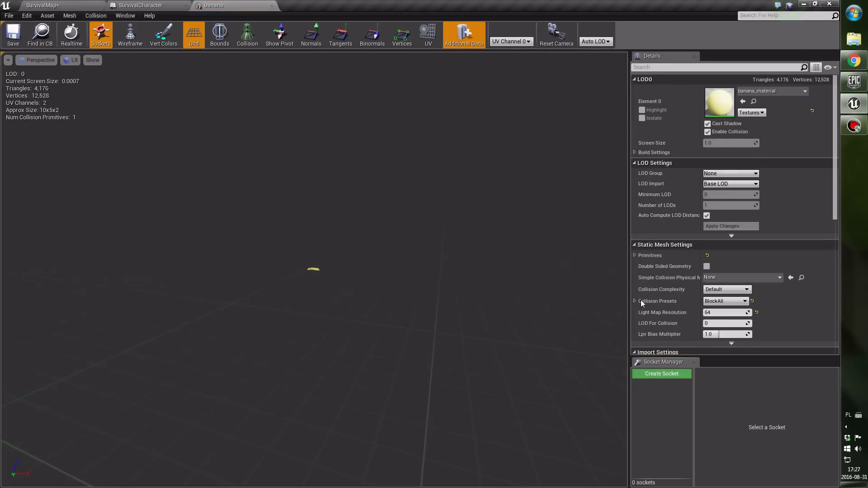
pyautogui.click(719, 304)
pyautogui.click(699, 294)
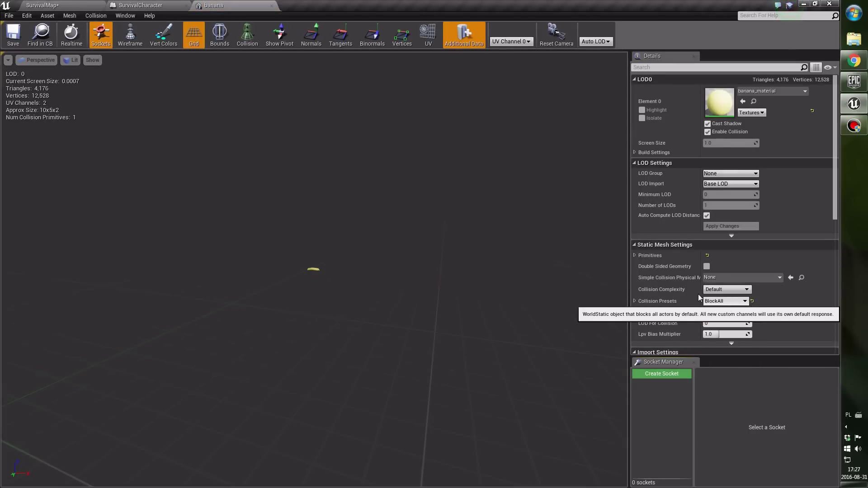
pyautogui.middleClick(238, 3)
# - Open ITM_Banana from the items folder, review its Model properties, and close the blueprint
pyautogui.click(89, 5)
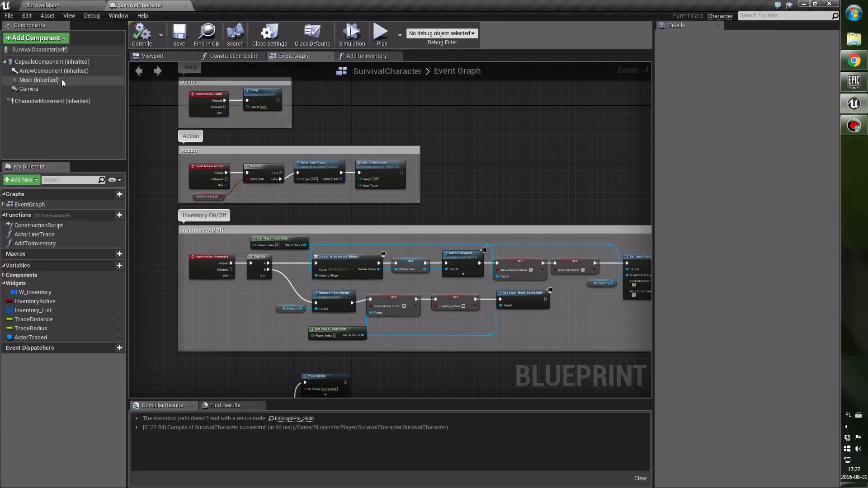
pyautogui.click(94, 386)
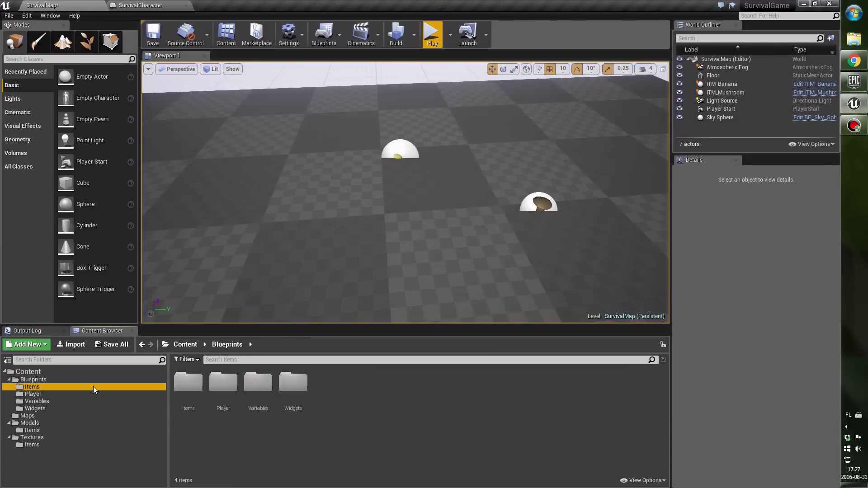
pyautogui.doubleClick(195, 398)
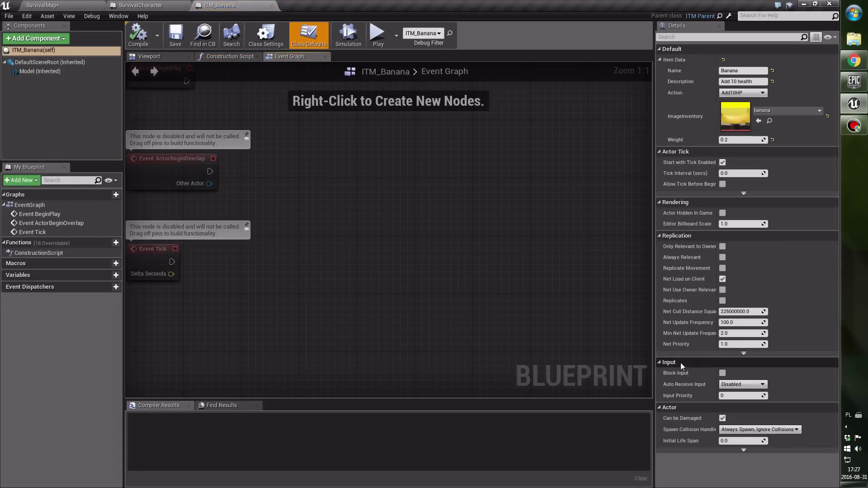
pyautogui.click(54, 71)
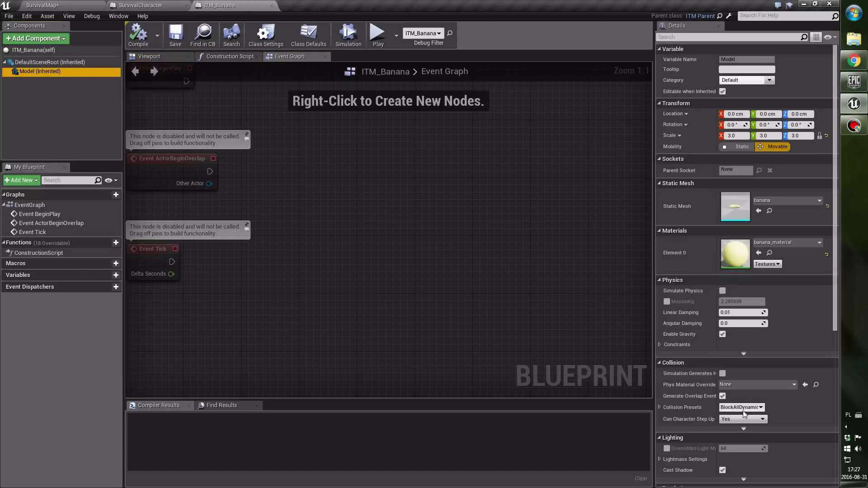
pyautogui.middleClick(219, 5)
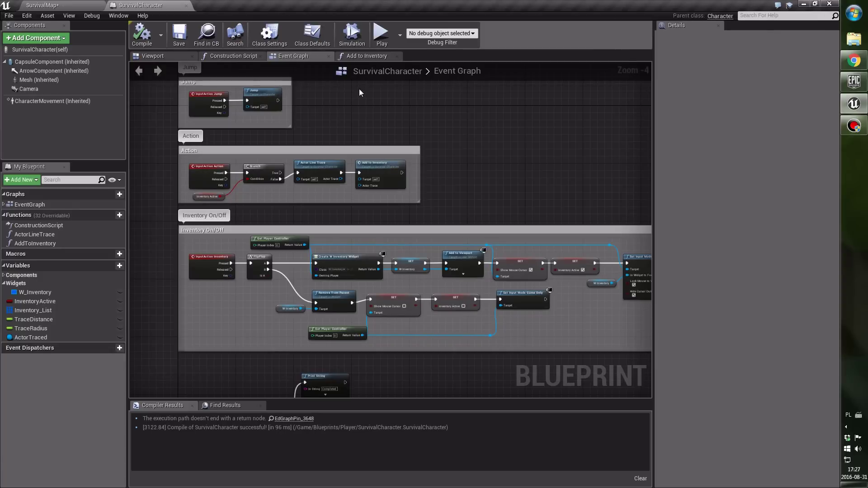
# - Wire Actor Line Trace's Actor Trace output into Add to Inventory and compile SurvivalCharacter
pyautogui.scroll(1, 443, 167)
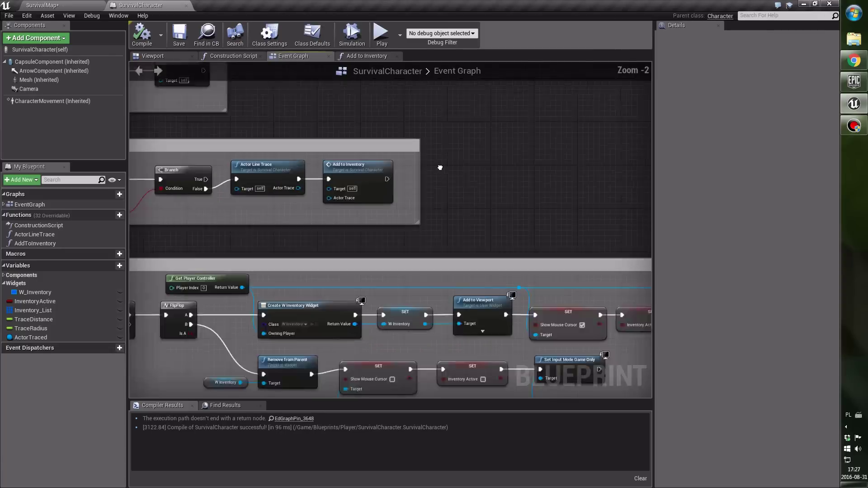
pyautogui.scroll(1, 520, 167)
pyautogui.scroll(1, 581, 169)
pyautogui.scroll(1, 433, 232)
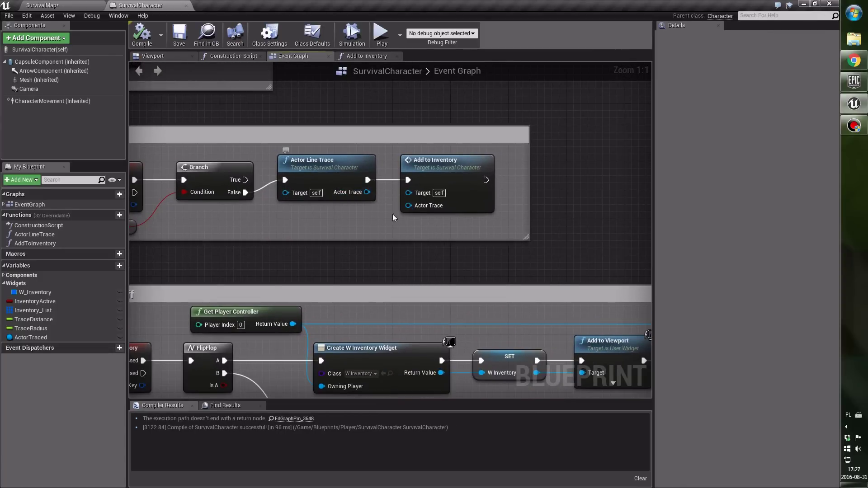
pyautogui.moveTo(417, 207); pyautogui.dragTo(365, 193)
pyautogui.click(333, 185)
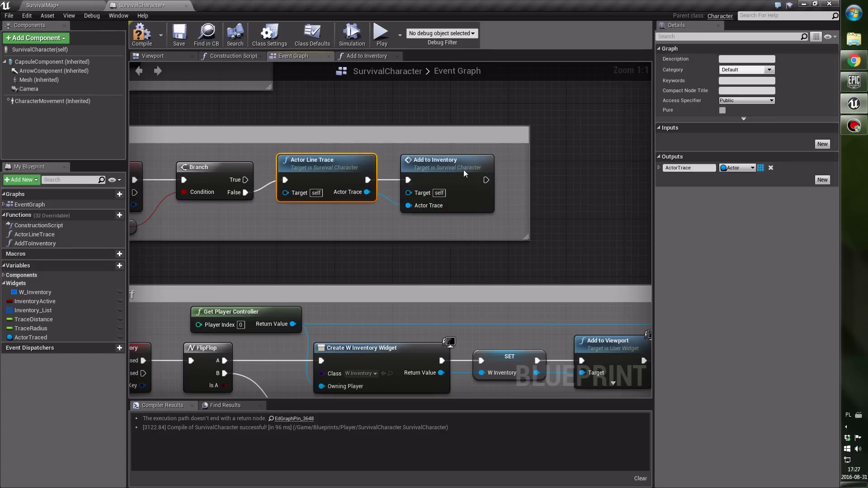
pyautogui.click(411, 166)
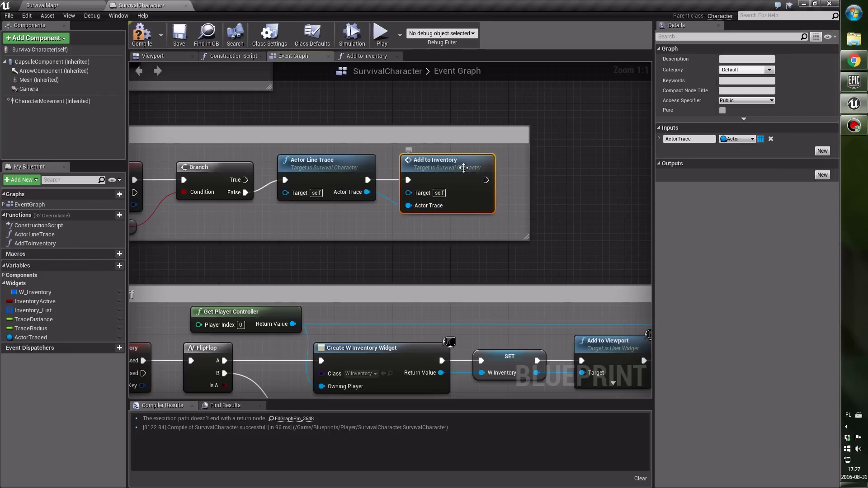
pyautogui.click(147, 43)
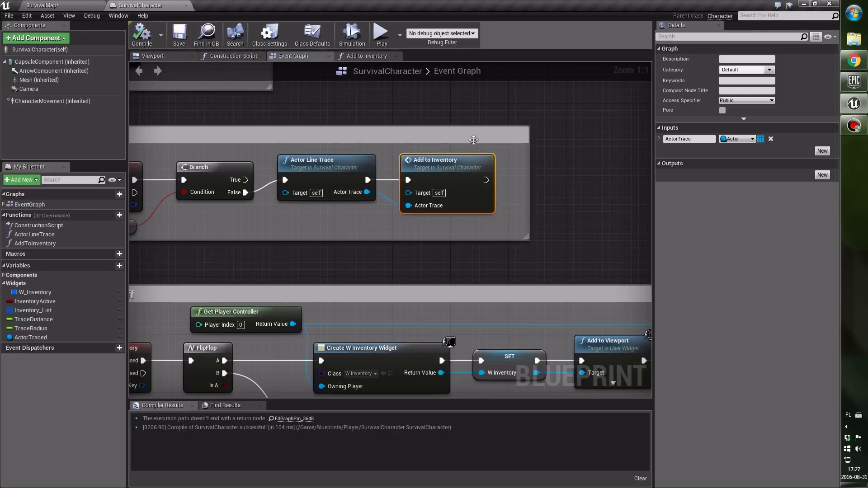
# - Play-test SurvivalMap, walking to and picking up the banana and mushroom, then stop playing
pyautogui.click(91, 5)
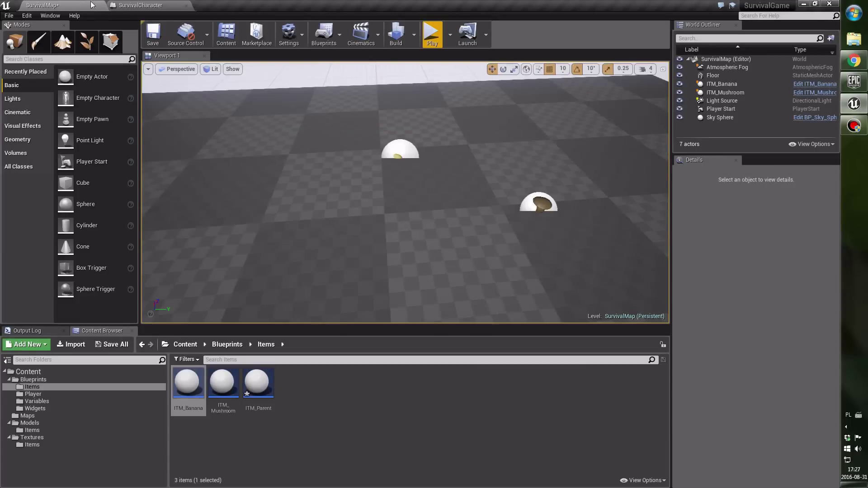
pyautogui.click(427, 35)
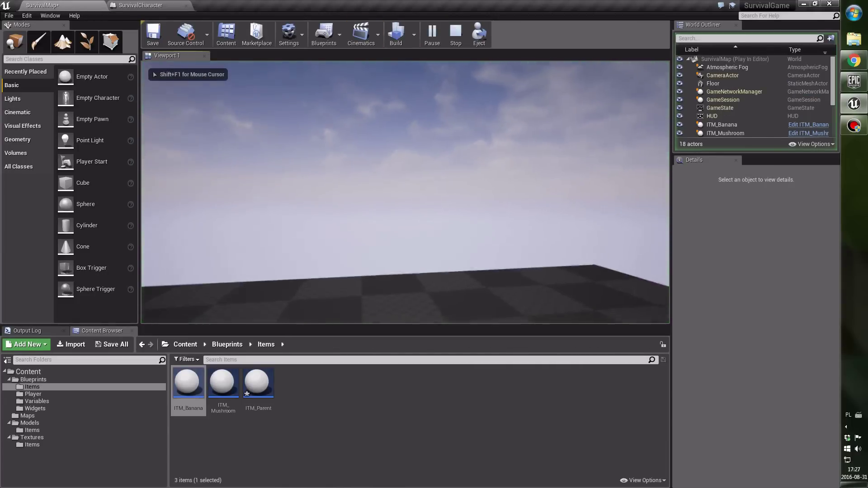
pyautogui.press('w')
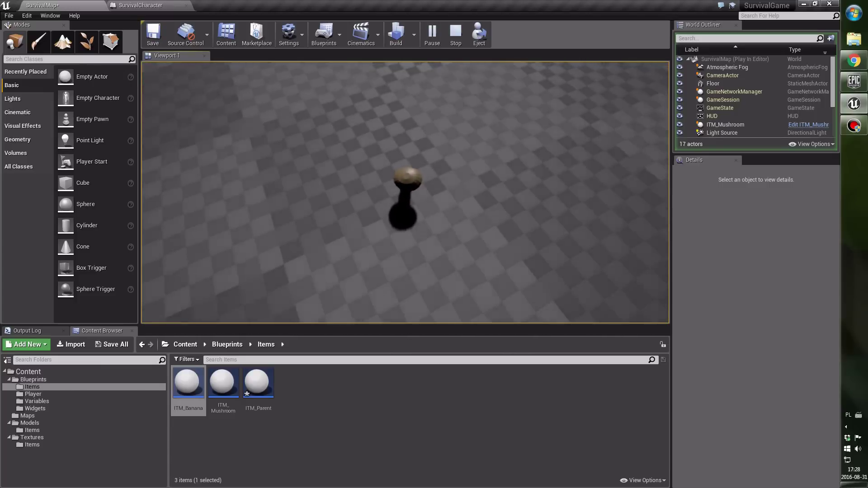
pyautogui.press('e')
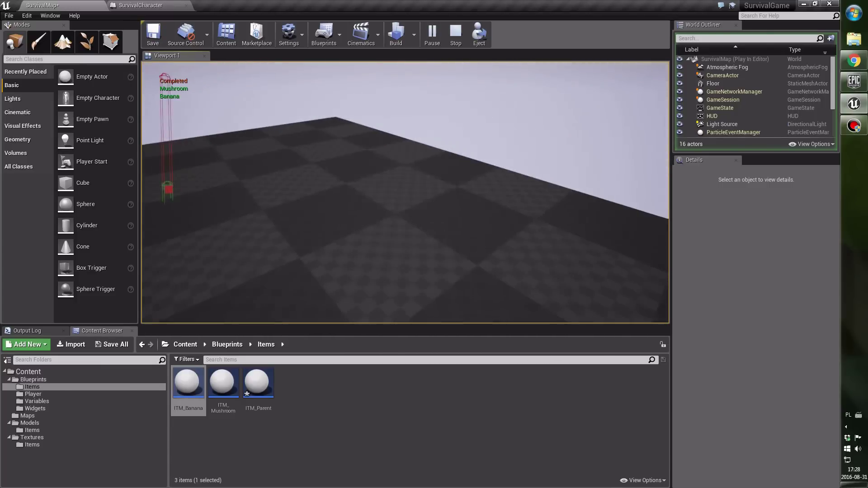
pyautogui.press('Escape')
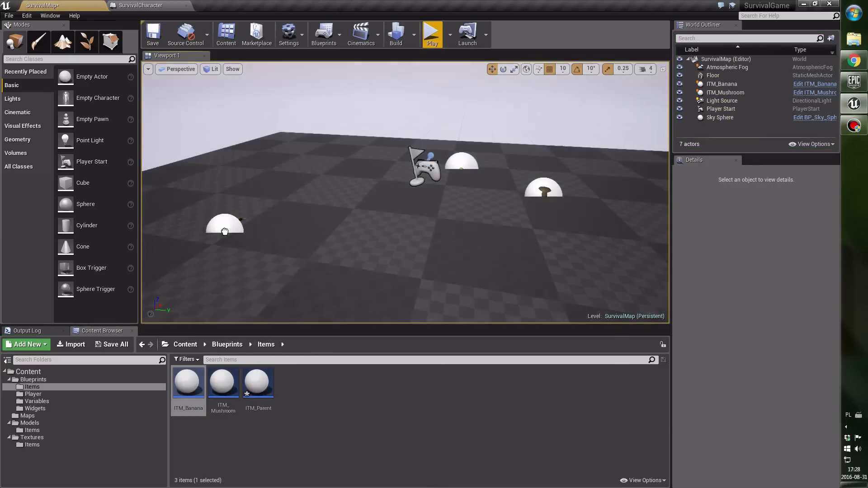
# - Drop extra ITM_Banana and ITM_Mushroom items into the level, then play-test collecting them and printing their names
pyautogui.moveTo(188, 384)
pyautogui.mouseDown()
pyautogui.moveTo(221, 228)
pyautogui.moveTo(543, 296)
pyautogui.mouseUp()
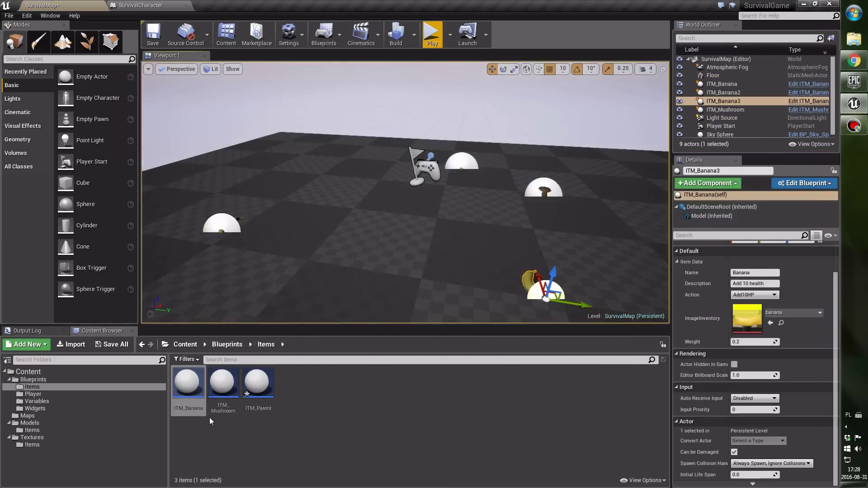
pyautogui.moveTo(223, 384); pyautogui.dragTo(271, 147)
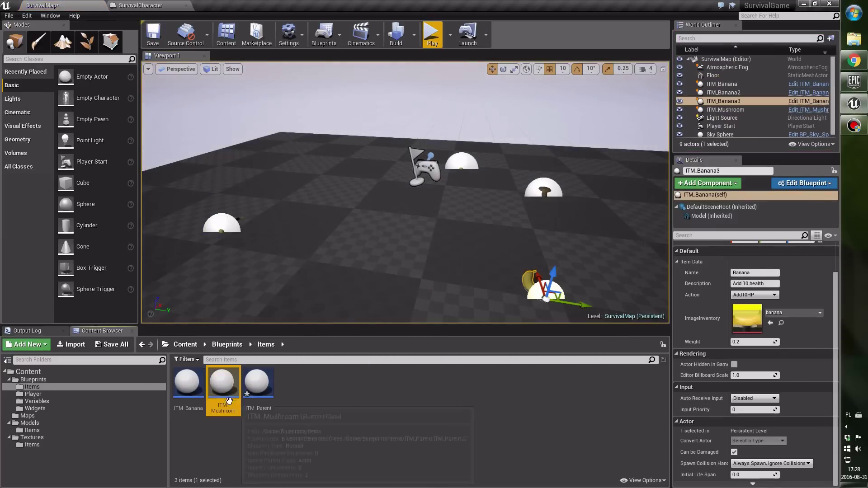
pyautogui.click(432, 33)
pyautogui.press('w')
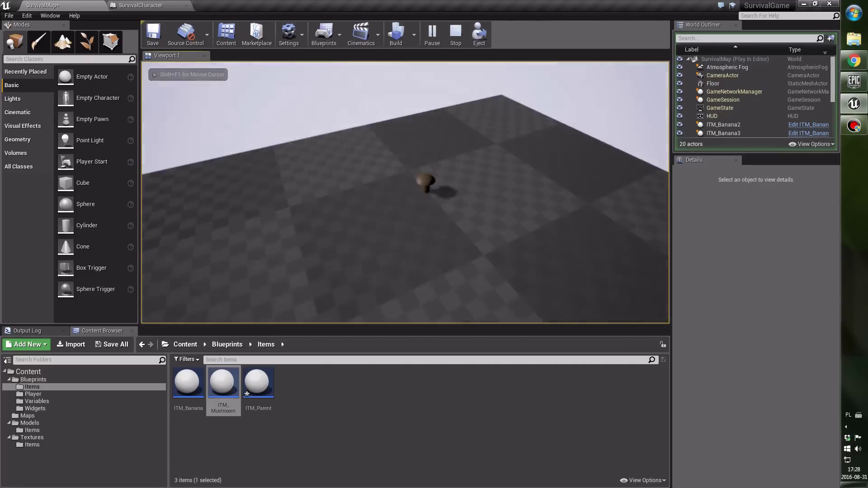
pyautogui.press('w')
pyautogui.press('w')
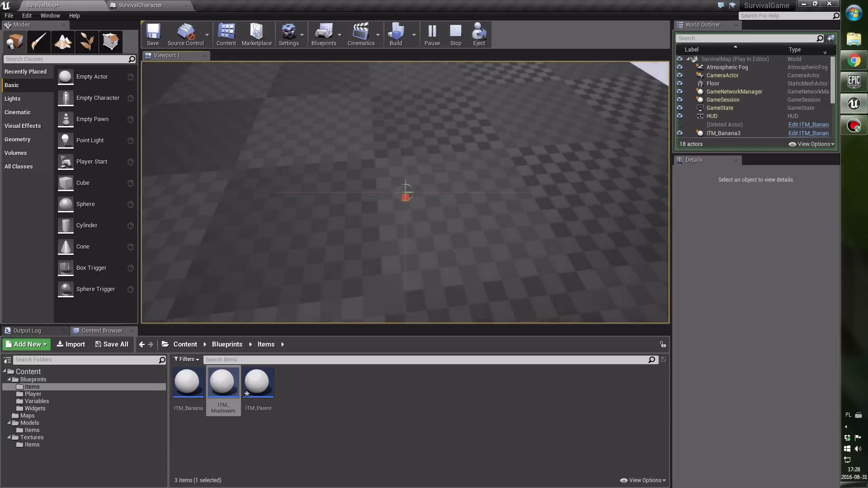
pyautogui.press('w')
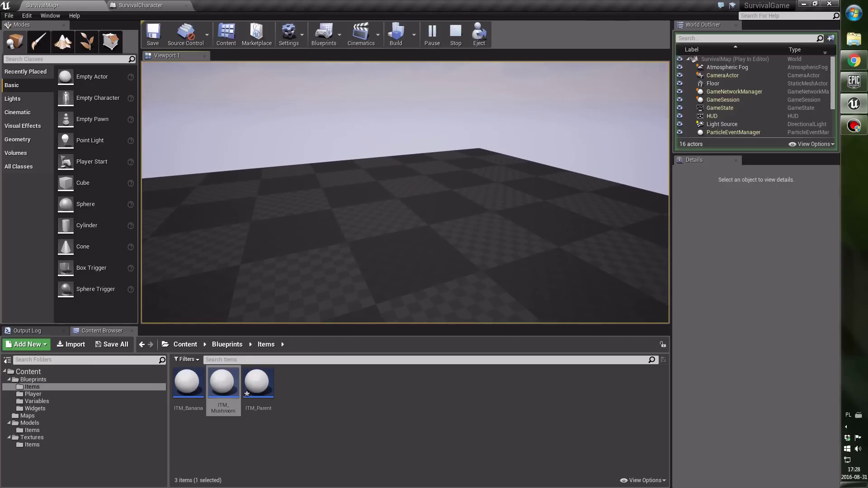
pyautogui.press('i')
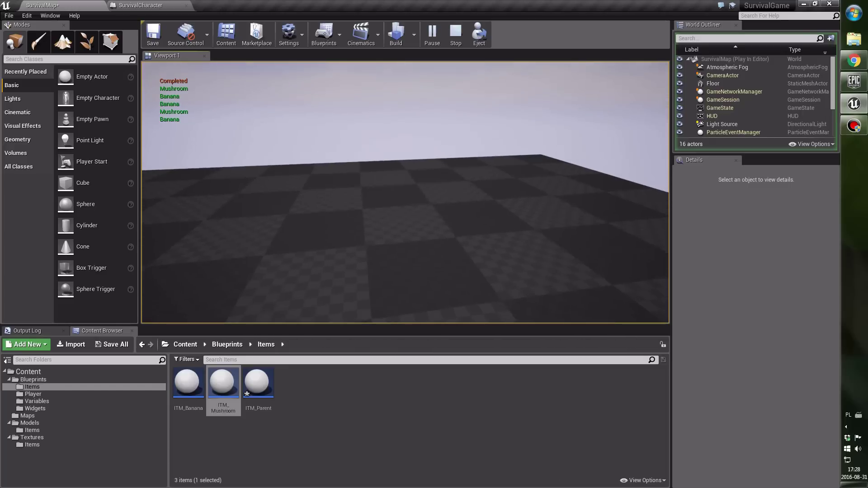
pyautogui.press('Escape')
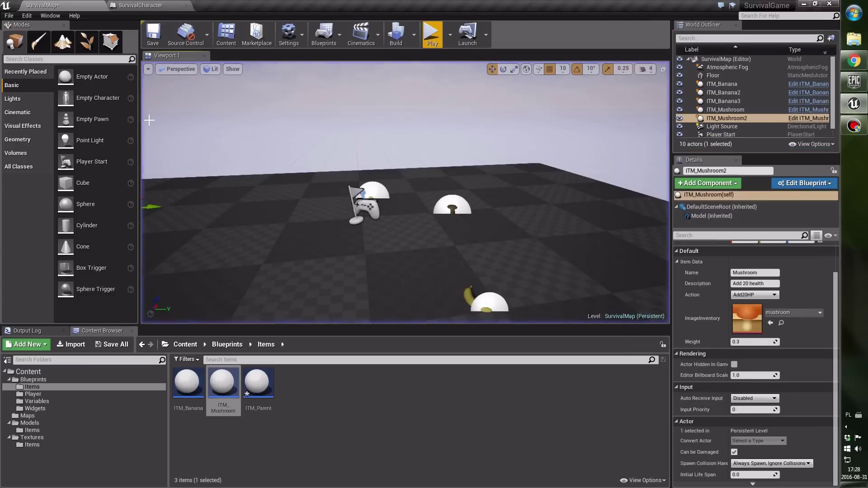
# - Save the SurvivalMap level and return to the SurvivalCharacter Event Graph
pyautogui.click(153, 36)
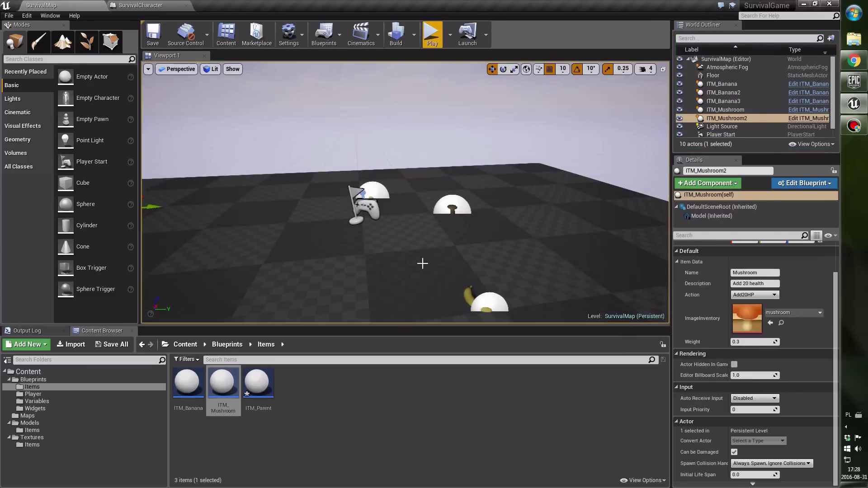
pyautogui.moveTo(395, 261); pyautogui.dragTo(422, 258, button='right')
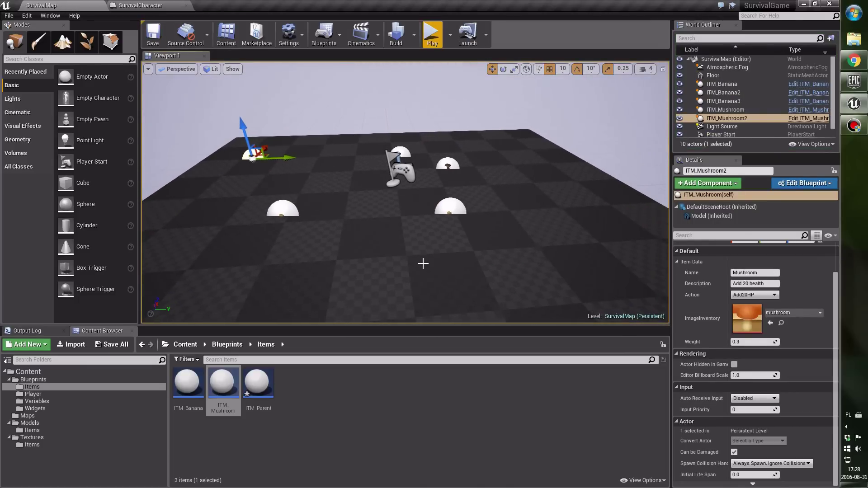
pyautogui.click(452, 417)
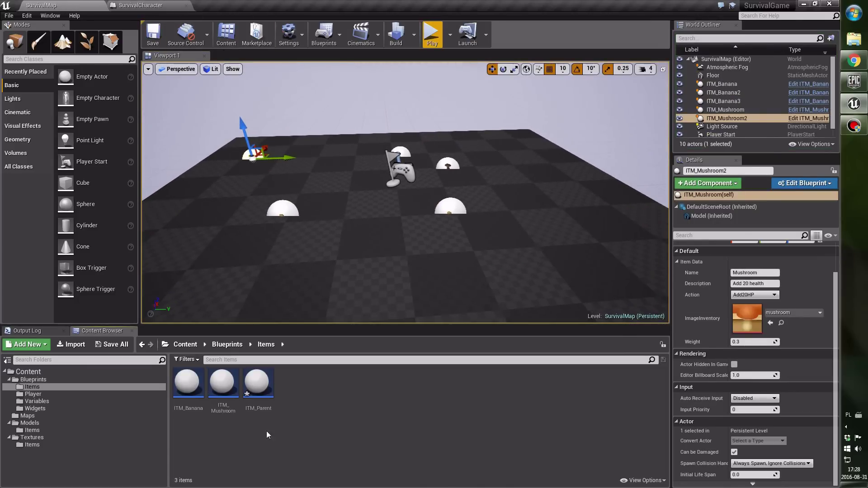
pyautogui.click(145, 5)
pyautogui.scroll(-3, 386, 189)
# - Pan the graph to the Action event group and Print String nodes, nudging Add to Inventory slightly
pyautogui.moveTo(386, 188); pyautogui.dragTo(376, 272, button='right')
pyautogui.click(465, 231)
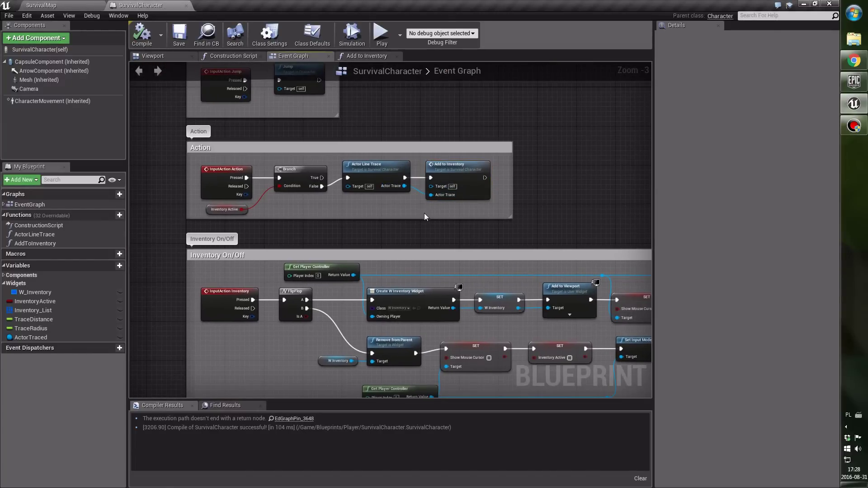
pyautogui.moveTo(516, 199); pyautogui.dragTo(450, 197, button='right')
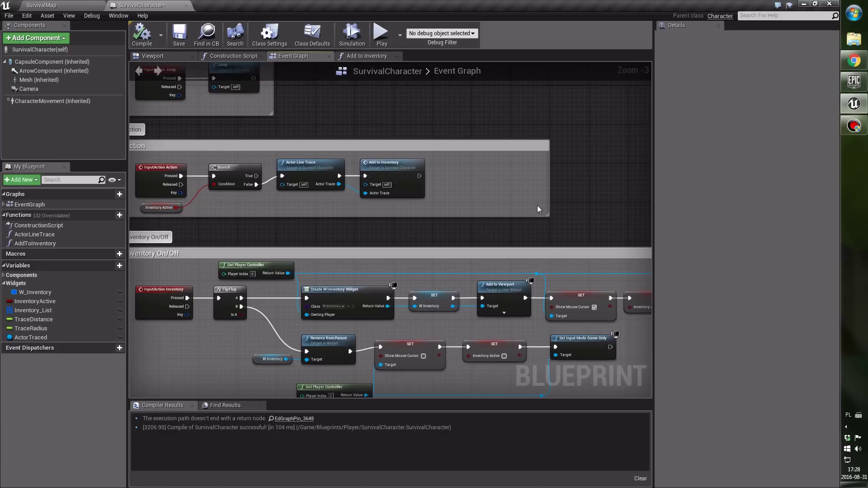
pyautogui.moveTo(408, 177); pyautogui.dragTo(415, 172)
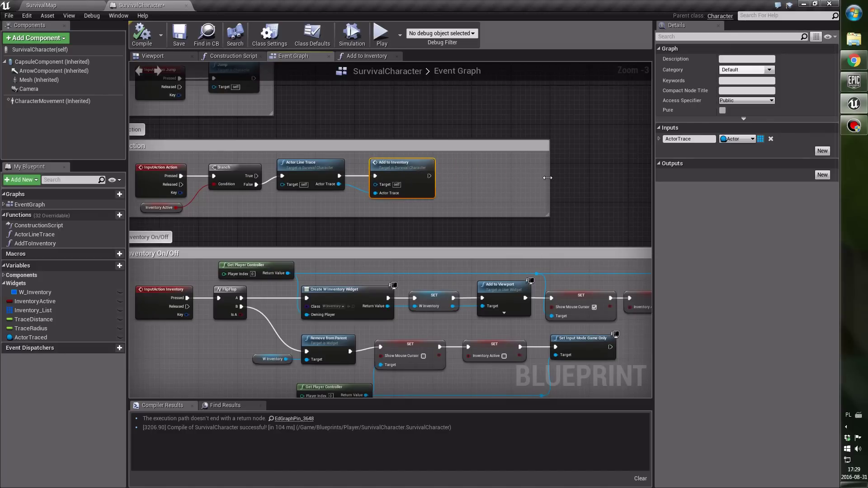
pyautogui.moveTo(449, 312); pyautogui.dragTo(457, 197, button='right')
pyautogui.scroll(-2, 458, 197)
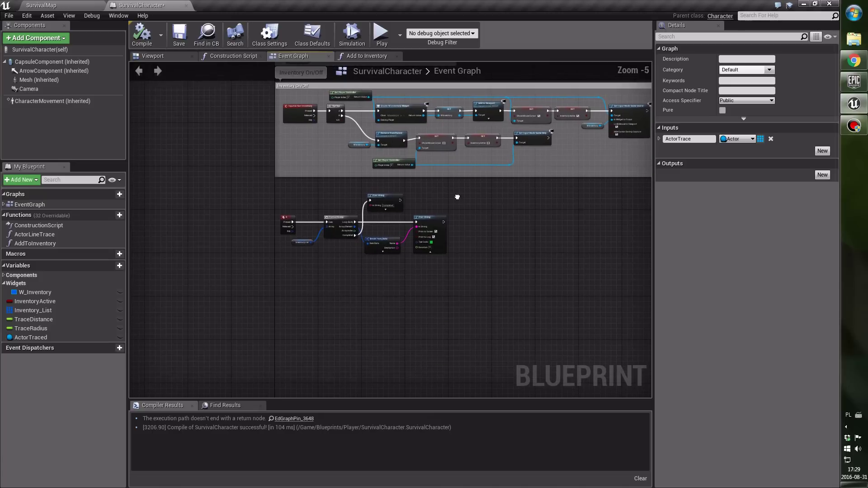
pyautogui.scroll(2, 457, 197)
# - Select the ForEach and Print String nodes and move them up-left of the other event groups
pyautogui.moveTo(465, 291); pyautogui.dragTo(131, 120)
pyautogui.scroll(-1, 377, 265)
pyautogui.scroll(-1, 418, 239)
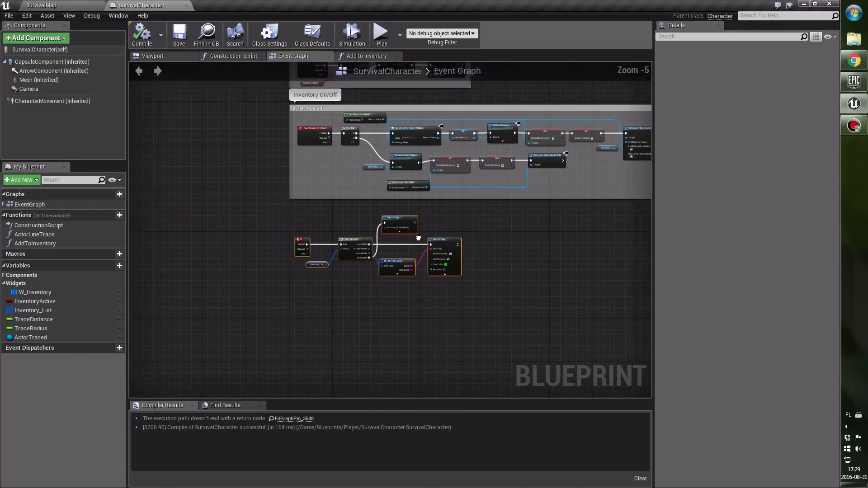
pyautogui.moveTo(445, 242)
pyautogui.mouseDown()
pyautogui.moveTo(381, 223)
pyautogui.moveTo(369, 175)
pyautogui.mouseUp()
pyautogui.click(358, 206)
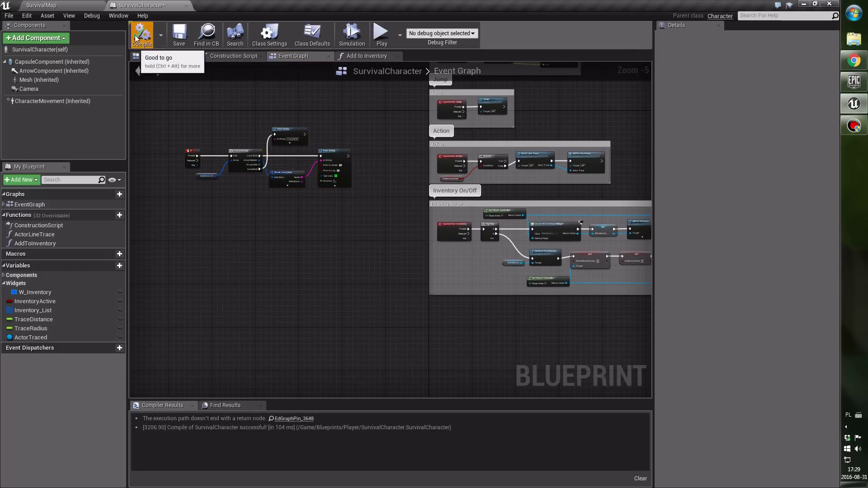
# - Save the SurvivalCharacter blueprint, then save all modified content from the SurvivalMap level
pyautogui.click(179, 34)
pyautogui.click(76, 4)
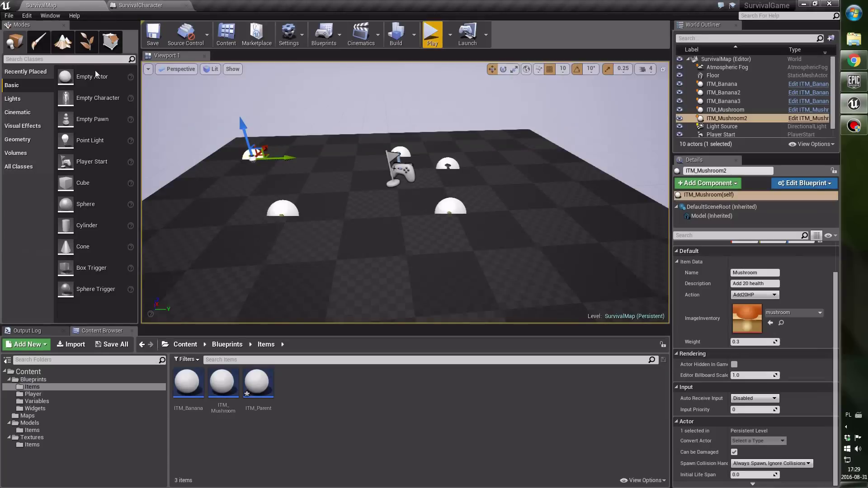
pyautogui.click(118, 345)
pyautogui.click(483, 334)
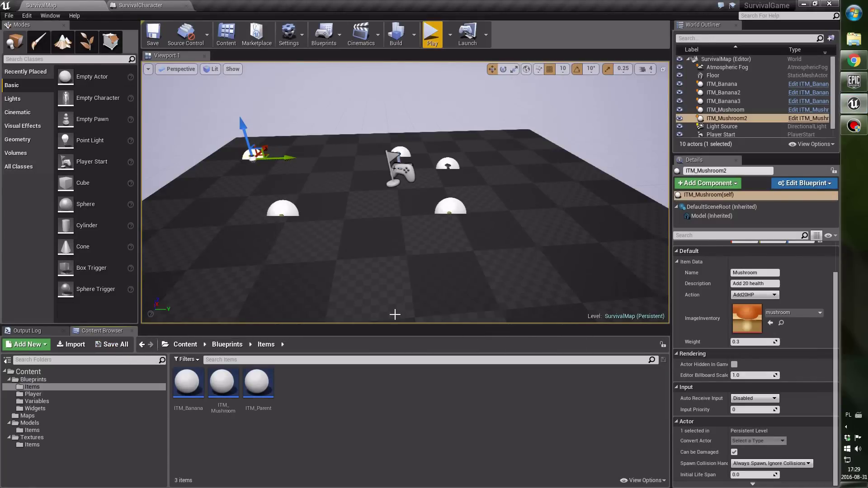